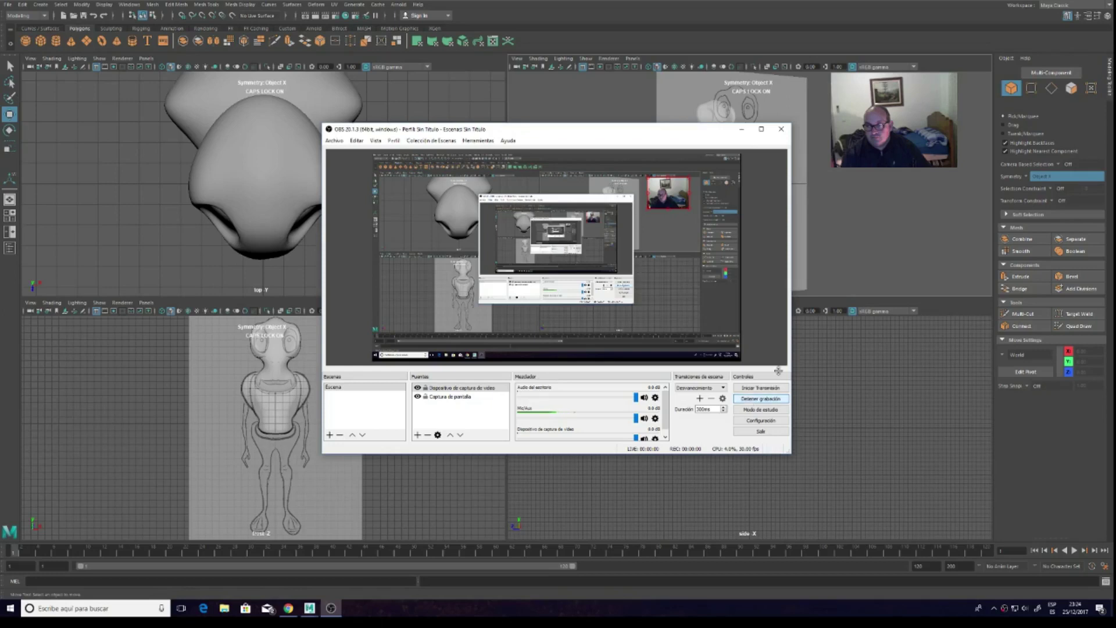
Minimize the overlapping recording window to uncover the Maya viewports
left_click(742, 129)
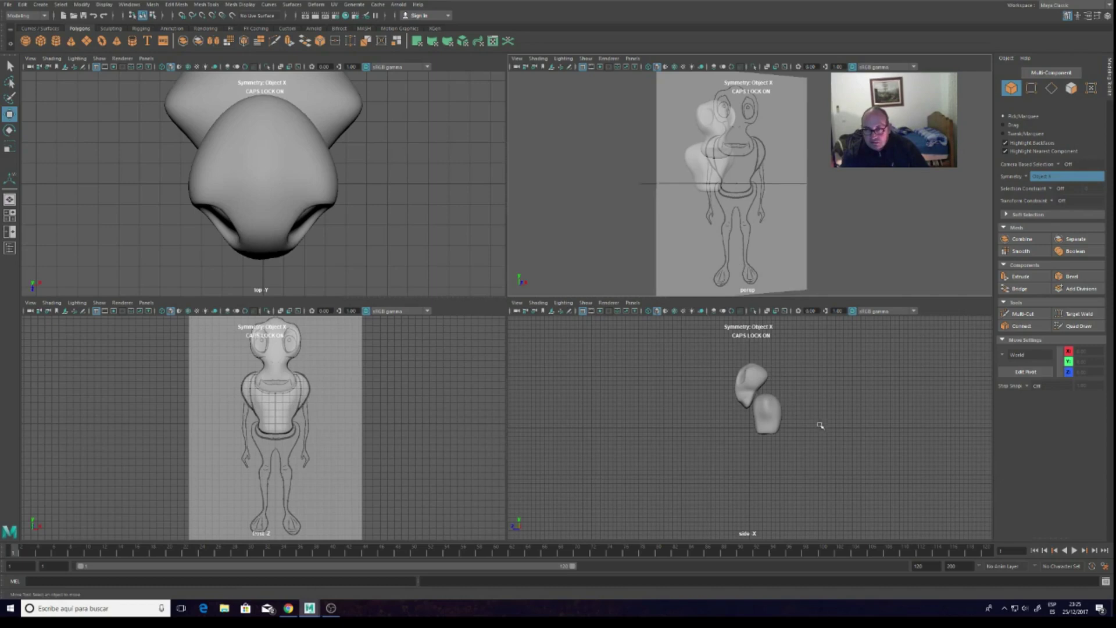
scroll(823, 433, "up", 2)
scroll(835, 437, "up", 2)
scroll(814, 428, "up", 1)
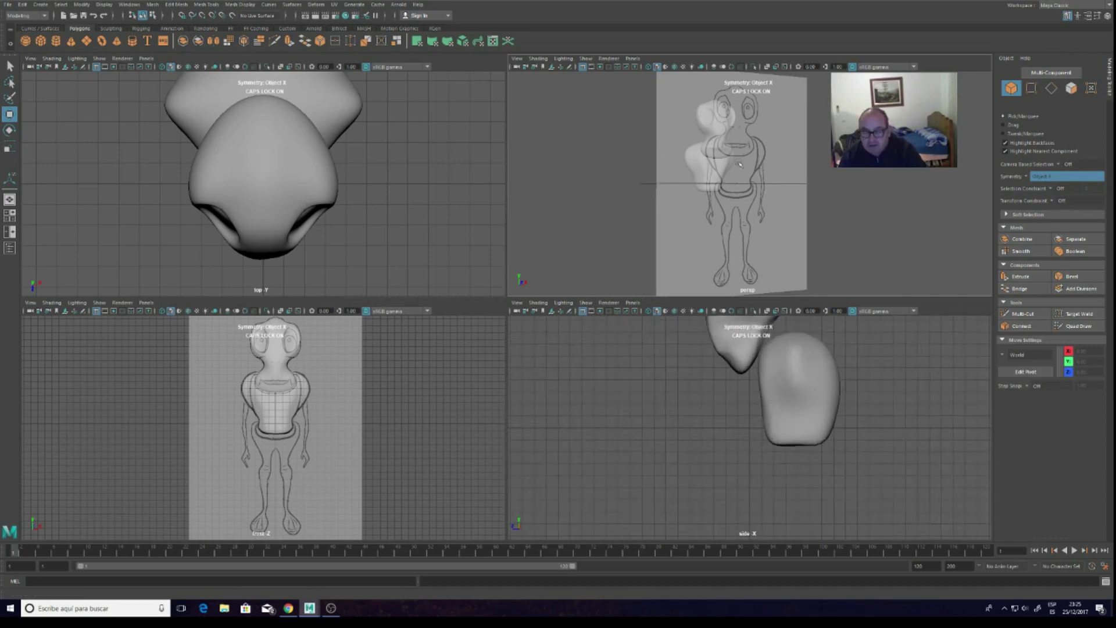
scroll(757, 375, "down", 1)
scroll(777, 400, "down", 1)
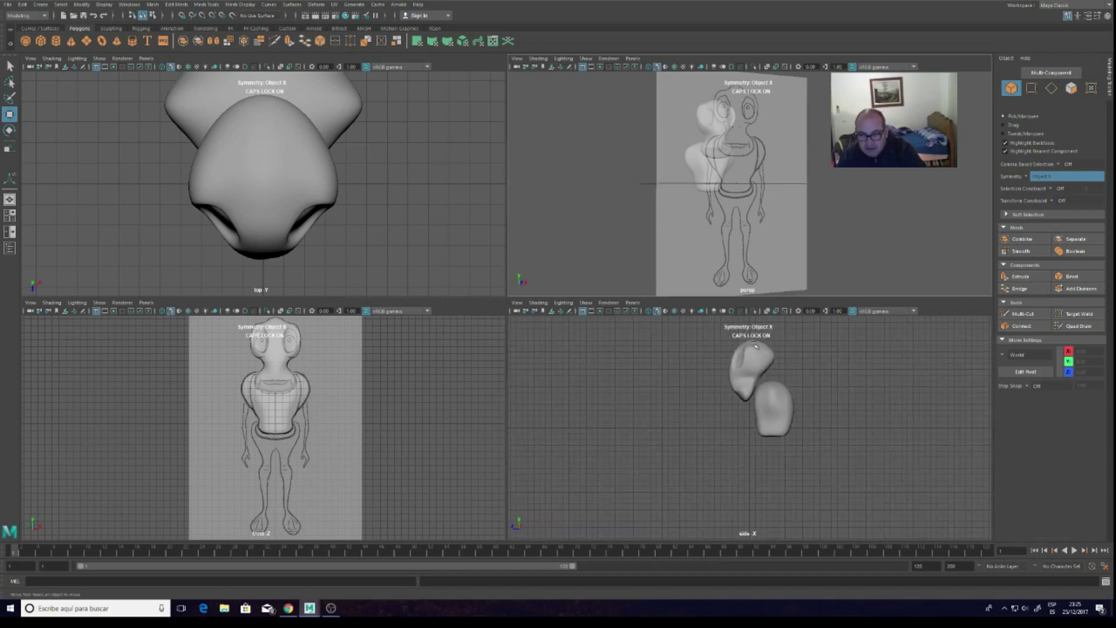
scroll(802, 396, "up", 2)
scroll(806, 396, "up", 1)
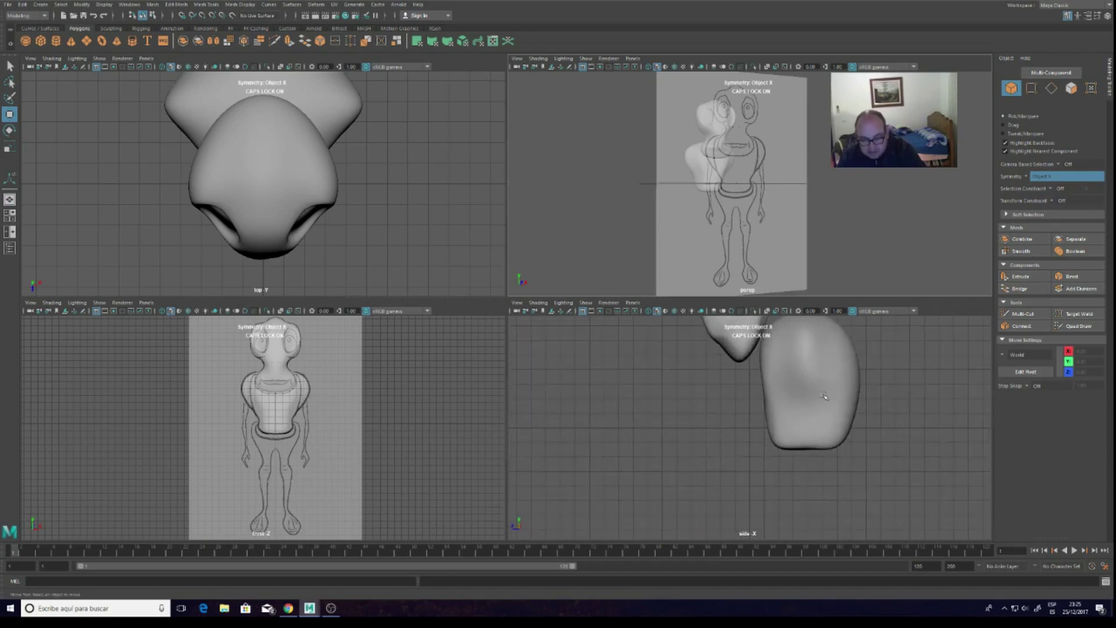
middle_click_drag(850, 388, 791, 467, "alt")
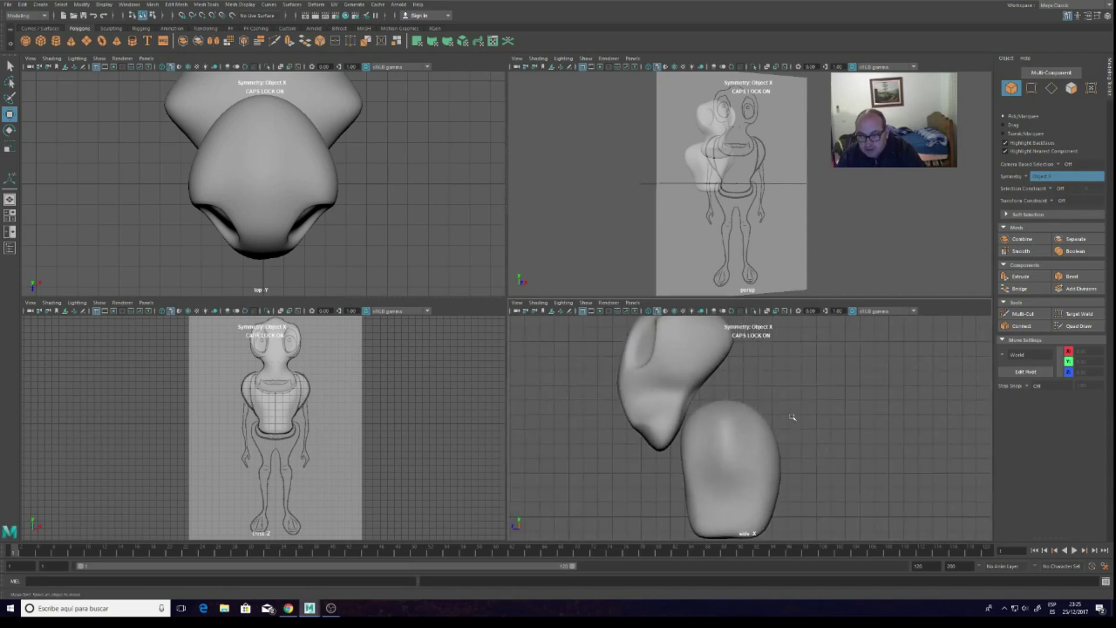
left_click(736, 432)
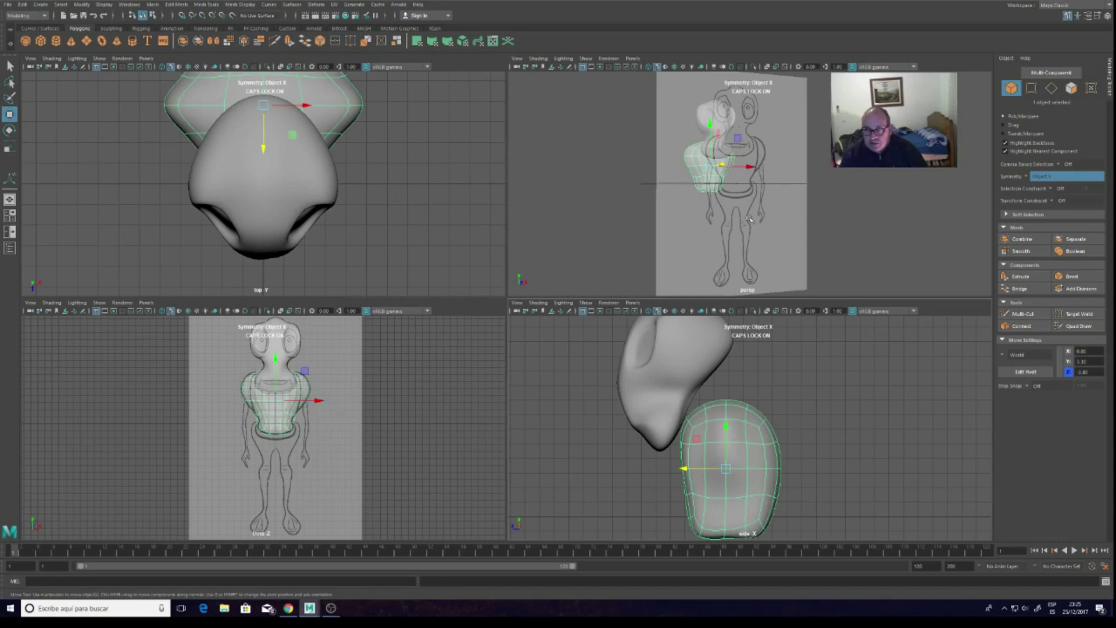
left_click(830, 369)
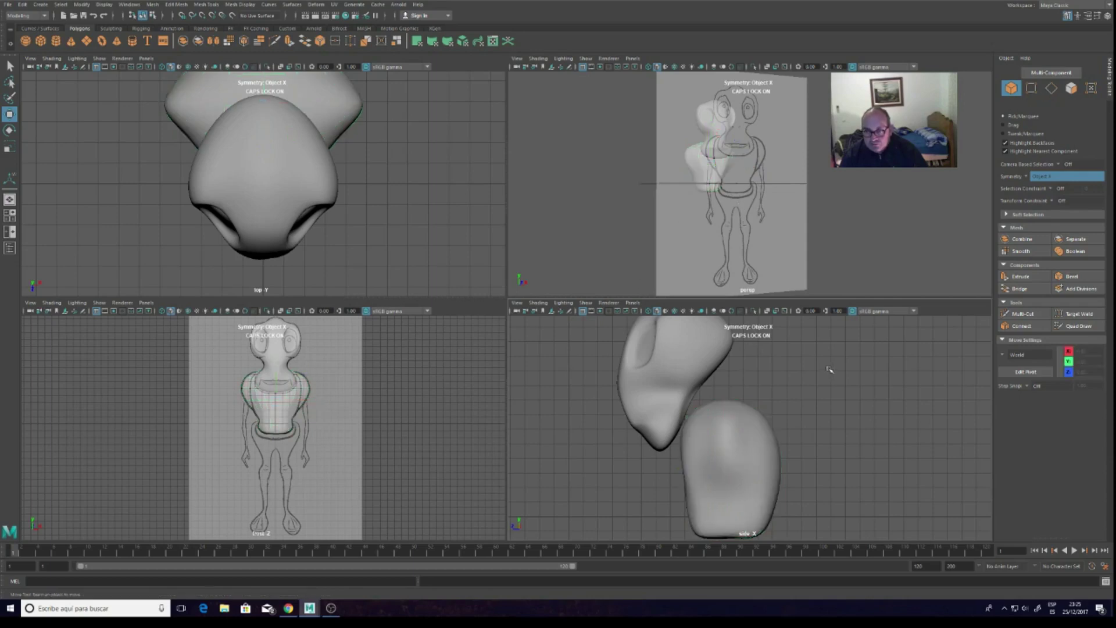
left_click(703, 344)
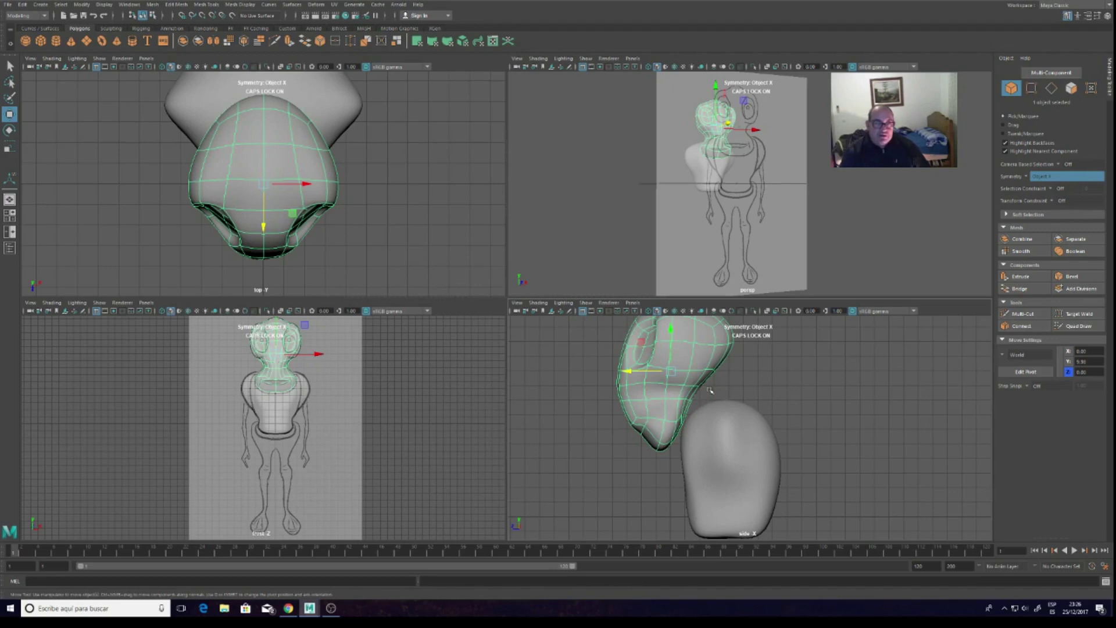
scroll(786, 414, "down", 2)
scroll(792, 412, "down", 2)
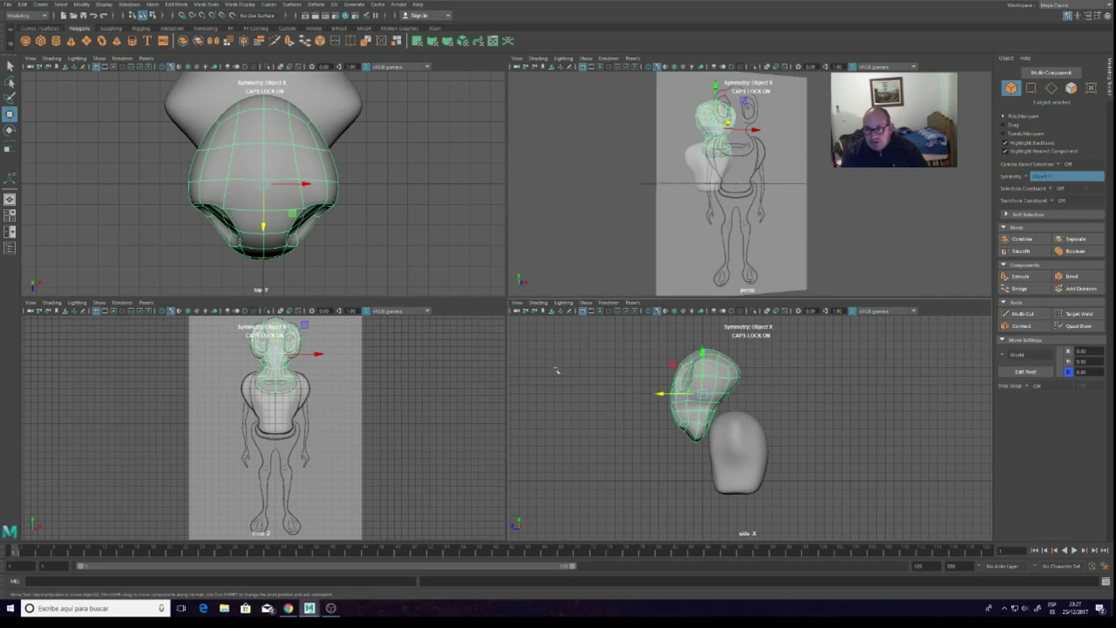
left_click(628, 378)
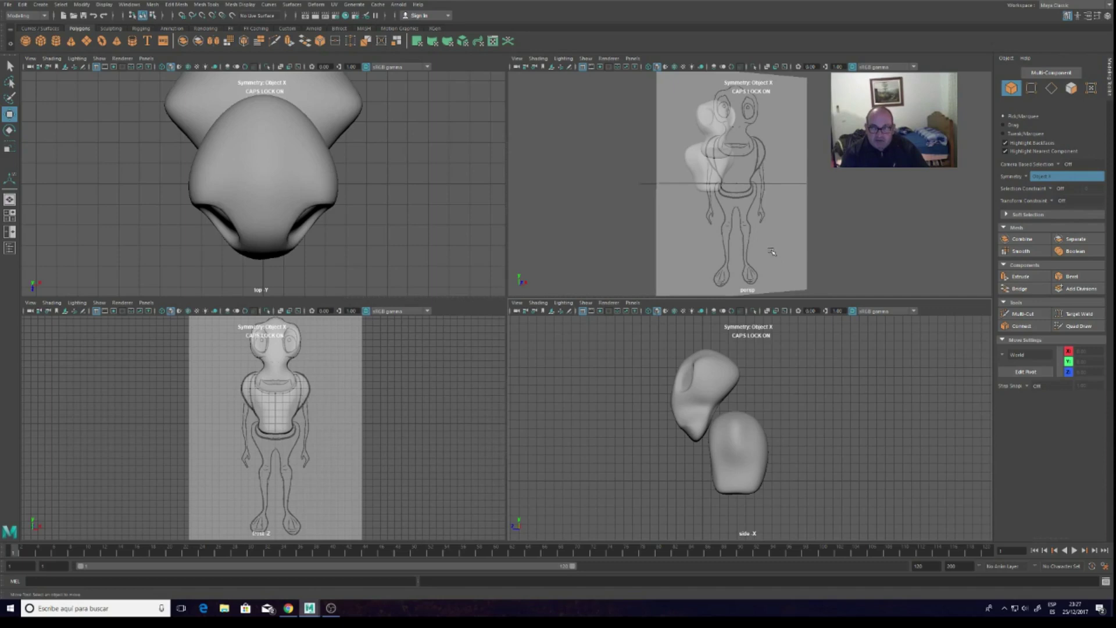
Zoom the perspective view and frame the reference character's legs and feet in the front view
scroll(710, 290, "down", 3)
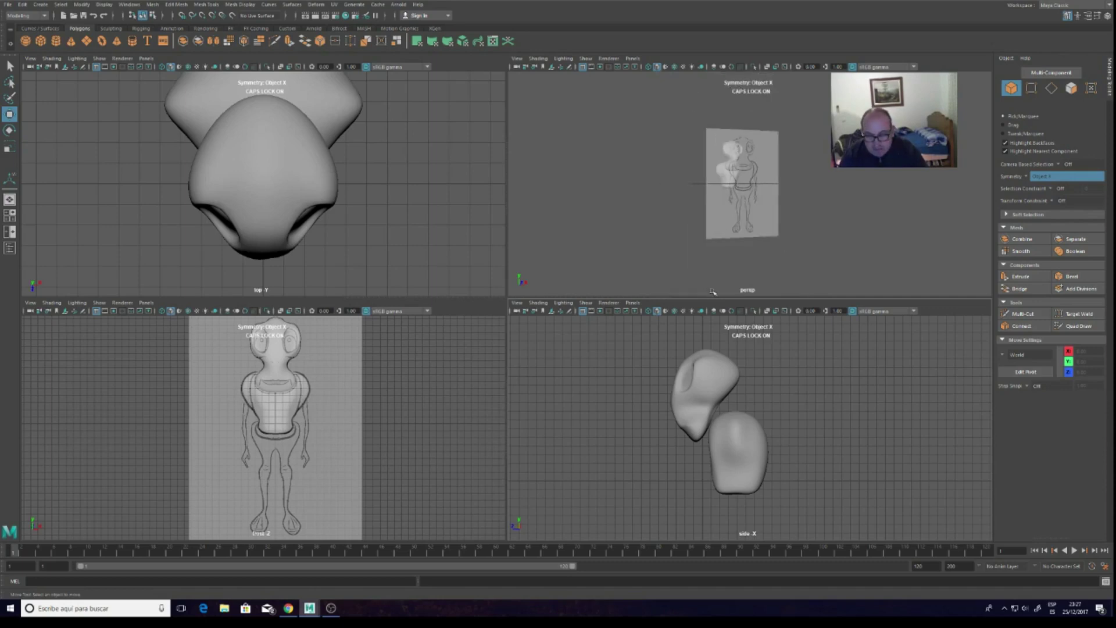
scroll(759, 236, "up", 3)
scroll(759, 236, "up", 2)
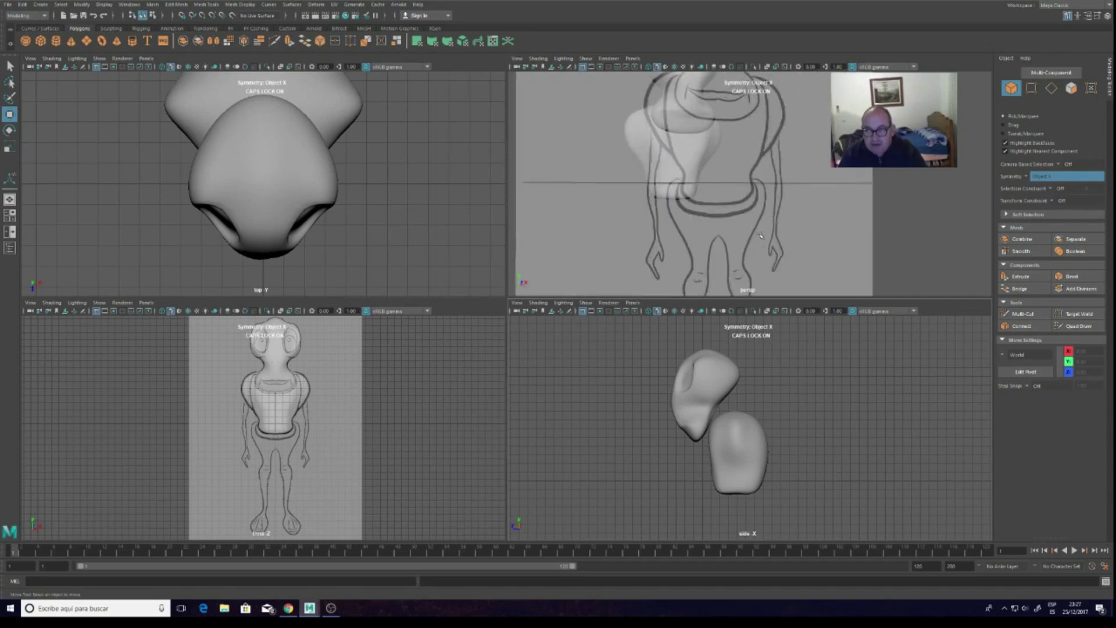
scroll(760, 236, "down", 2)
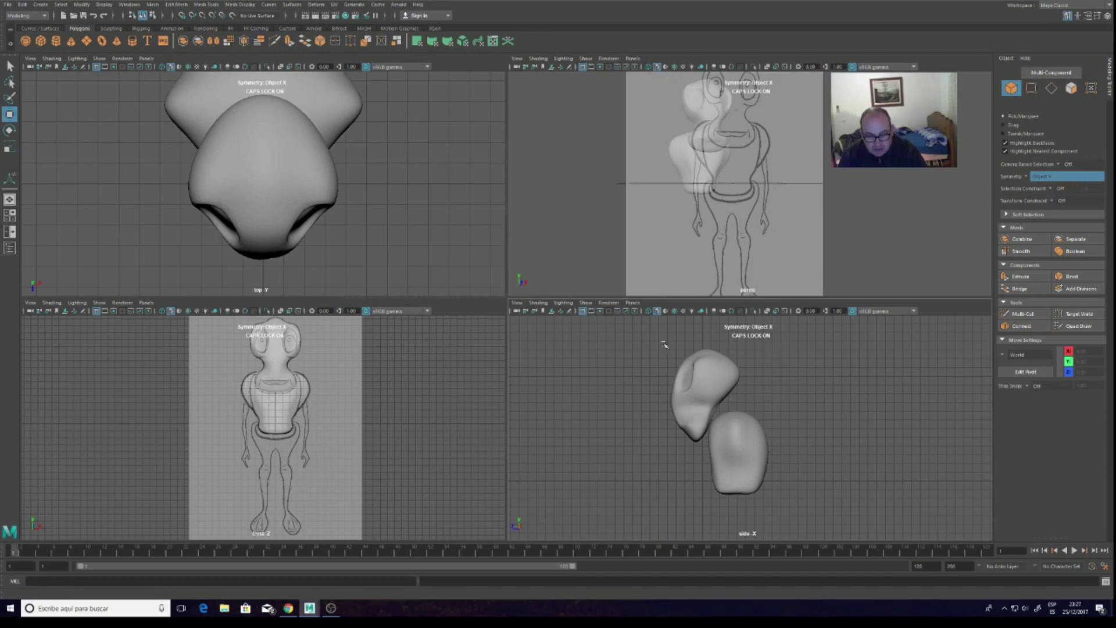
middle_click_drag(349, 407, 387, 347, "alt")
scroll(379, 366, "up", 2)
scroll(386, 375, "up", 1)
scroll(393, 383, "up", 1)
scroll(393, 384, "down", 1)
scroll(404, 381, "up", 1)
scroll(404, 381, "down", 1)
scroll(403, 381, "down", 2)
scroll(400, 387, "down", 1)
scroll(399, 385, "up", 1)
scroll(399, 385, "up", 1)
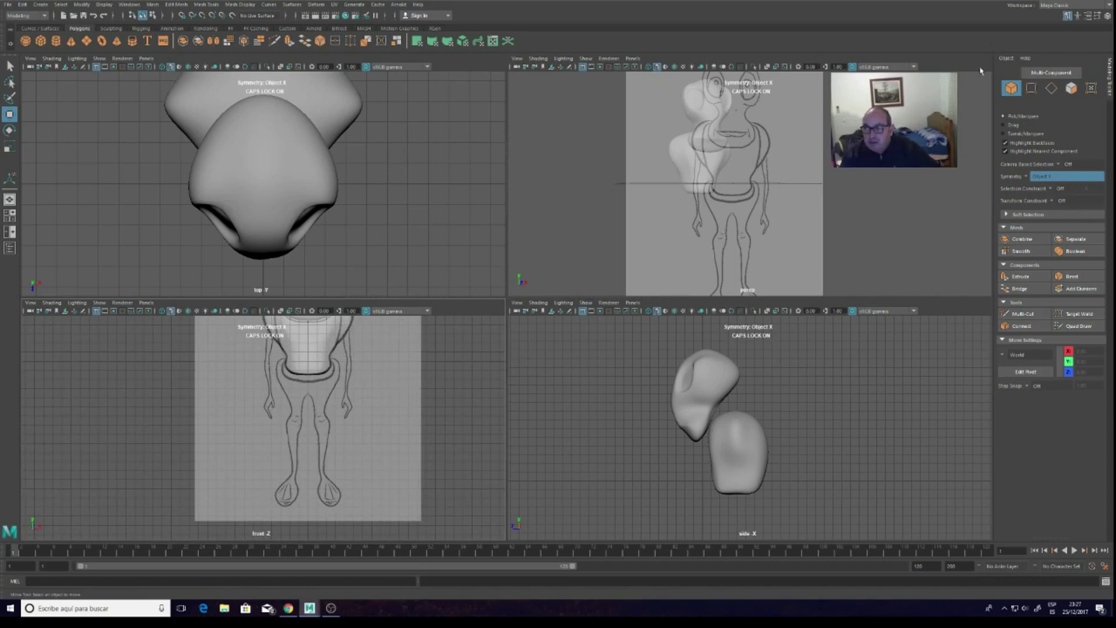
Create a polygon cube and scale it up and taller for the leg
left_click(41, 41)
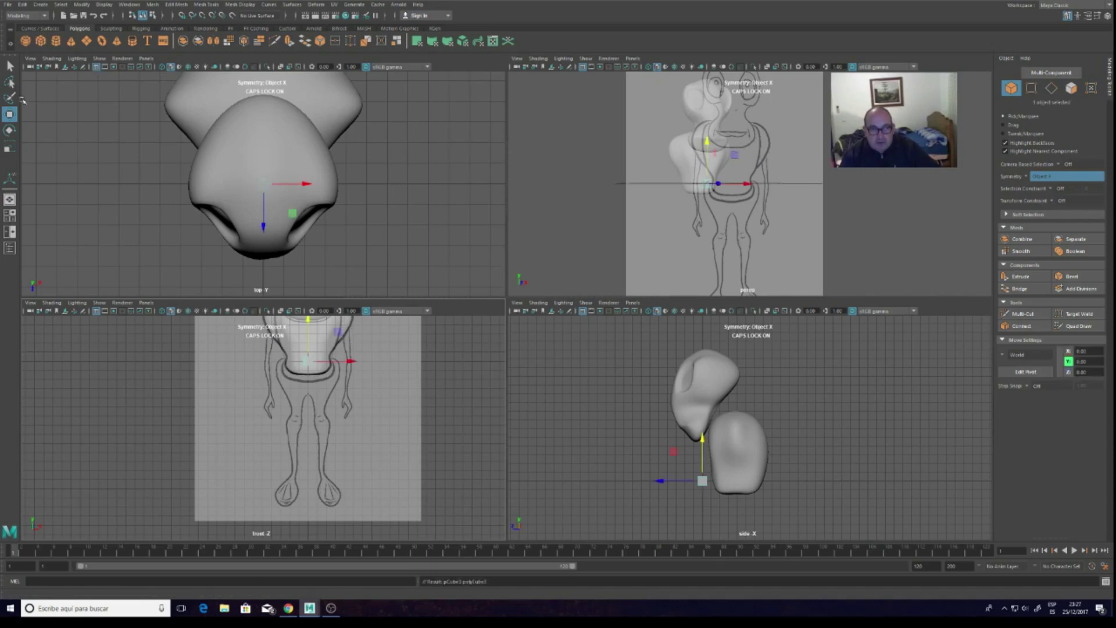
left_click(10, 147)
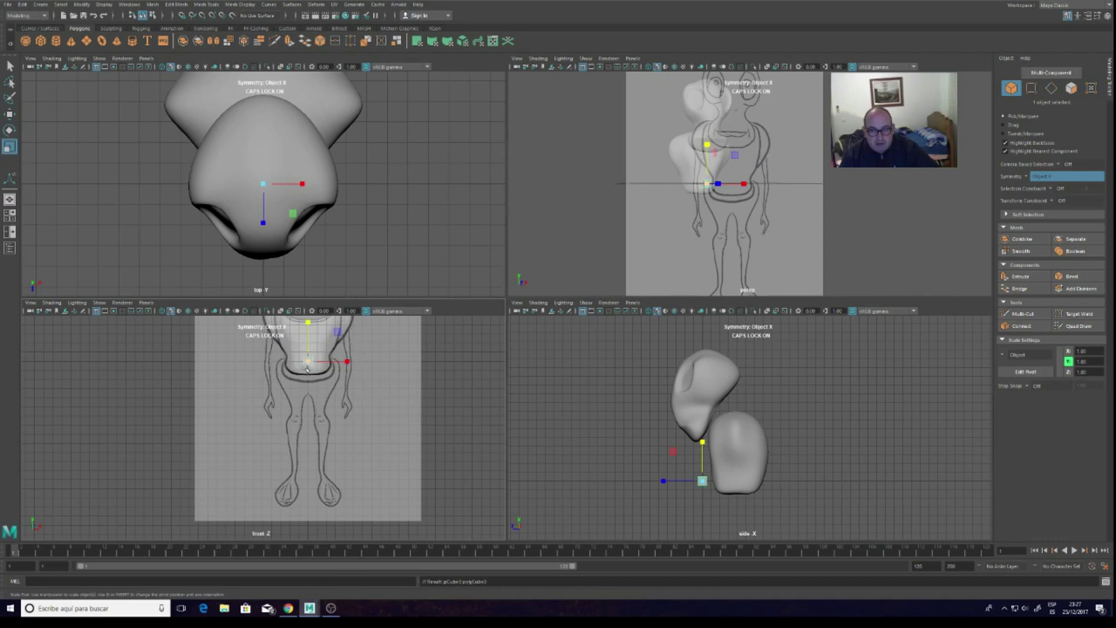
left_click_drag(309, 364, 356, 369)
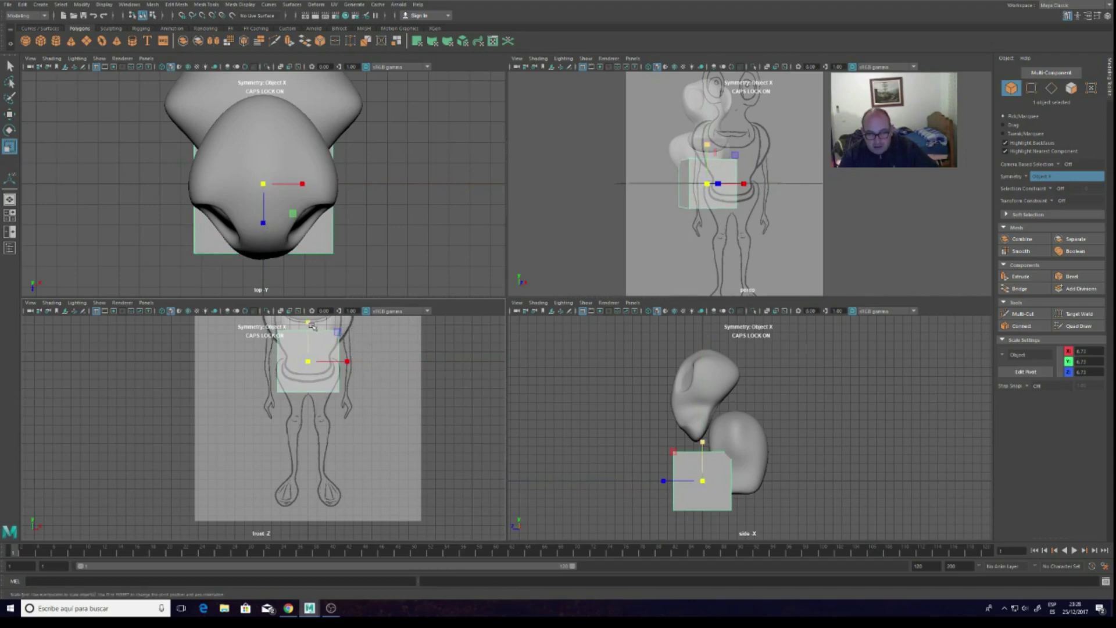
scroll(317, 344, "down", 3)
scroll(317, 344, "down", 2)
left_click_drag(285, 356, 255, 301)
Lower the box onto the reference leg and fine-tune its height
key("w")
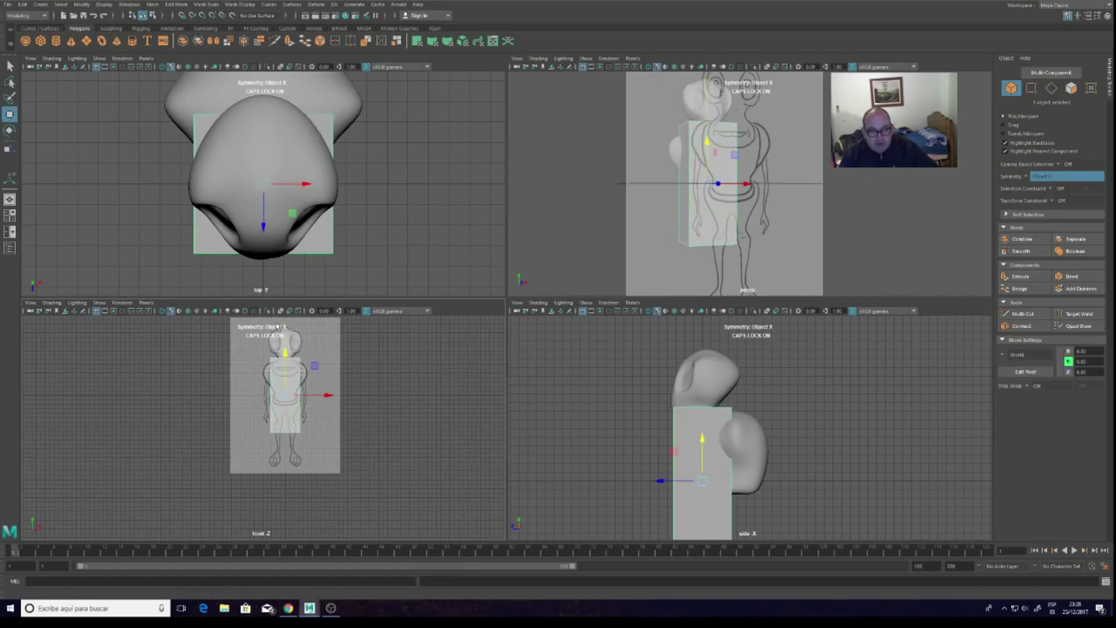
left_click_drag(285, 353, 282, 395)
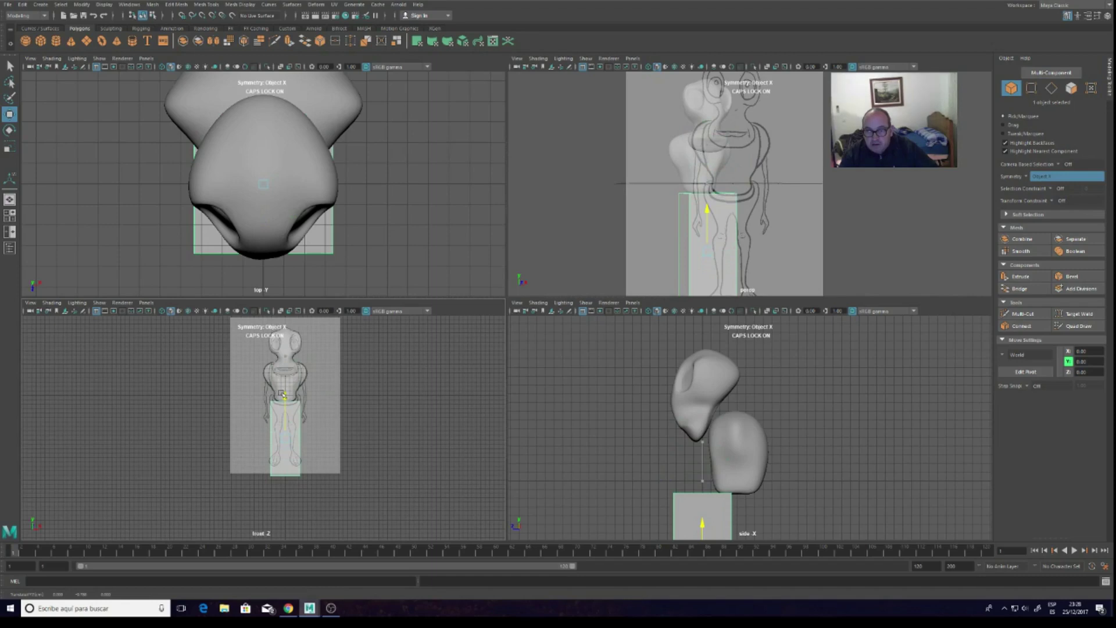
left_click_drag(283, 395, 283, 396)
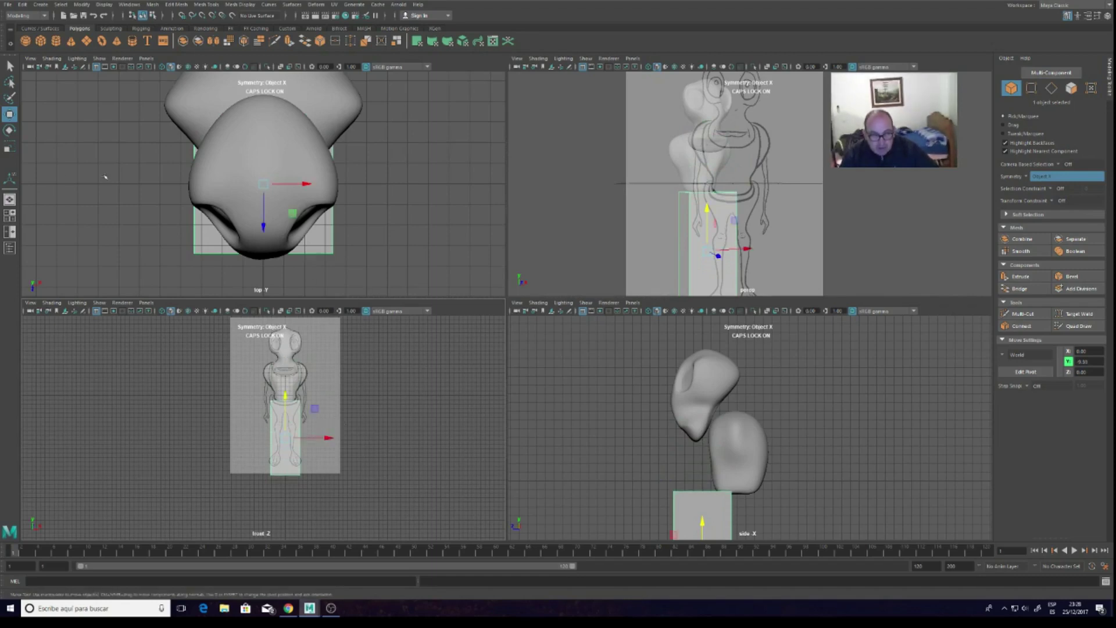
key("r")
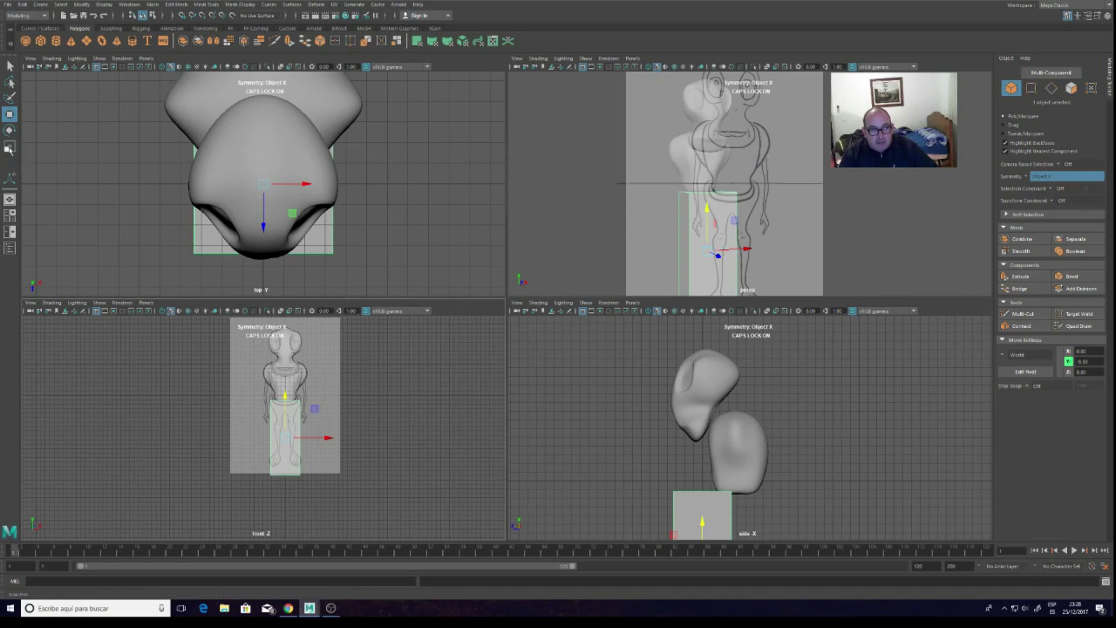
left_click_drag(286, 399, 292, 406)
left_click(10, 114)
left_click_drag(285, 399, 291, 396)
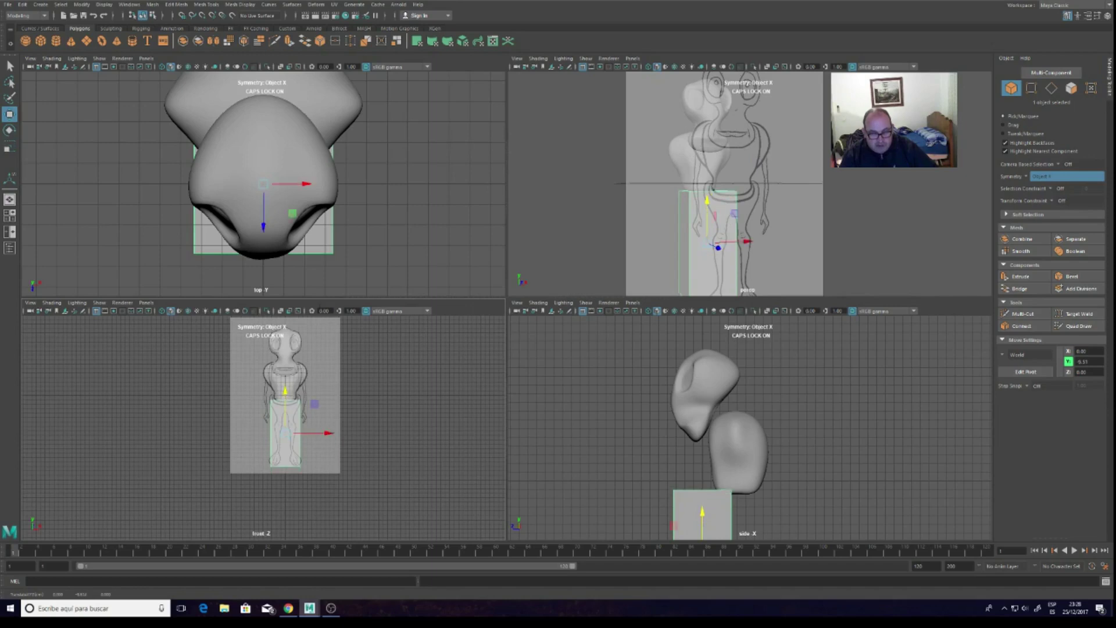
Slide the box in depth in the side view so it lines up under the torso
scroll(689, 511, "down", 3)
mouse_move(686, 512)
left_mouse_down()
mouse_move(699, 519)
mouse_move(706, 493)
left_mouse_up()
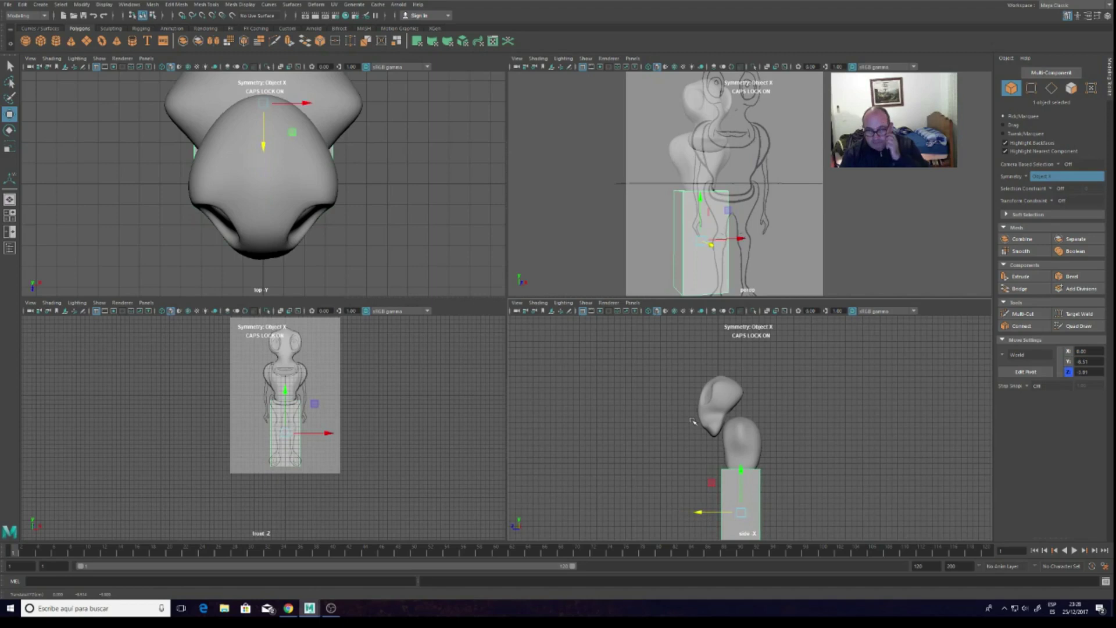
left_click_drag(711, 482, 713, 481)
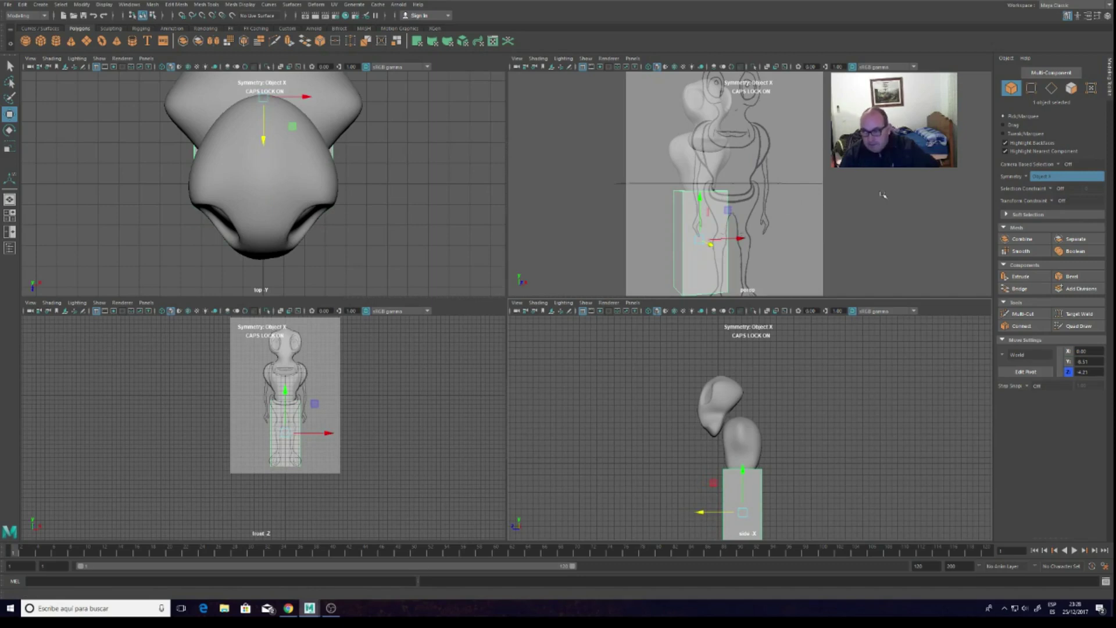
scroll(780, 414, "down", 1)
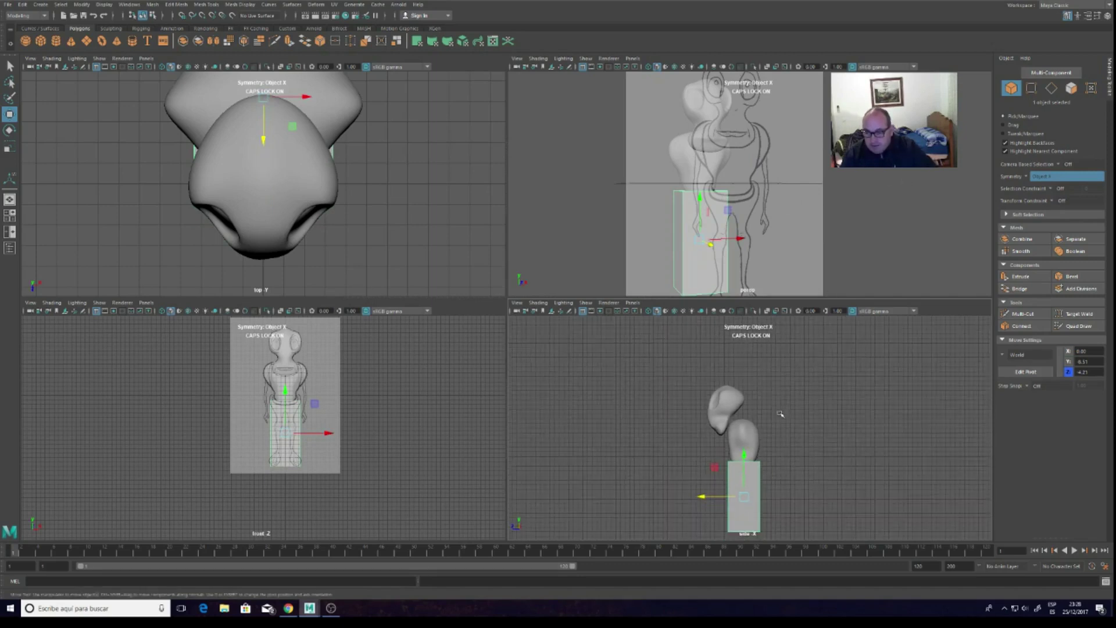
Apply Mesh > Smooth to the leg box with Divisions set to 1, zooming to check it
left_click(1015, 253)
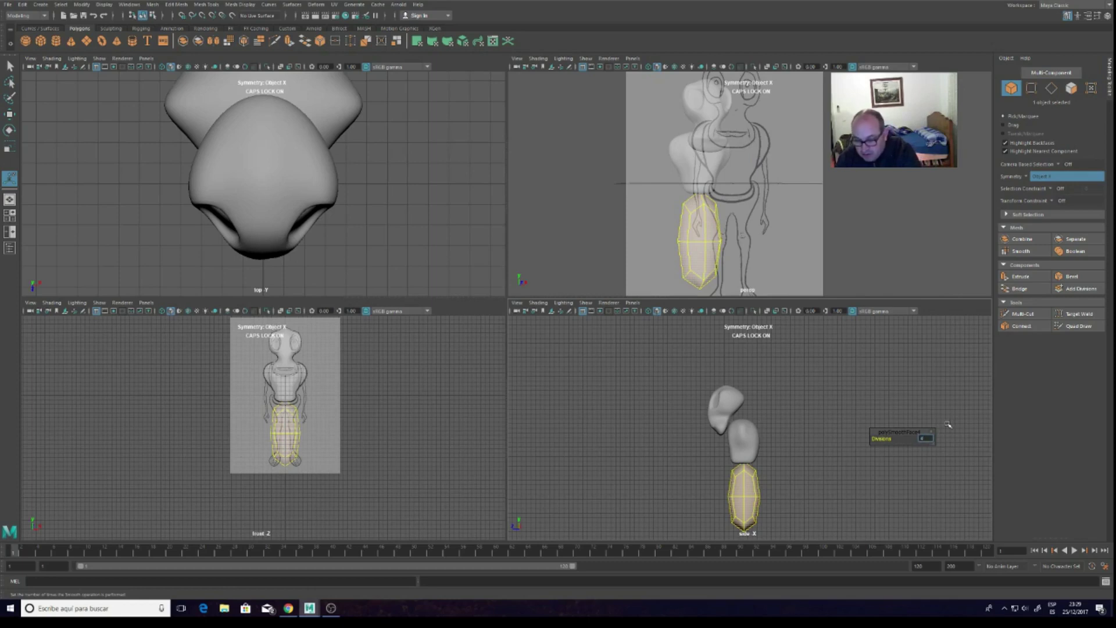
key("Return")
scroll(712, 274, "up", 5)
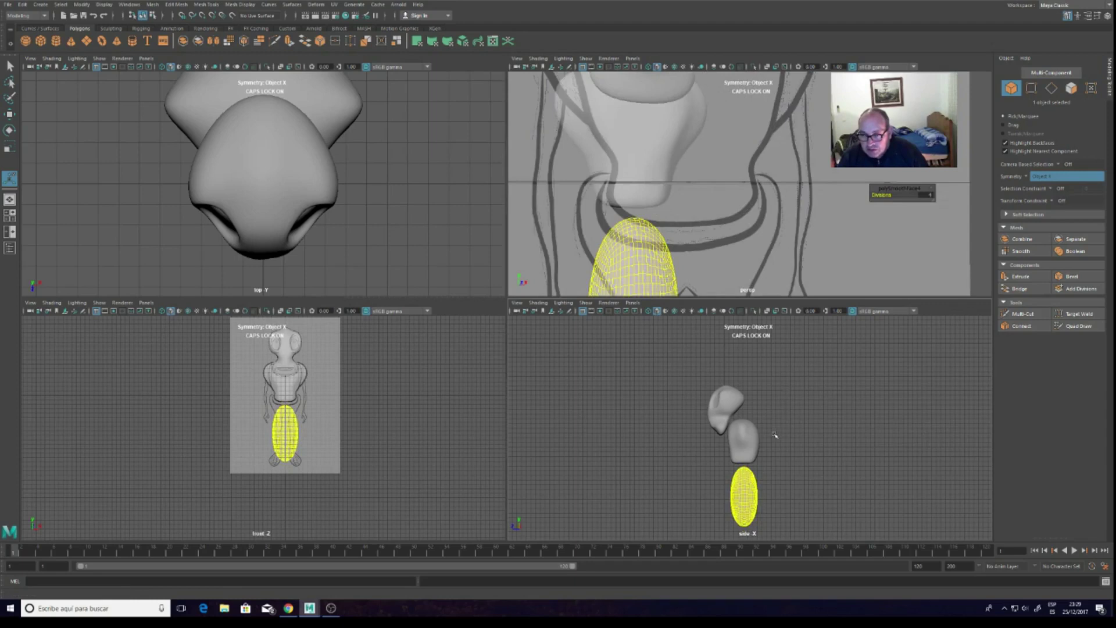
left_click(931, 198)
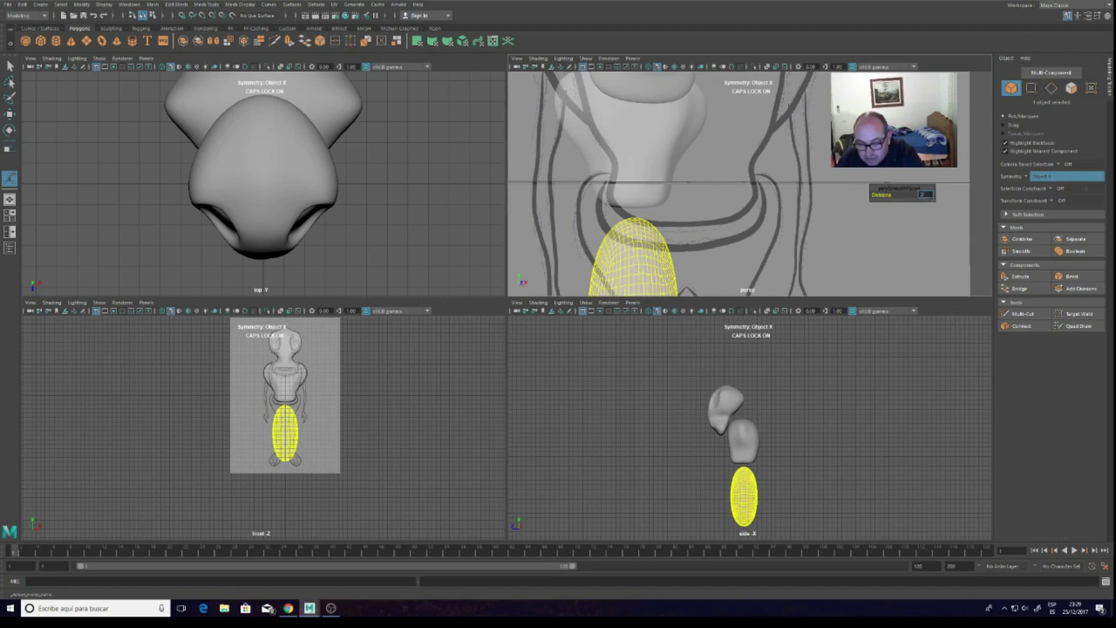
type("1")
key("Return")
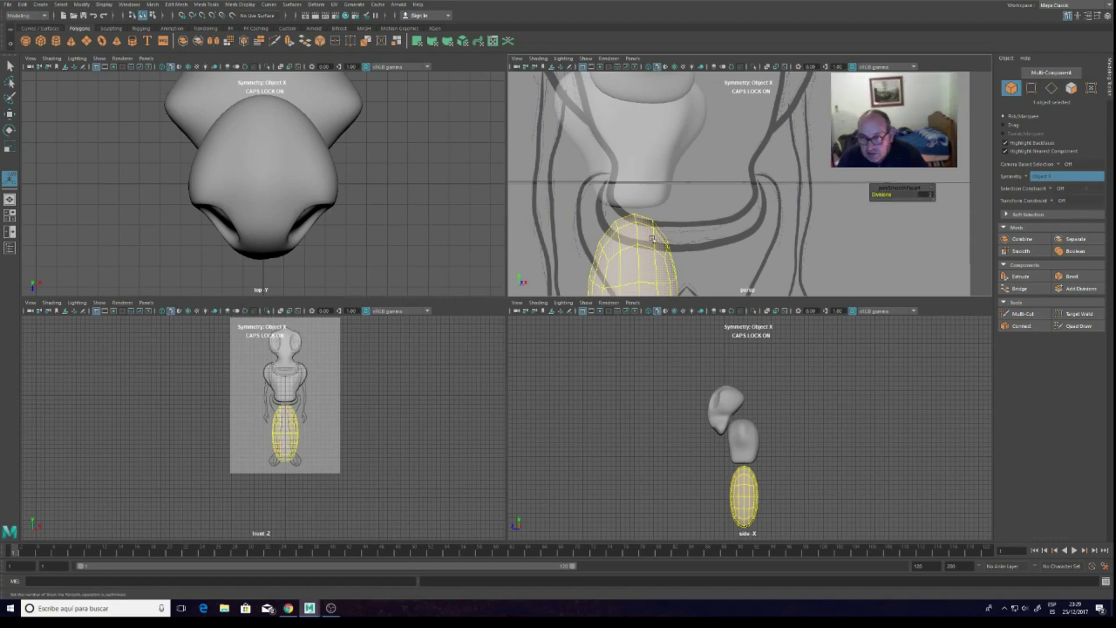
scroll(668, 230, "up", 3)
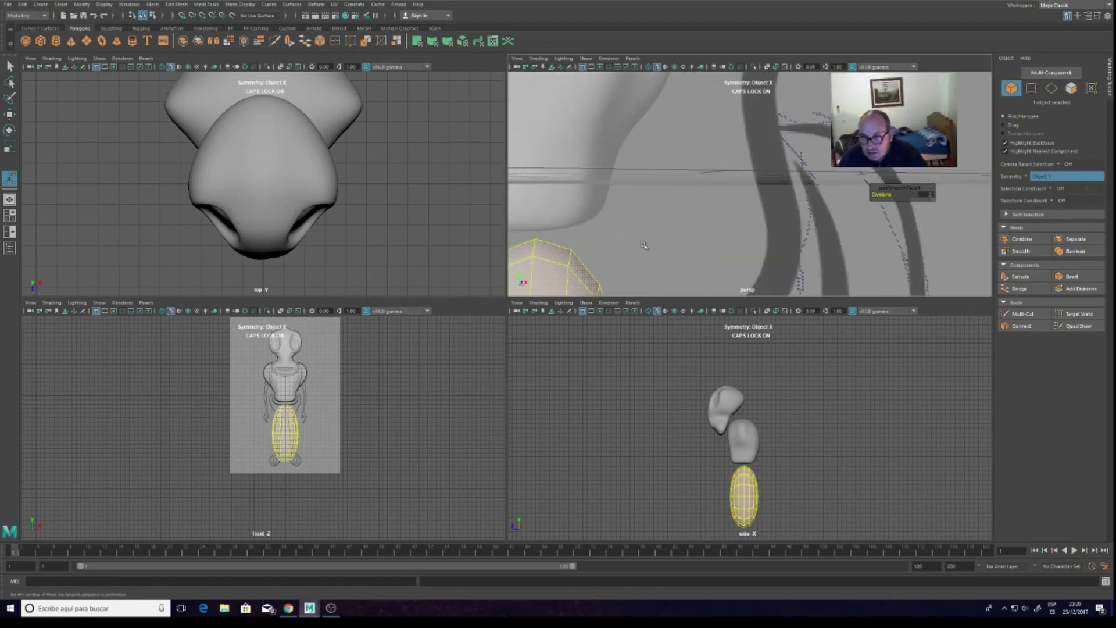
scroll(652, 234, "down", 3)
scroll(654, 239, "down", 3)
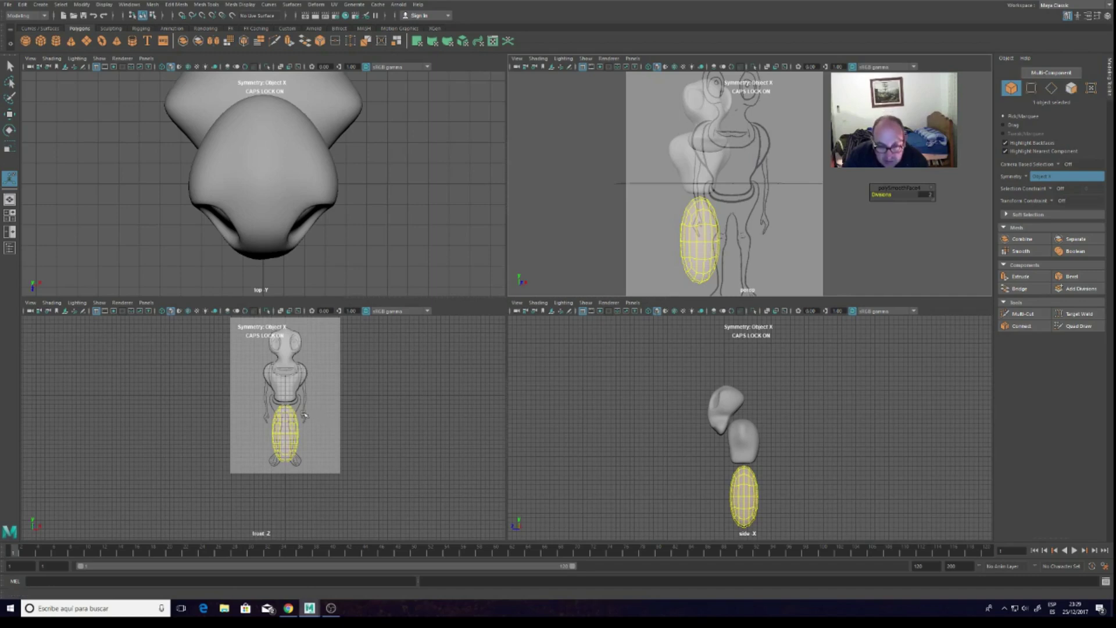
scroll(303, 415, "up", 2)
scroll(303, 416, "up", 2)
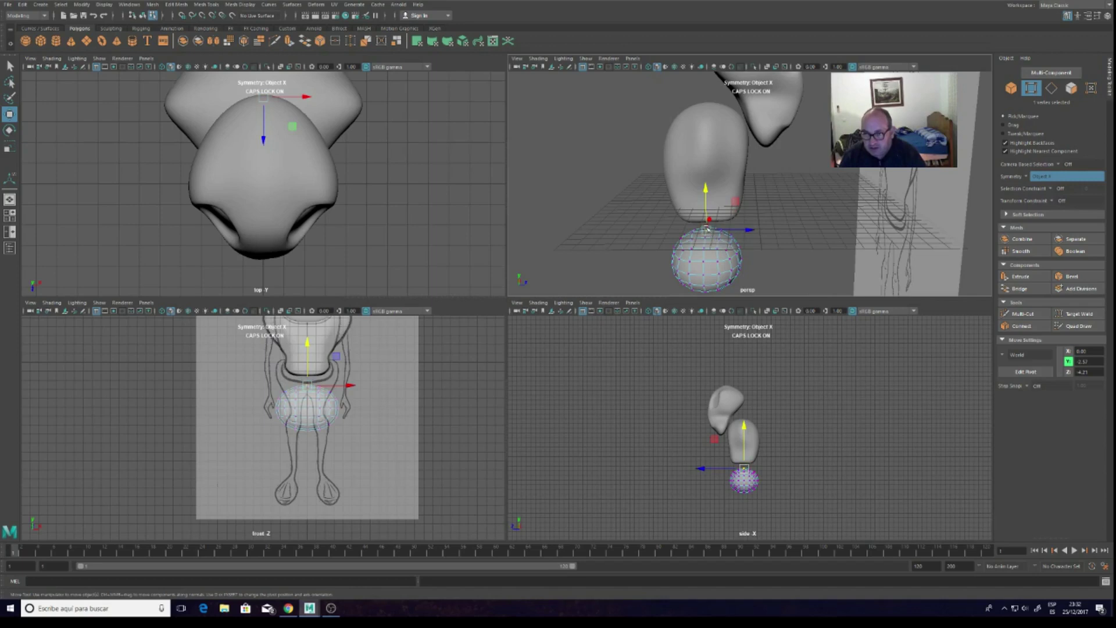
Move the top vertex of the ball along one axis back into place
left_click_drag(704, 230, 694, 233)
left_click(708, 231)
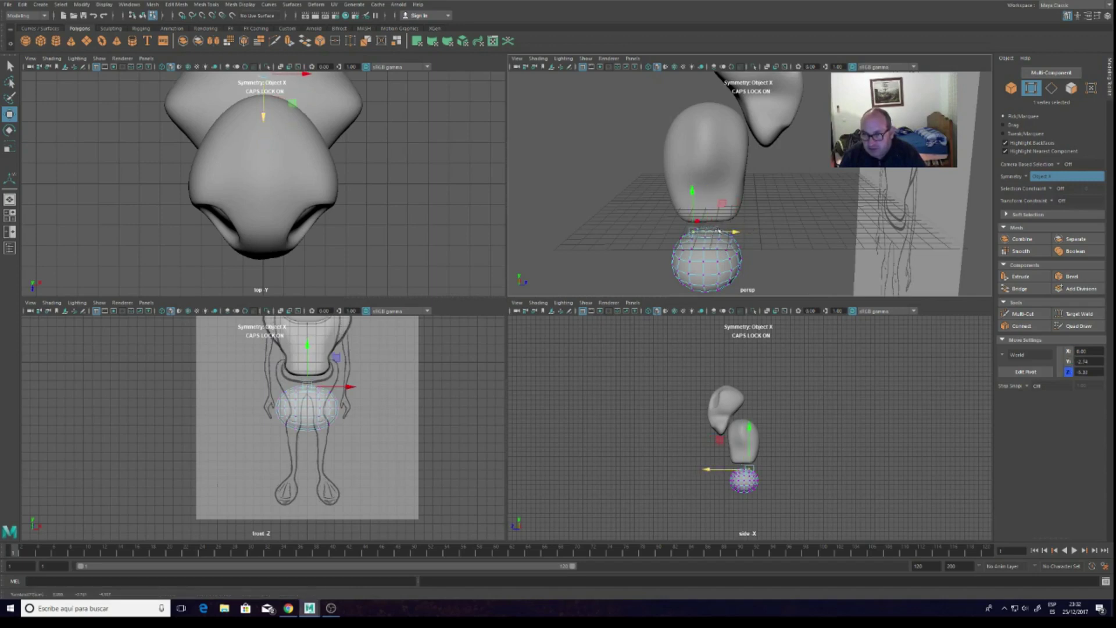
scroll(671, 276, "up", 5)
scroll(662, 276, "down", 3)
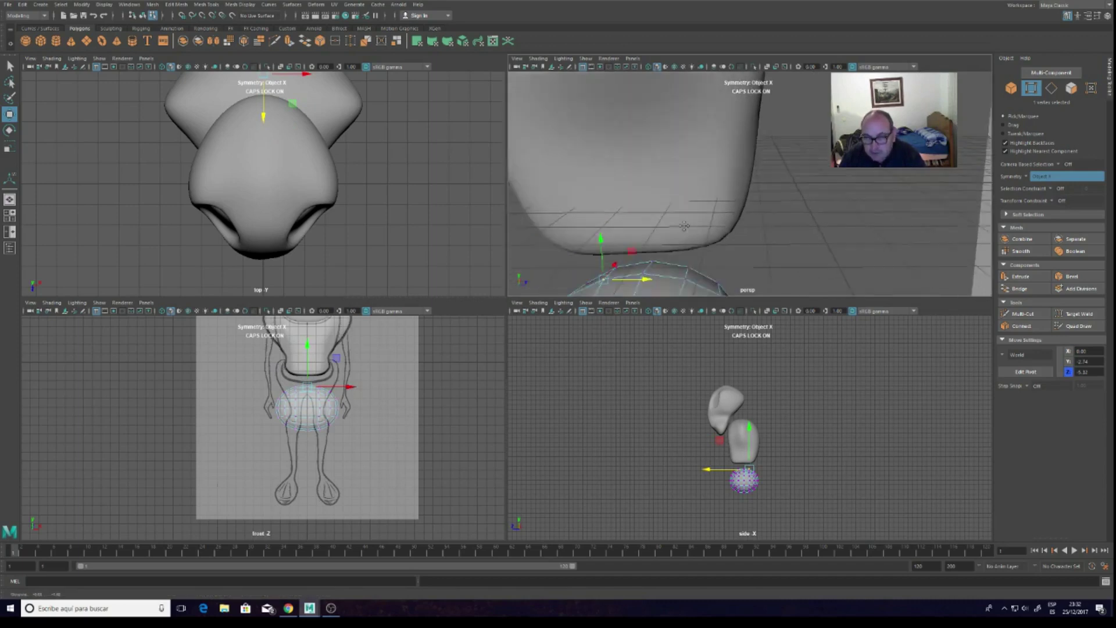
scroll(675, 250, "down", 3)
left_click(701, 211)
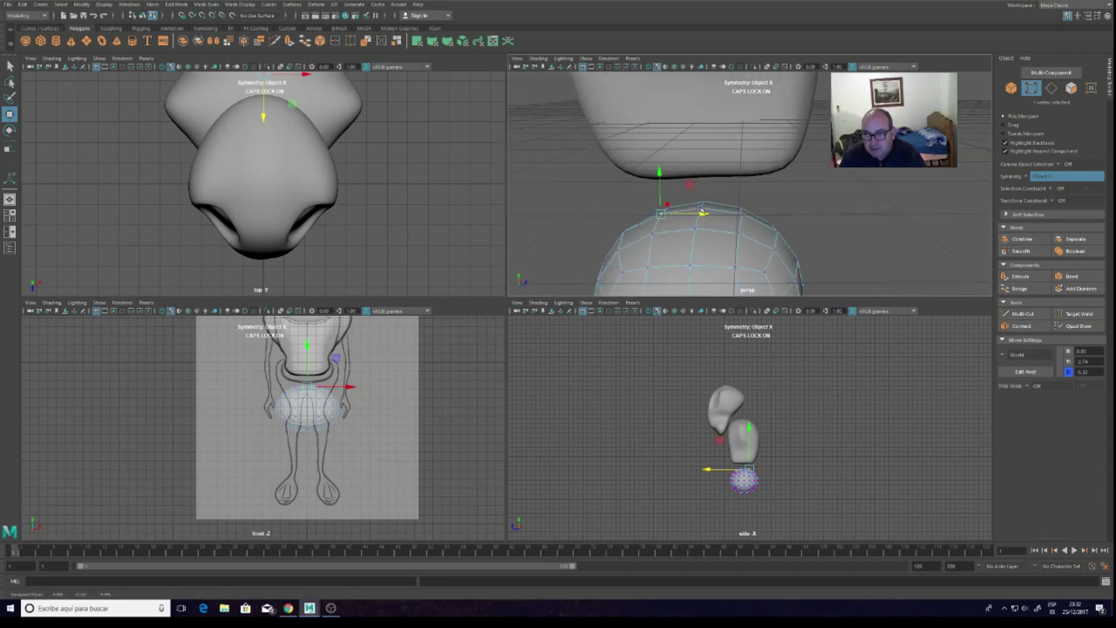
left_click_drag(701, 207, 696, 176)
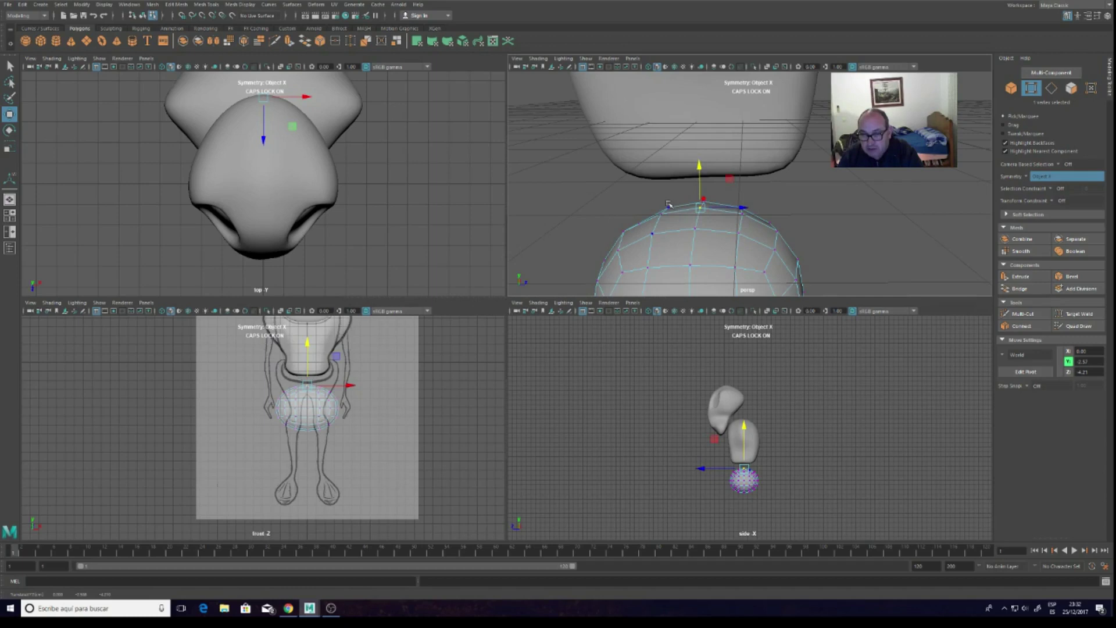
Turn on Soft Select with a wider falloff and push the ball's top down to flatten it
key("b")
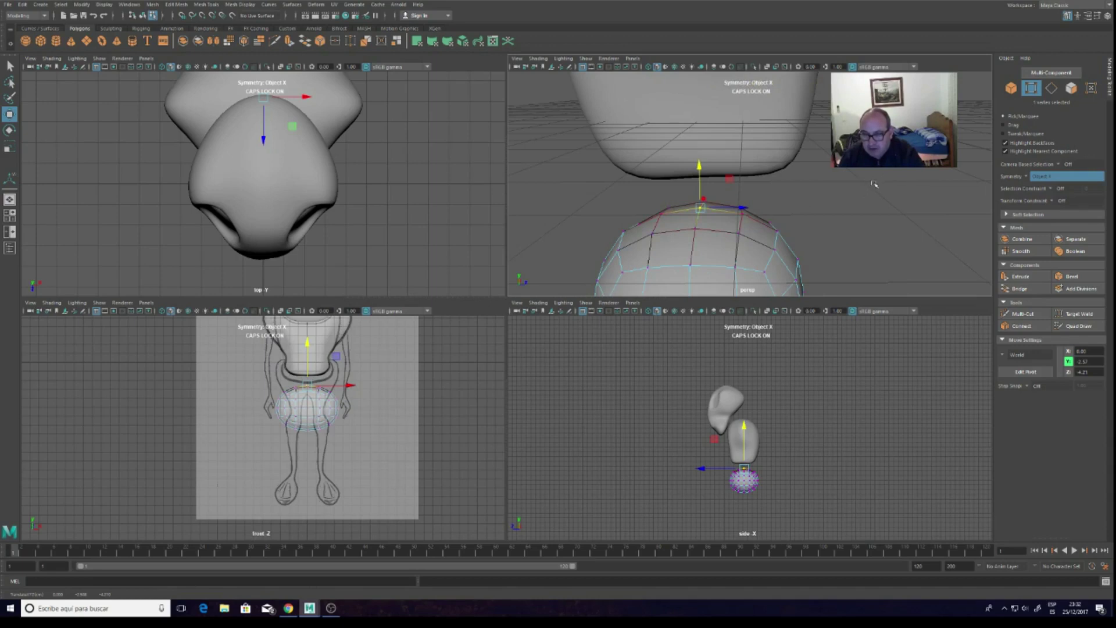
left_click_drag(873, 184, 879, 182)
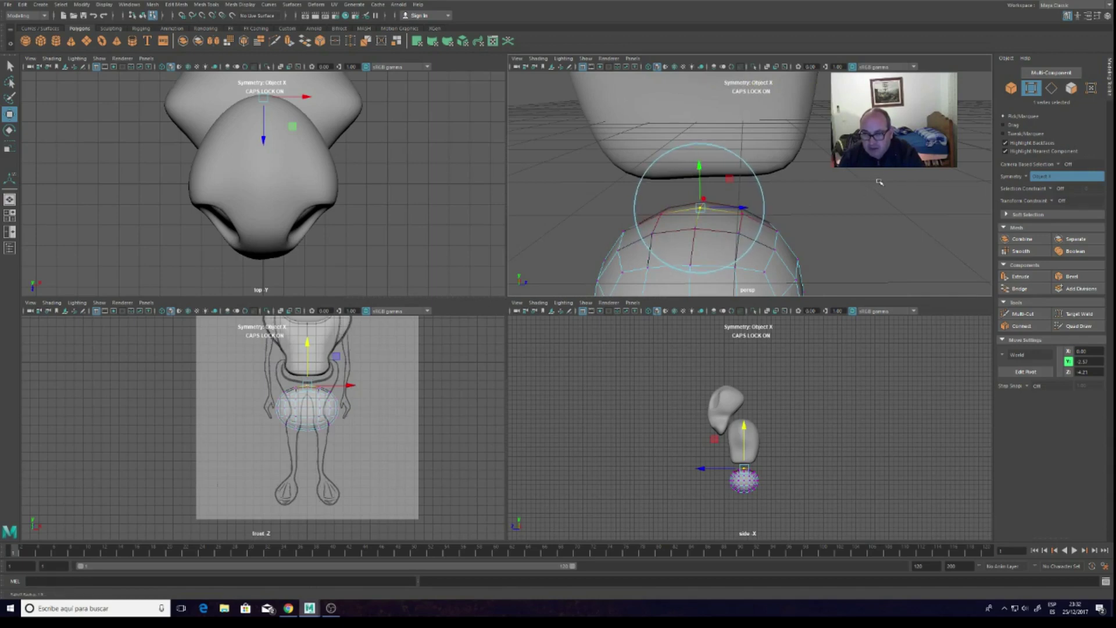
left_click_drag(879, 182, 907, 176)
left_click_drag(700, 166, 705, 175)
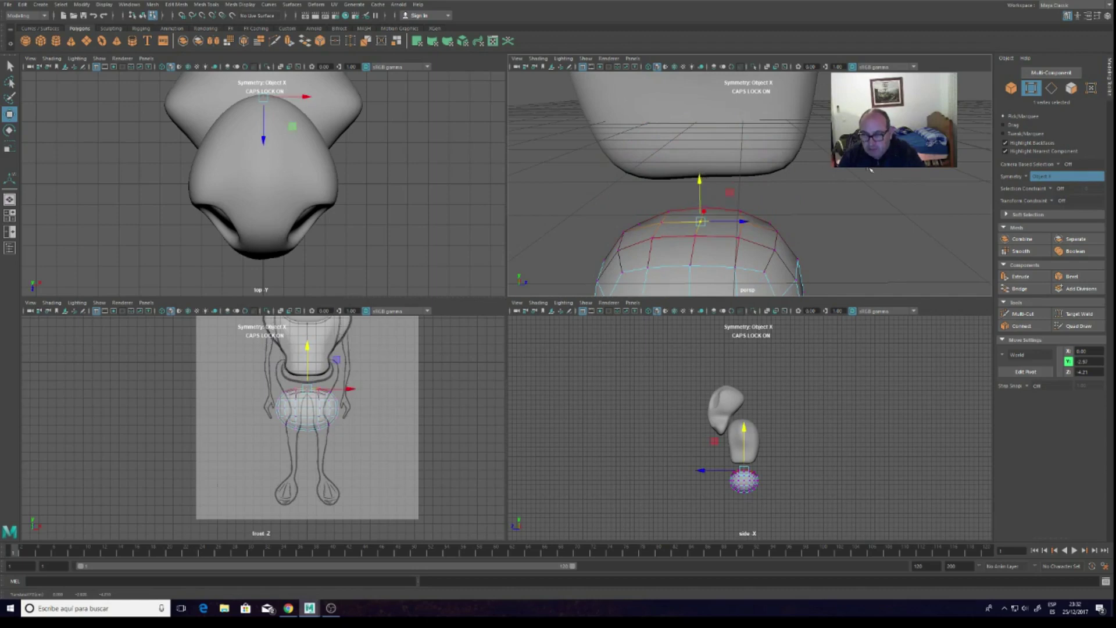
left_click_drag(853, 171, 873, 174)
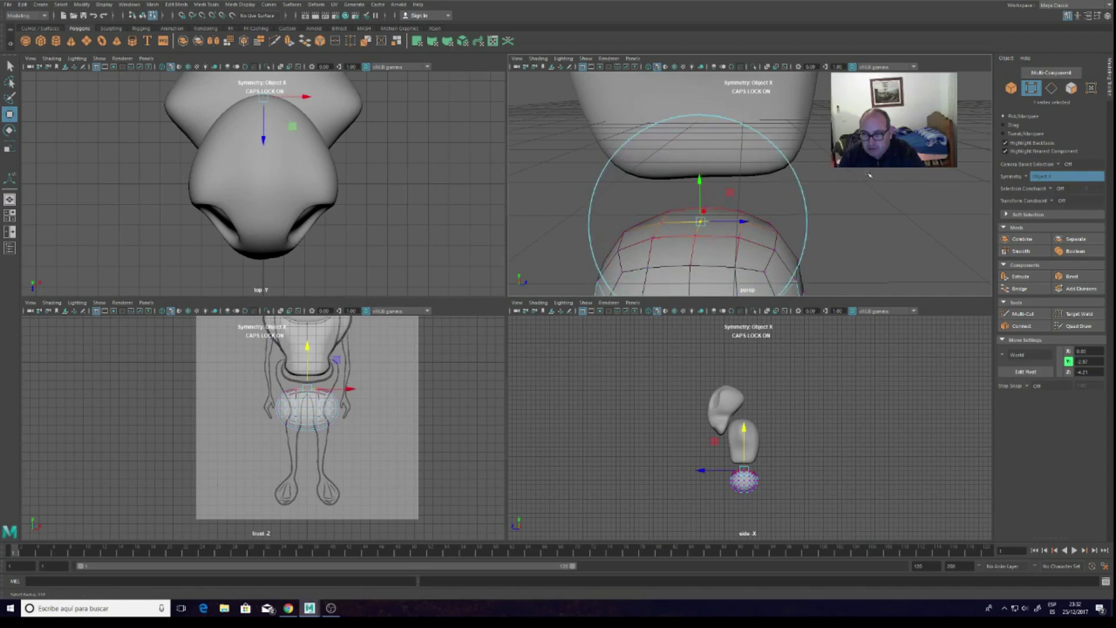
left_click_drag(700, 180, 704, 189)
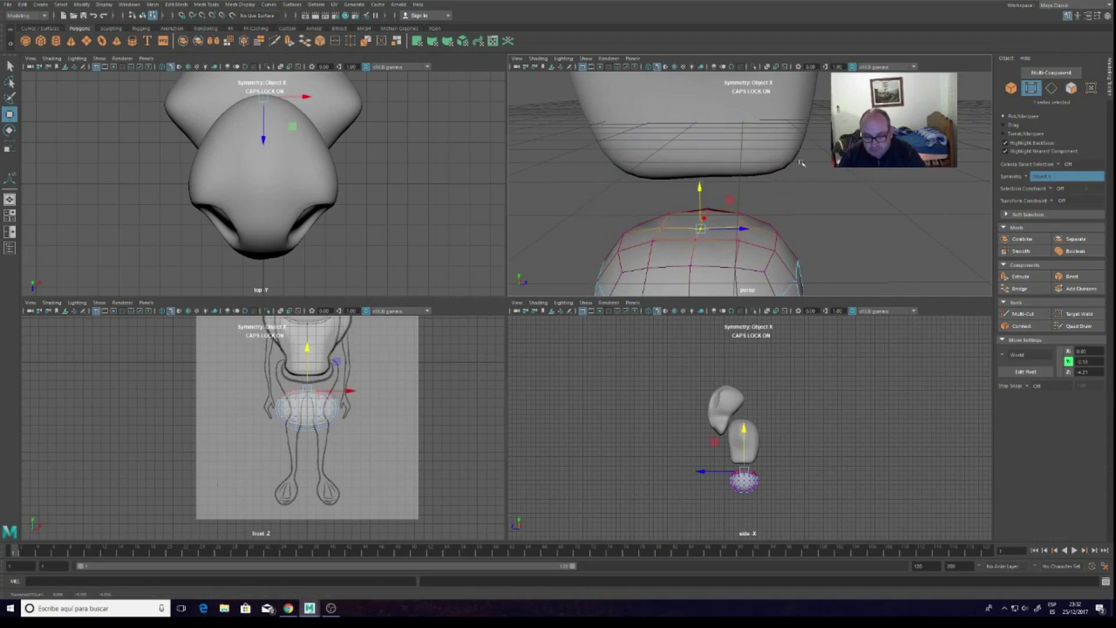
middle_click_drag(866, 146, 821, 148)
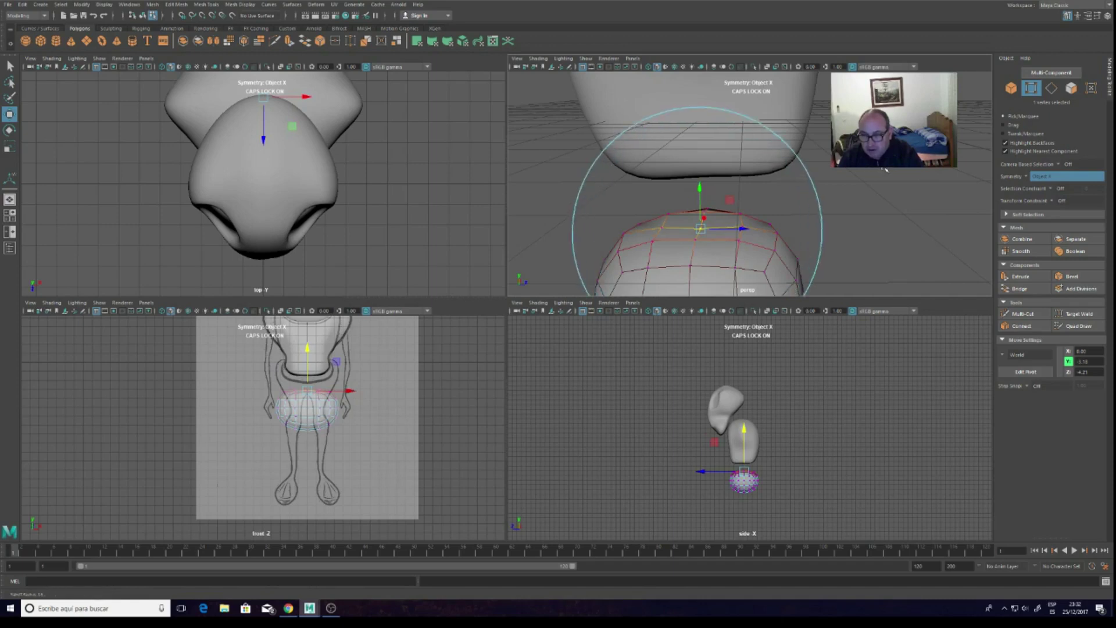
left_click_drag(701, 185, 708, 193)
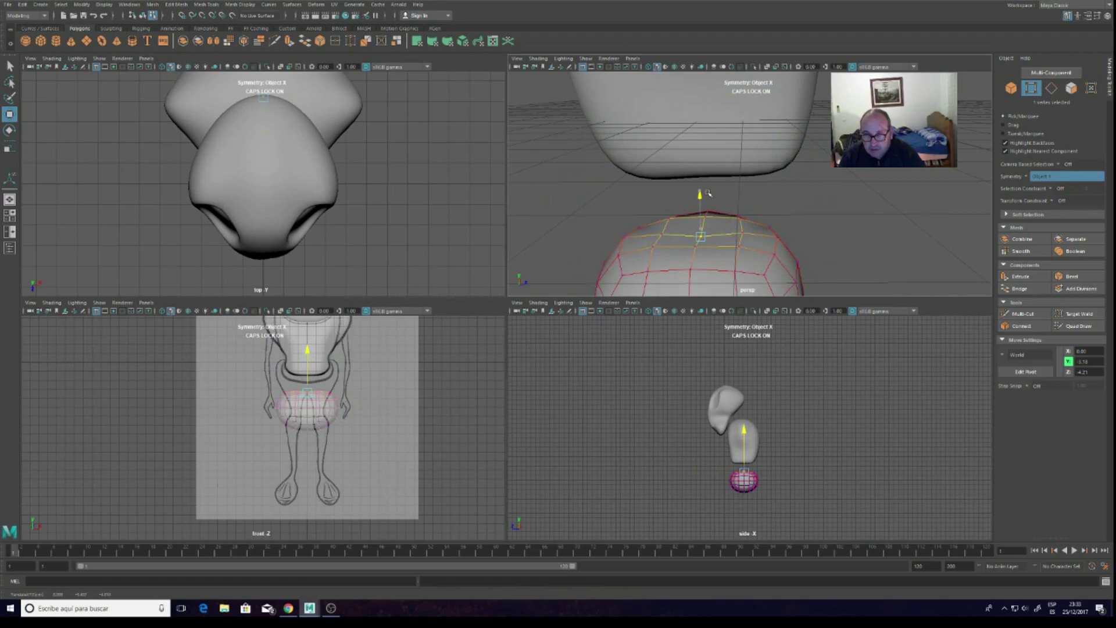
left_click_drag(708, 194, 710, 201)
scroll(720, 224, "down", 3)
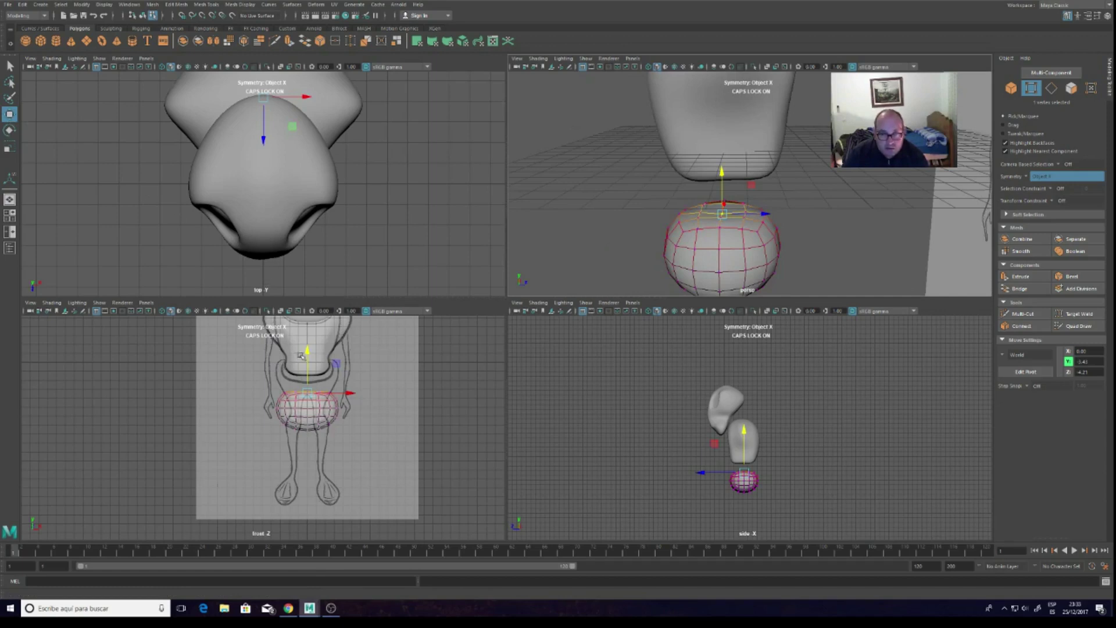
Raise the top vertex ring and lift the whole ball up under the torso
left_click_drag(309, 352, 314, 345)
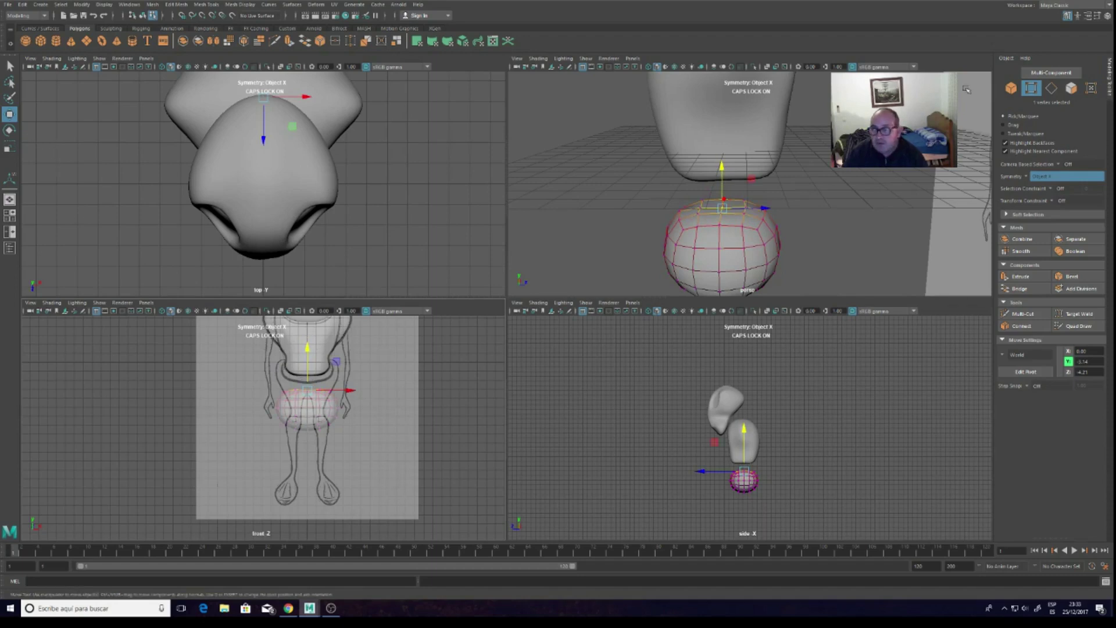
left_click(1010, 89)
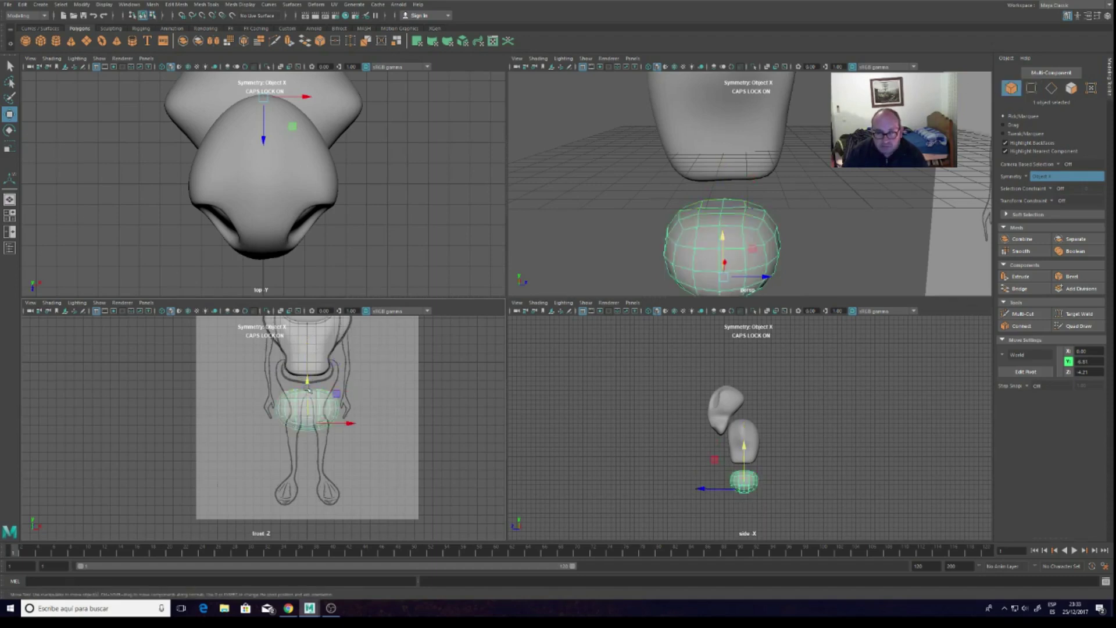
left_click_drag(307, 382, 310, 379)
left_click_drag(311, 372, 315, 351)
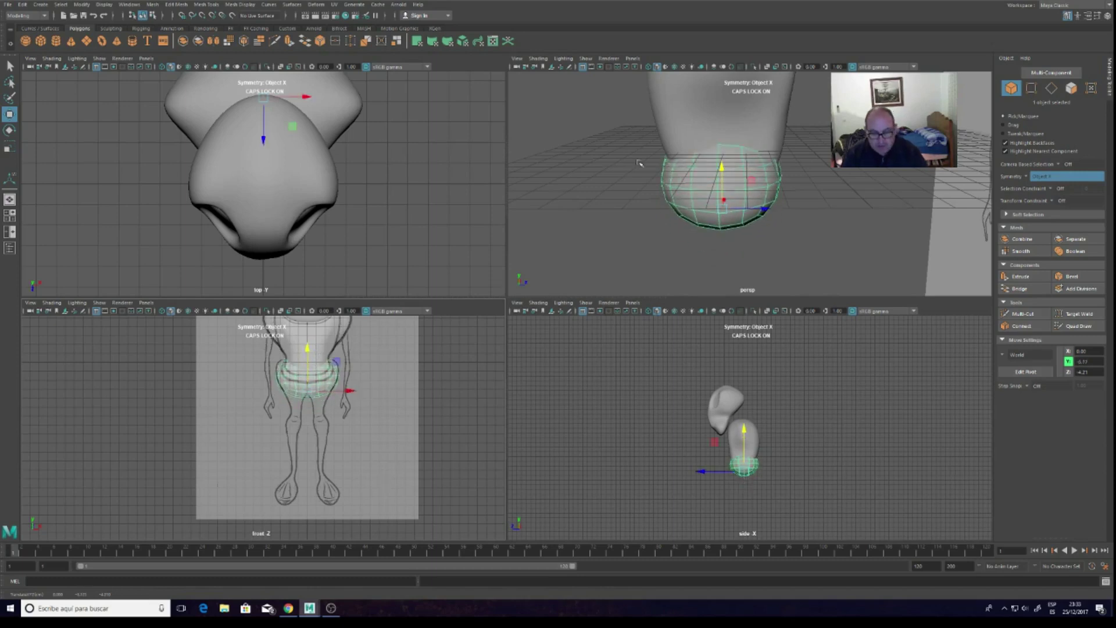
mouse_move(751, 148)
left_mouse_down("alt")
mouse_move(818, 149)
mouse_move(772, 149)
left_mouse_up("alt")
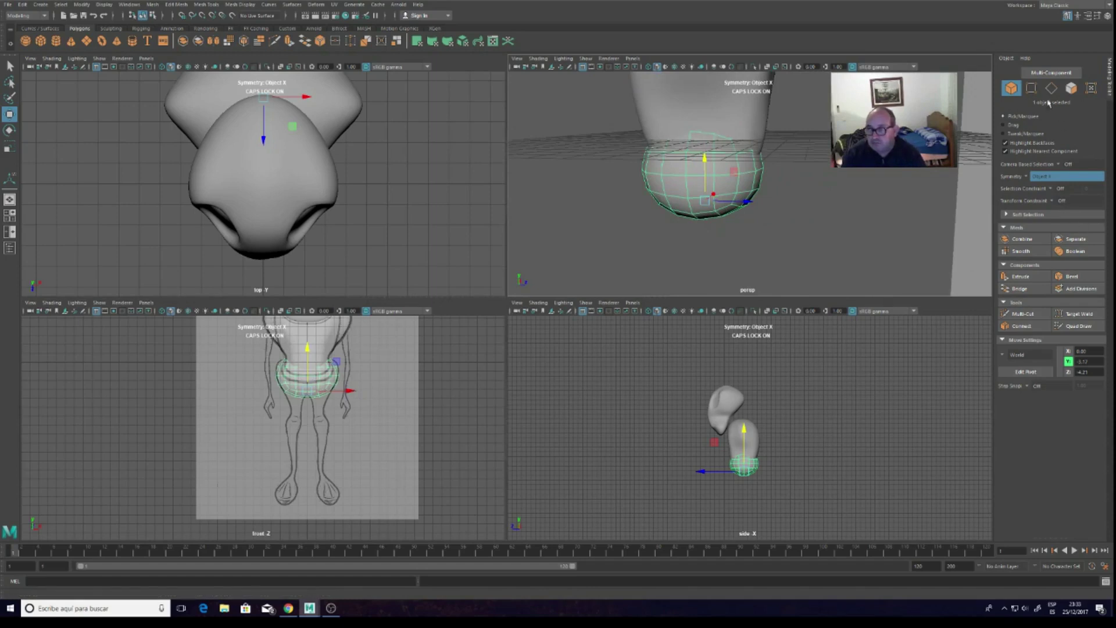
Select a vertex on the hip piece and pull it down
left_click(1031, 87)
left_click(693, 133)
left_click_drag(692, 89, 697, 90)
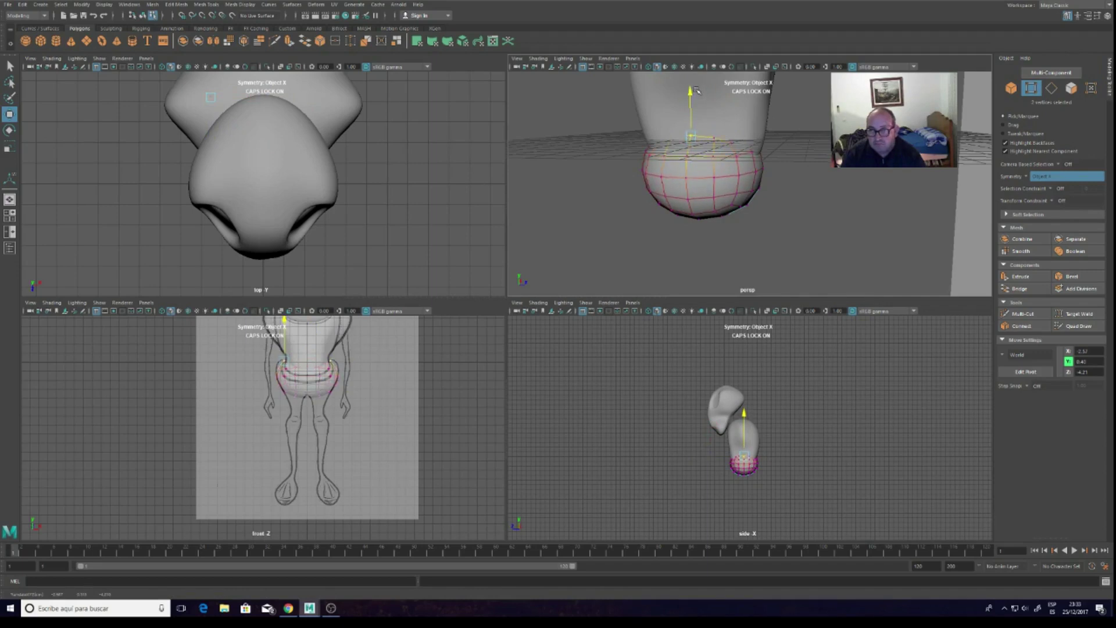
Undo the last vertex move and lower the top vertices with a smaller soft-selection radius
left_click_drag(697, 89, 700, 86)
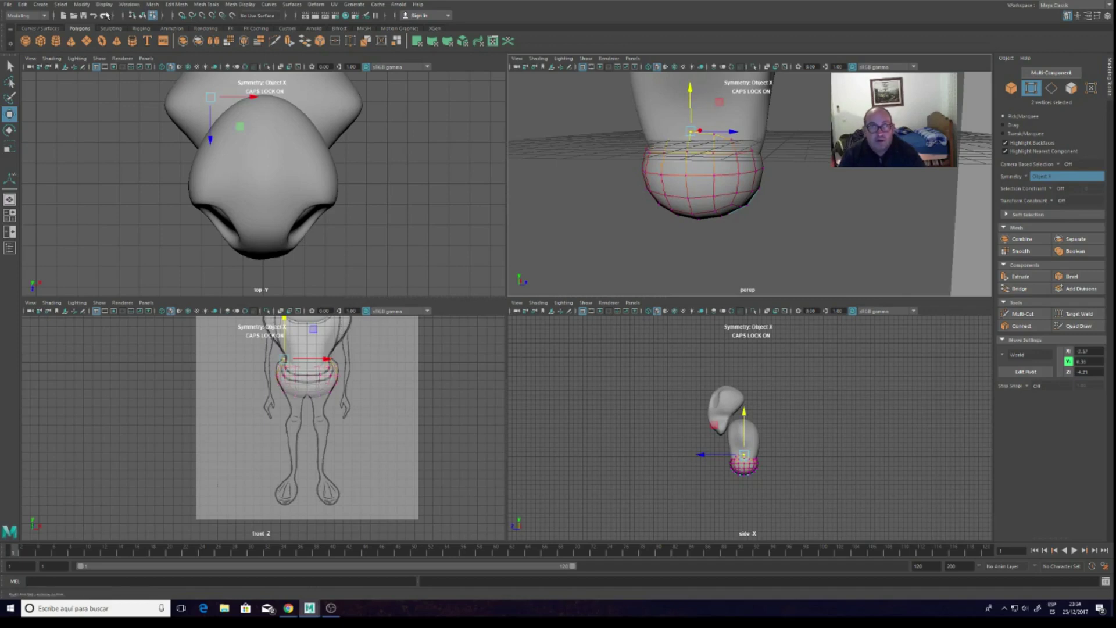
left_click(95, 16)
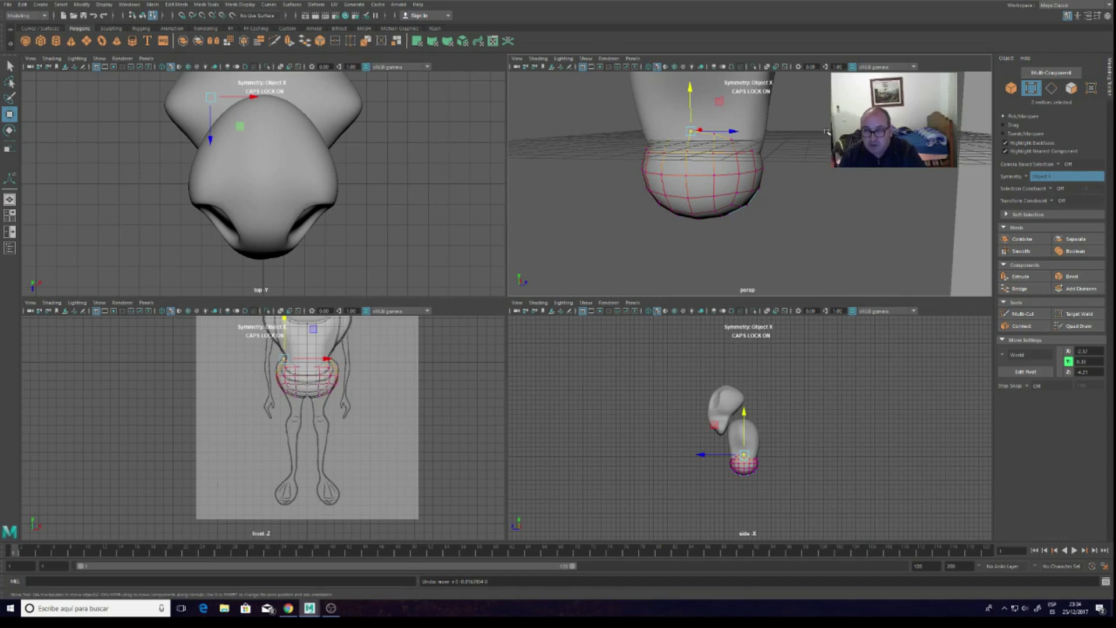
key("b")
left_click_drag(824, 133, 786, 125)
left_click_drag(690, 87, 692, 95)
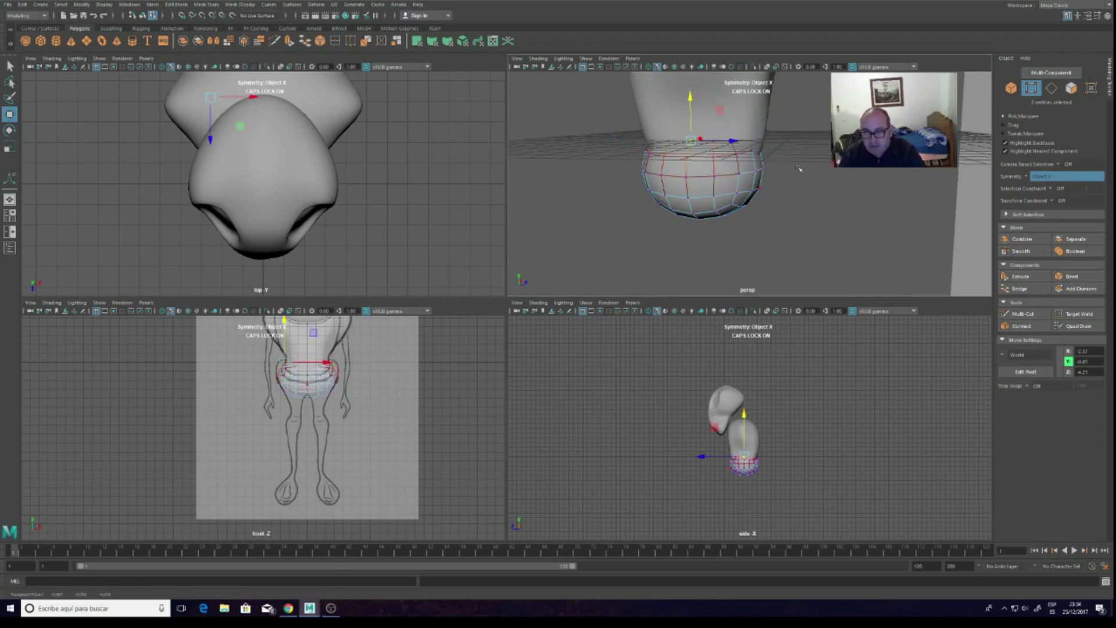
Move the hip vertices vertically and check the Symmetry setting is Object X
left_click_drag(799, 169, 750, 174, "alt")
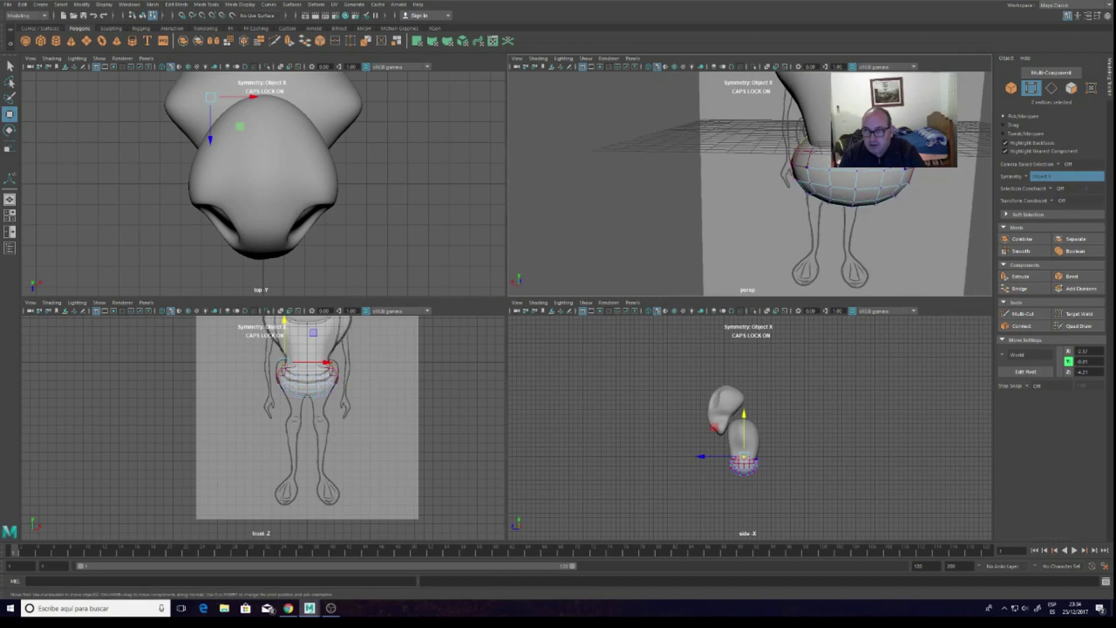
left_click_drag(804, 146, 805, 153)
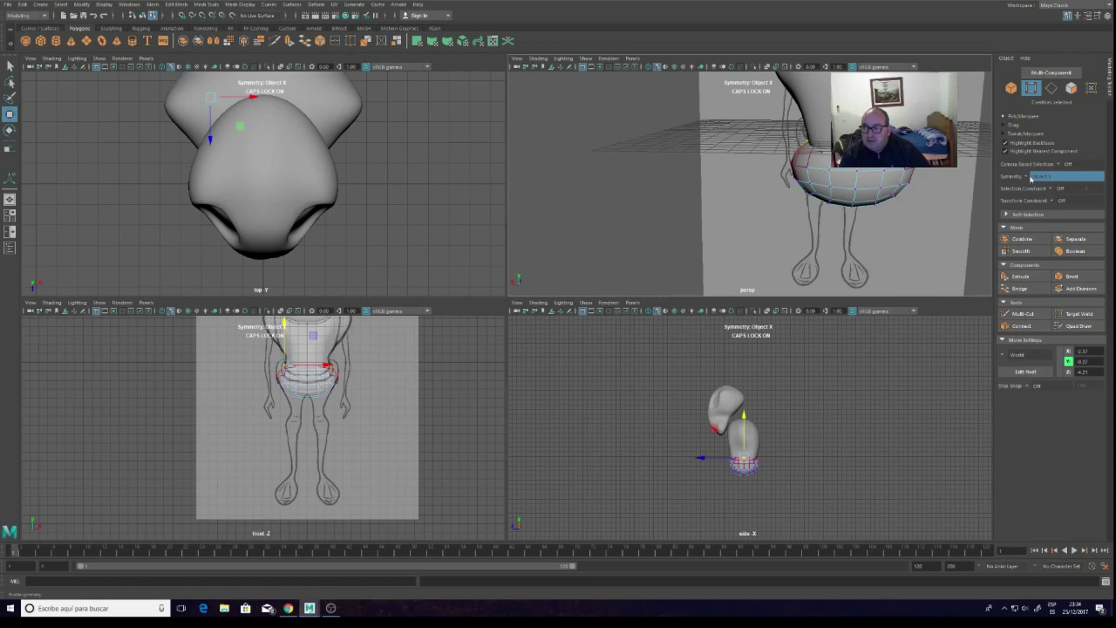
left_click(1030, 177)
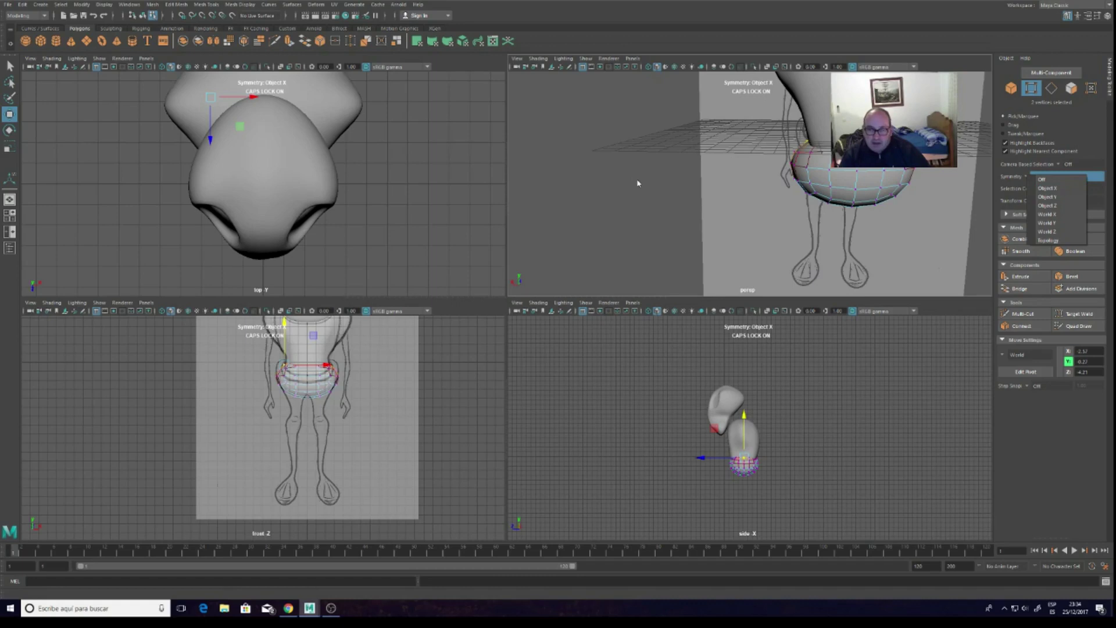
left_click(662, 145)
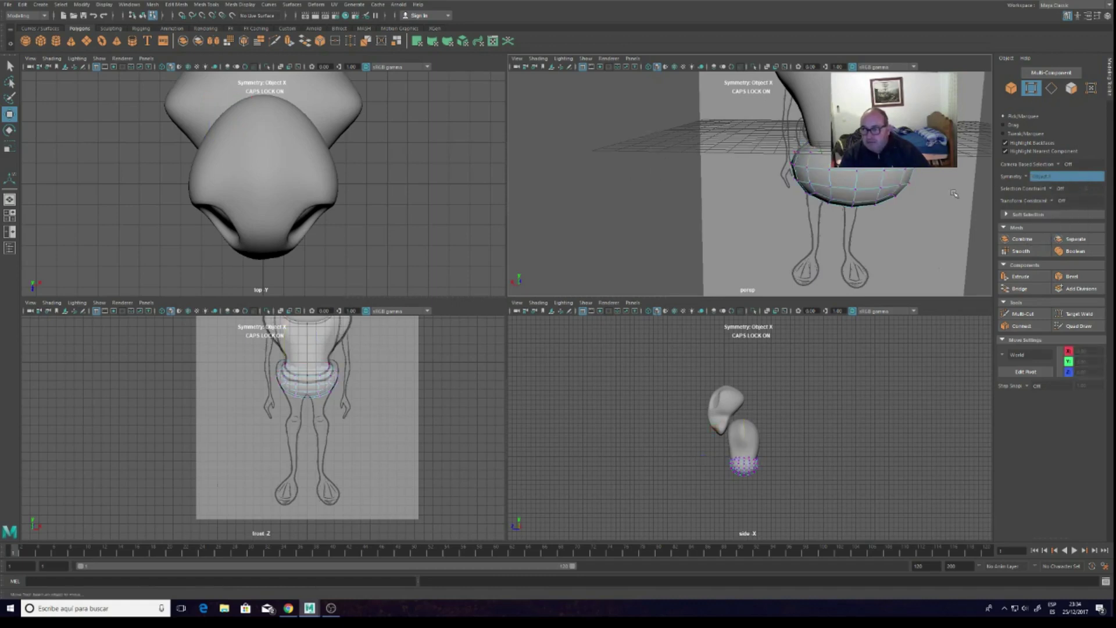
Orbit the perspective view and frame the hips and legs in the front view
left_click(797, 166)
scroll(750, 175, "down", 3)
scroll(750, 175, "down", 3)
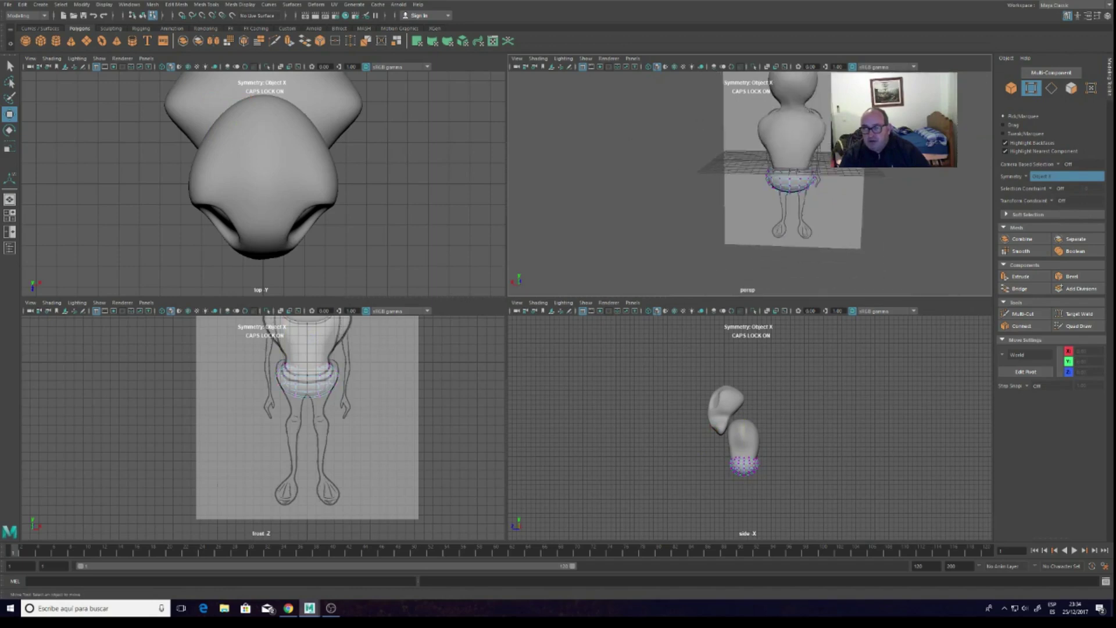
mouse_move(862, 147)
left_mouse_down("alt")
mouse_move(659, 131)
mouse_move(705, 130)
mouse_move(686, 131)
left_mouse_up("alt")
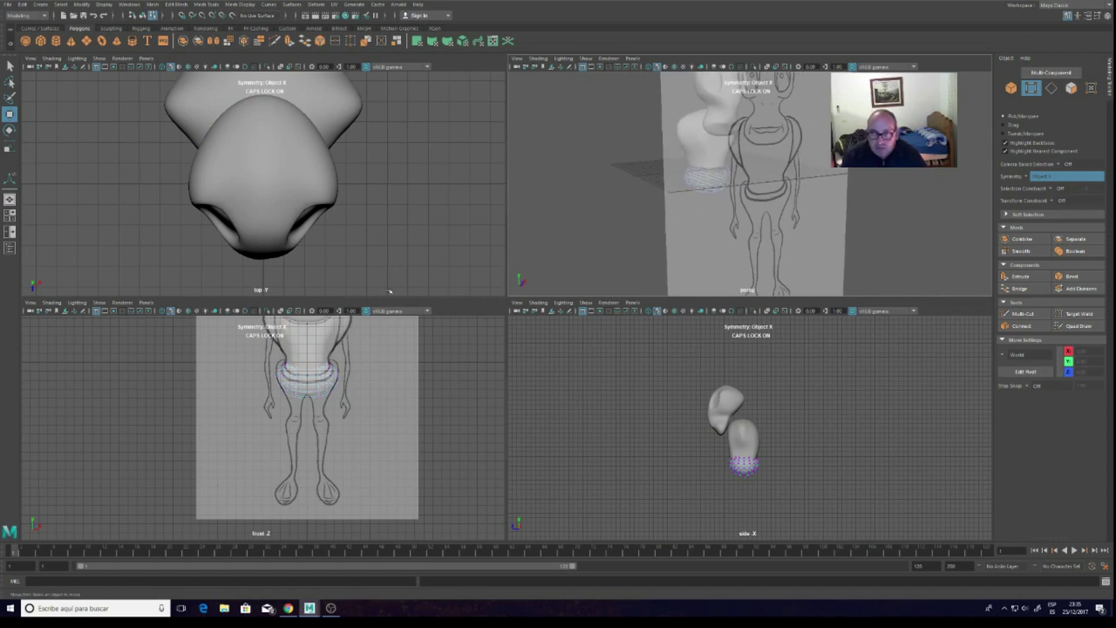
right_click_drag(294, 374, 409, 349, "alt")
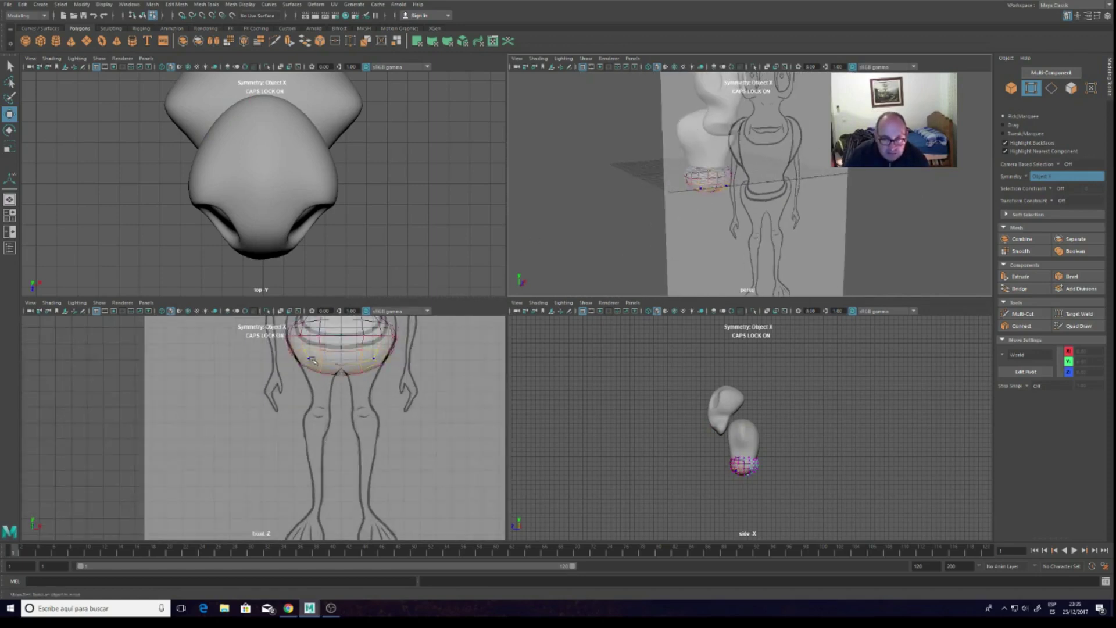
middle_click_drag(410, 349, 422, 394, "alt")
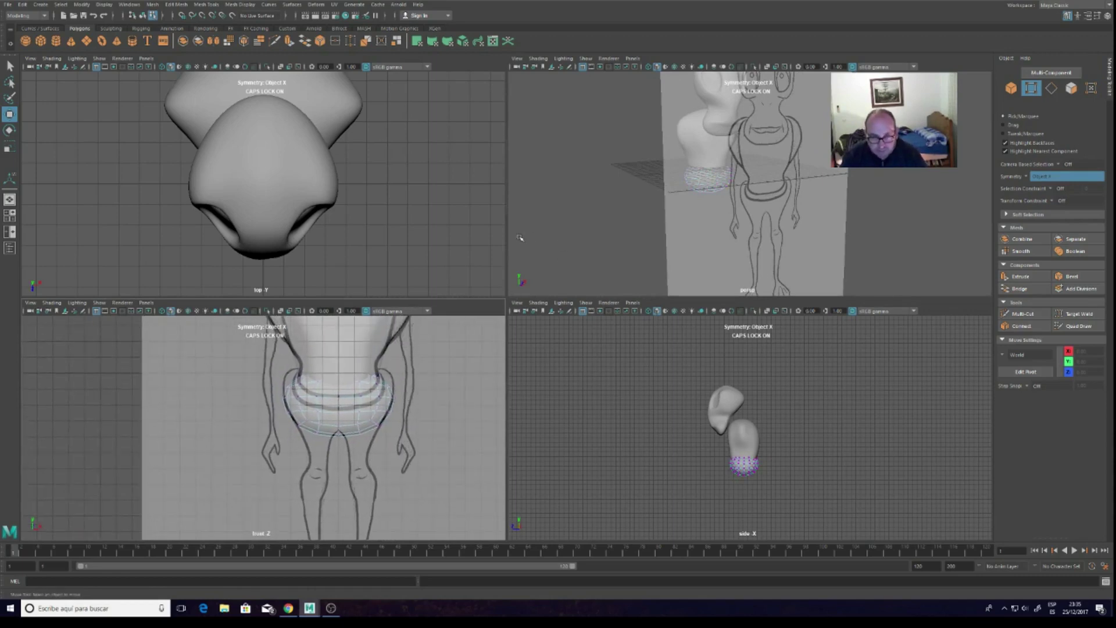
Select a side hip vertex with its mirror and shift it vertically along Y
left_click(287, 388)
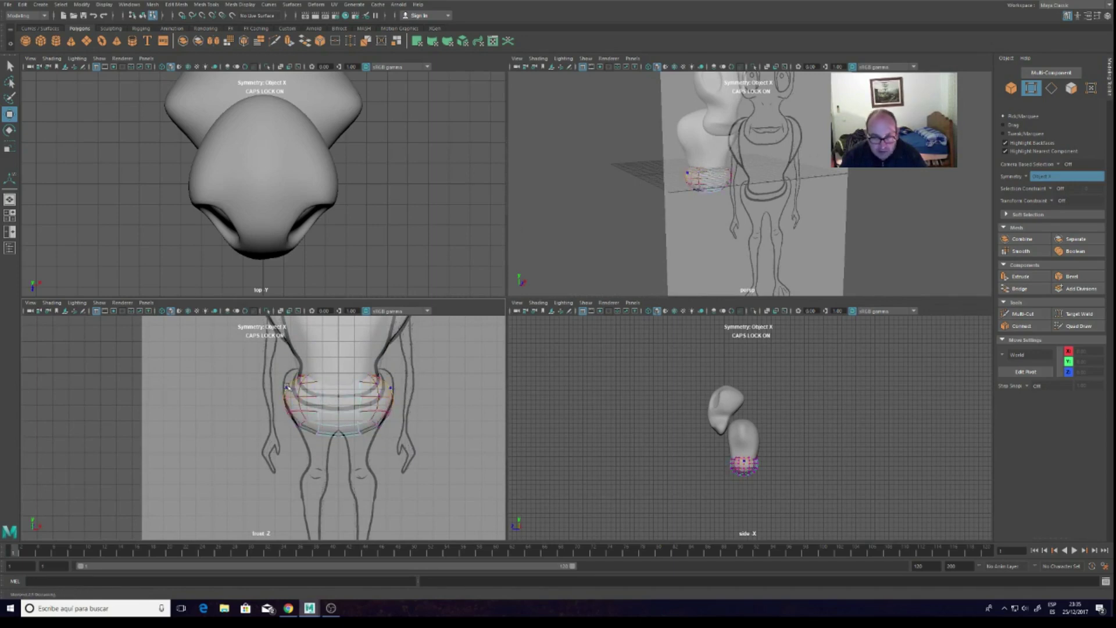
key("w")
mouse_move(289, 364)
left_mouse_down()
mouse_move(285, 354)
mouse_move(285, 375)
left_mouse_up()
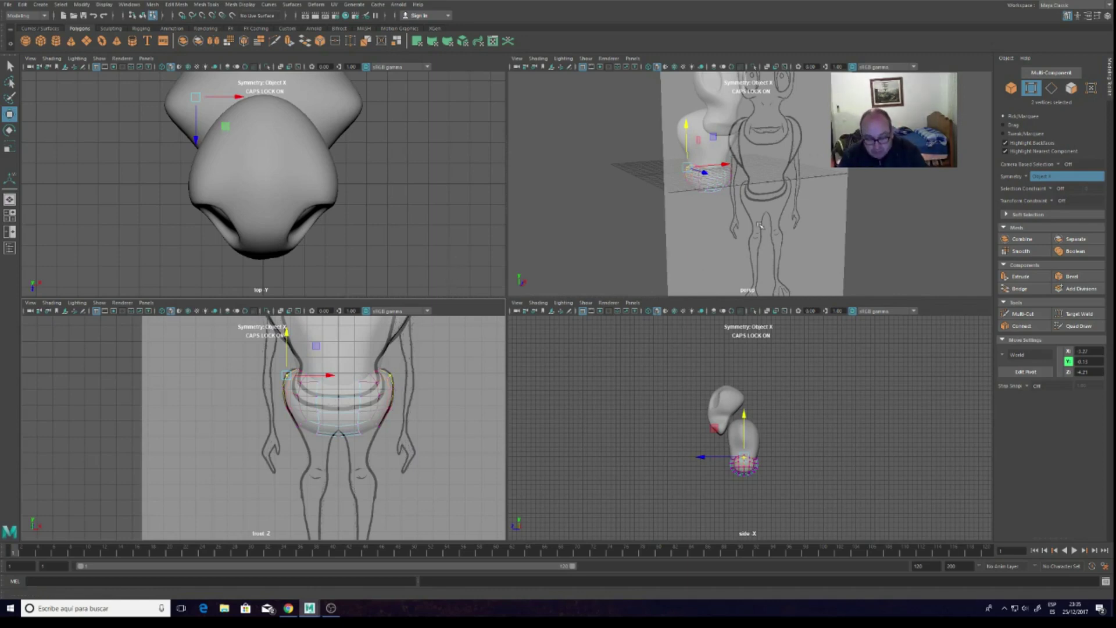
mouse_move(790, 215)
left_mouse_down("alt")
mouse_move(802, 184)
mouse_move(845, 182)
mouse_move(826, 178)
left_mouse_up("alt")
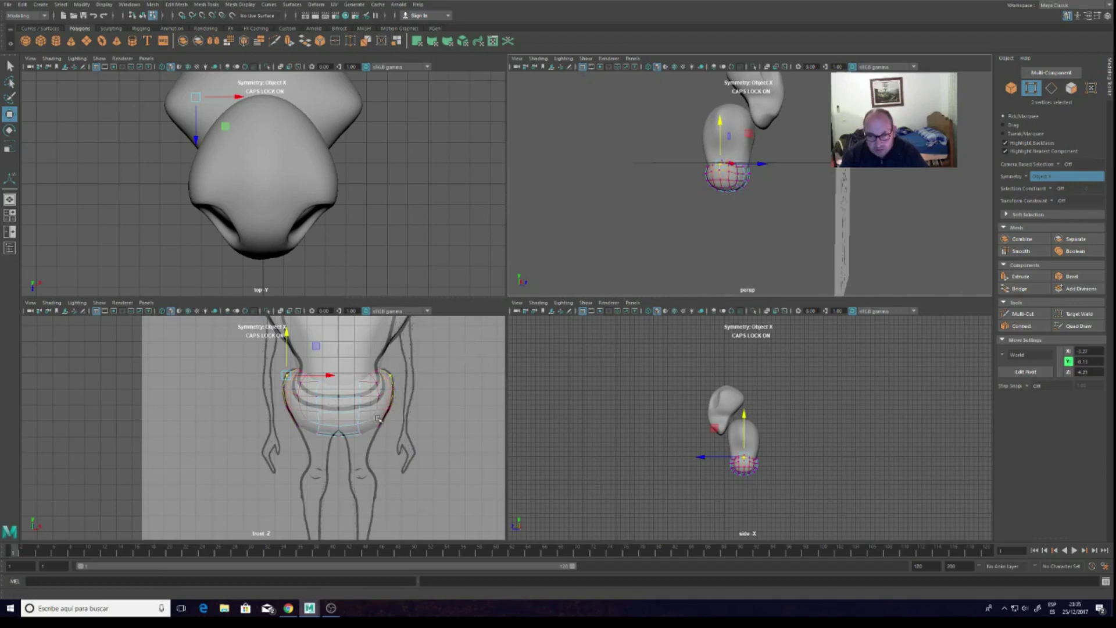
scroll(377, 418, "up", 2)
scroll(398, 411, "up", 2)
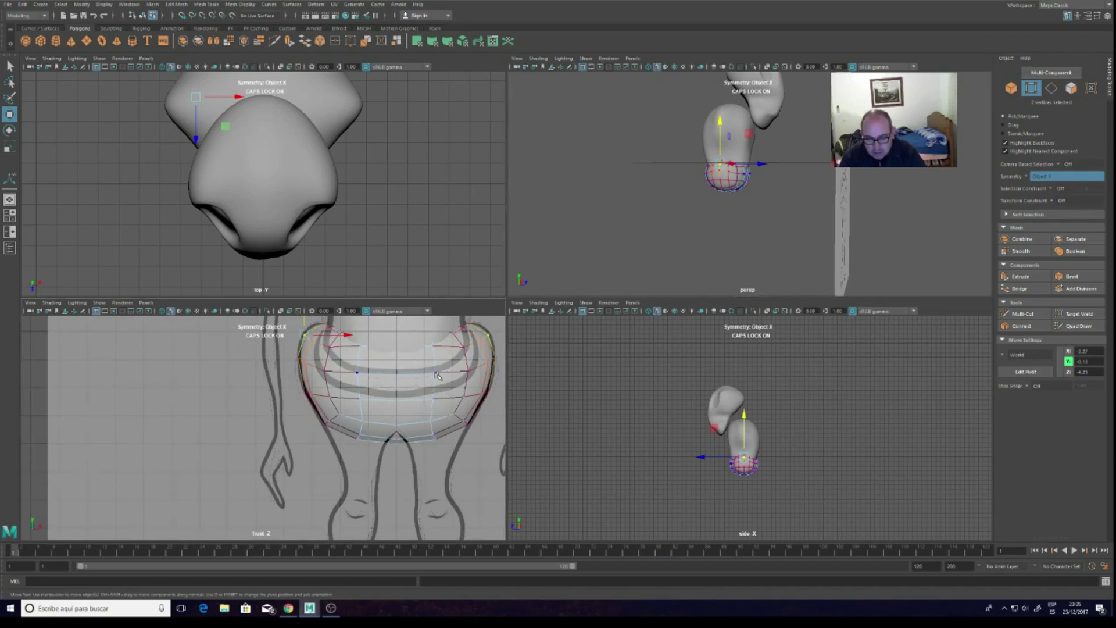
Pull the hip's lower corner vertex and its mirror down toward the legs
left_click_drag(442, 370, 445, 373, "alt")
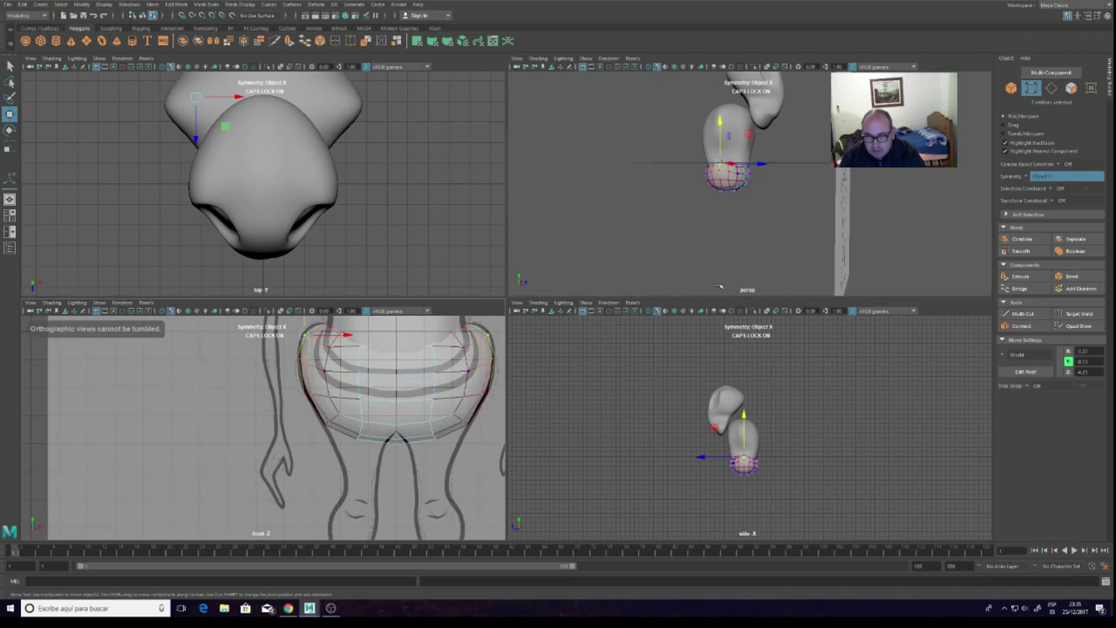
mouse_move(694, 192)
left_mouse_down("alt")
mouse_move(703, 195)
mouse_move(714, 151)
left_mouse_up("alt")
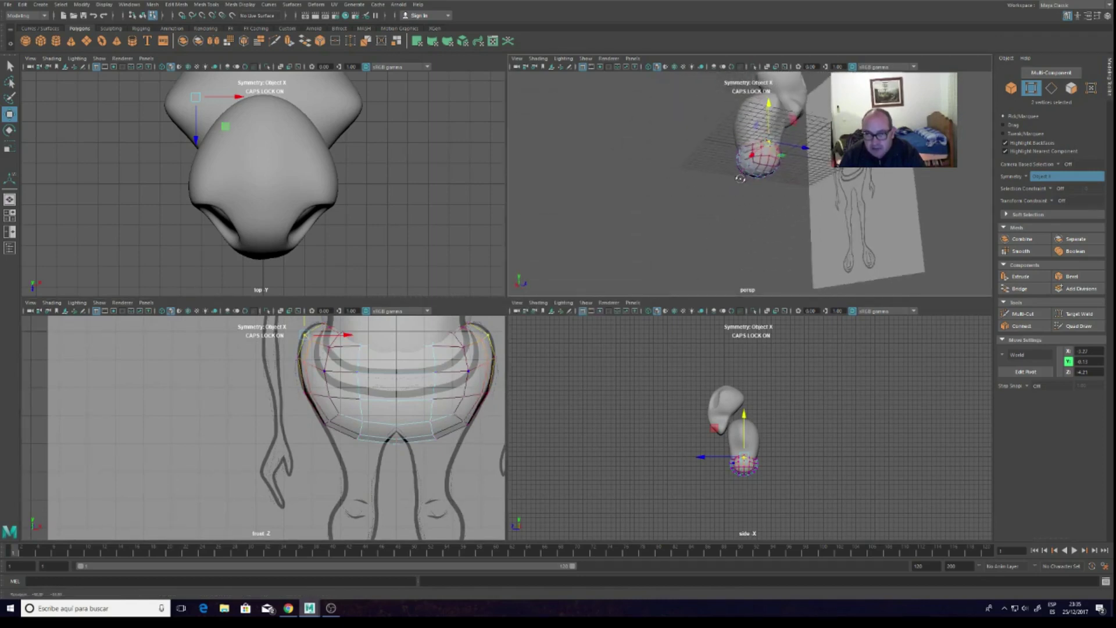
left_click_drag(714, 152, 732, 169, "alt")
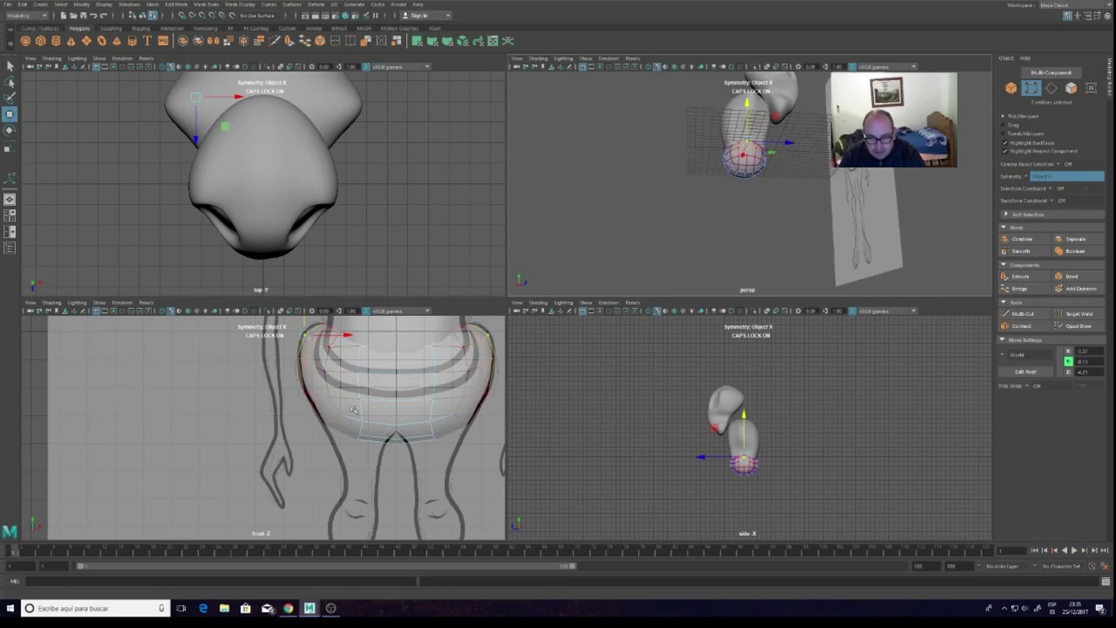
left_click(326, 425)
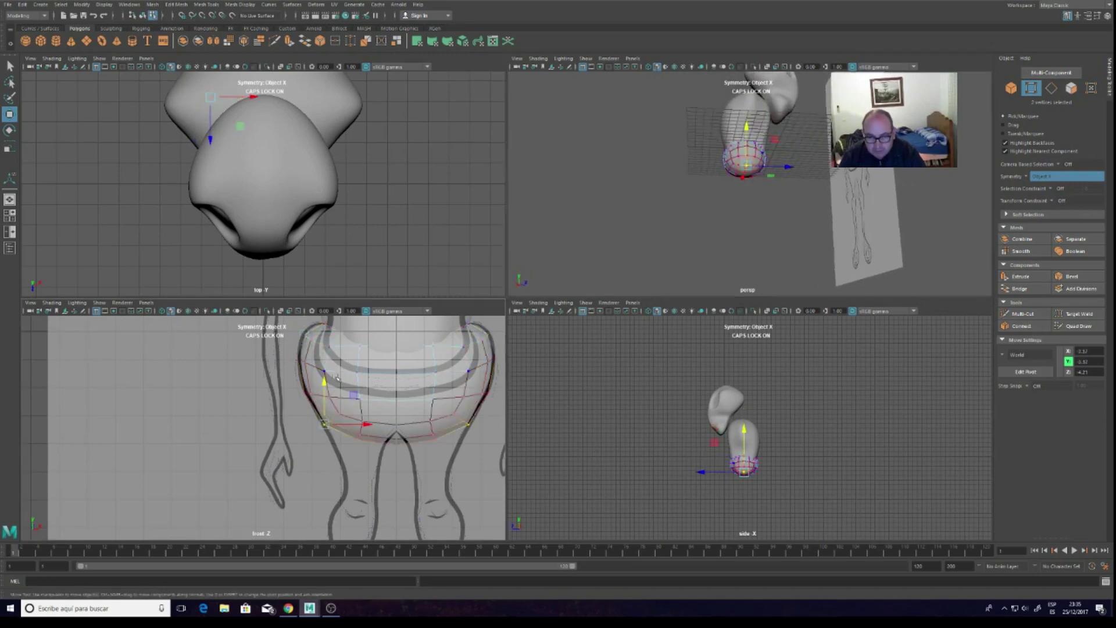
left_click_drag(324, 382, 328, 390)
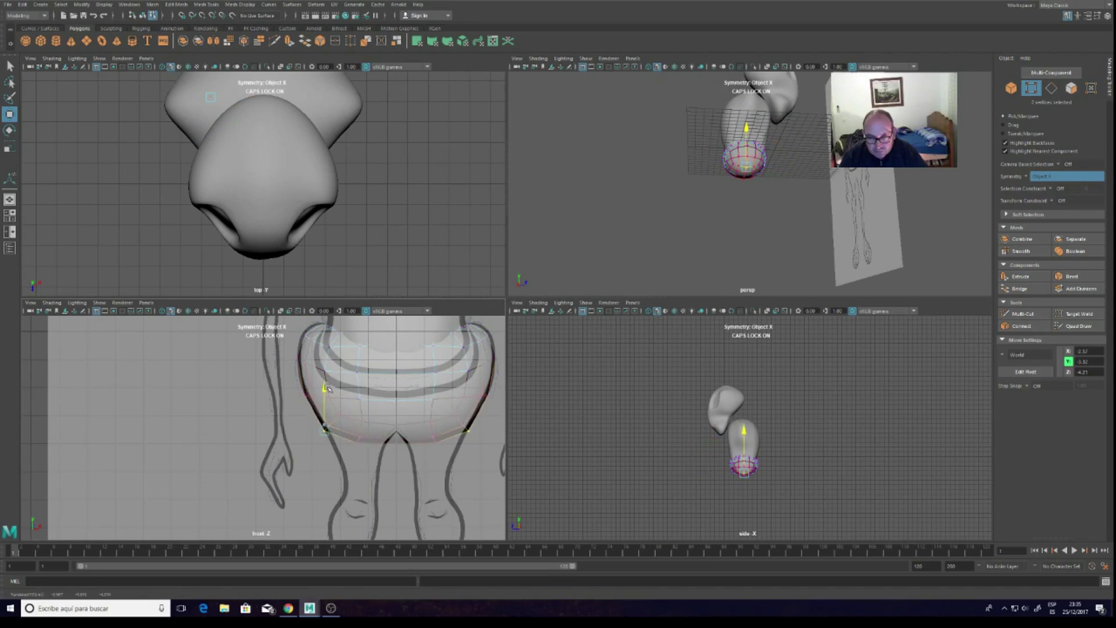
Grow a selection from the hip's bottom edge, then return to object mode and deselect
left_click(347, 425)
left_click(364, 446)
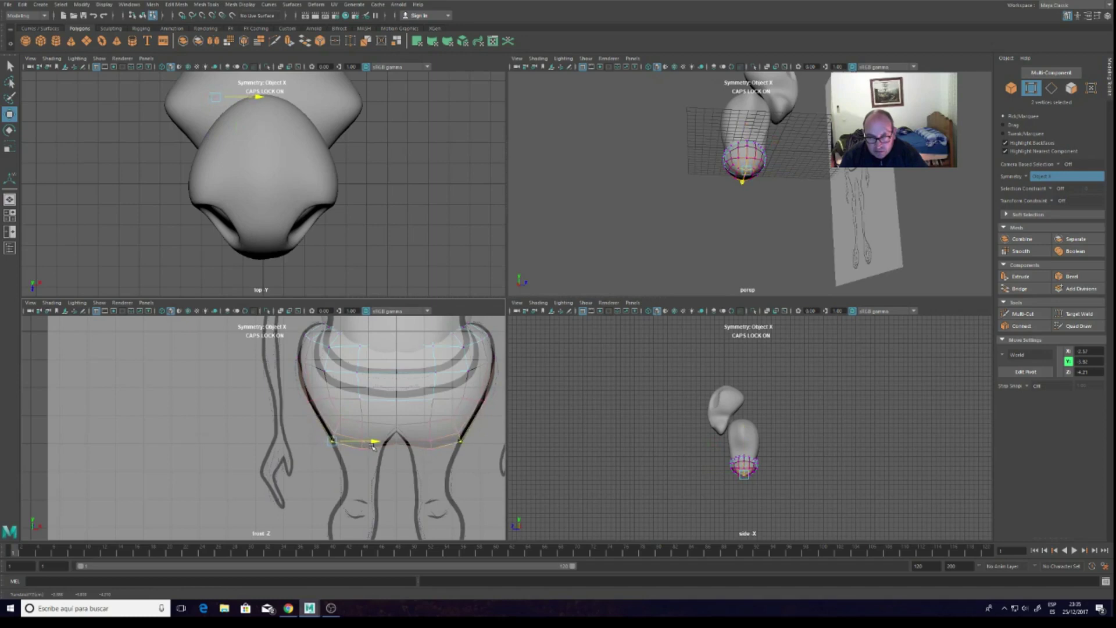
key("shift+period")
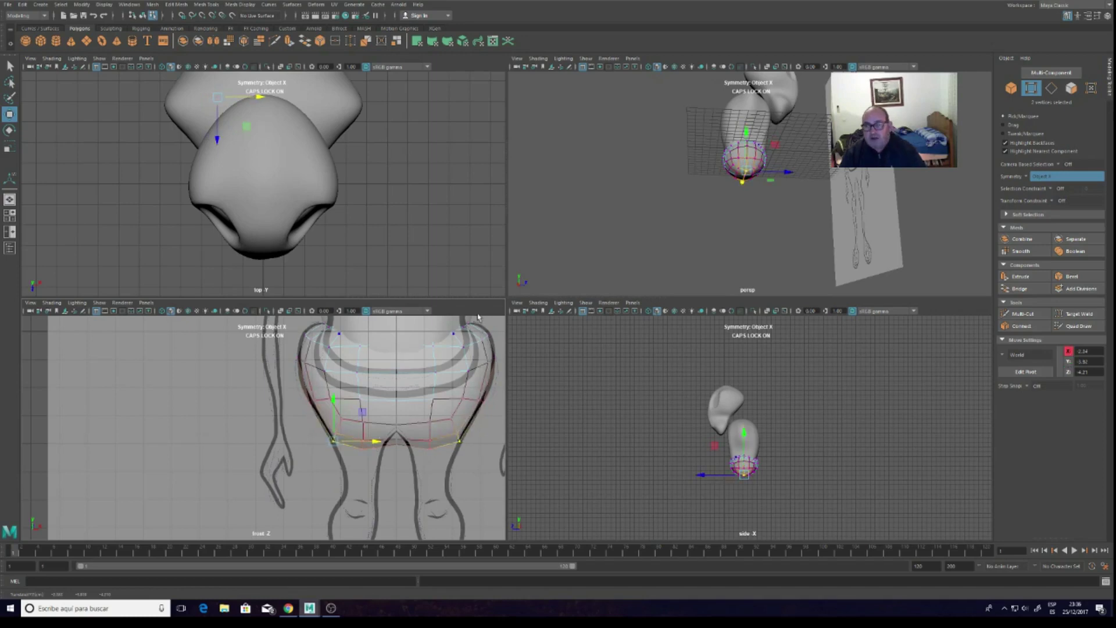
mouse_move(819, 174)
left_mouse_down("alt")
mouse_move(942, 193)
mouse_move(844, 187)
mouse_move(790, 199)
left_mouse_up("alt")
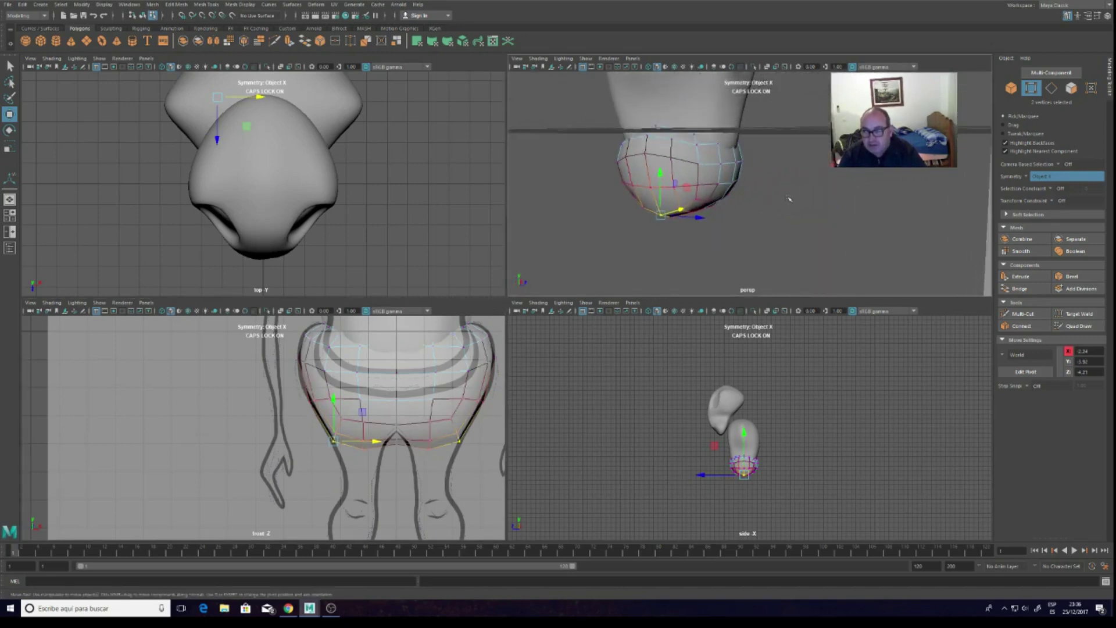
left_click(1011, 88)
mouse_move(827, 186)
left_mouse_down("alt")
mouse_move(922, 186)
mouse_move(775, 177)
left_mouse_up("alt")
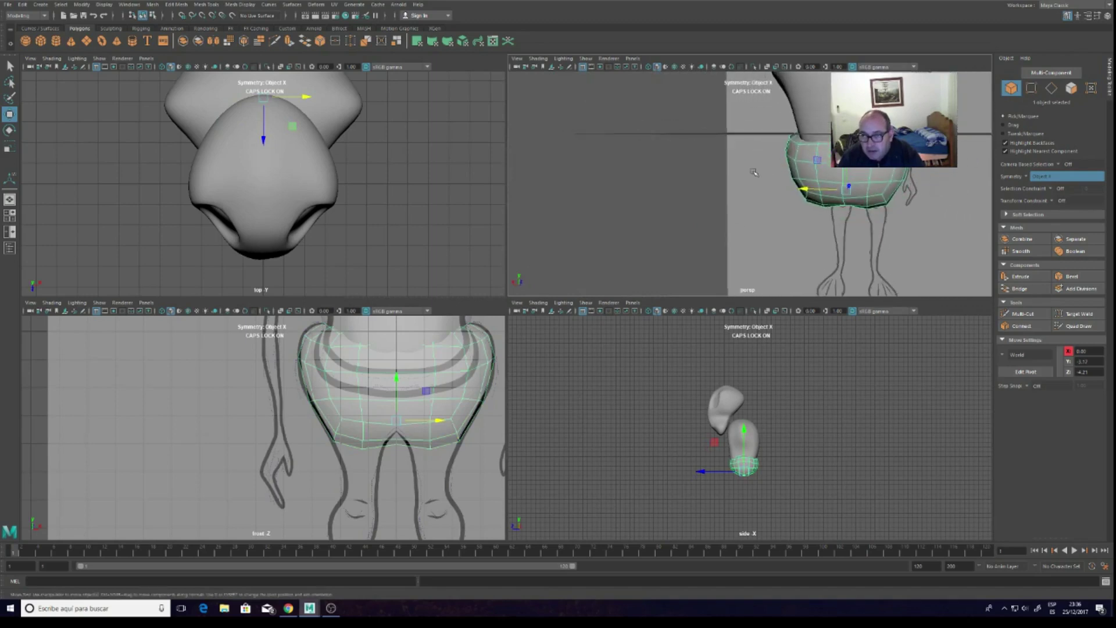
key("q")
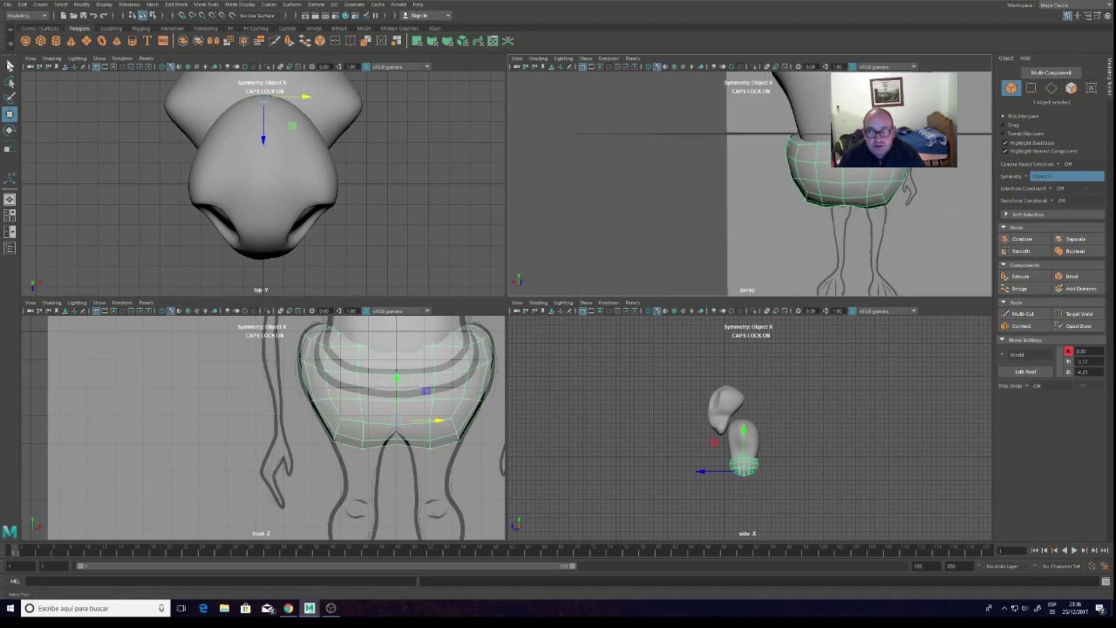
left_click(741, 160)
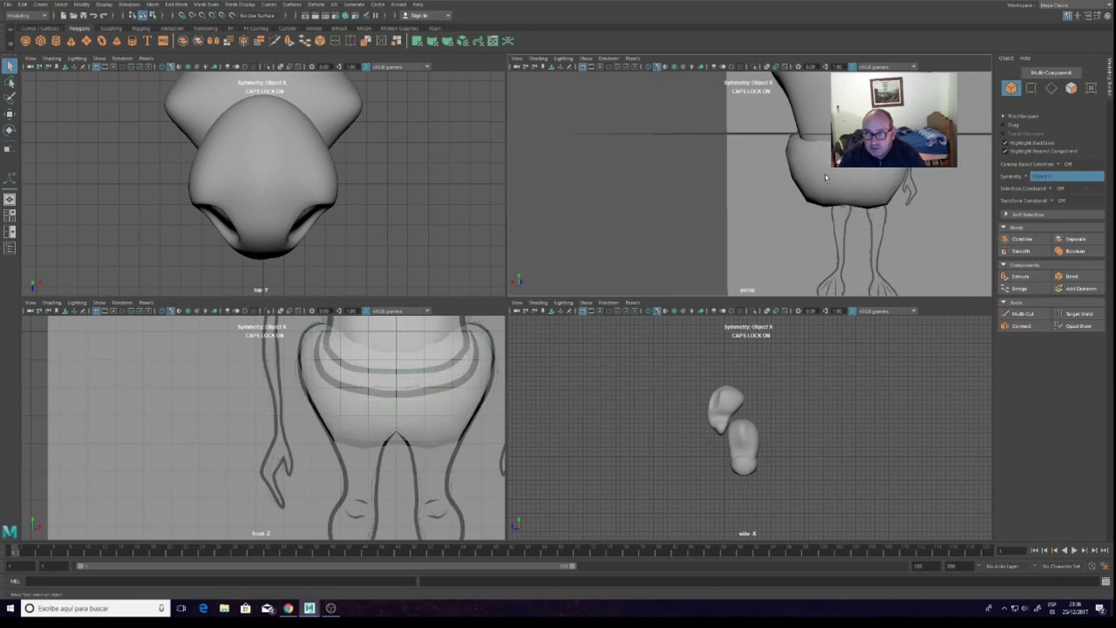
Select the hip mesh and switch it to smooth mesh preview with 3
mouse_move(942, 204)
left_mouse_down("alt")
mouse_move(871, 202)
mouse_move(767, 225)
mouse_move(794, 157)
mouse_move(813, 161)
mouse_move(701, 173)
left_mouse_up("alt")
scroll(813, 180, "up", 3)
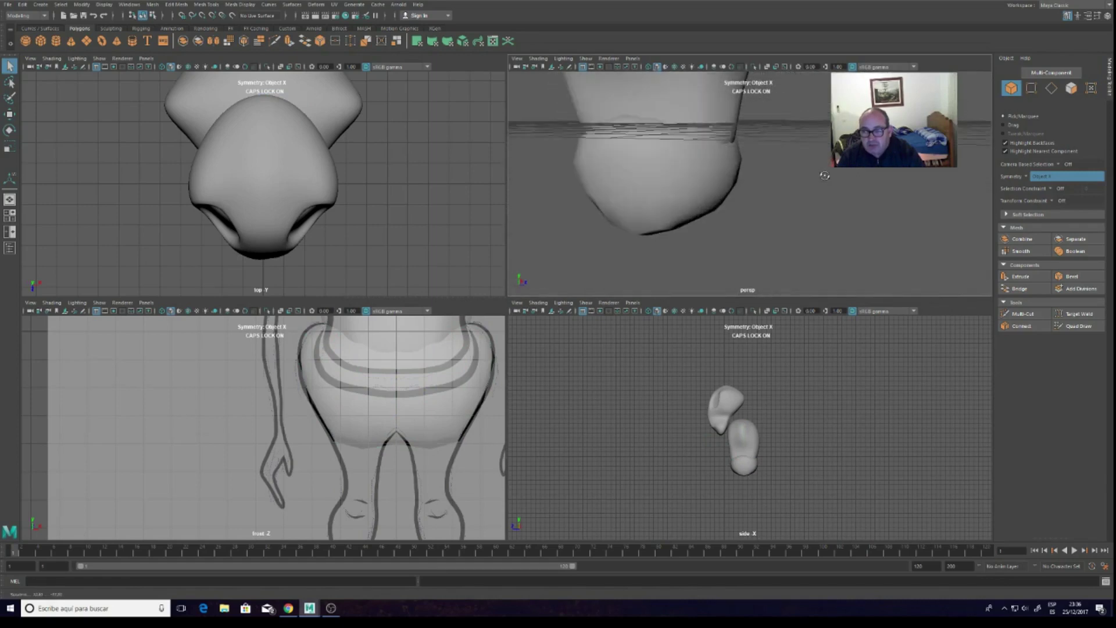
left_click(699, 173)
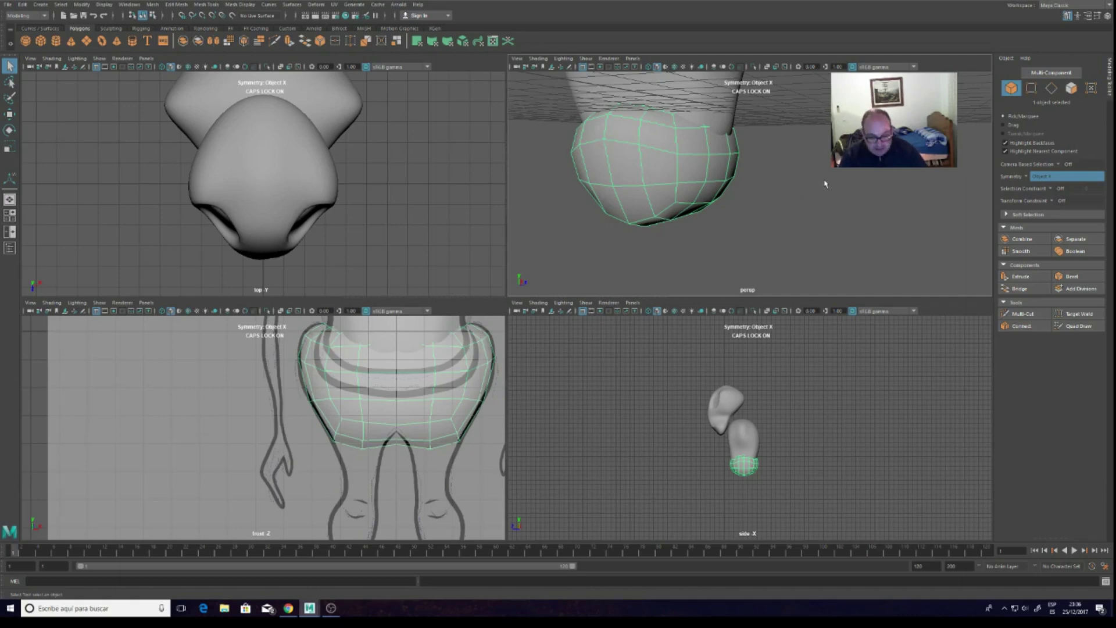
mouse_move(815, 173)
left_mouse_down("alt")
mouse_move(727, 175)
mouse_move(794, 160)
left_mouse_up("alt")
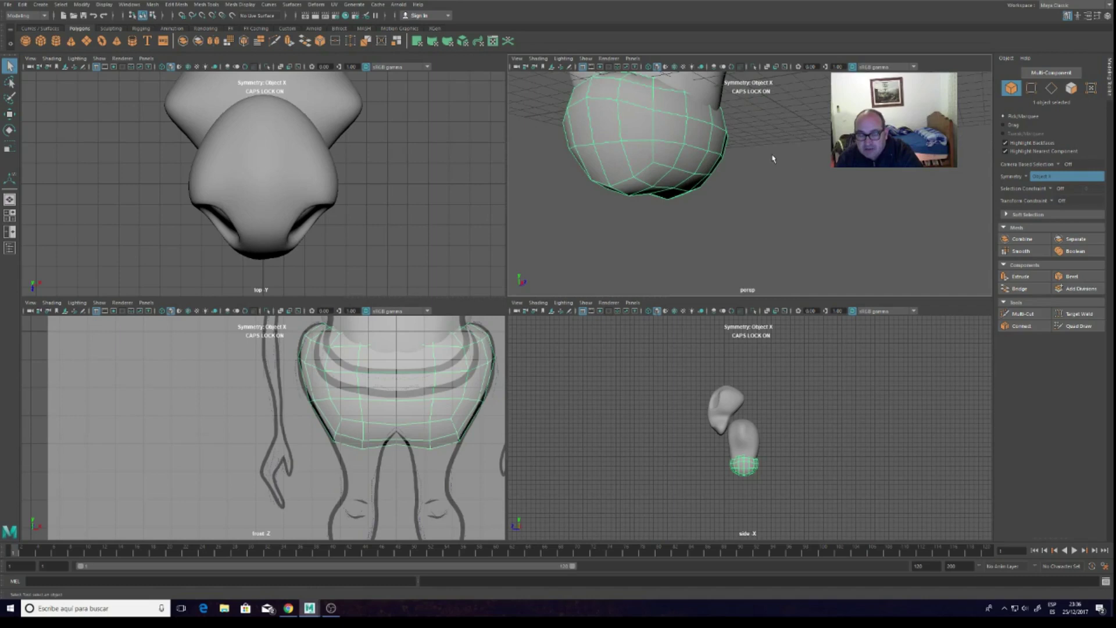
key("3")
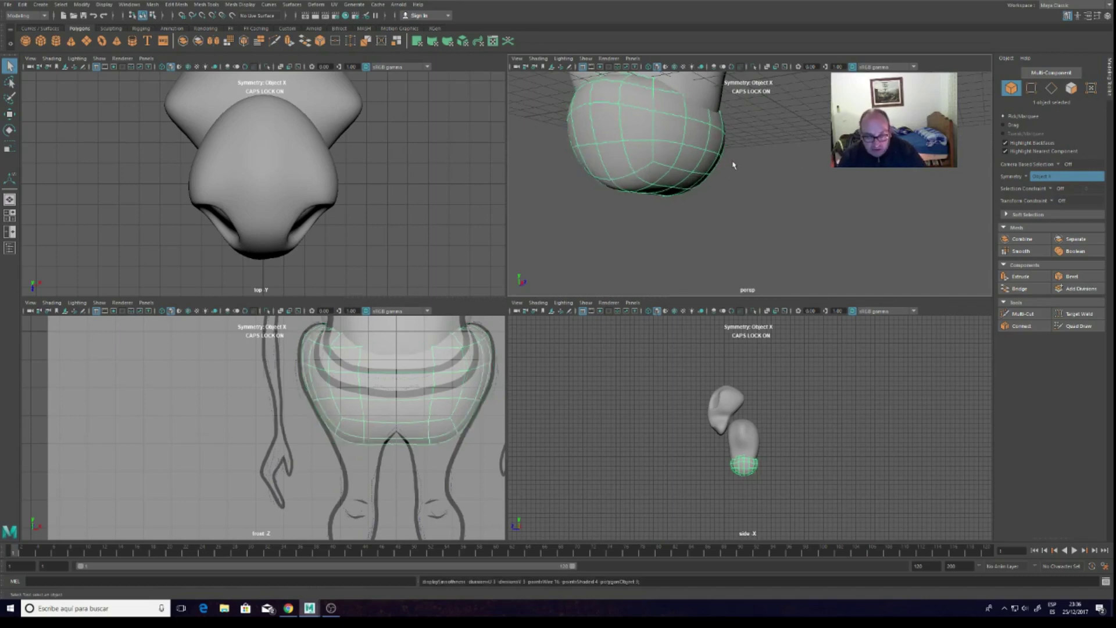
Inspect the smoothed hip from several angles, then pick a hip vertex with its mirror
mouse_move(810, 150)
left_mouse_down("alt")
mouse_move(727, 163)
mouse_move(830, 160)
left_mouse_up("alt")
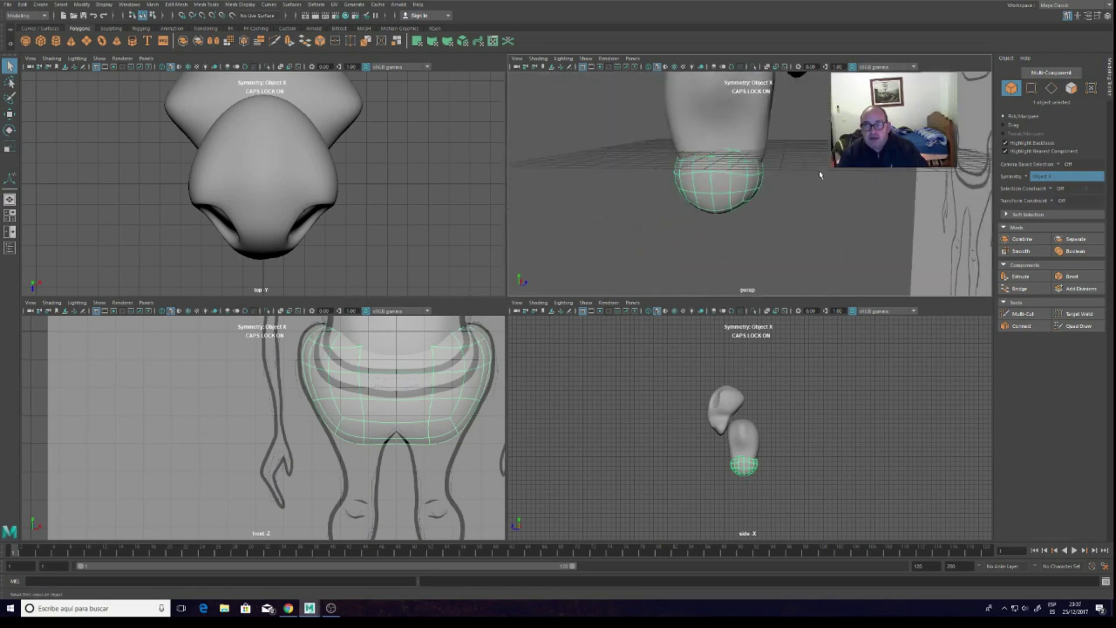
left_click_drag(830, 160, 821, 175, "alt")
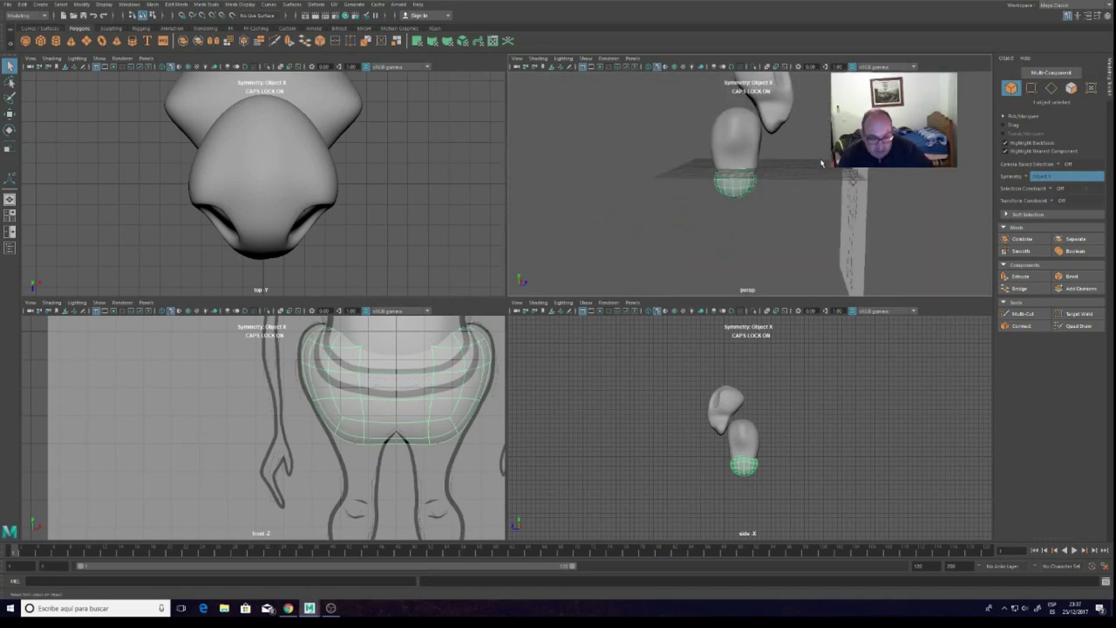
mouse_move(853, 180)
left_mouse_down("alt")
mouse_move(791, 203)
mouse_move(824, 145)
mouse_move(645, 213)
left_mouse_up("alt")
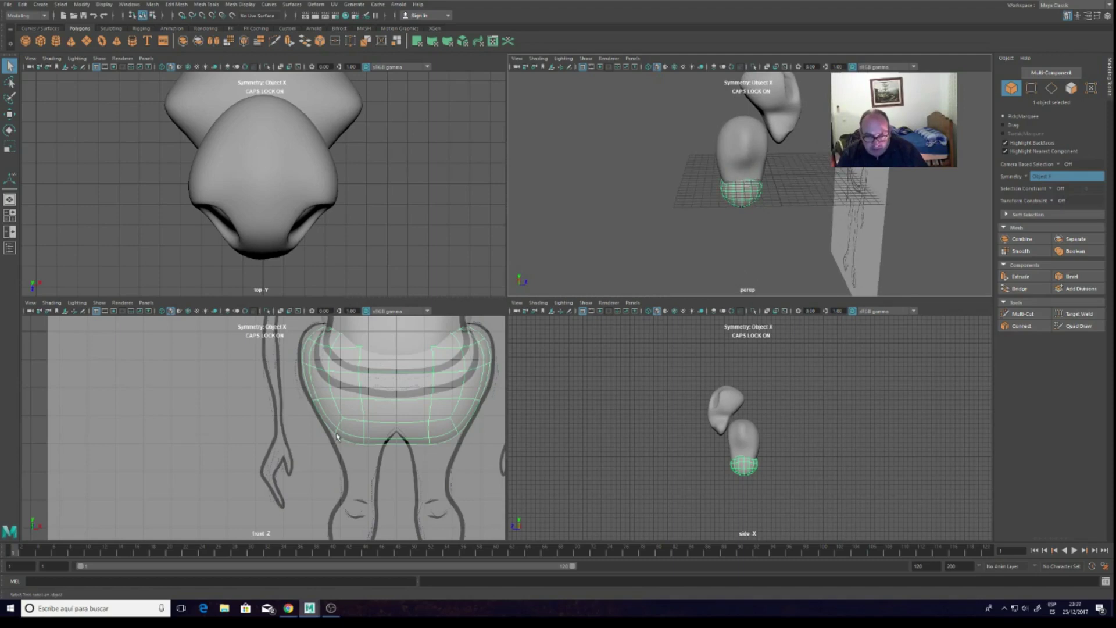
key("F9")
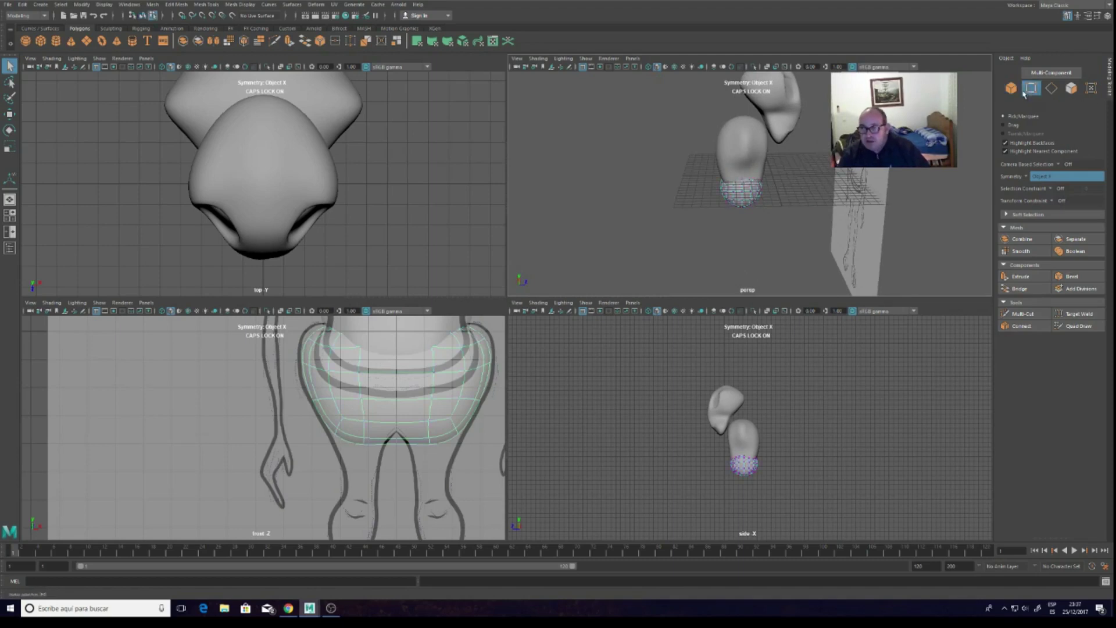
left_click(334, 436)
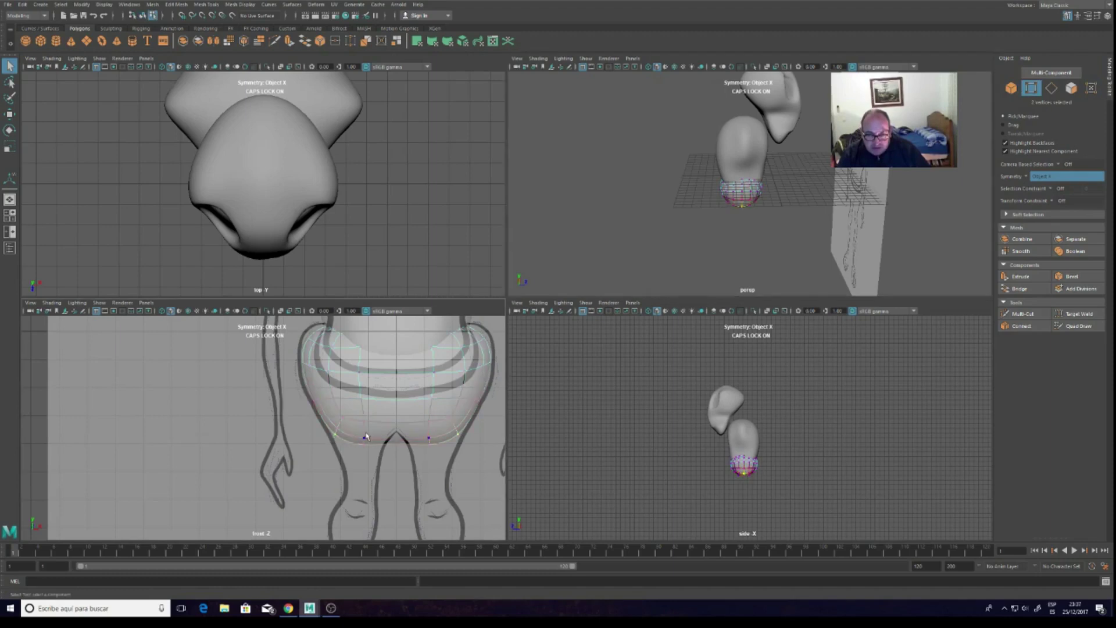
left_click(9, 113)
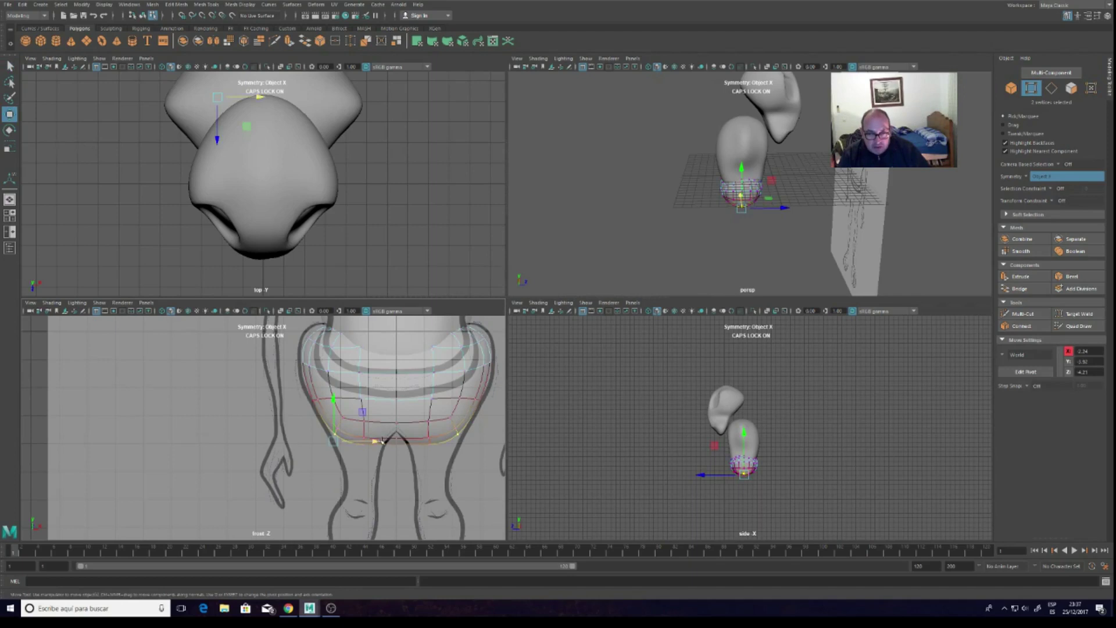
left_click_drag(382, 442, 374, 442)
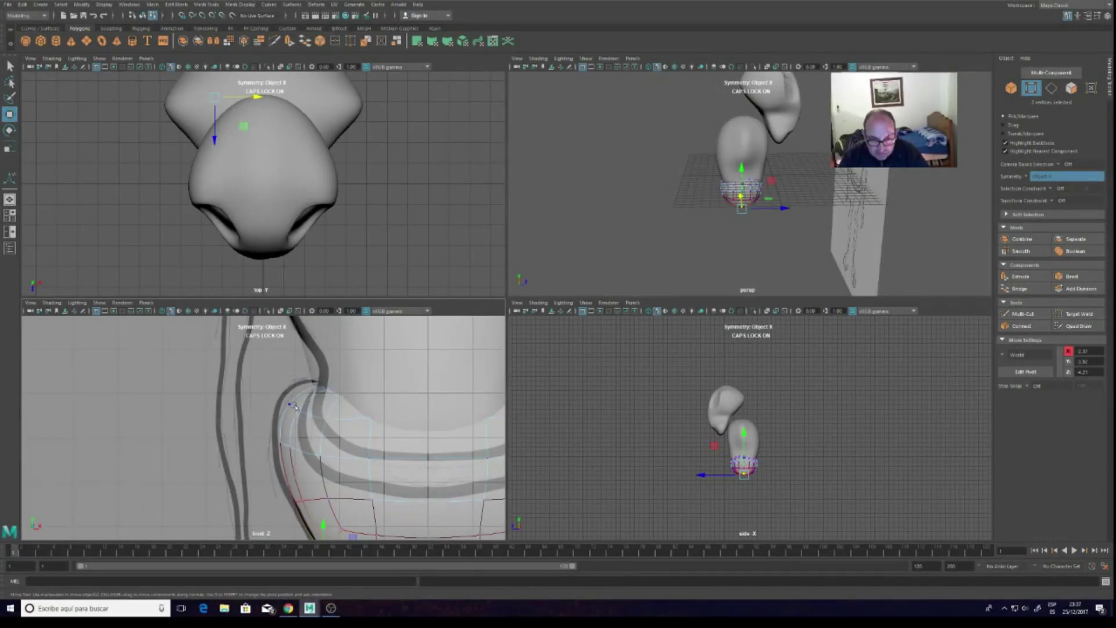
left_click(292, 405)
mouse_move(291, 387)
left_mouse_down()
mouse_move(282, 366)
mouse_move(318, 394)
left_mouse_up()
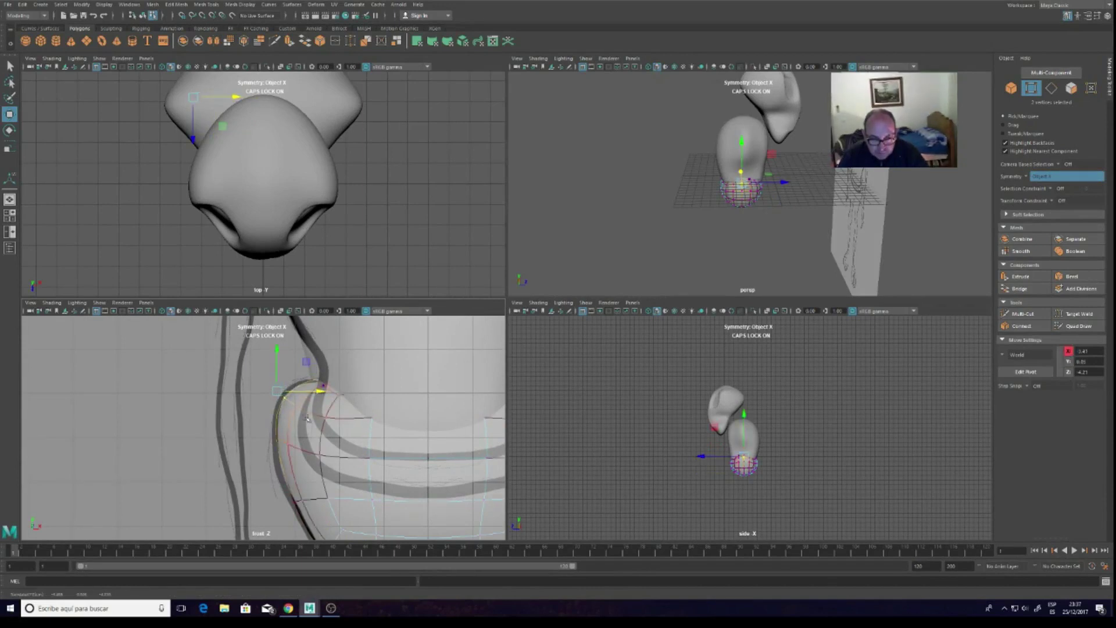
scroll(338, 457, "down", 5)
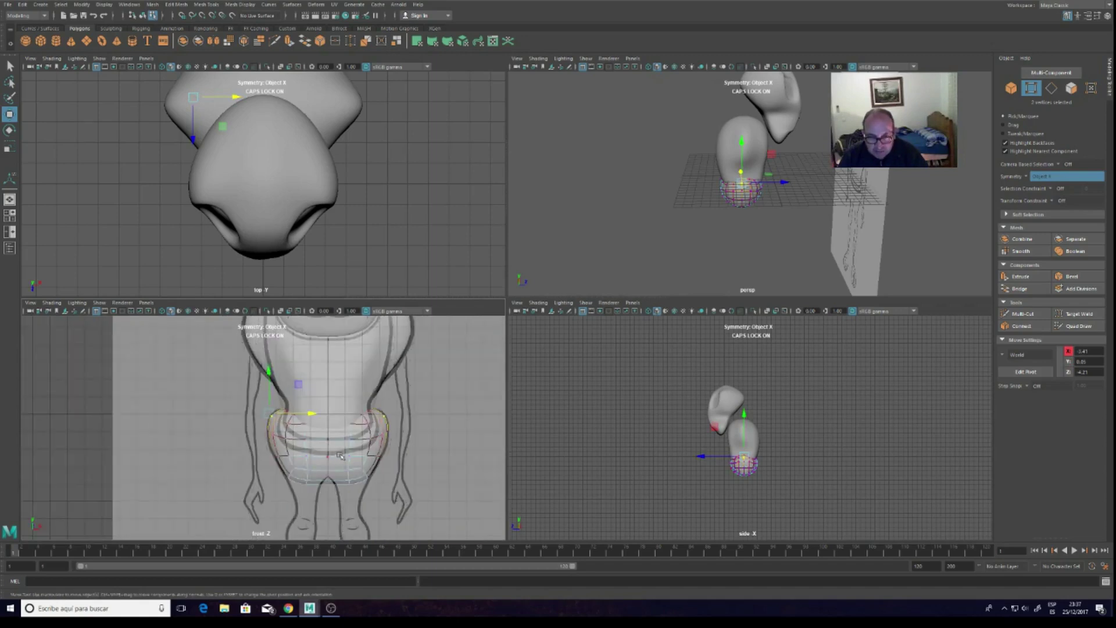
left_click(726, 186)
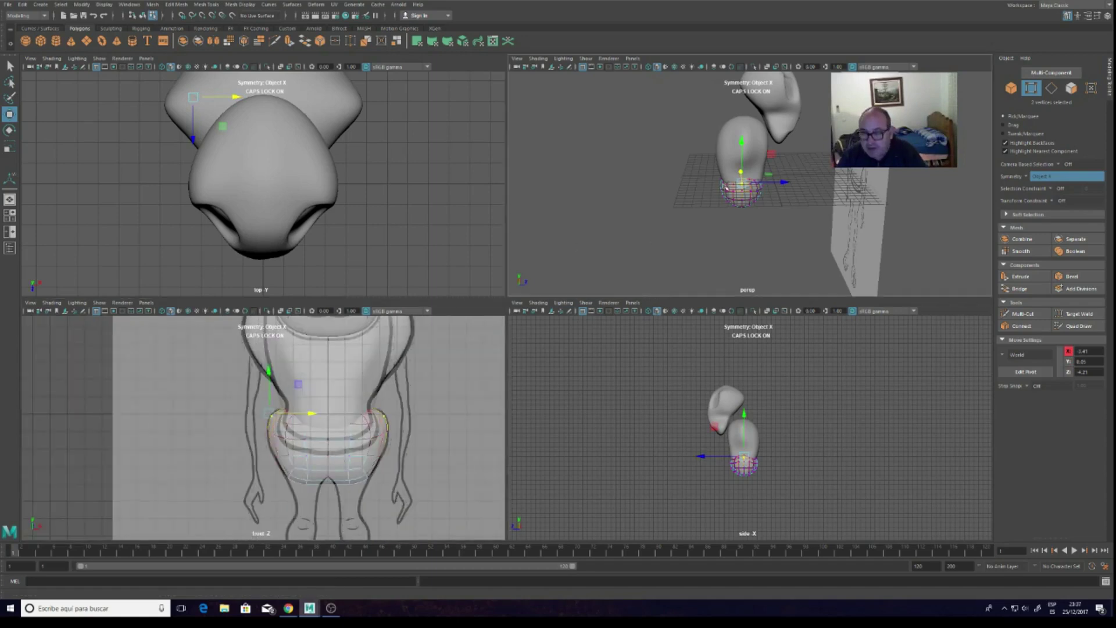
scroll(726, 186, "up", 2)
scroll(744, 186, "up", 2)
scroll(768, 186, "up", 2)
scroll(786, 187, "up", 2)
mouse_move(786, 187)
left_mouse_down("alt")
mouse_move(647, 171)
mouse_move(723, 172)
left_mouse_up("alt")
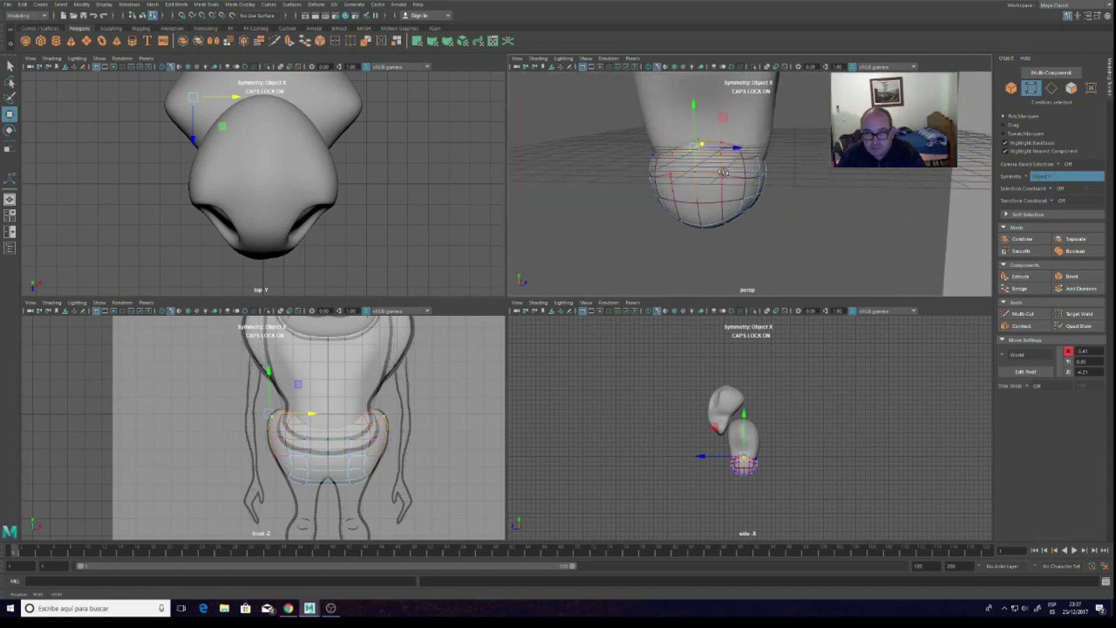
left_click_drag(723, 172, 543, 249, "alt")
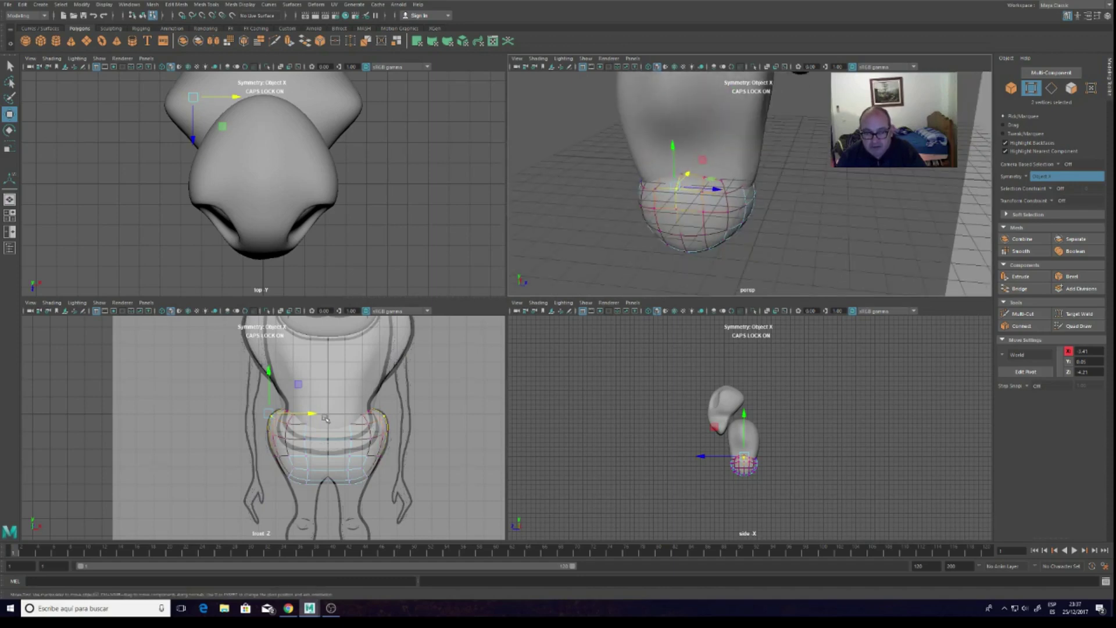
scroll(338, 411, "down", 2)
scroll(338, 410, "down", 2)
scroll(340, 404, "down", 3)
scroll(343, 396, "up", 4)
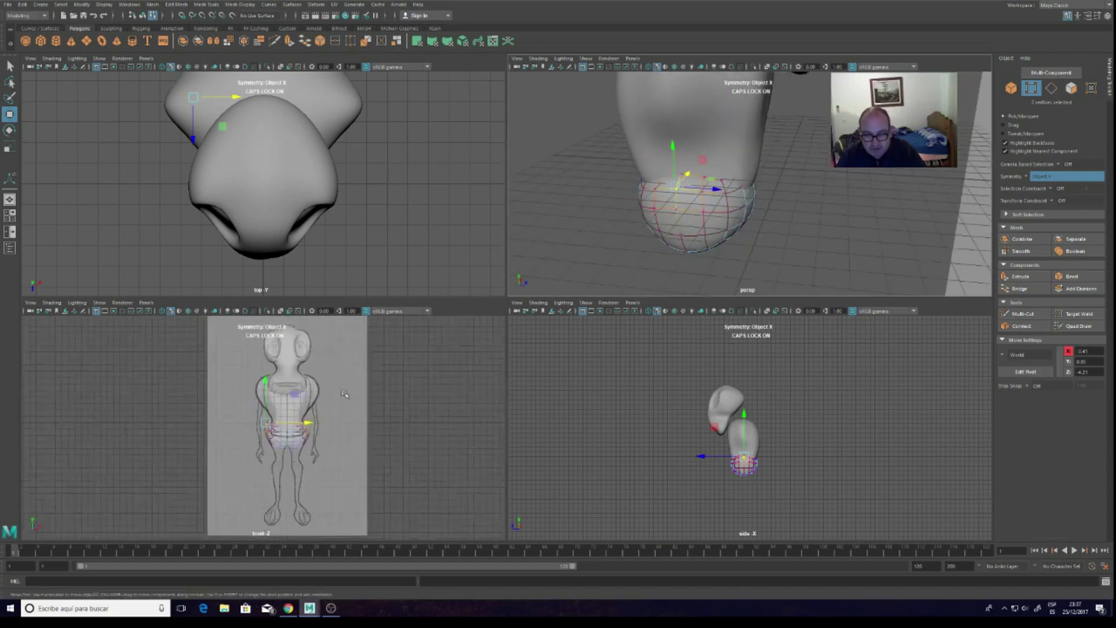
scroll(346, 389, "up", 1)
scroll(346, 389, "up", 2)
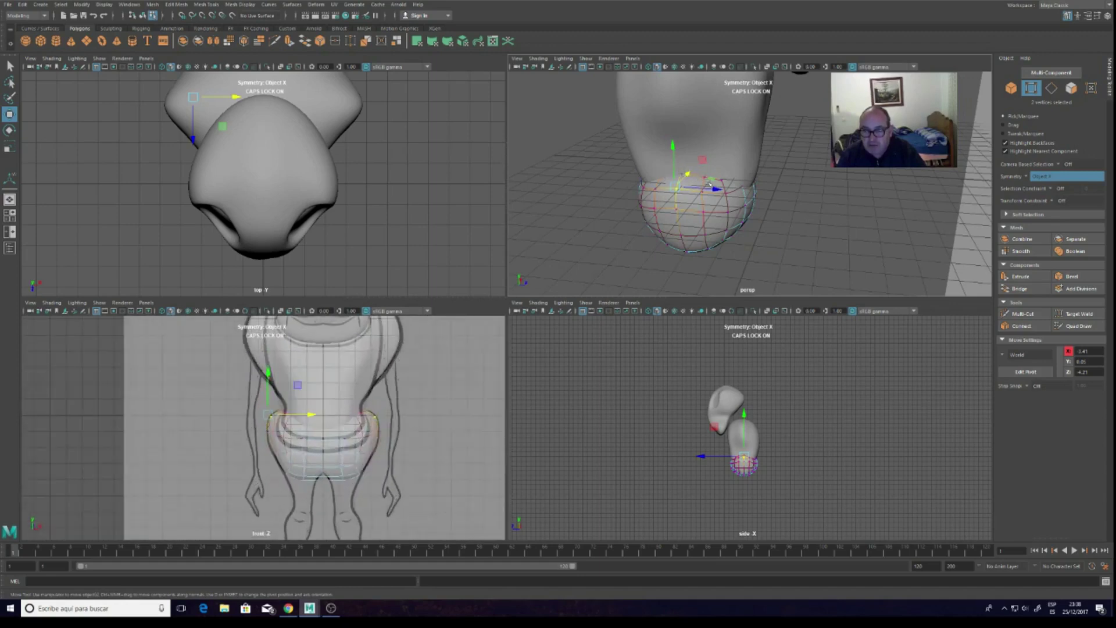
mouse_move(686, 176)
left_mouse_down("alt")
mouse_move(738, 169)
mouse_move(713, 174)
left_mouse_up("alt")
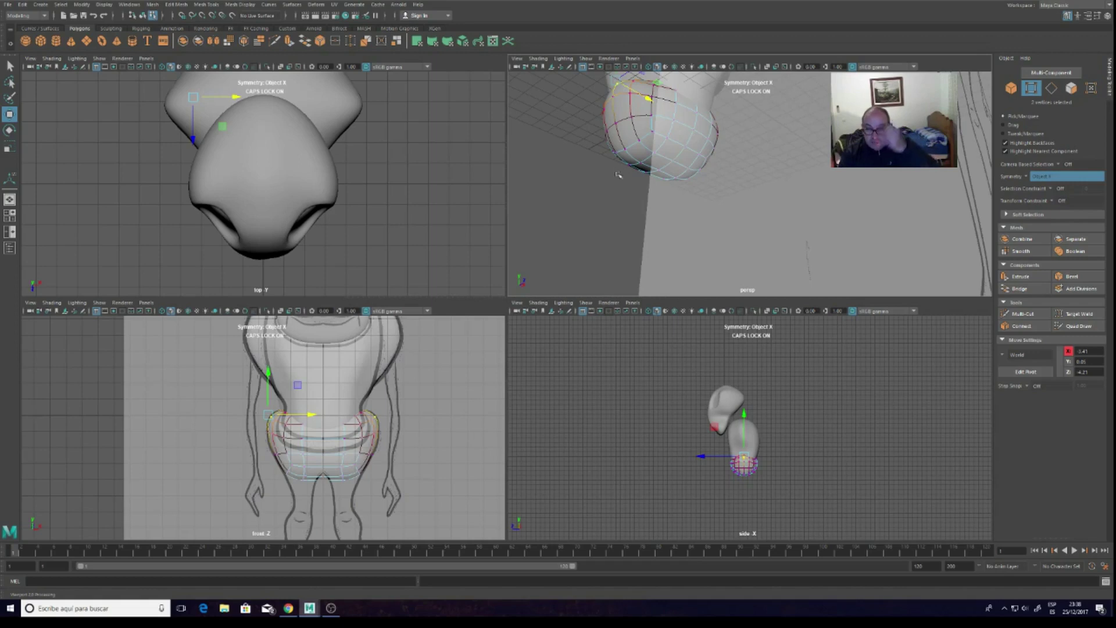
Switch to face mode and select mirrored face pairs on the hip underside
left_click_drag(621, 170, 634, 163, "alt")
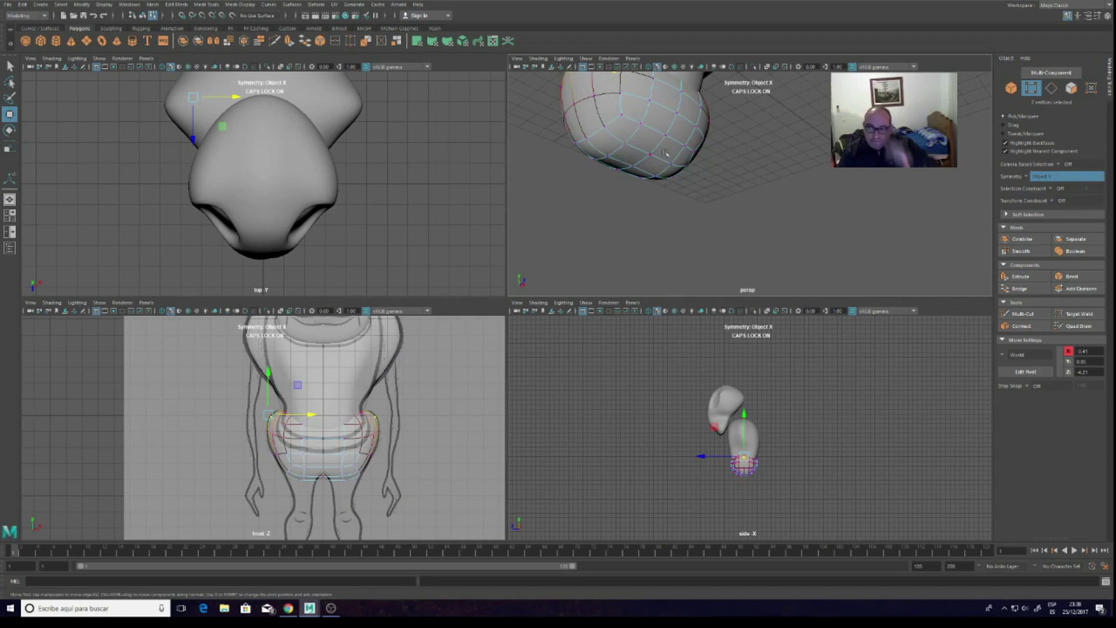
left_click(1071, 88)
left_click(589, 155)
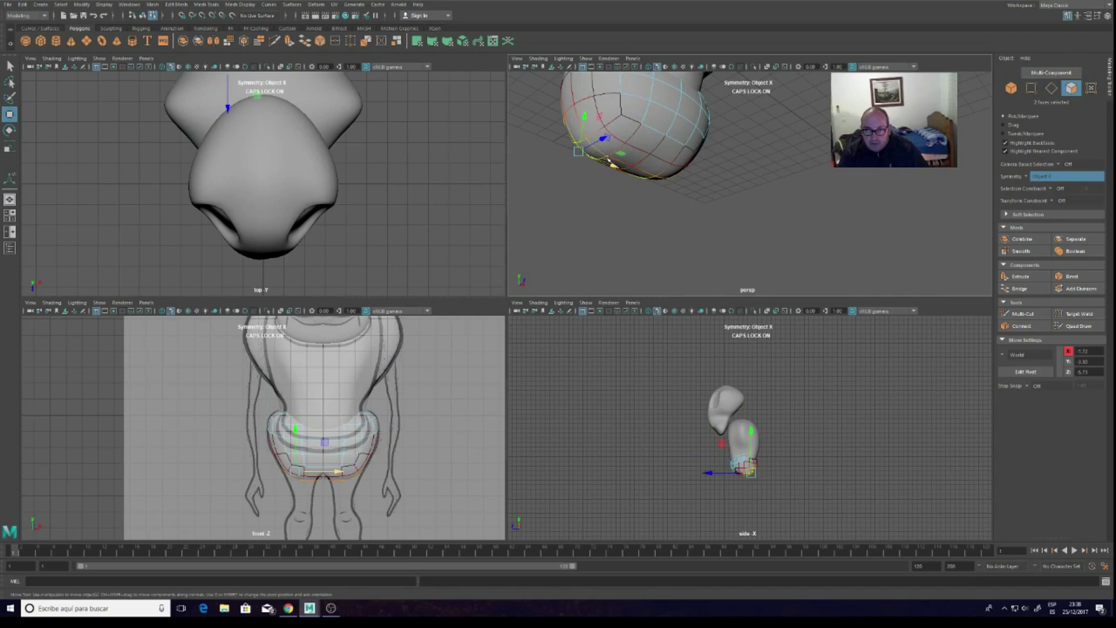
right_click_drag(611, 162, 662, 166, "alt")
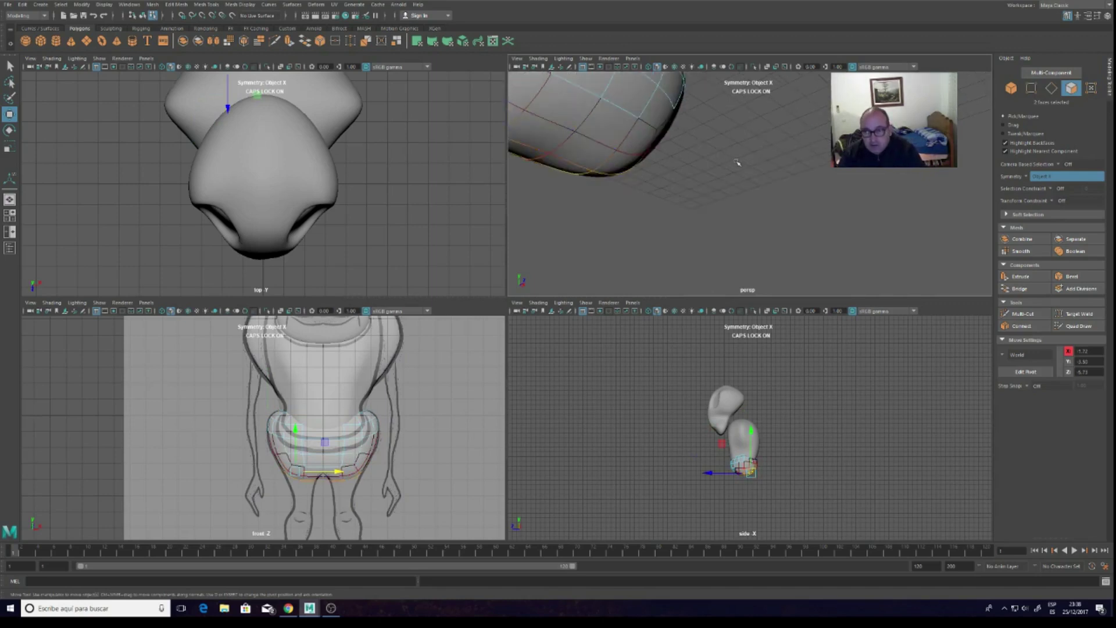
left_click_drag(738, 162, 689, 127, "alt")
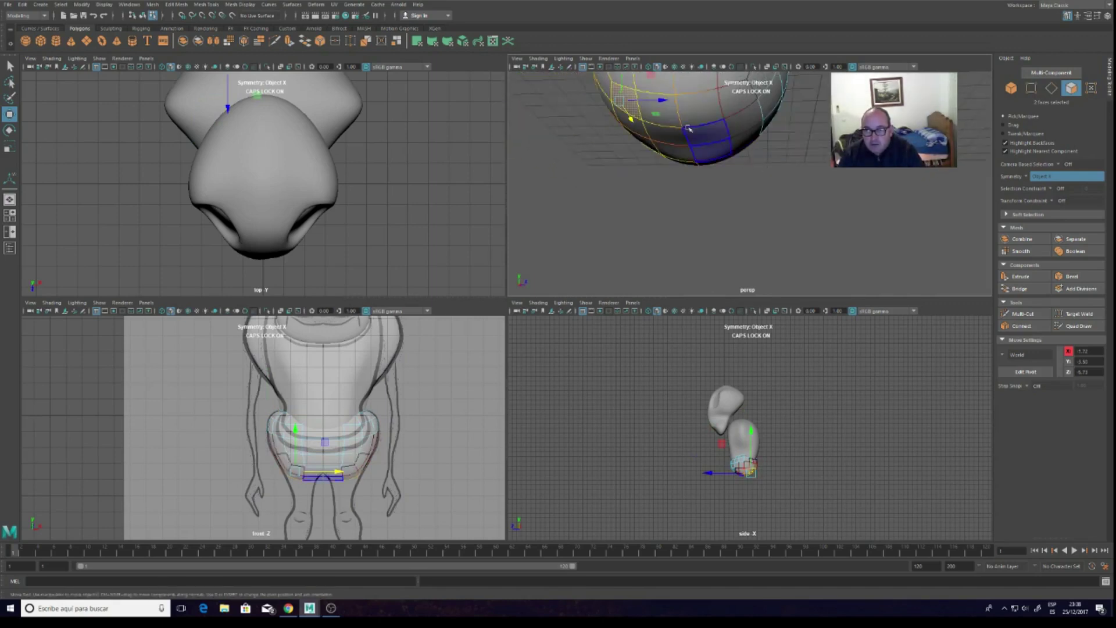
left_click(664, 136)
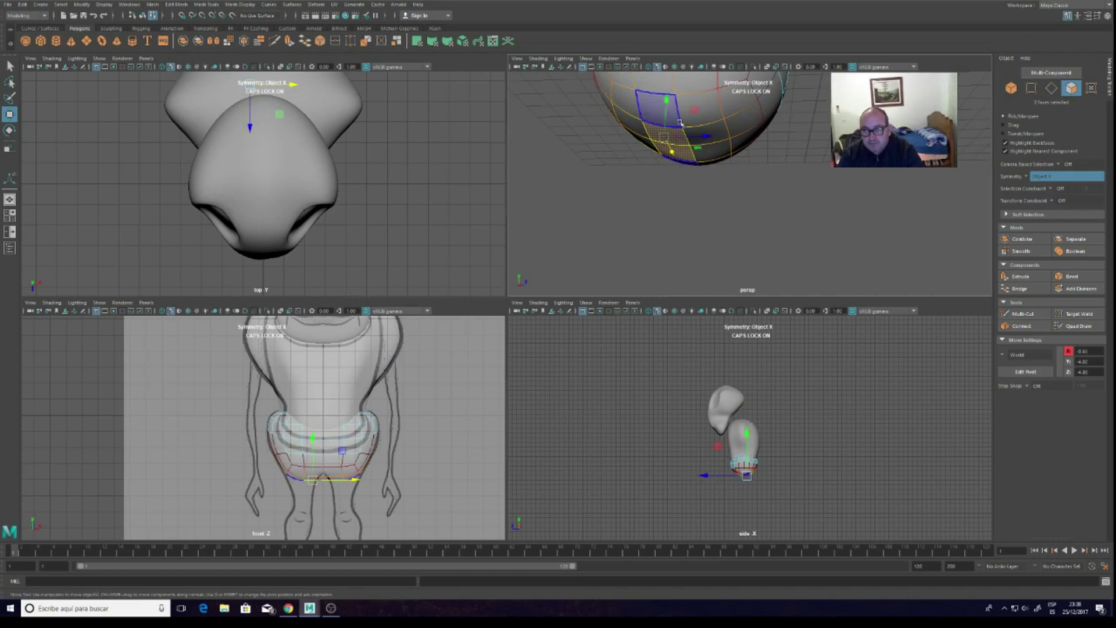
left_click_drag(821, 165, 620, 171, "alt")
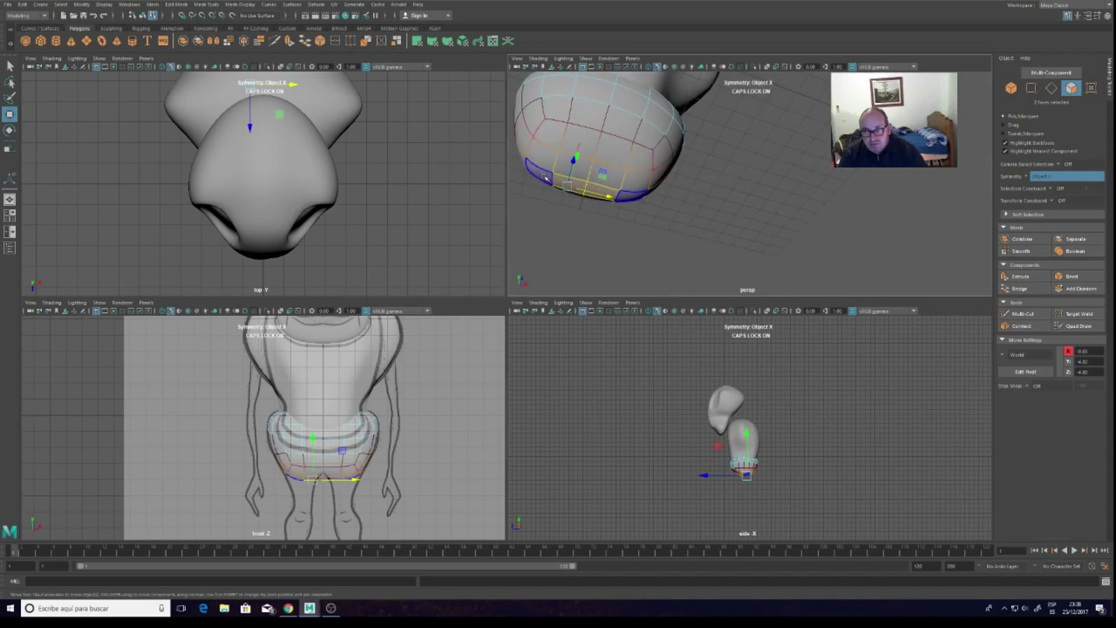
Add more mirrored bottom faces to the selection, checking it from below
left_click(541, 176)
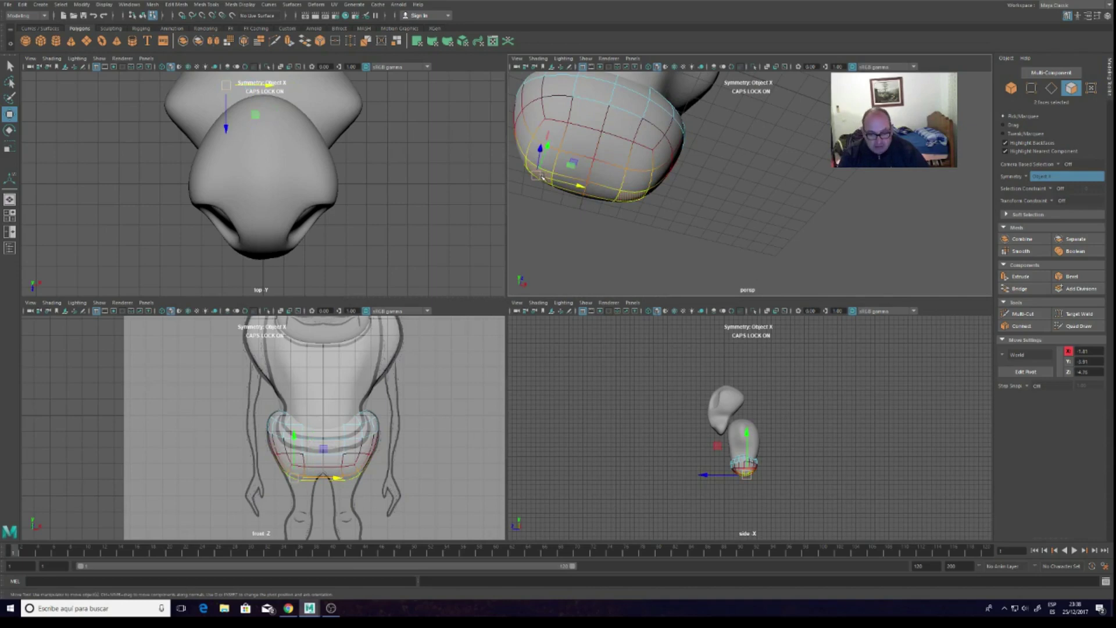
mouse_move(709, 177)
left_mouse_down("alt")
mouse_move(777, 191)
mouse_move(762, 186)
left_mouse_up("alt")
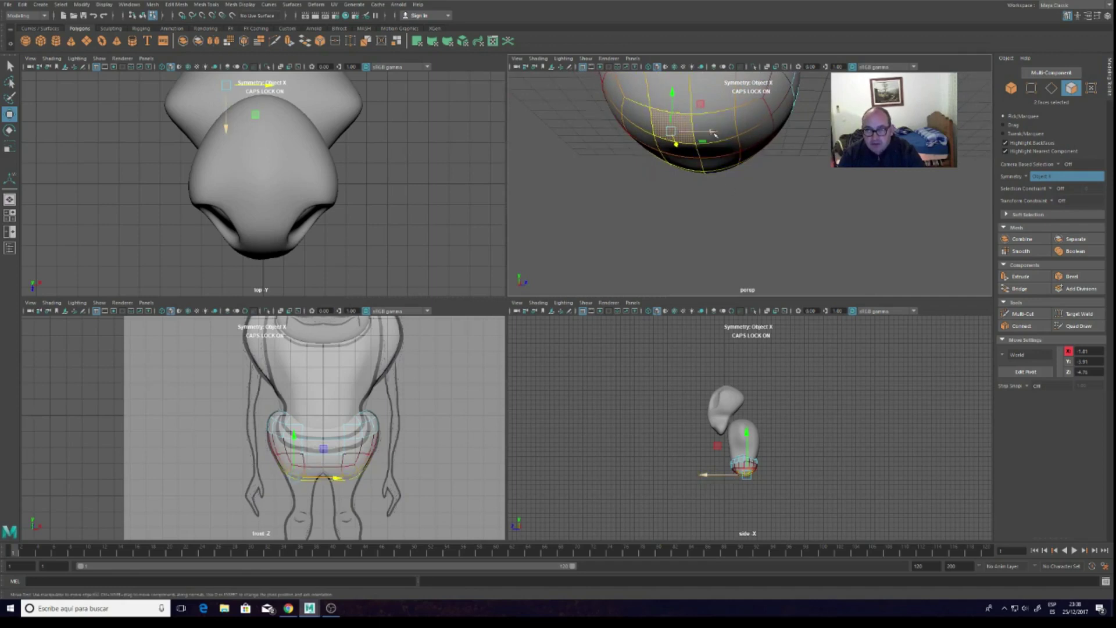
left_click_drag(720, 135, 719, 136, "alt")
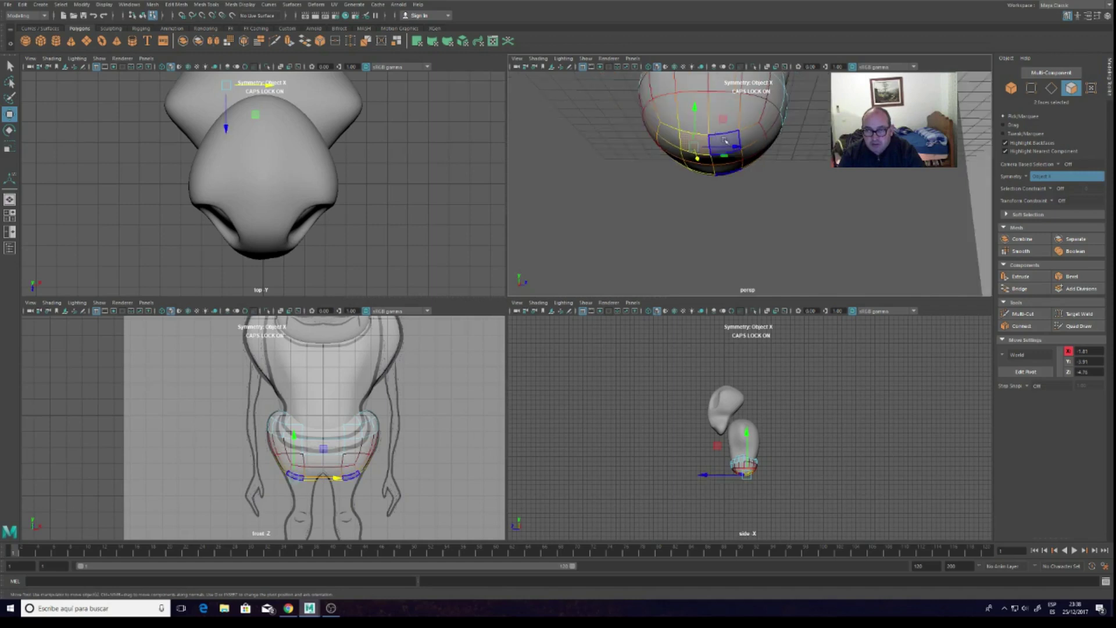
left_click(725, 141, "shift")
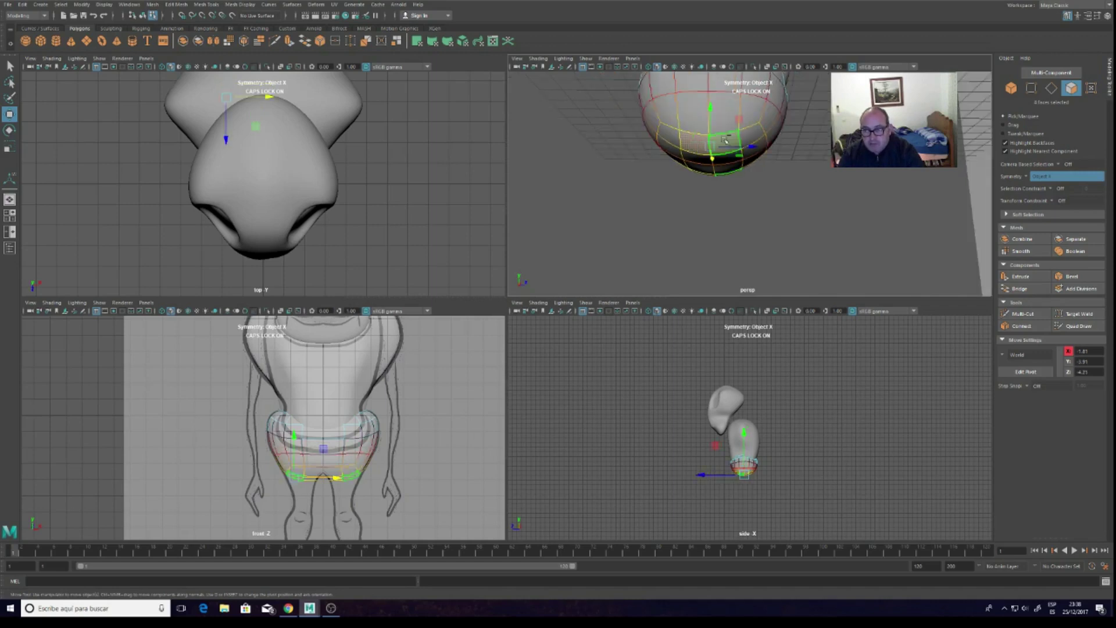
left_click(712, 158, "shift")
left_click(712, 160, "shift")
left_click(720, 139, "shift")
left_click_drag(701, 122, 616, 87, "alt")
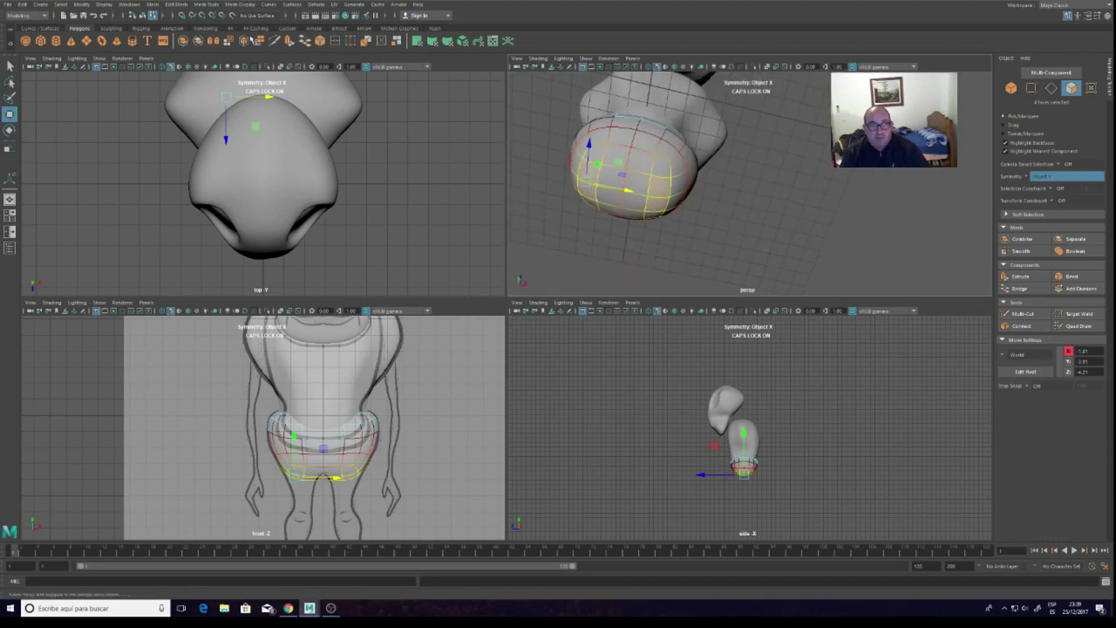
Turn off soft selection and select the two mirrored faces under the hips for cutting
left_click(1010, 88)
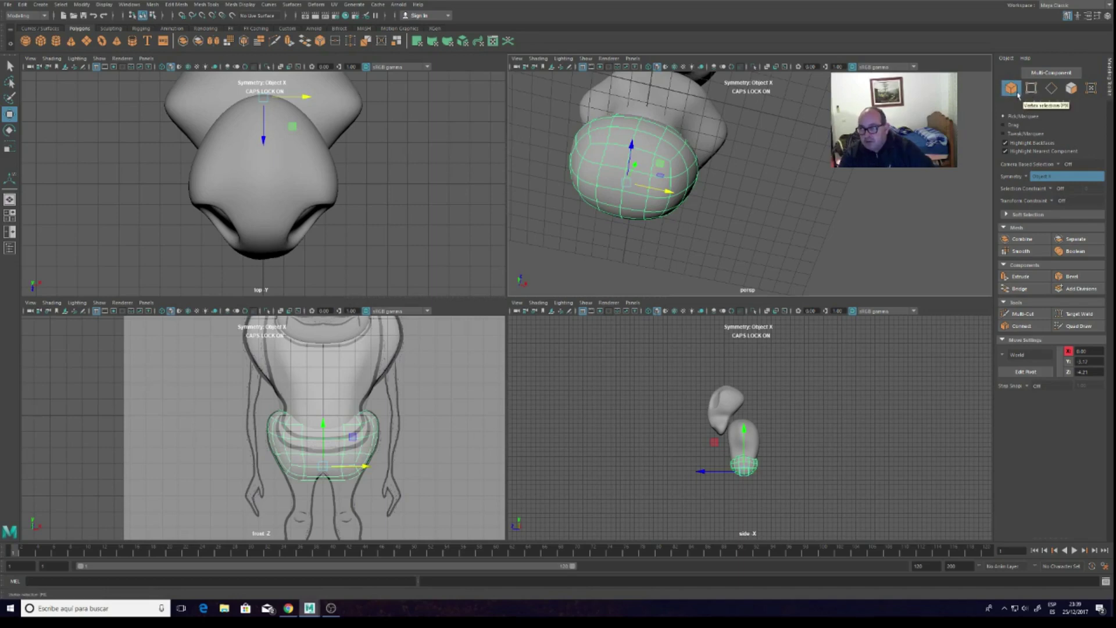
left_click(1051, 72)
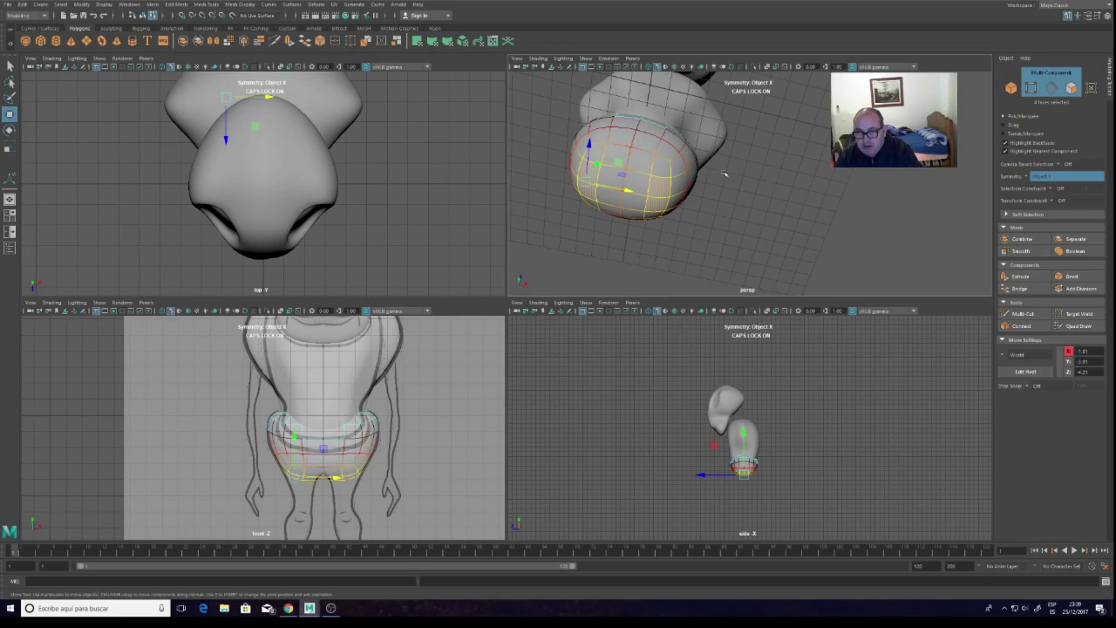
key("b")
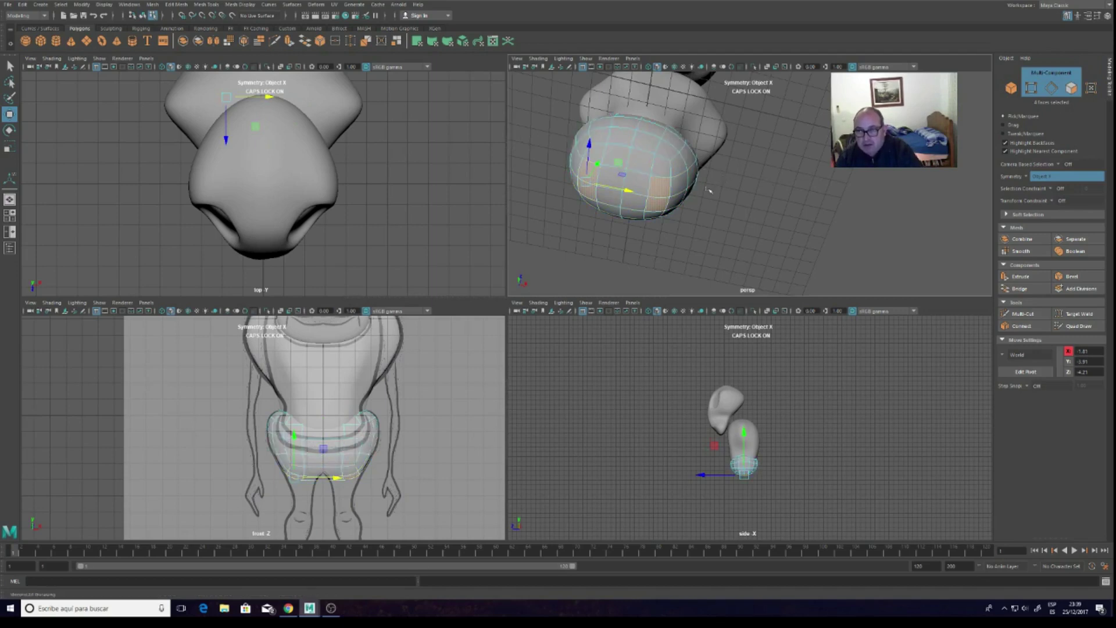
left_click(615, 182)
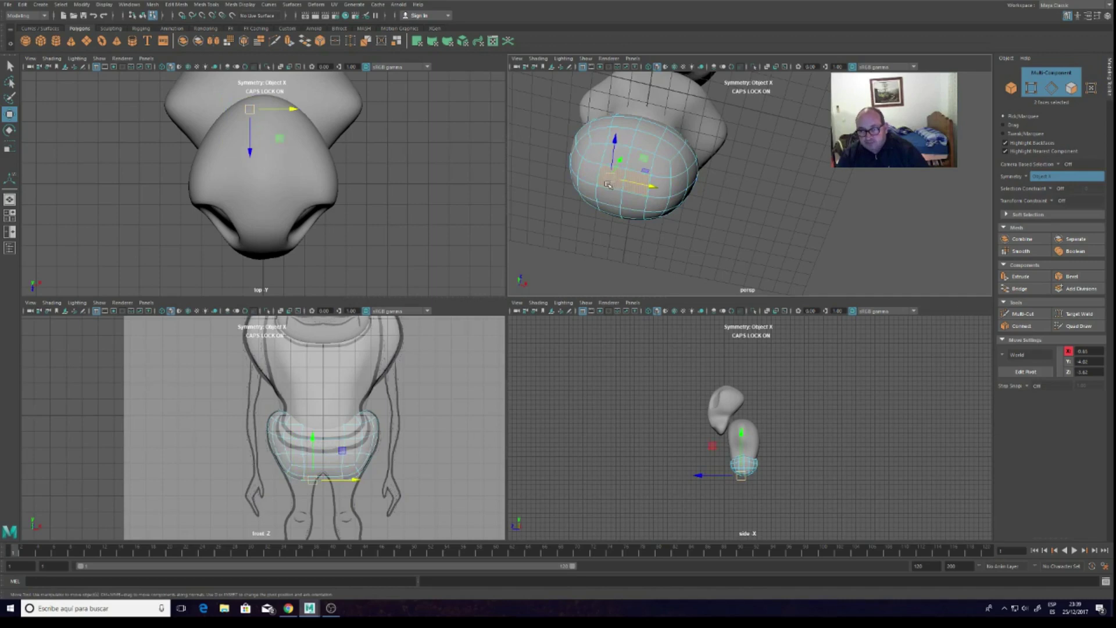
left_click(591, 175)
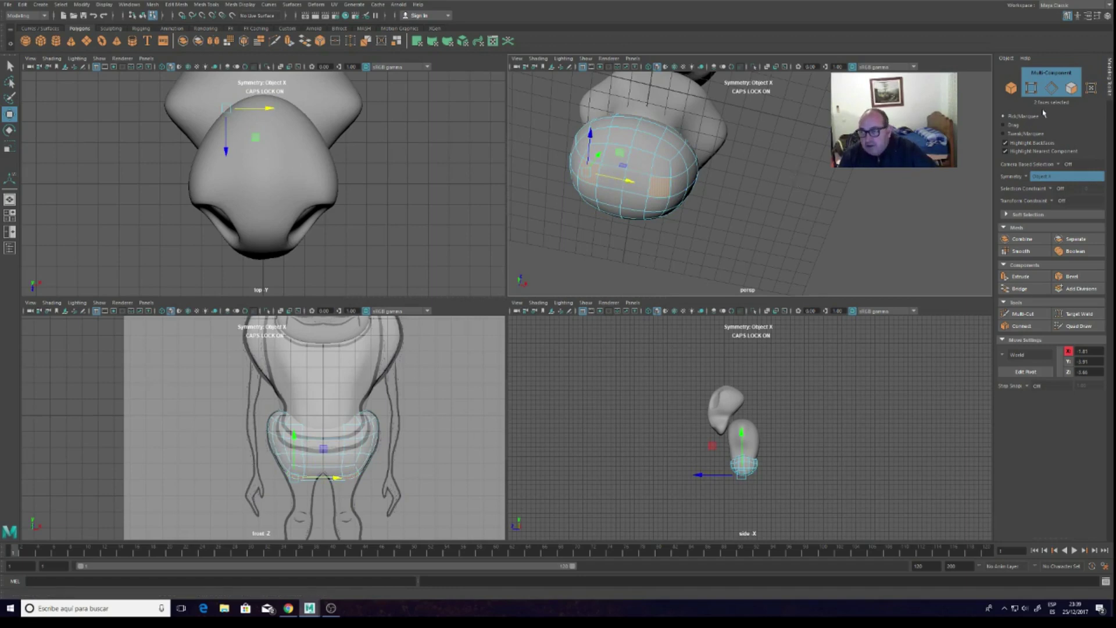
left_click(1016, 315)
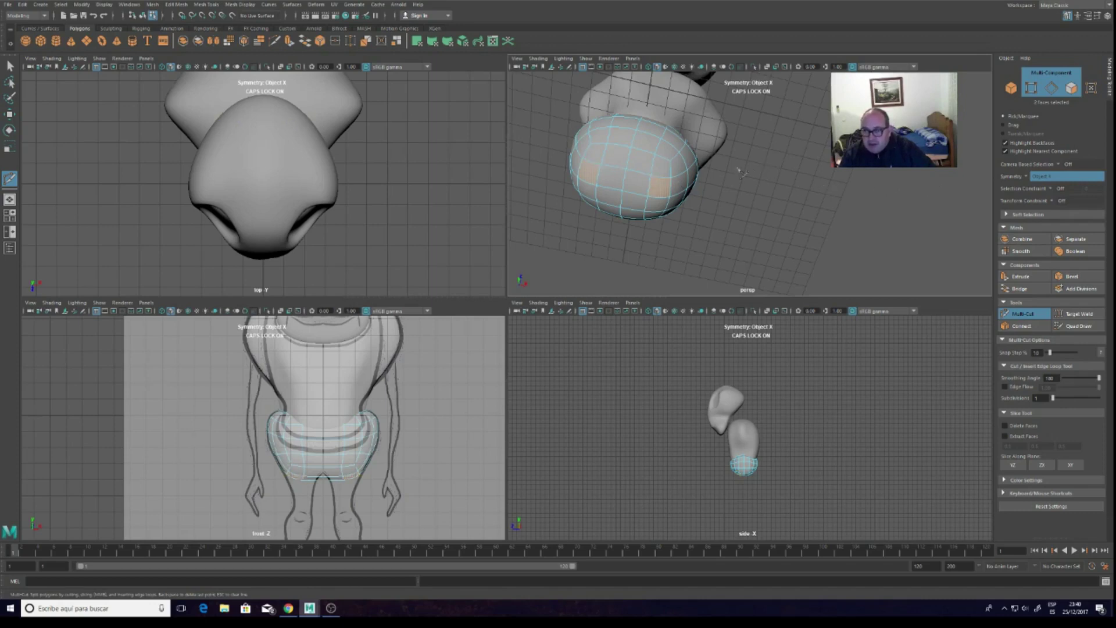
Abandon the first cut point and exit Multi-Cut back to component selection
left_click(651, 176)
right_click(661, 185)
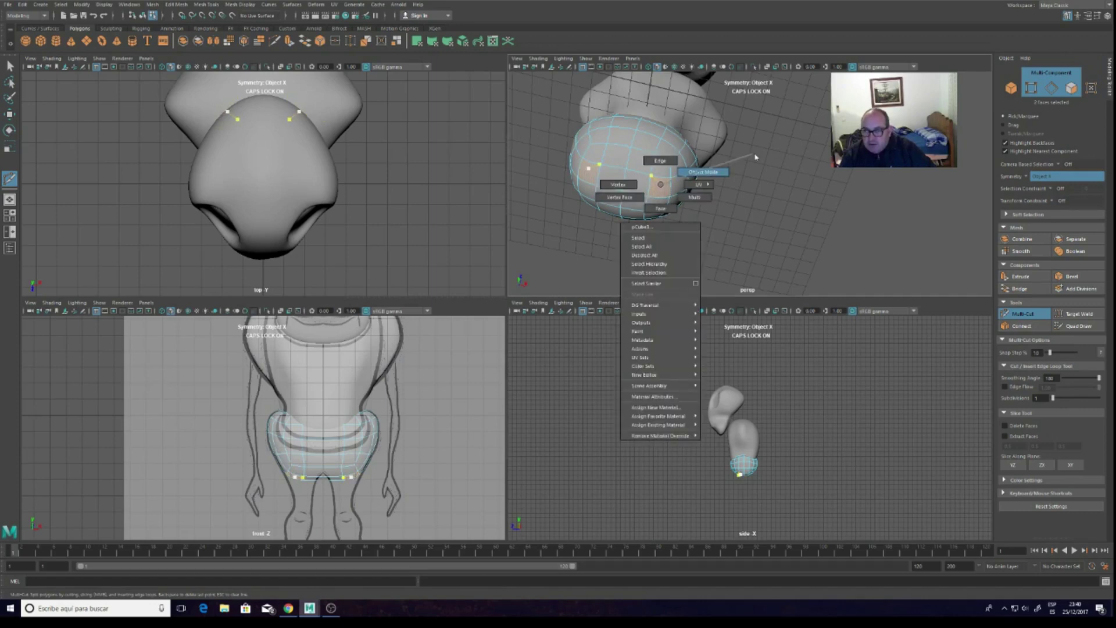
right_click_drag(661, 185, 768, 150)
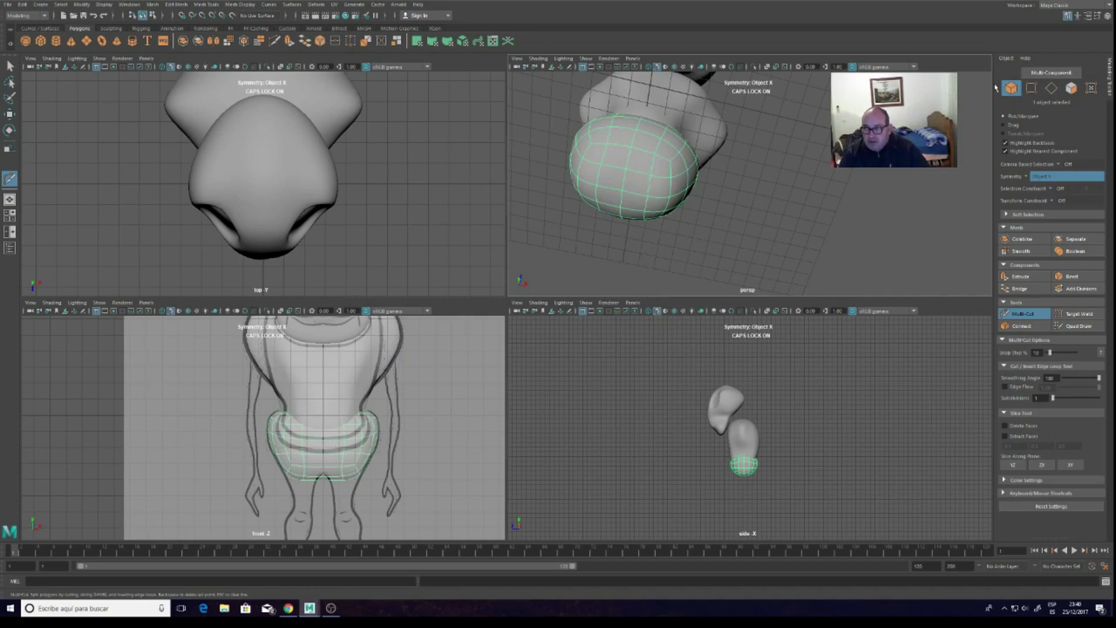
left_click(1051, 73)
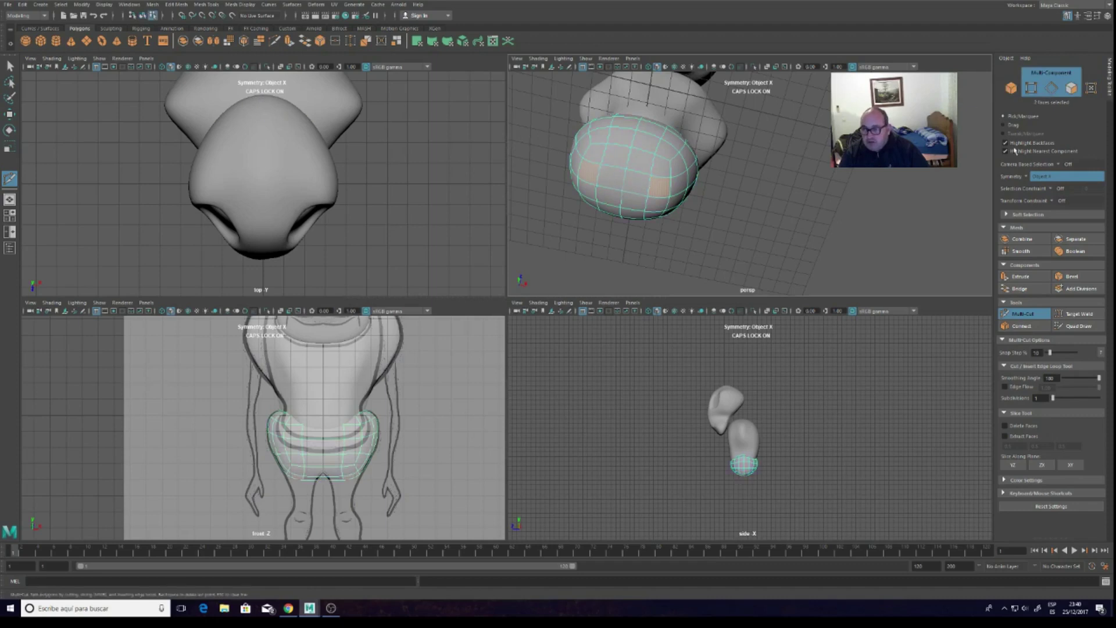
left_click(1023, 314)
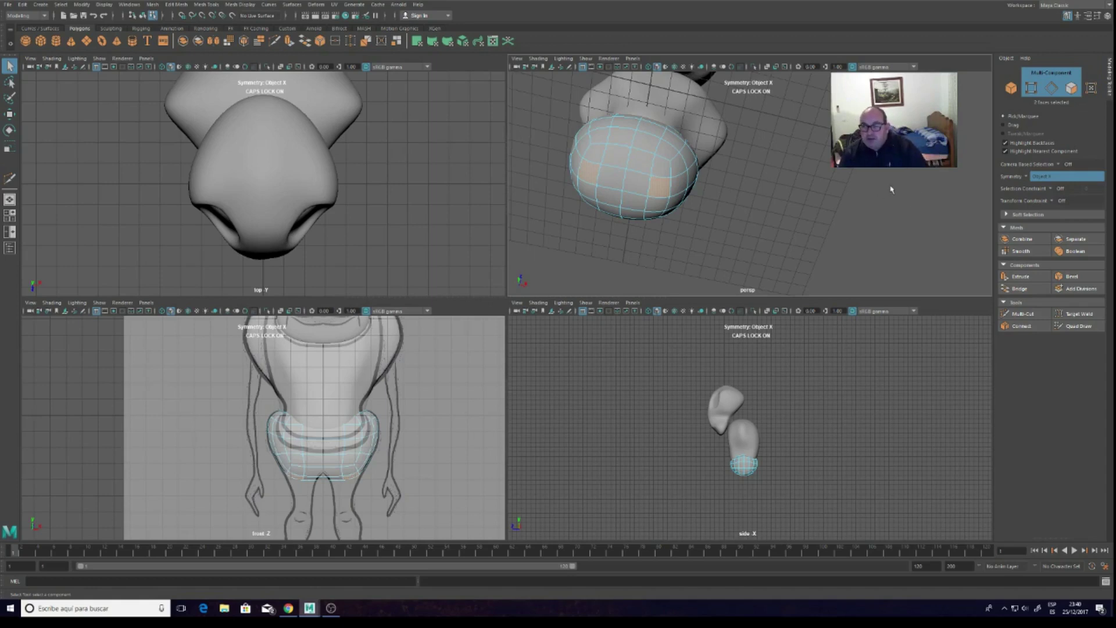
Select the two leg-area face pairs under the hips and reactivate Multi-Cut
left_click(589, 193)
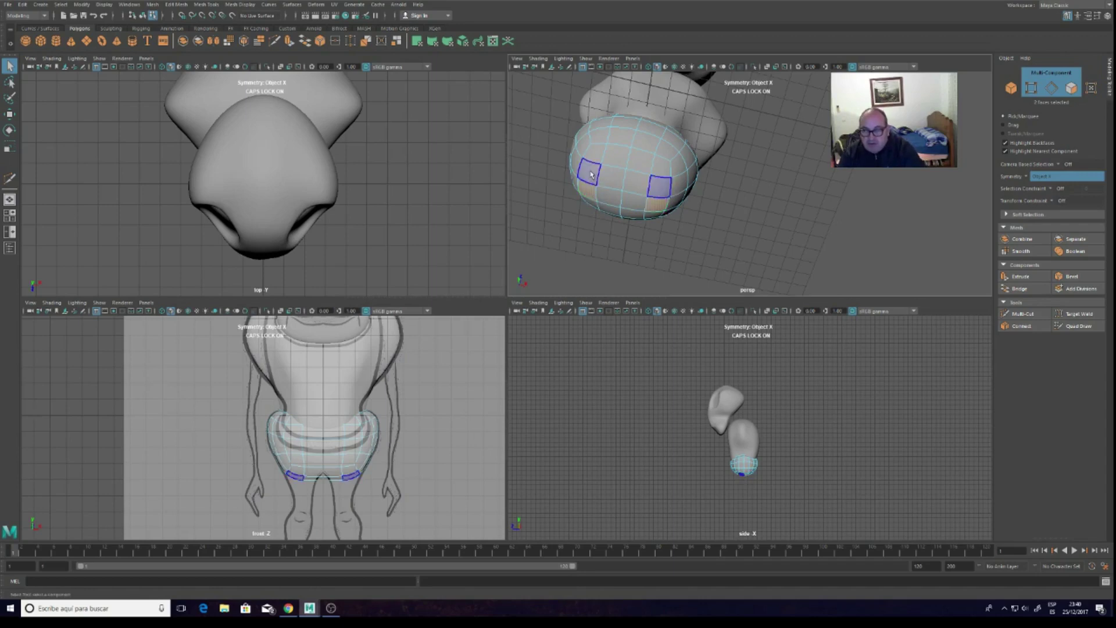
left_click(592, 173, "shift")
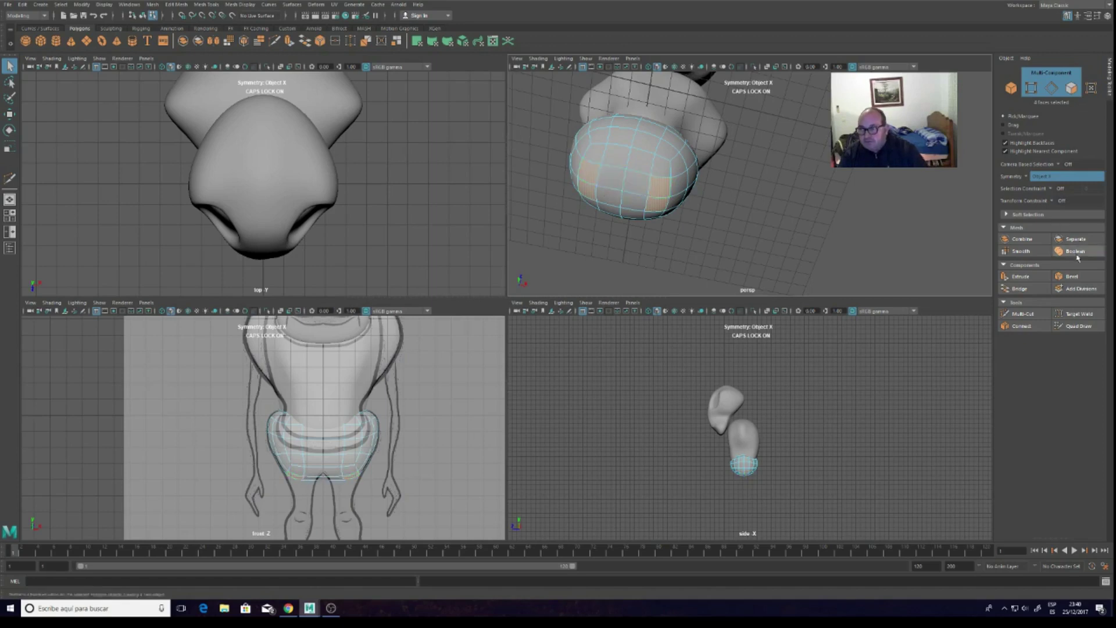
left_click(1023, 313)
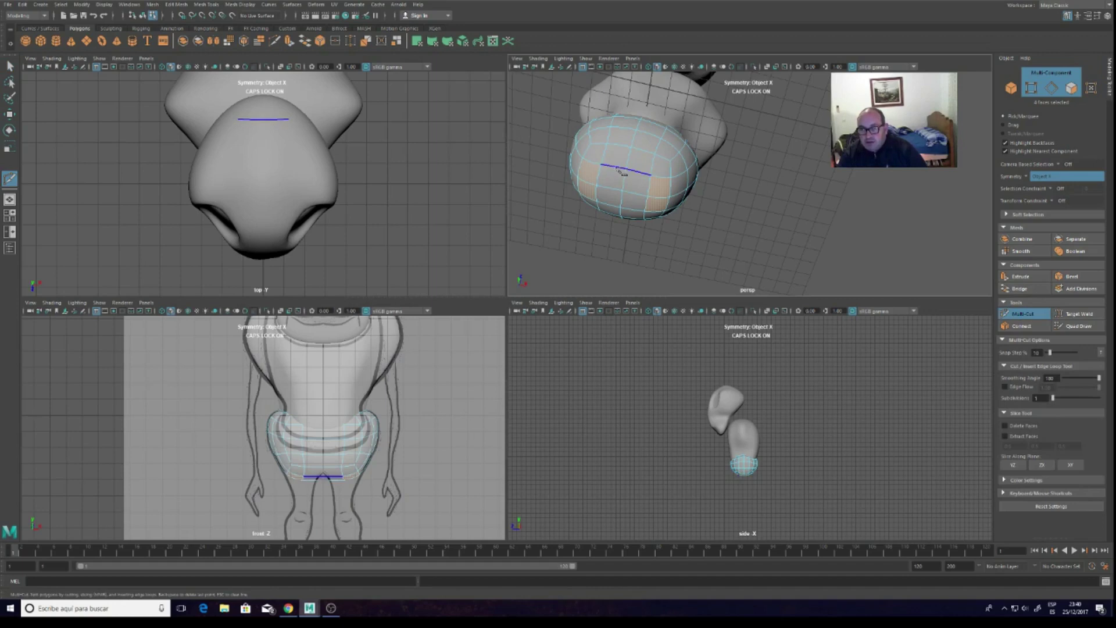
Cut a new edge line across the hip underside through its lower edges
left_click(621, 171)
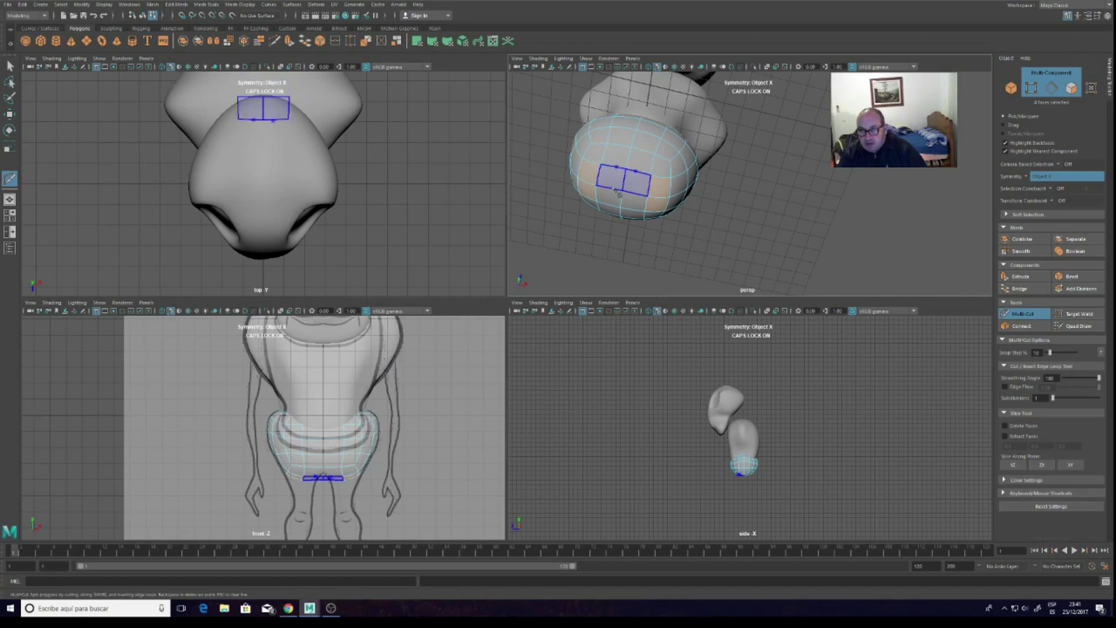
left_click(612, 190)
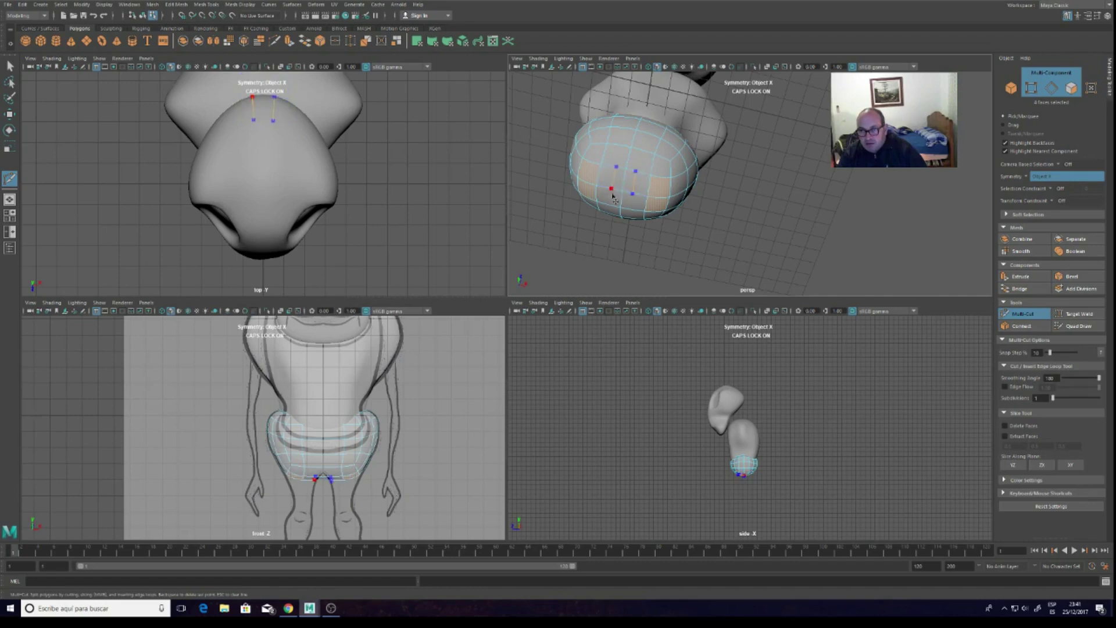
left_click(612, 207)
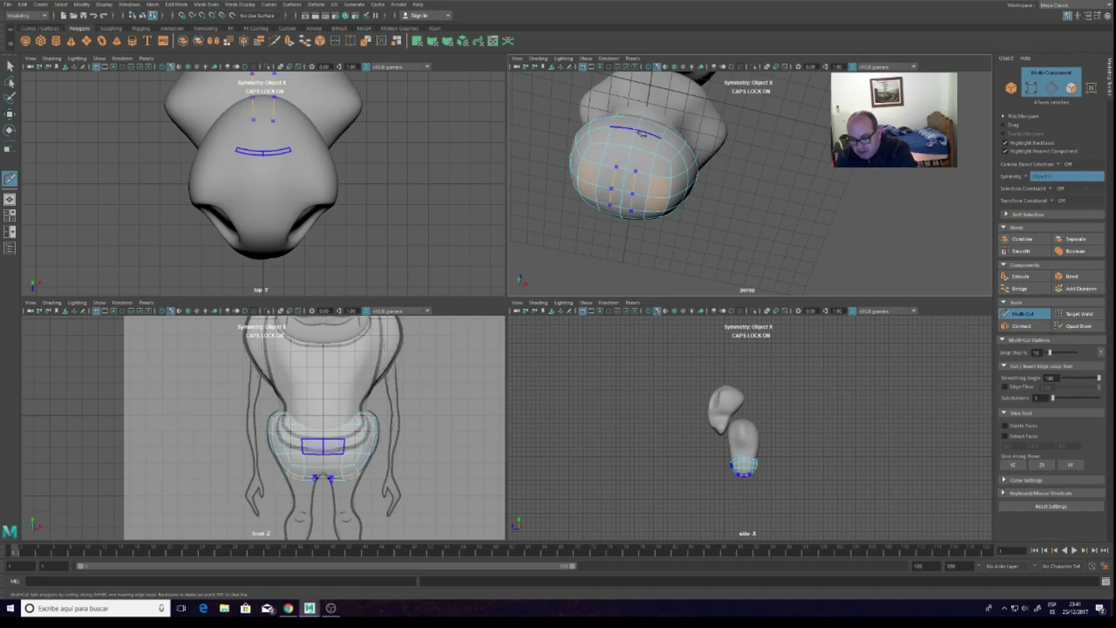
key("Return")
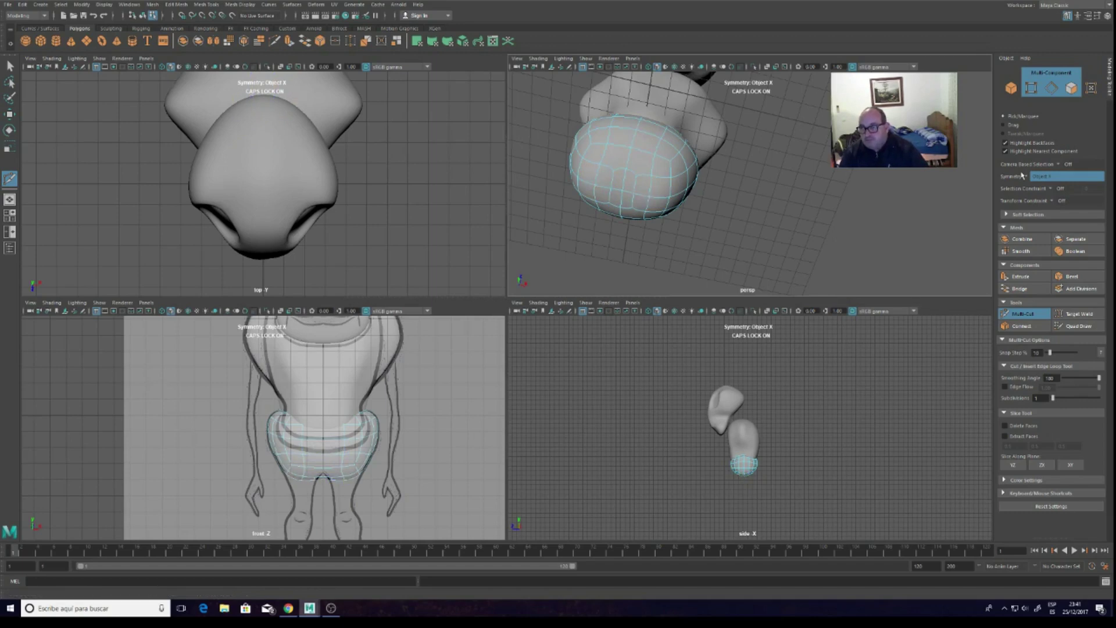
Select the two symmetric underside faces in face mode
left_click(10, 66)
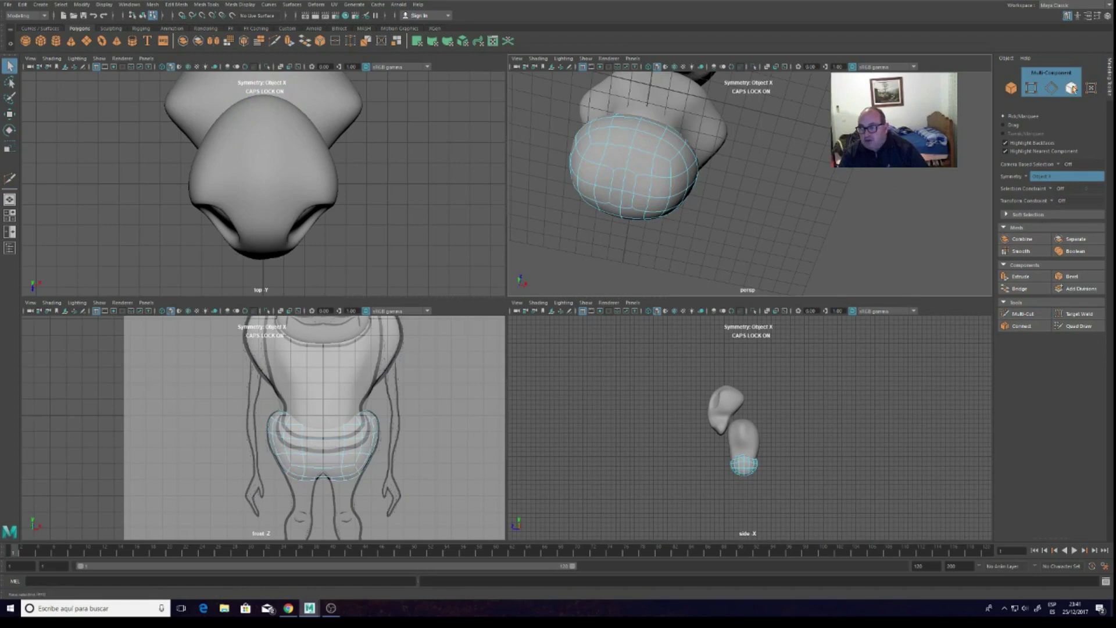
left_click(1071, 88)
left_click(607, 181)
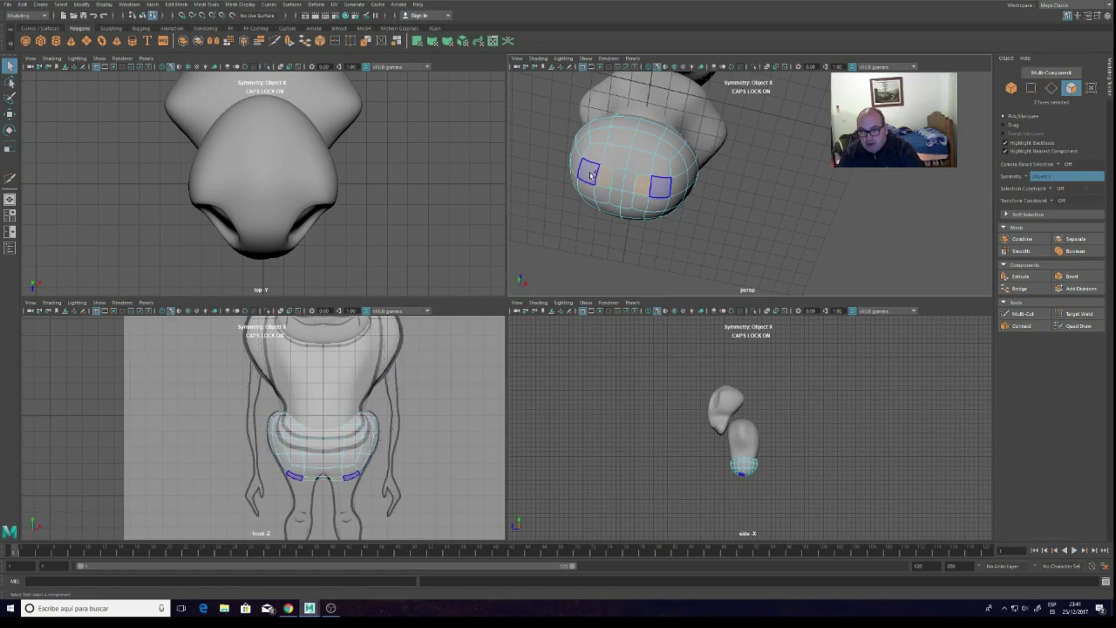
Extrude the underside faces and pull them down into two legs reaching the feet
left_click(591, 176)
left_click(603, 194)
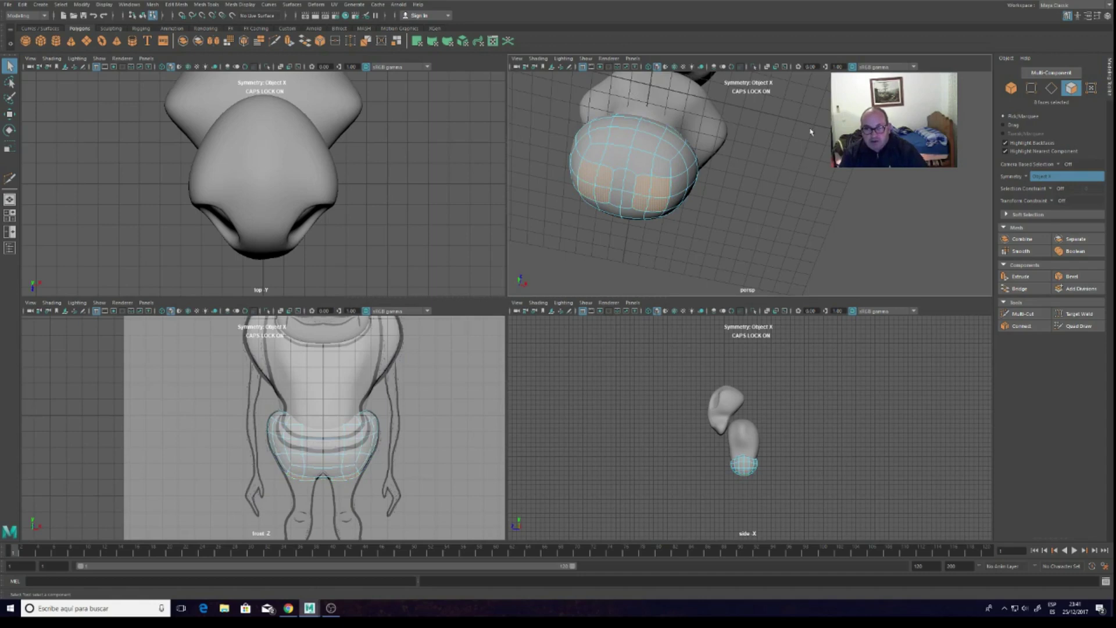
key("ctrl+e")
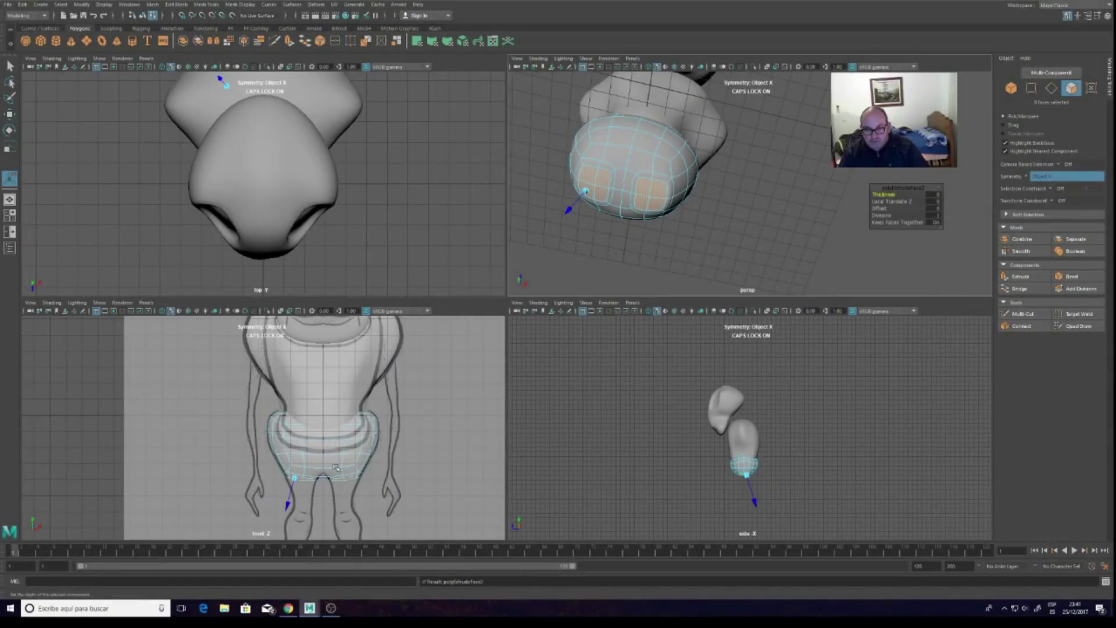
left_click_drag(288, 505, 290, 527)
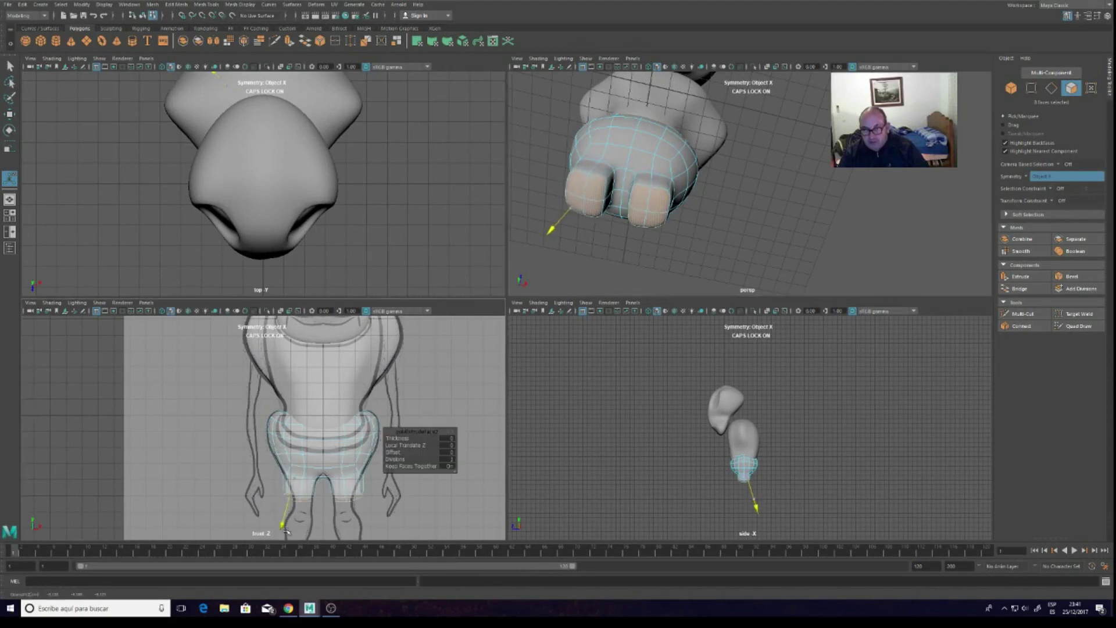
mouse_move(289, 527)
left_mouse_down()
mouse_move(286, 563)
mouse_move(295, 540)
left_mouse_up()
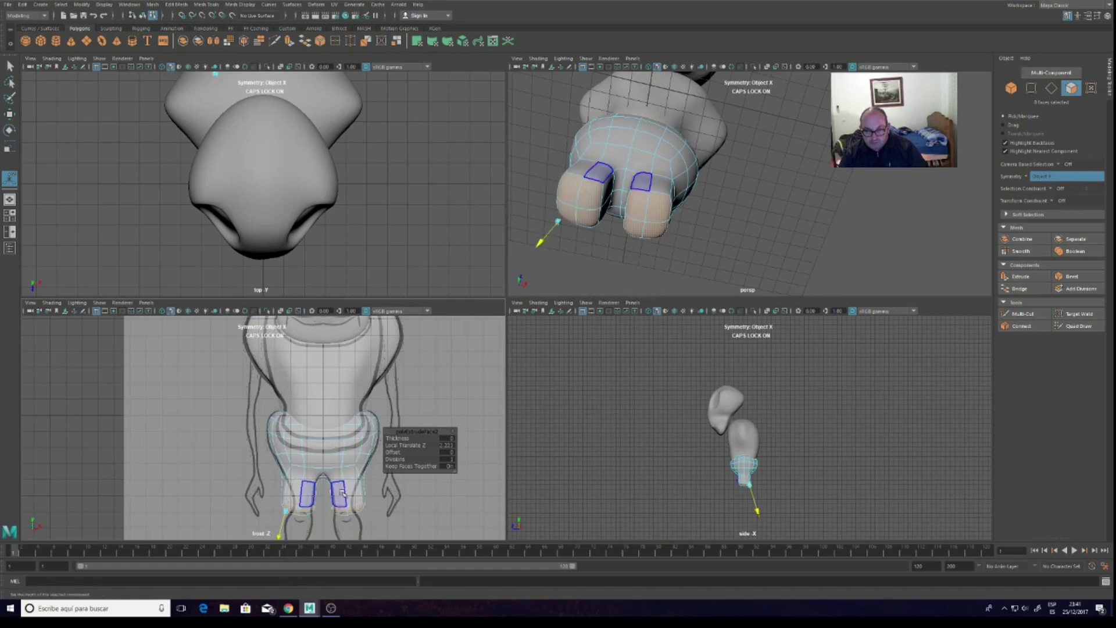
scroll(320, 515, "down", 2)
scroll(346, 490, "down", 2)
scroll(302, 483, "down", 1)
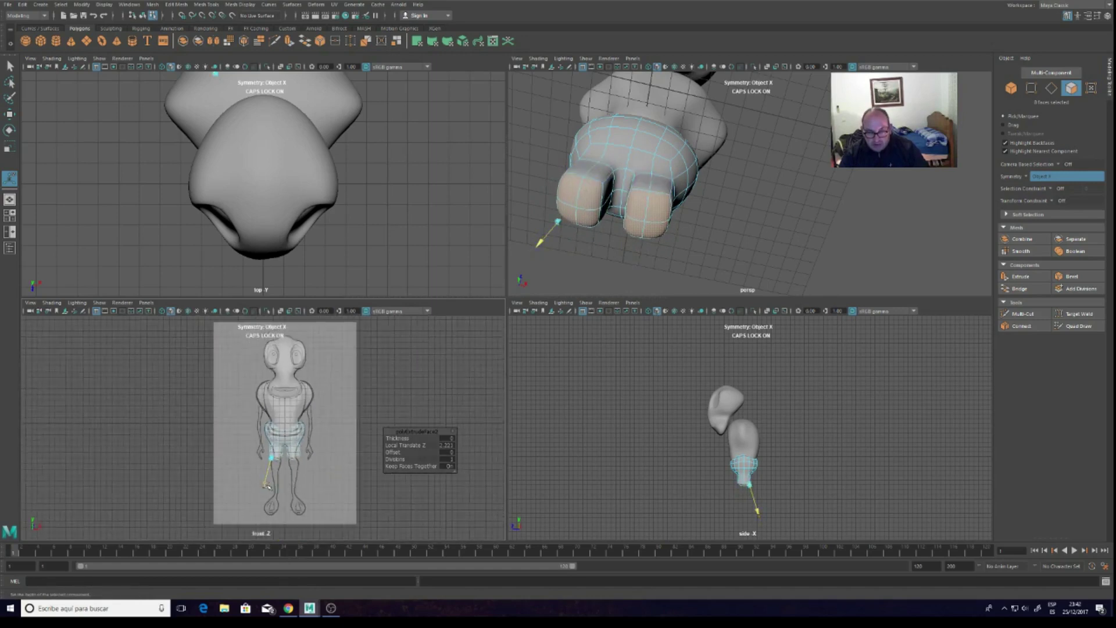
left_click_drag(268, 486, 262, 522)
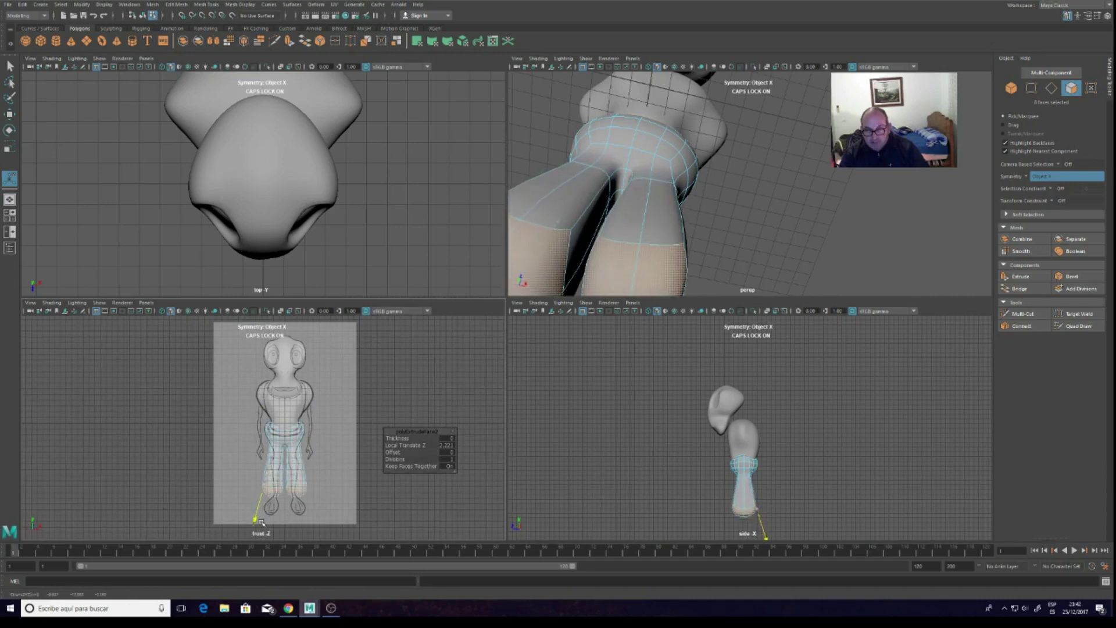
left_click_drag(261, 523, 259, 516)
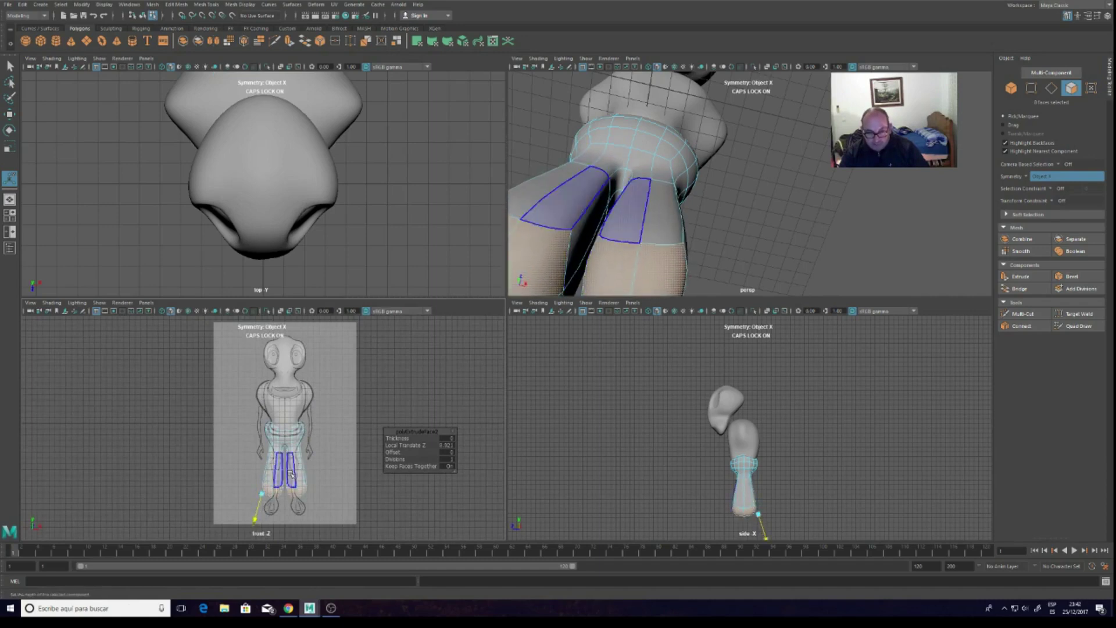
Flare the leg ends outward, discarding the added thickness
scroll(351, 425, "up", 2)
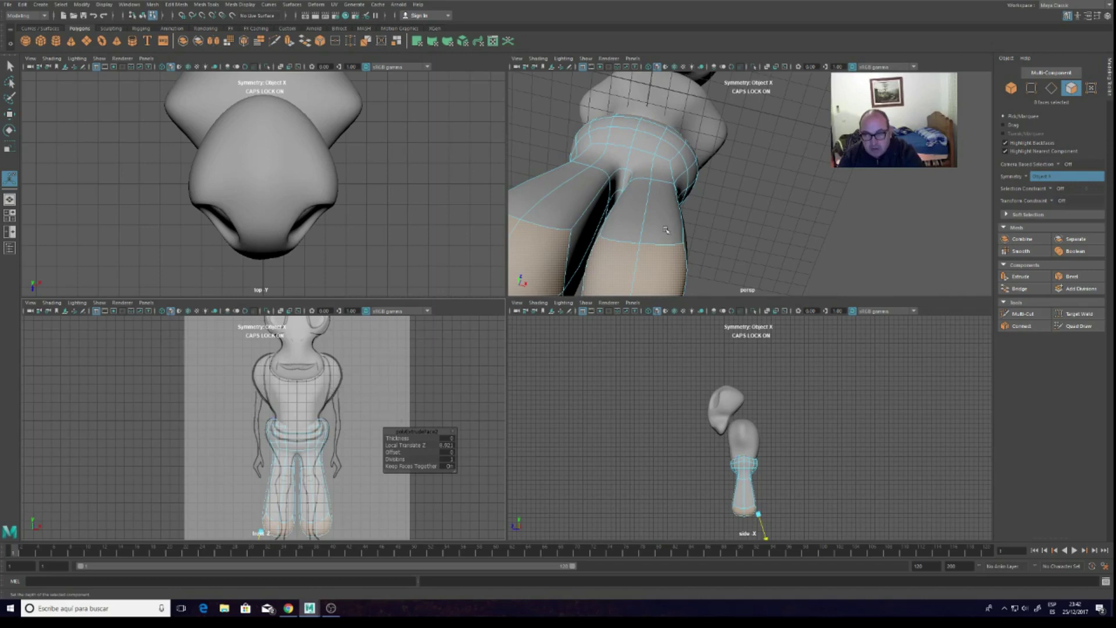
left_click_drag(666, 230, 466, 312)
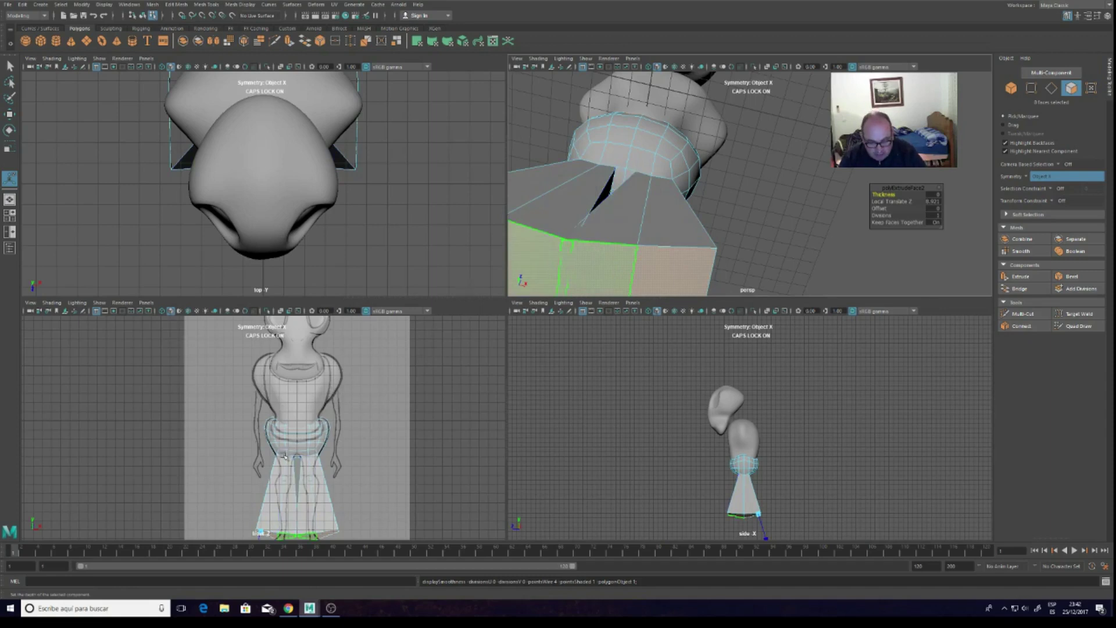
scroll(284, 458, "up", 3)
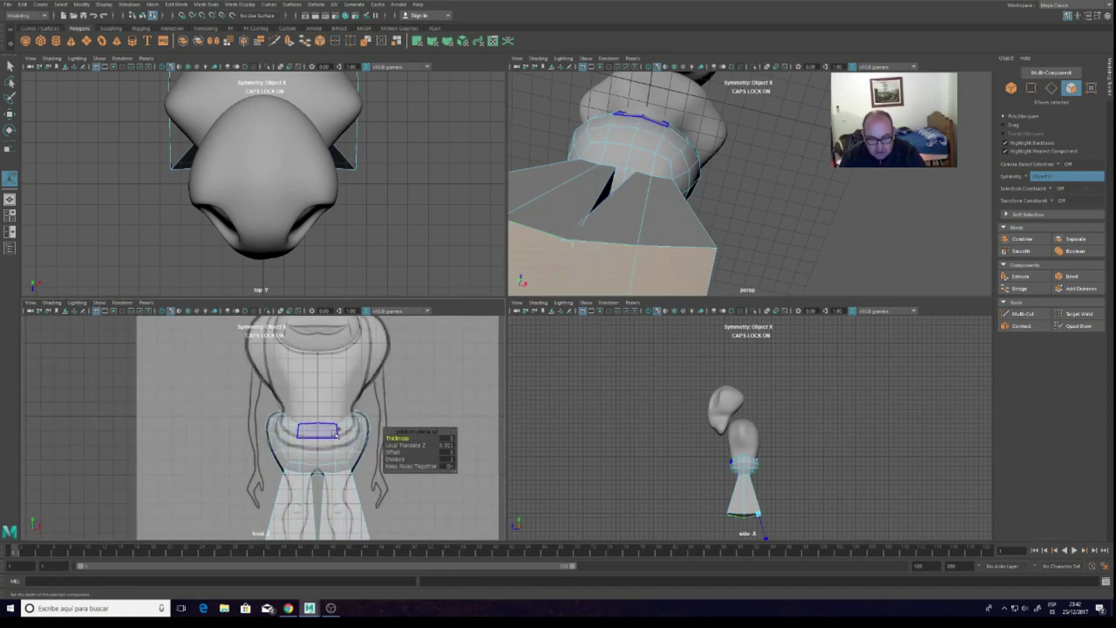
middle_click_drag(399, 510, 398, 477)
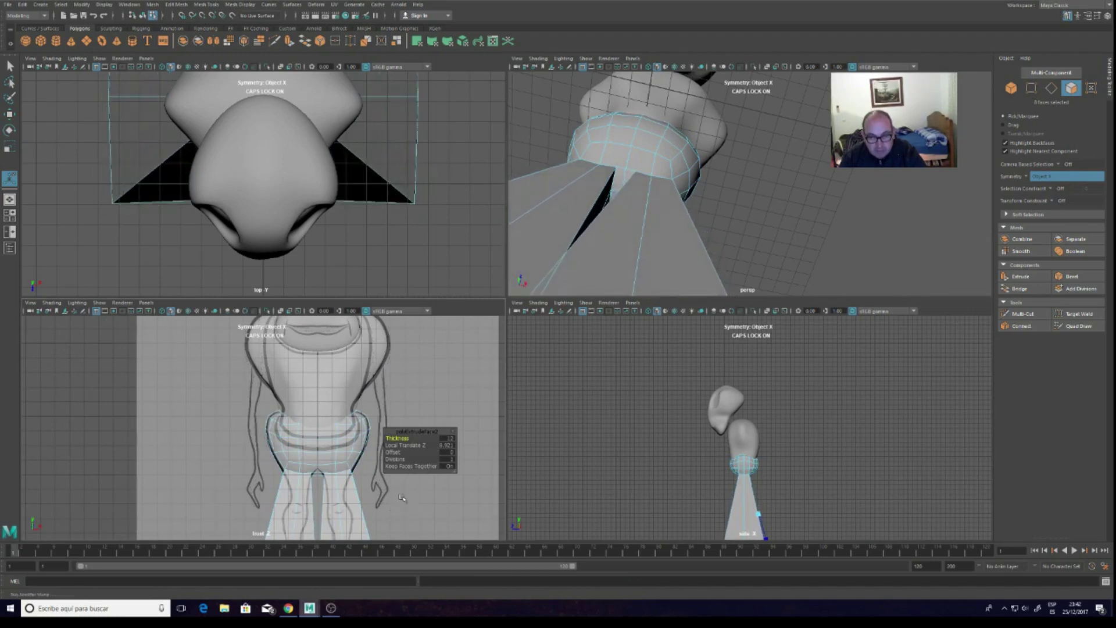
left_click(98, 16)
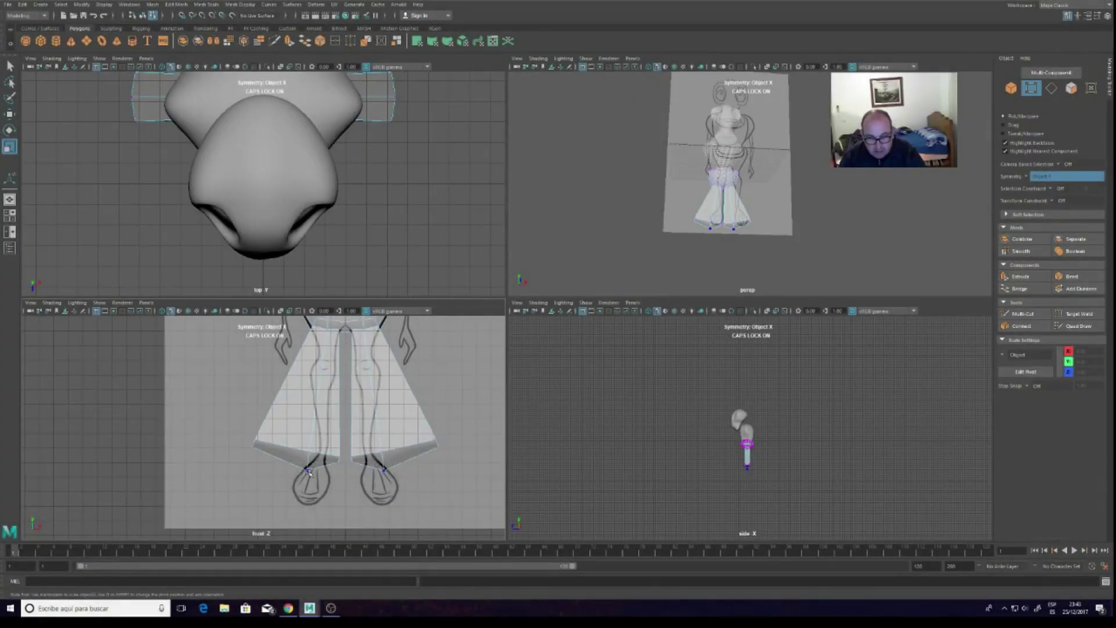
Raise the mirrored hem vertices and nudge the hem's outer corner inward
left_click(308, 471)
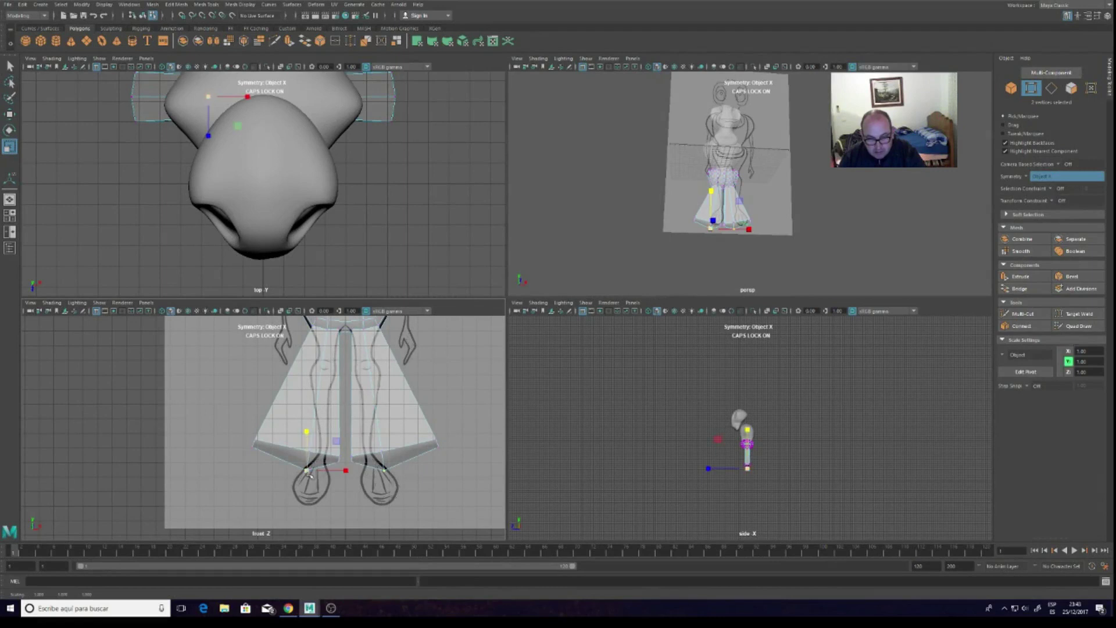
left_click(10, 114)
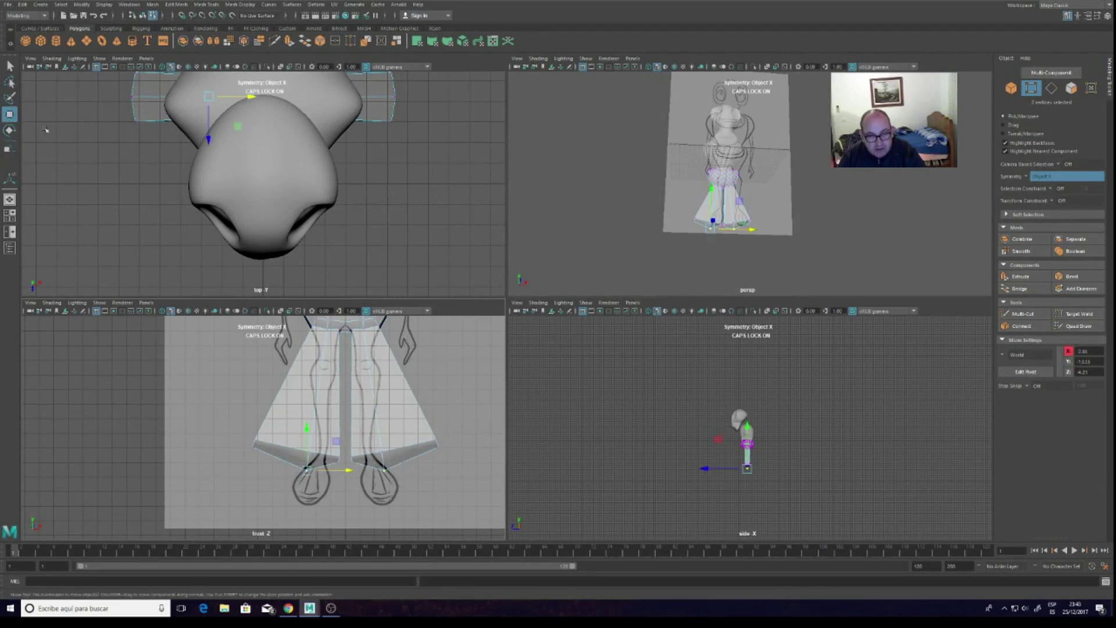
left_click_drag(307, 436, 309, 423)
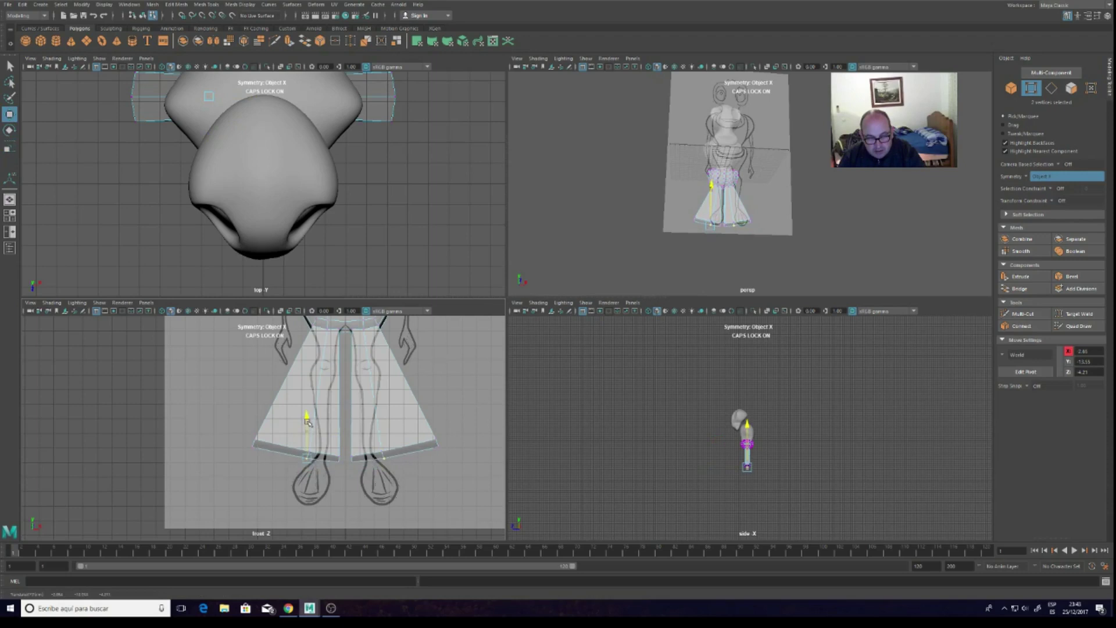
left_click(255, 438)
left_click_drag(254, 442, 294, 436)
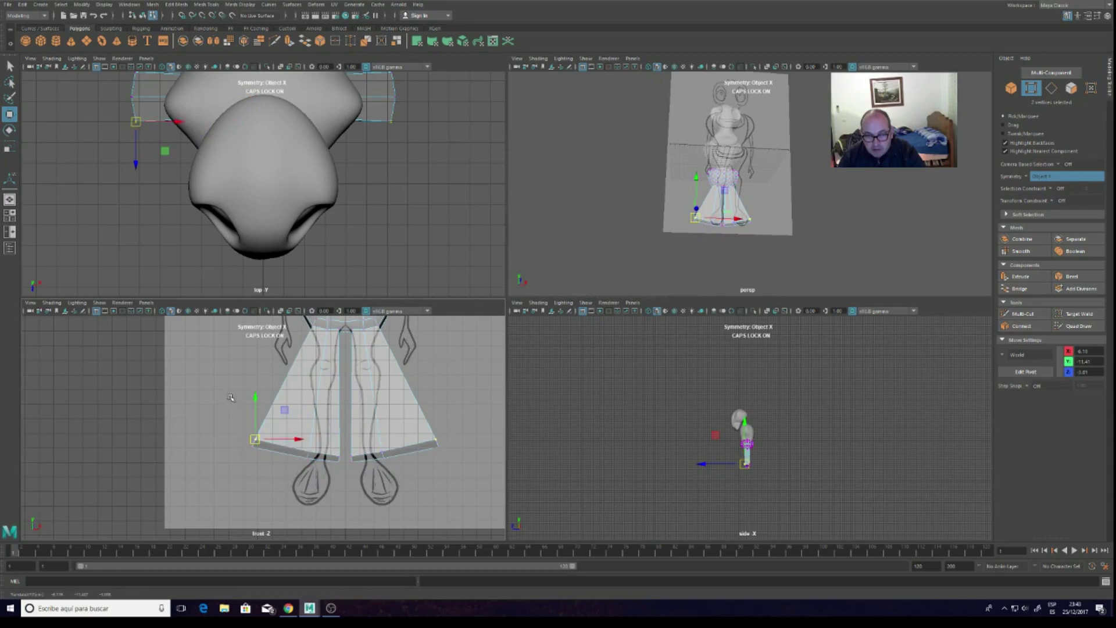
mouse_move(220, 398)
left_mouse_down()
mouse_move(265, 468)
mouse_move(302, 445)
mouse_move(329, 450)
left_mouse_up()
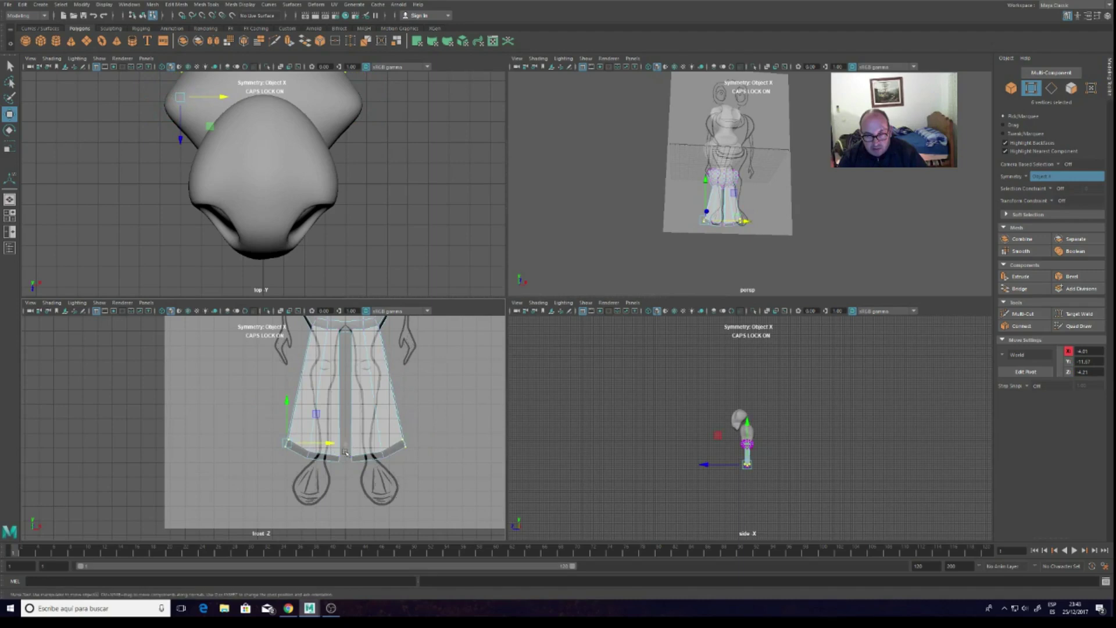
Pull the hem and ankle vertices inward so the legs become straight columns
mouse_move(337, 469)
left_mouse_down()
mouse_move(378, 461)
mouse_move(364, 459)
left_mouse_up()
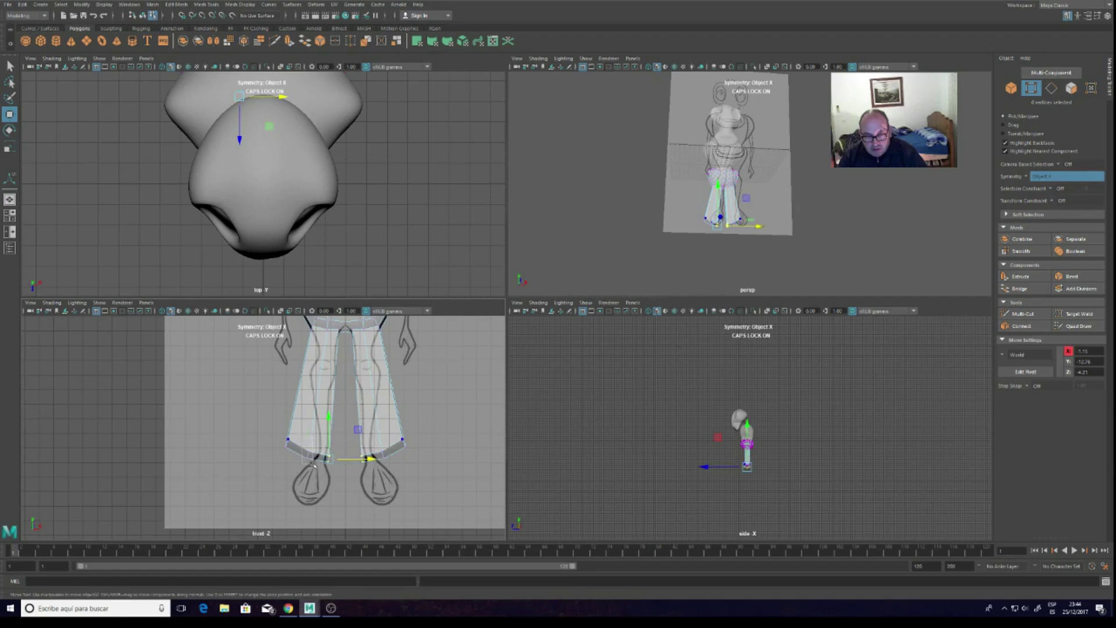
left_click_drag(342, 459, 366, 457)
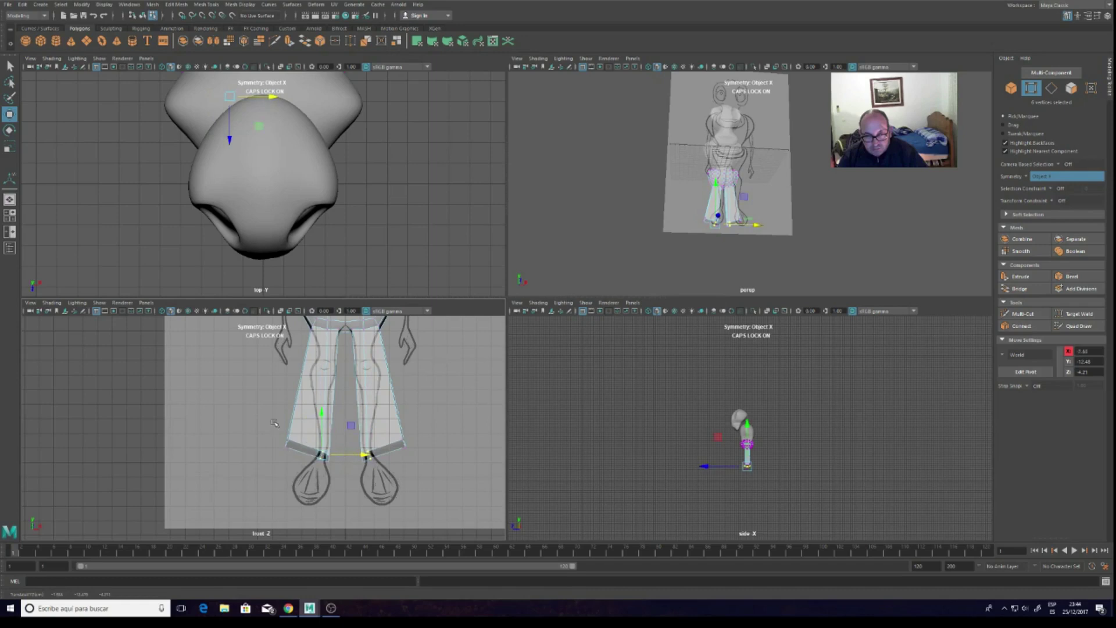
left_click_drag(300, 457, 346, 444)
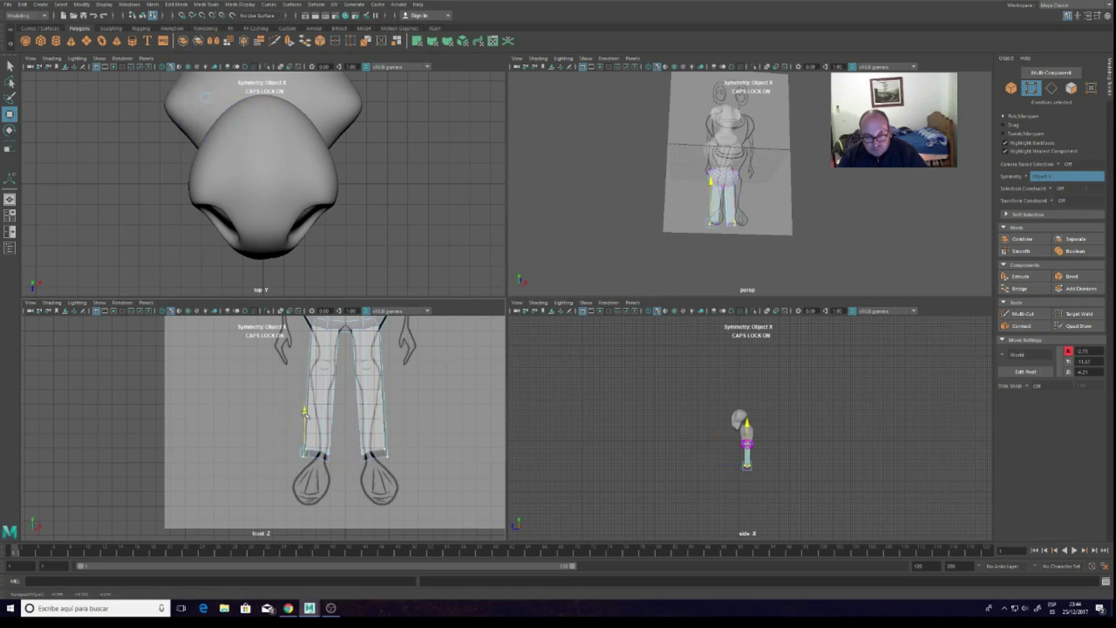
left_click_drag(305, 413, 304, 418)
left_click_drag(340, 455, 345, 457)
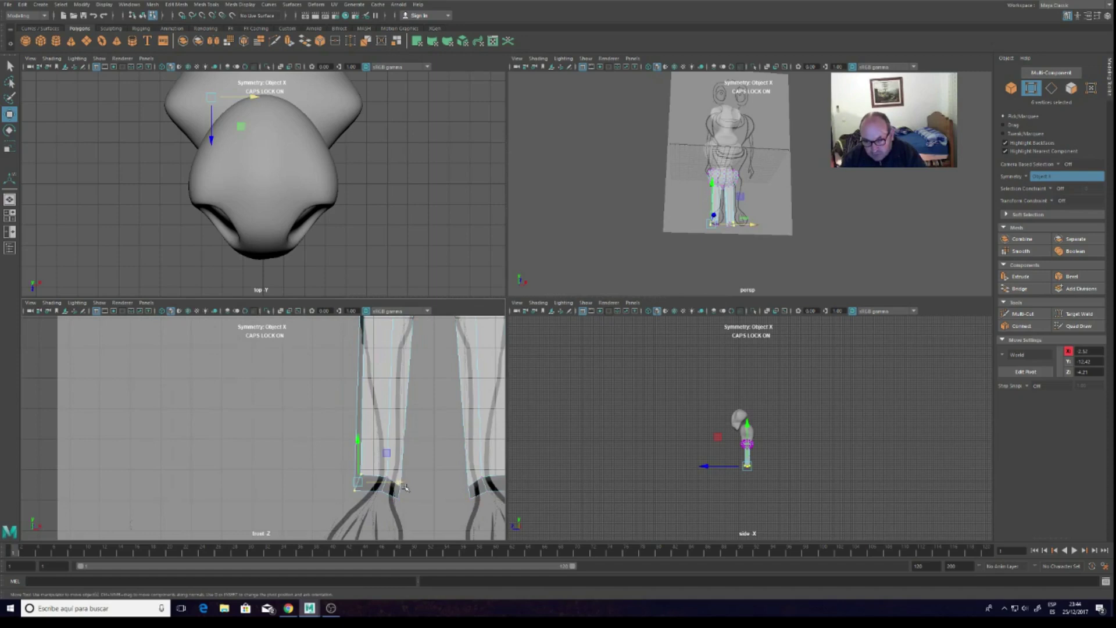
mouse_move(402, 487)
left_mouse_down()
mouse_move(407, 456)
mouse_move(397, 491)
left_mouse_up()
left_click(399, 497)
left_click(398, 497)
left_click_drag(399, 465, 406, 459)
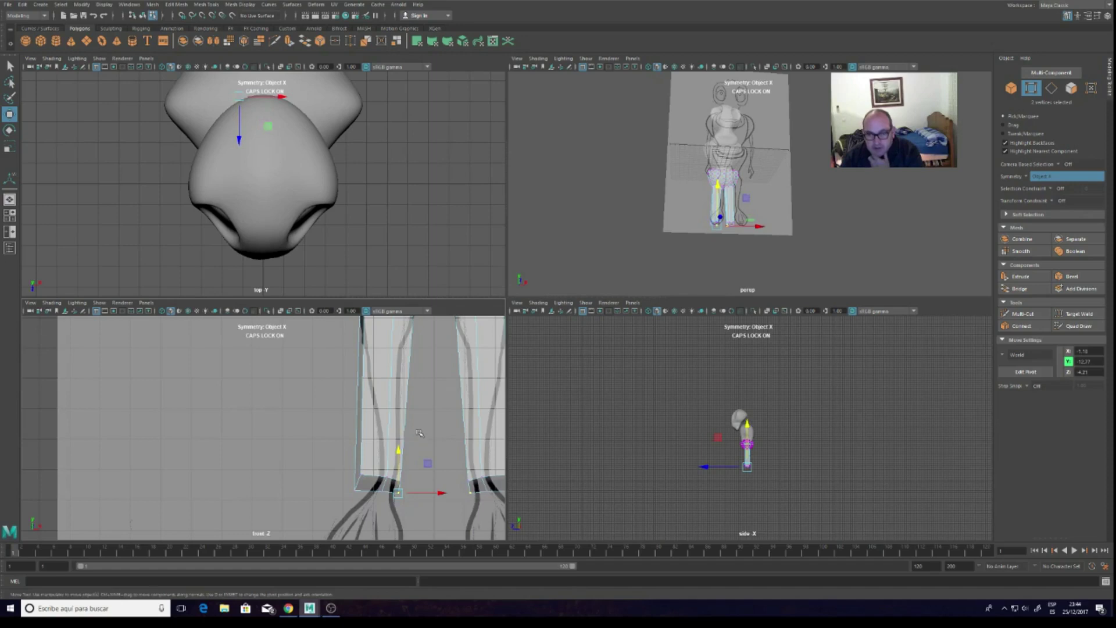
scroll(417, 431, "down", 3)
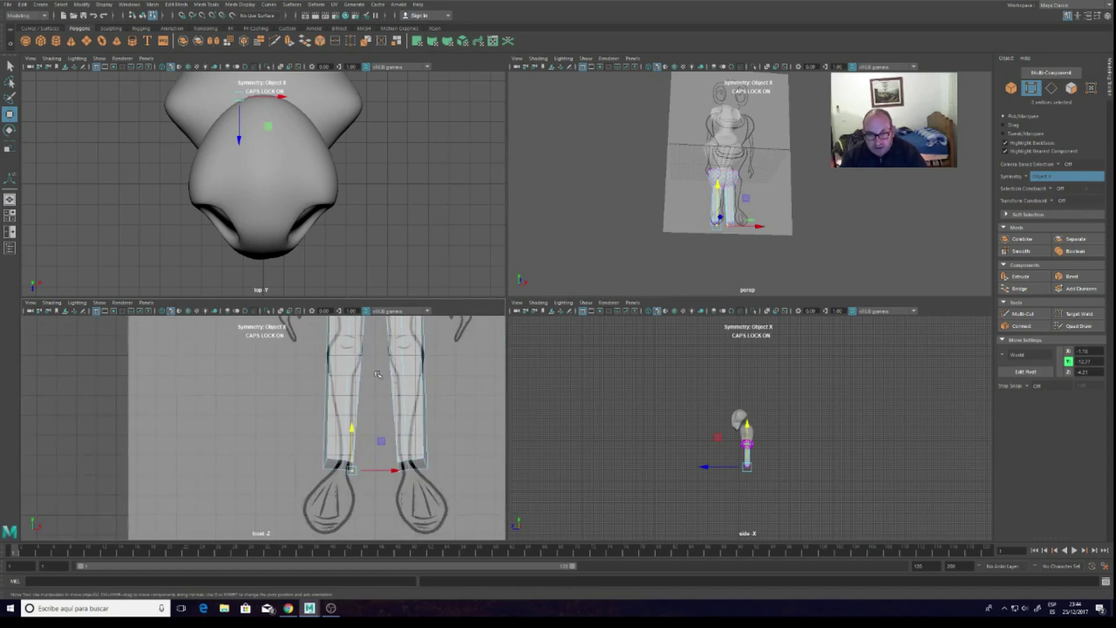
left_click(1020, 313)
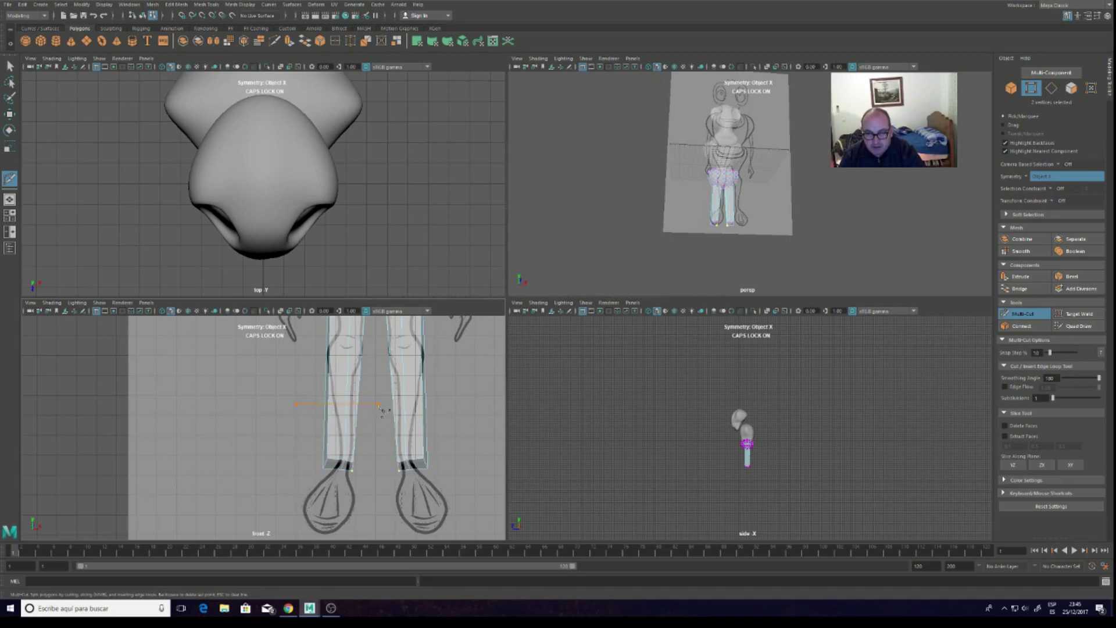
Undo the misplaced Multi-Cut slice at the bottom of the legs
left_click_drag(382, 411, 378, 413)
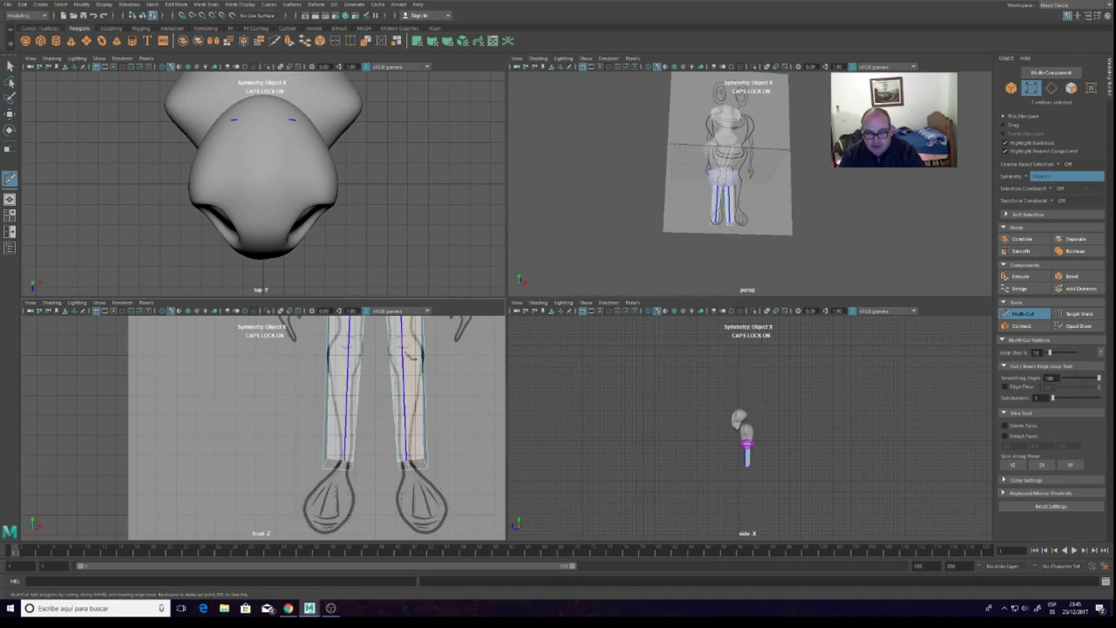
scroll(291, 447, "up", 3)
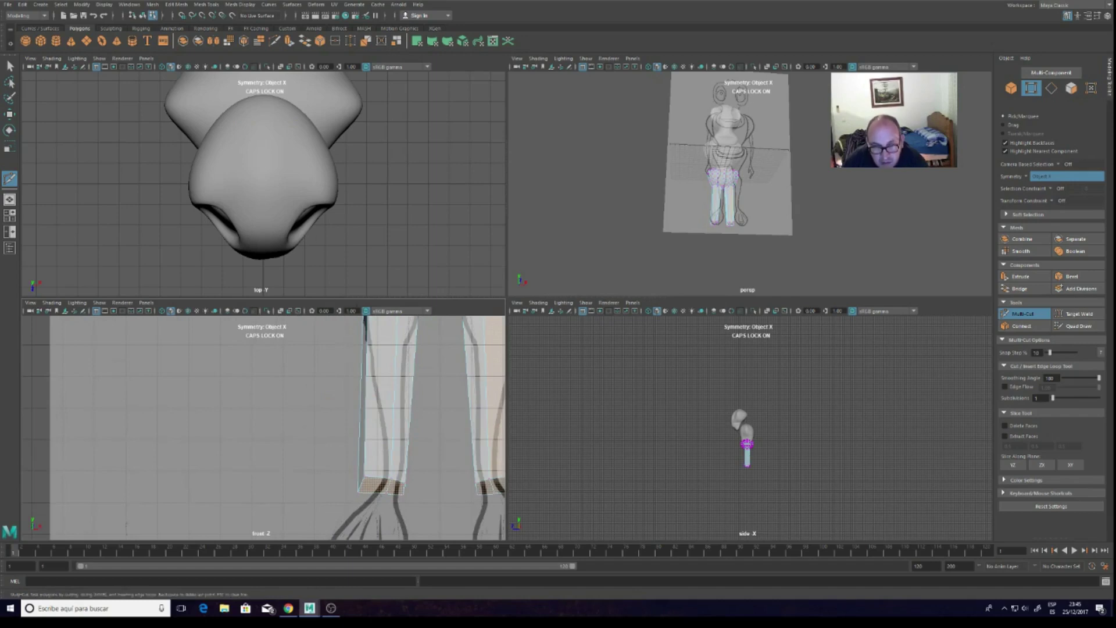
left_click(93, 16)
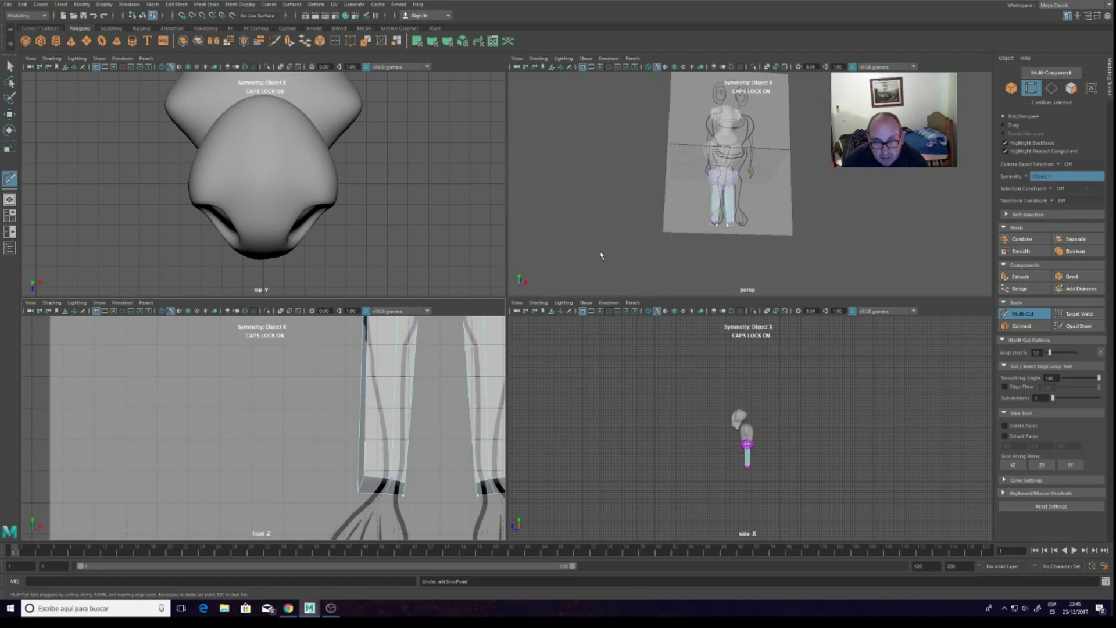
Cycle through object, face, edge and vertex modes, then slice a new cut across the legs
left_click(1013, 89)
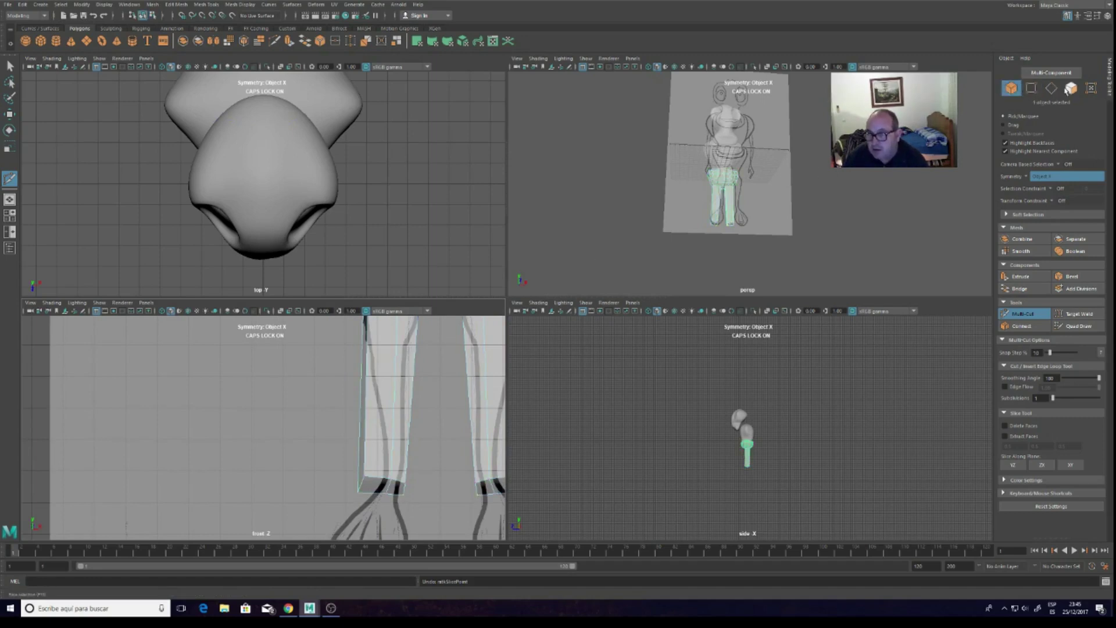
left_click(1072, 89)
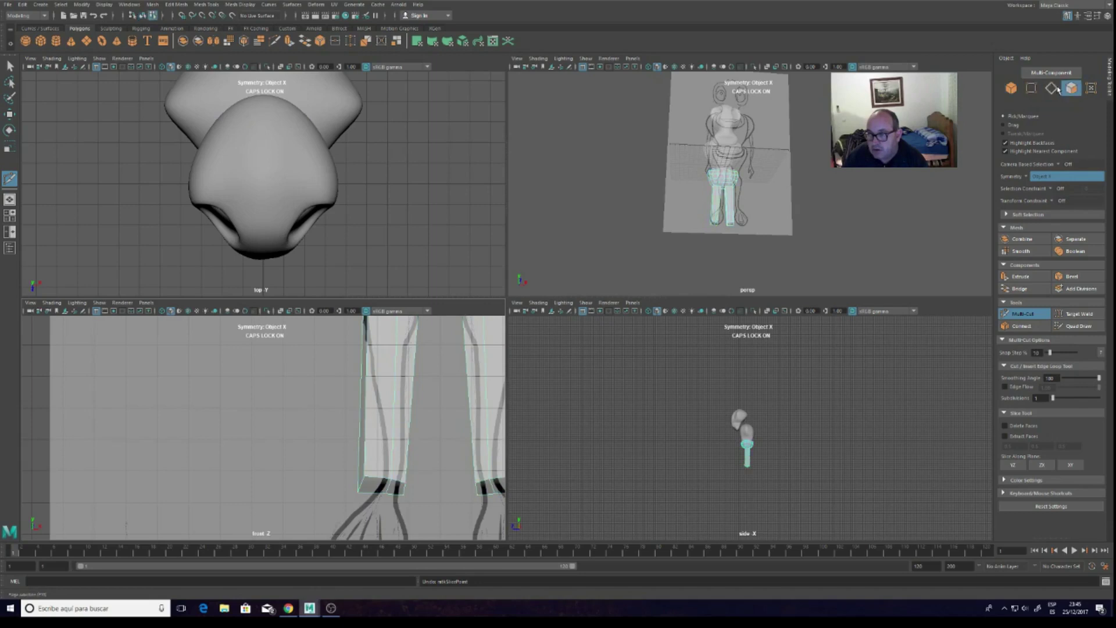
left_click(1053, 87)
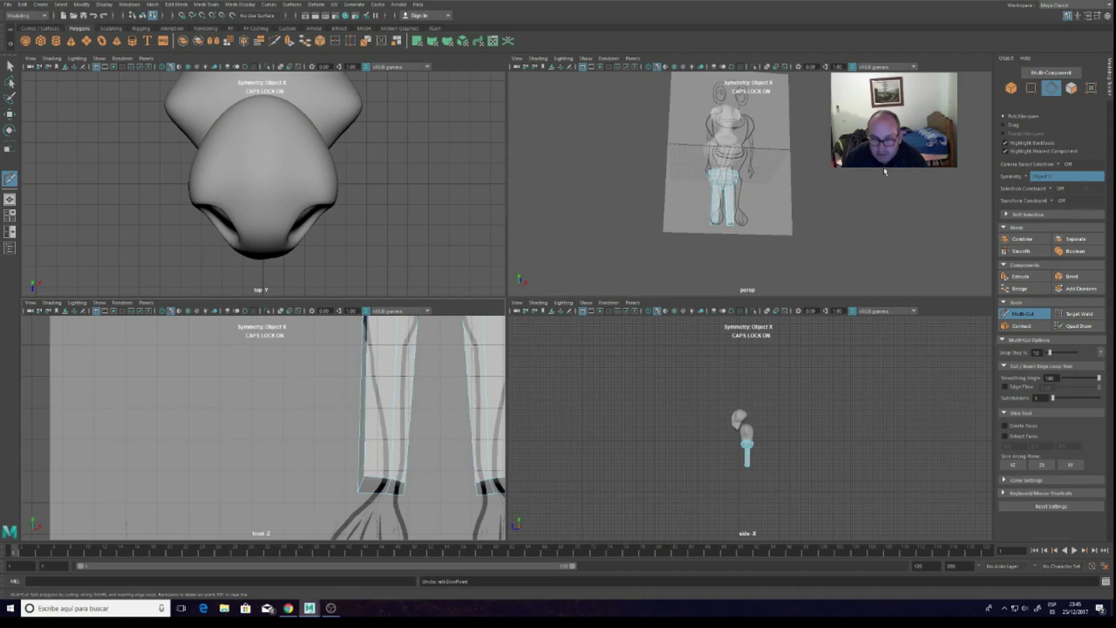
left_click(1033, 88)
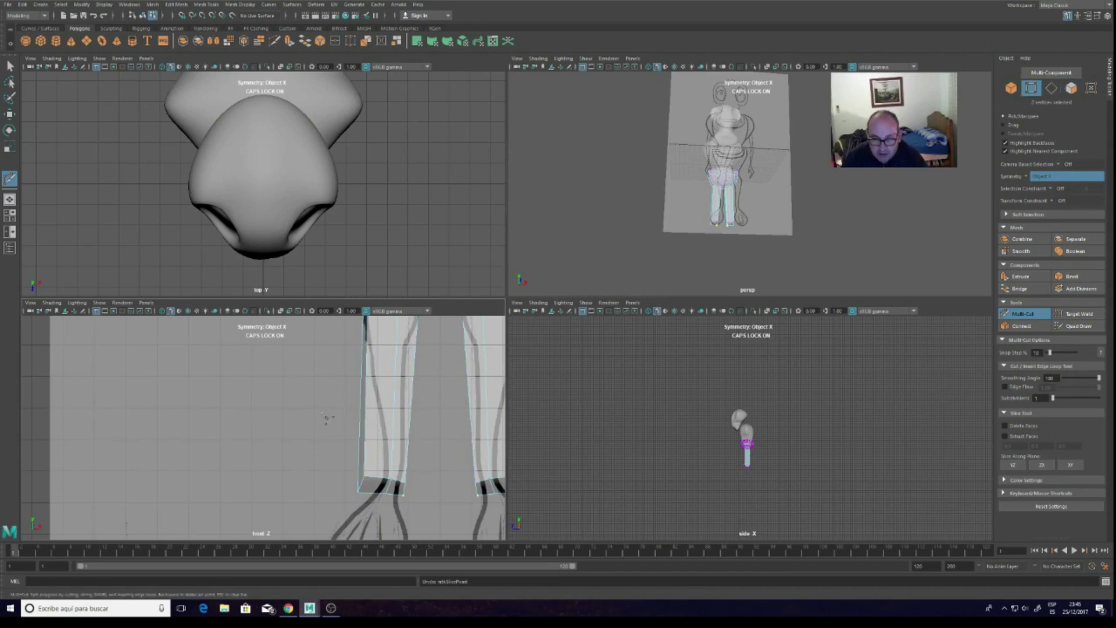
left_click_drag(318, 401, 455, 406)
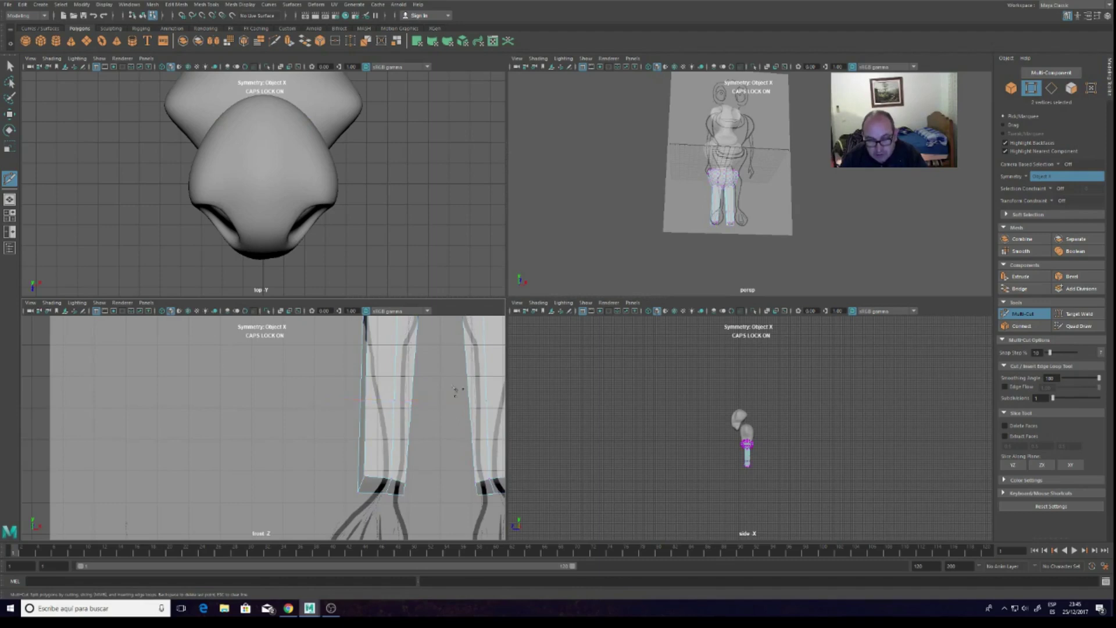
right_click_drag(455, 389, 382, 401, "alt")
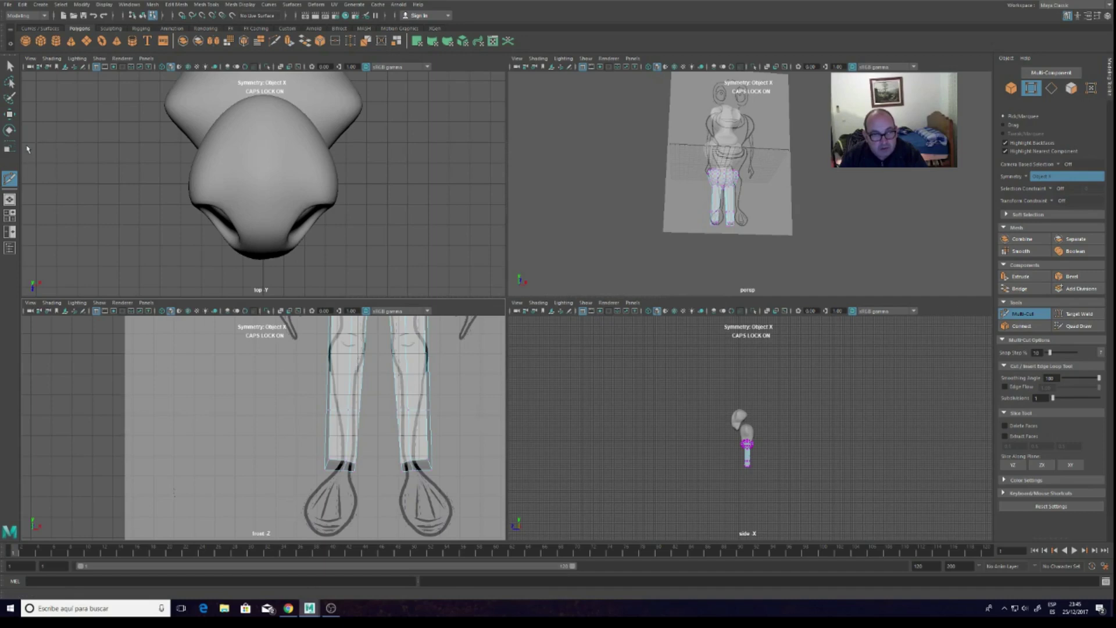
Scale and shift a mid-leg vertex row to narrow the legs to the drawing
left_click(10, 114)
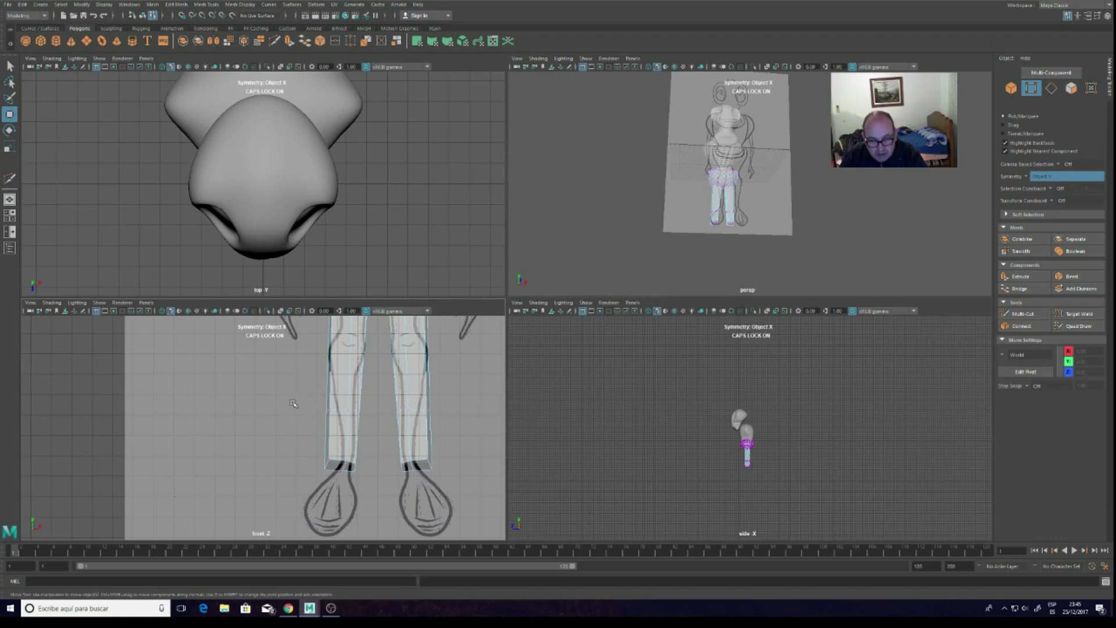
left_click_drag(301, 405, 373, 417)
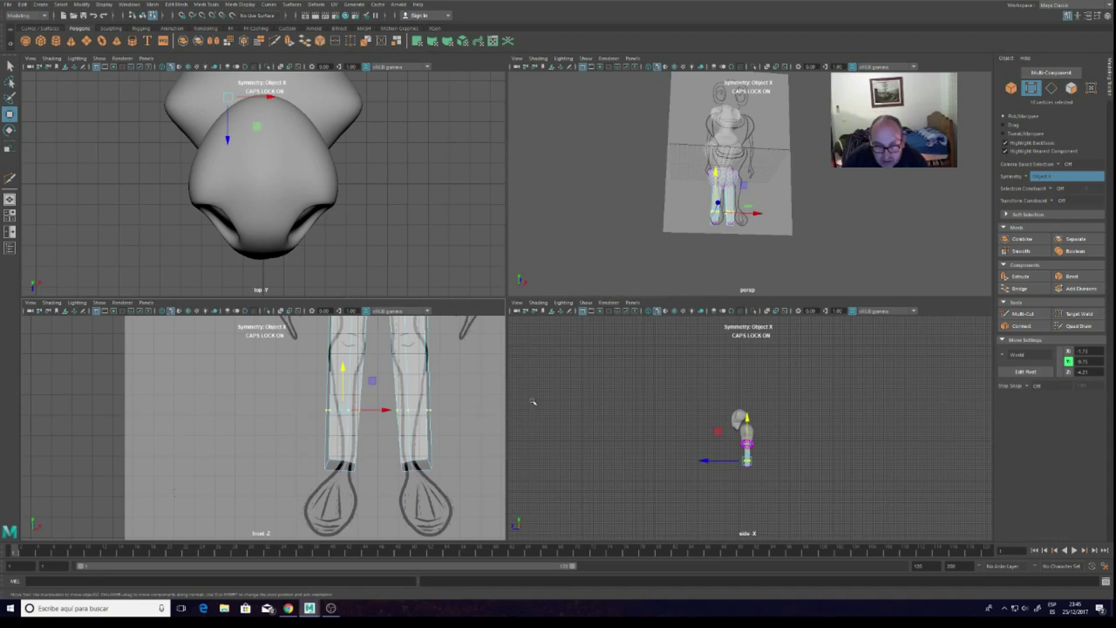
key("r")
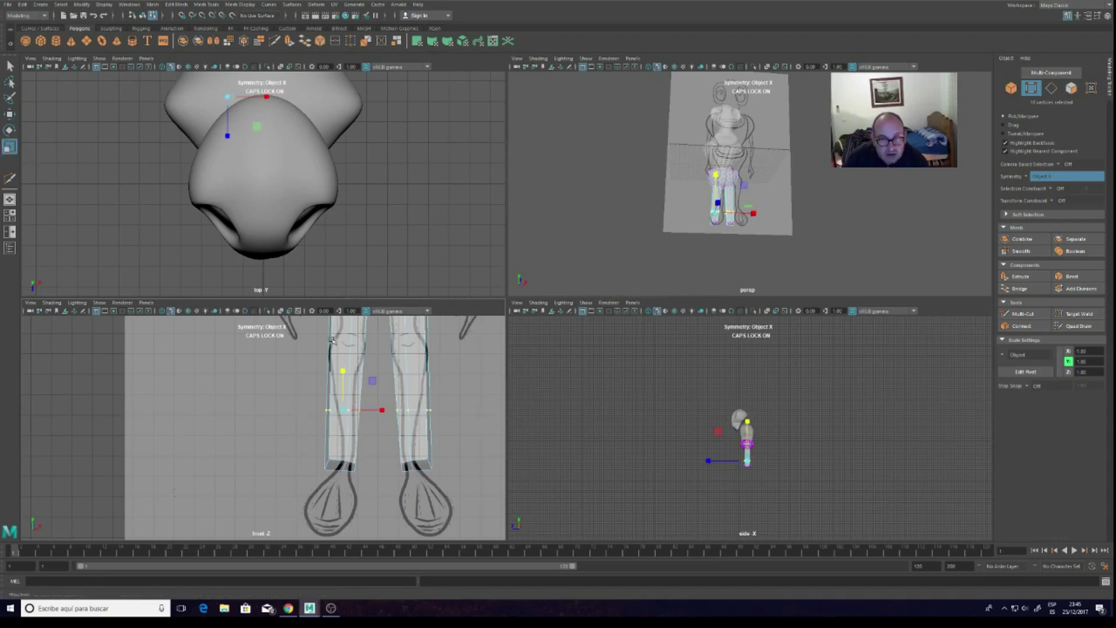
left_click_drag(343, 411, 335, 407)
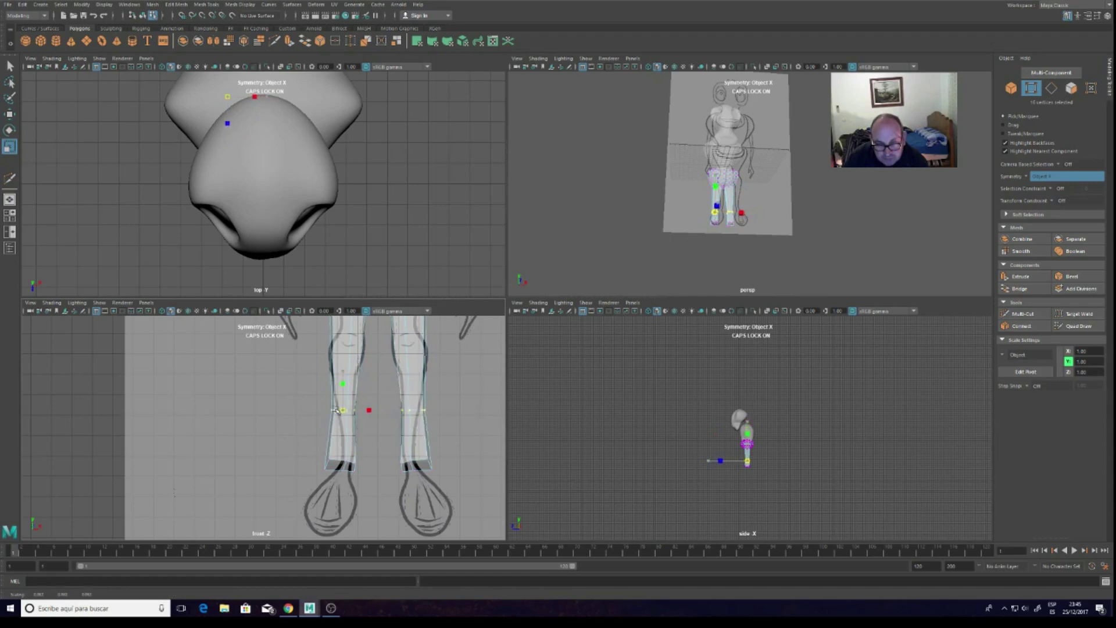
key("w")
left_click_drag(377, 410, 381, 410)
key("r")
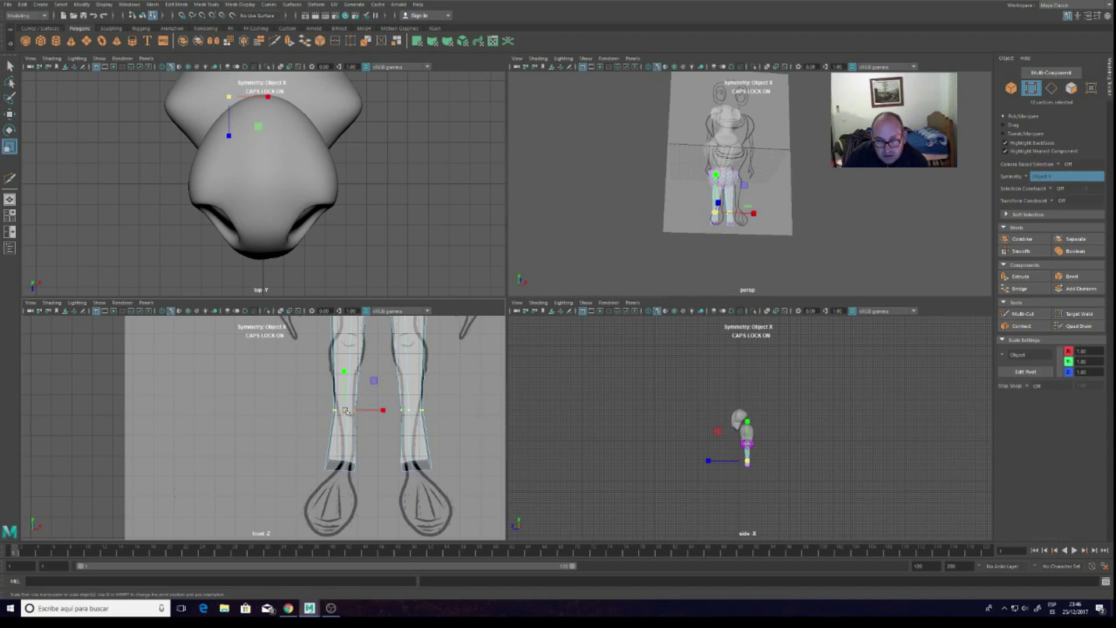
left_click_drag(346, 411, 345, 411)
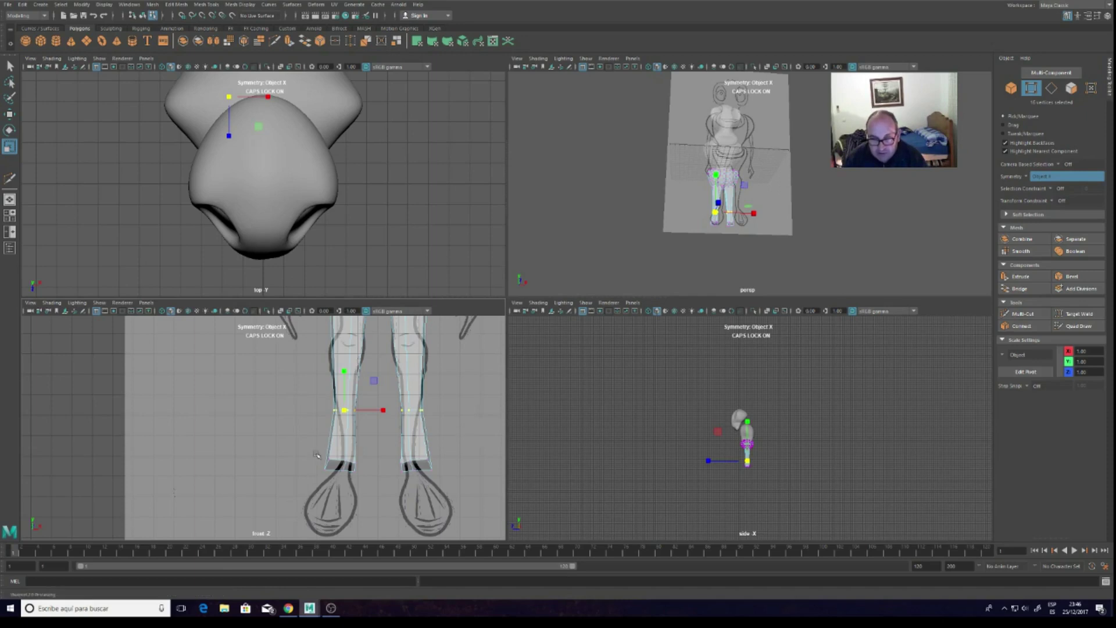
Move the ankle vertices inward along X to match the reference ankles
mouse_move(286, 442)
left_mouse_down()
mouse_move(377, 486)
mouse_move(384, 468)
mouse_move(367, 465)
left_mouse_up()
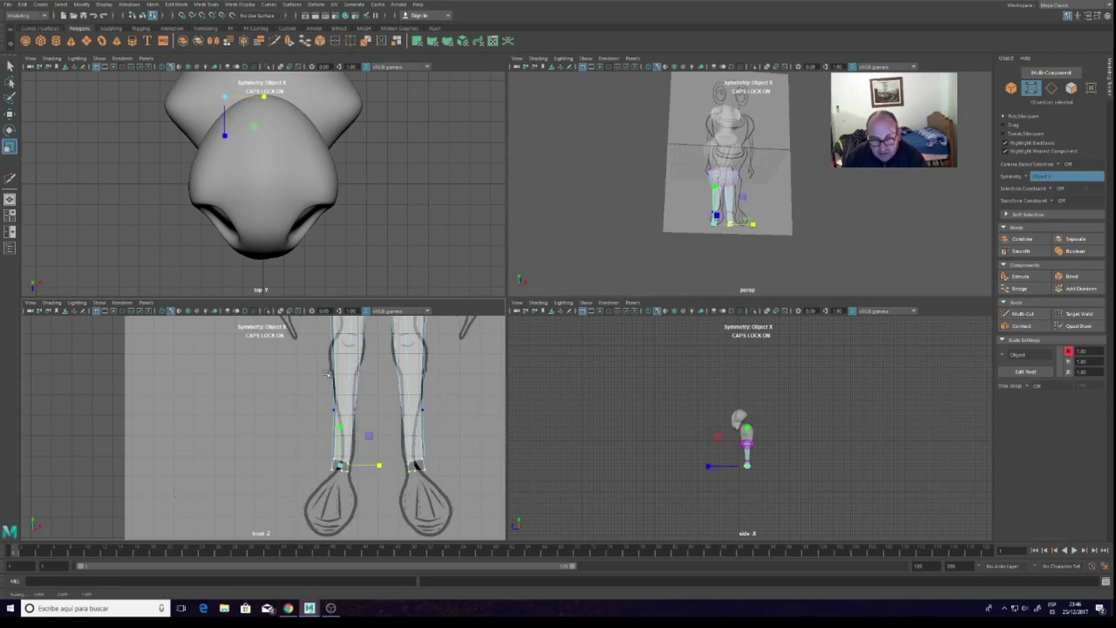
left_click(9, 113)
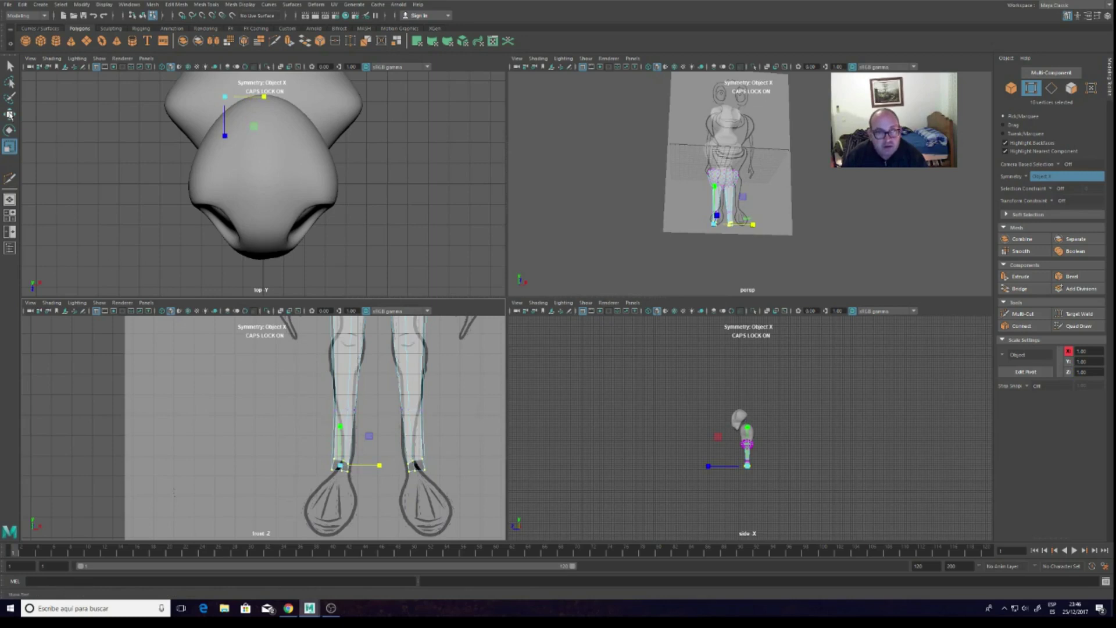
left_click_drag(383, 465, 389, 462)
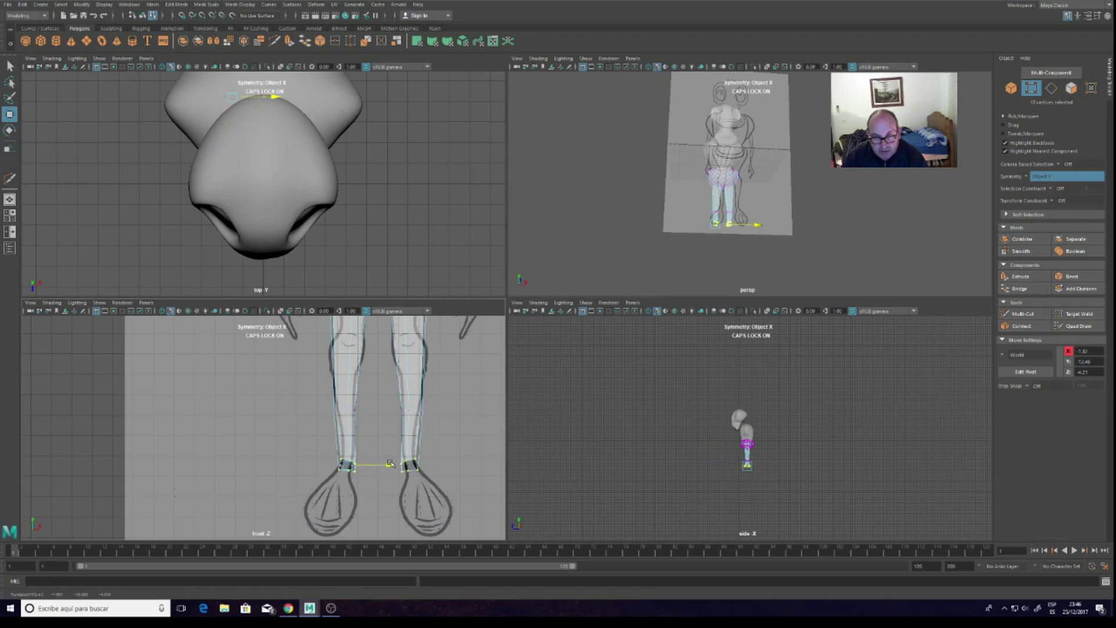
left_click_drag(390, 464, 389, 463)
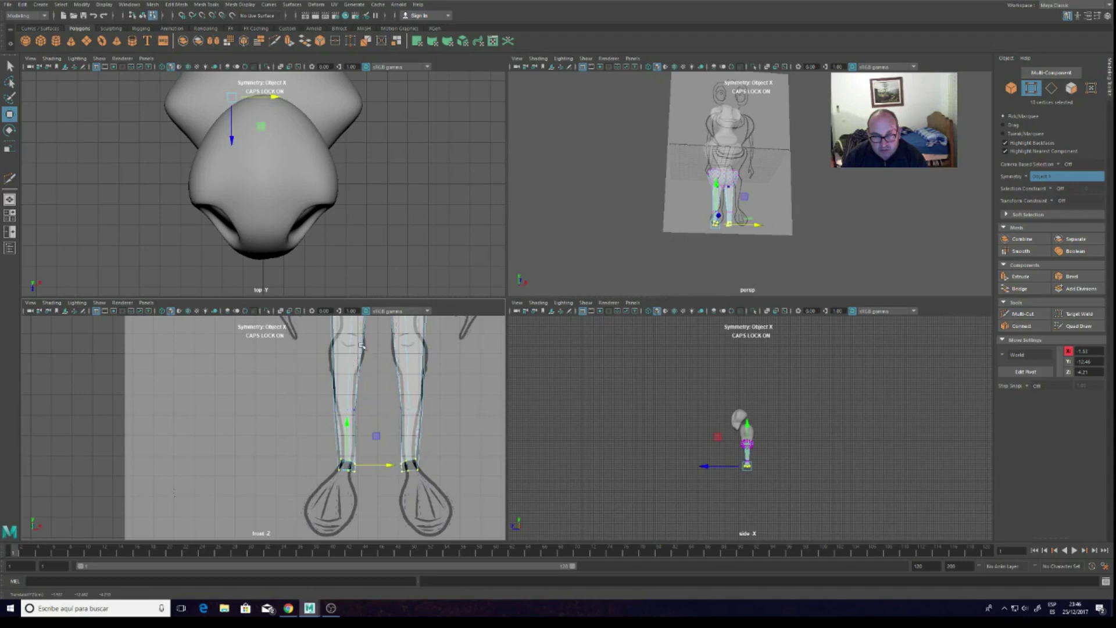
scroll(362, 347, "down", 2)
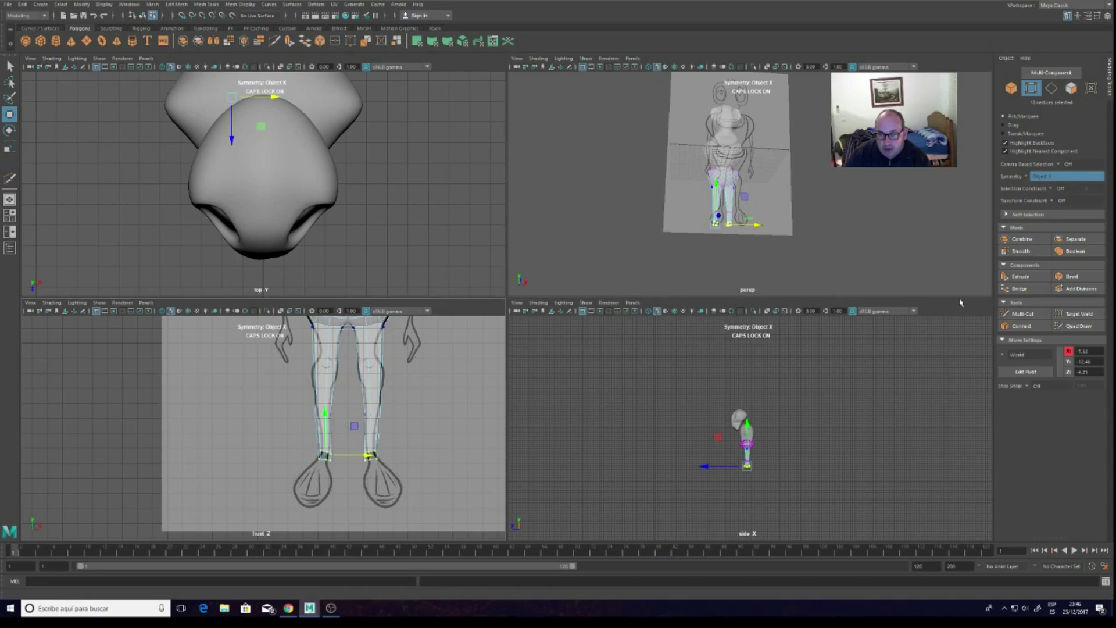
Marquee-select the upper thigh vertices in front view with the Scale tool
left_click(1017, 315)
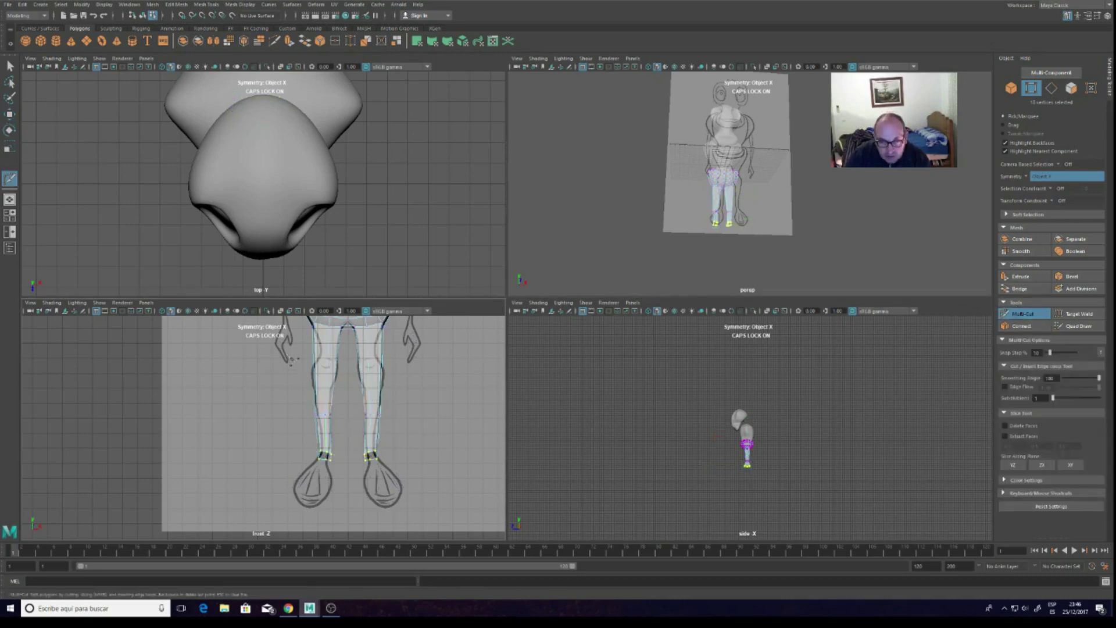
scroll(290, 359, "up", 1)
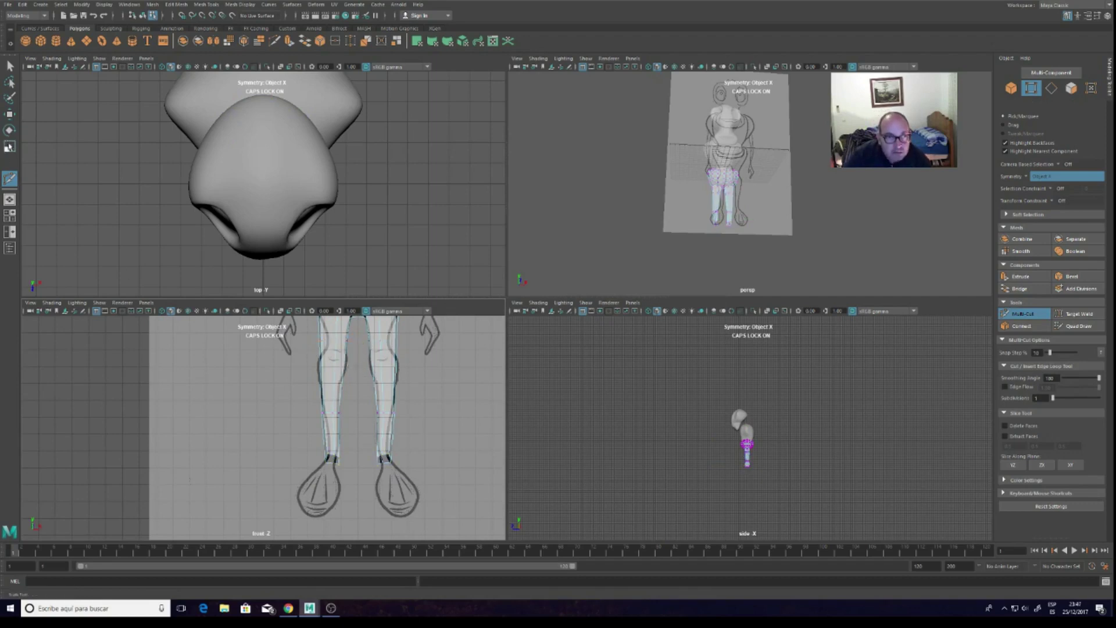
left_click(9, 114)
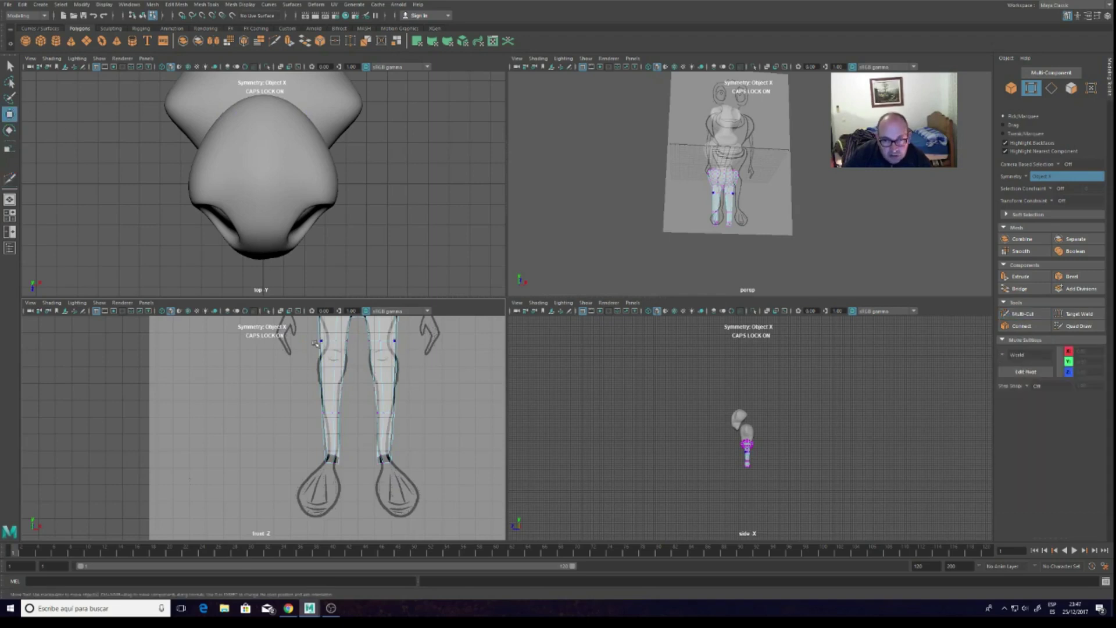
left_click(9, 146)
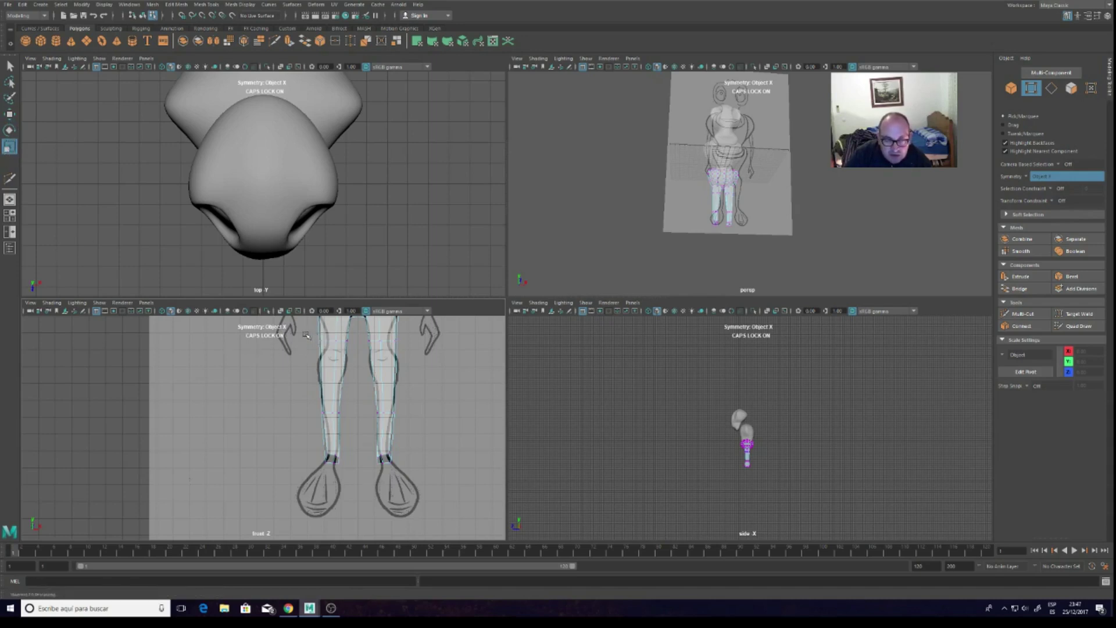
left_click_drag(306, 336, 356, 347)
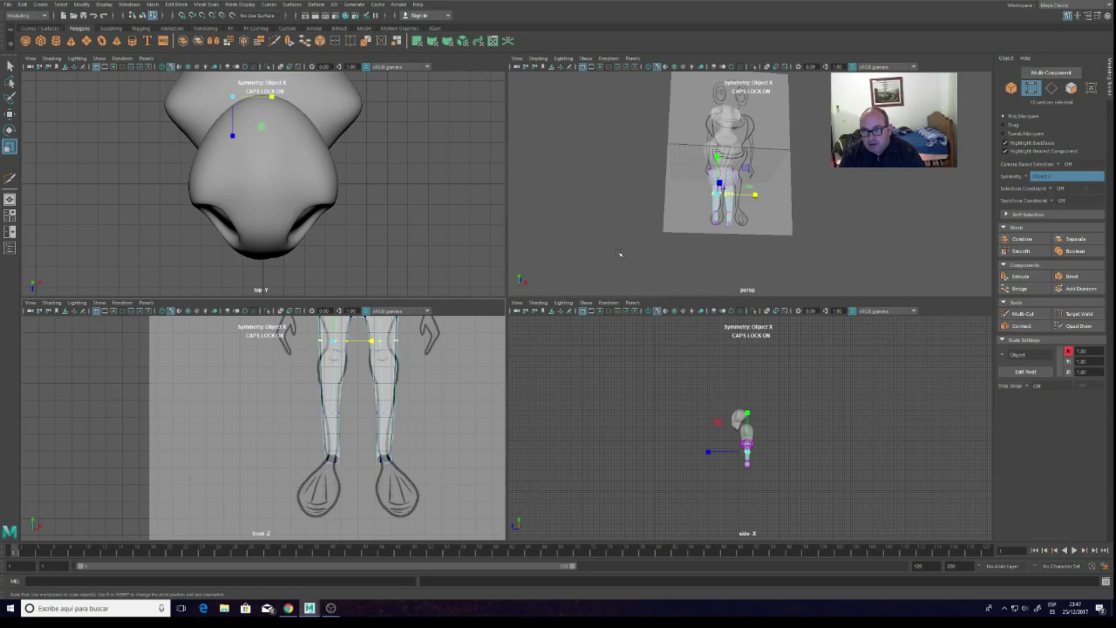
scroll(773, 134, "up", 3)
scroll(750, 146, "up", 3)
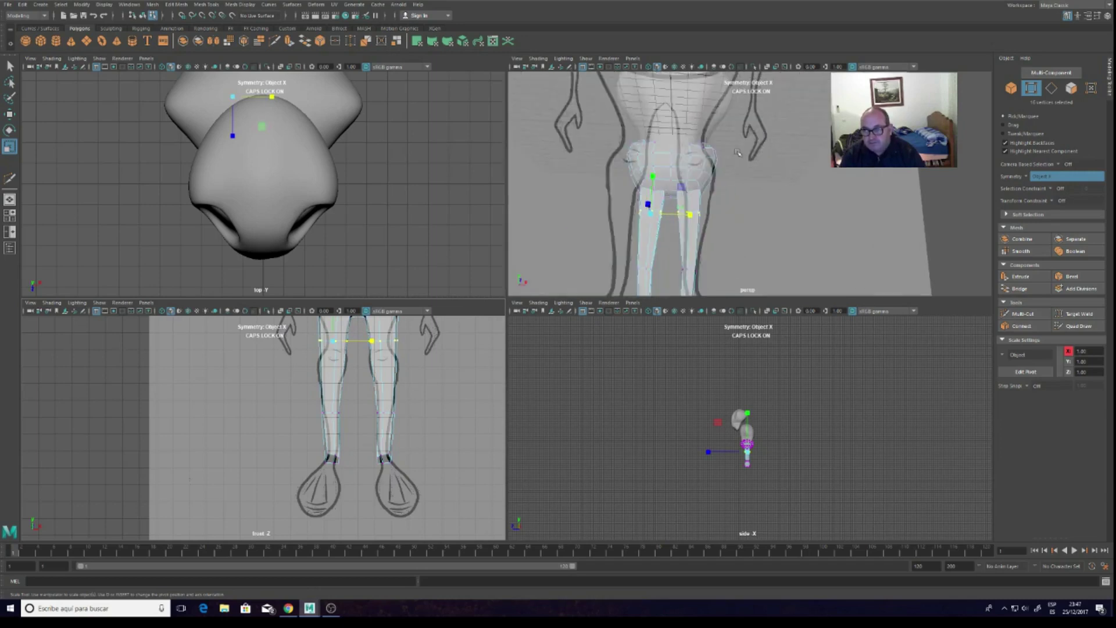
scroll(714, 176, "up", 2)
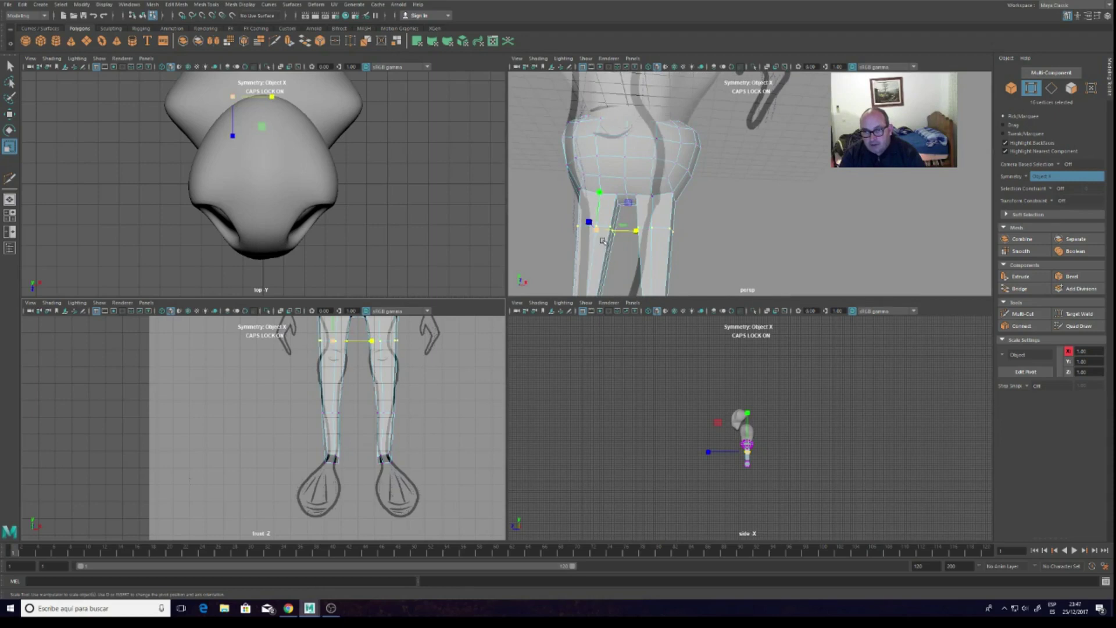
Shrink the upper thigh vertices and nudge them along X to fit the reference thighs
middle_click_drag(596, 231, 596, 231)
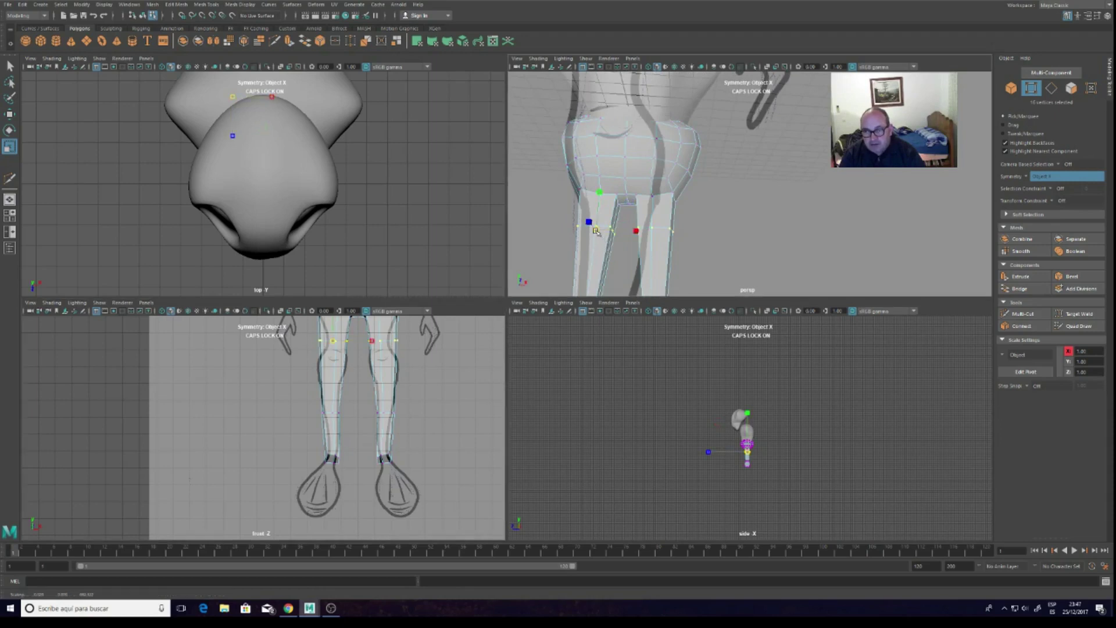
left_click_drag(596, 230, 589, 227)
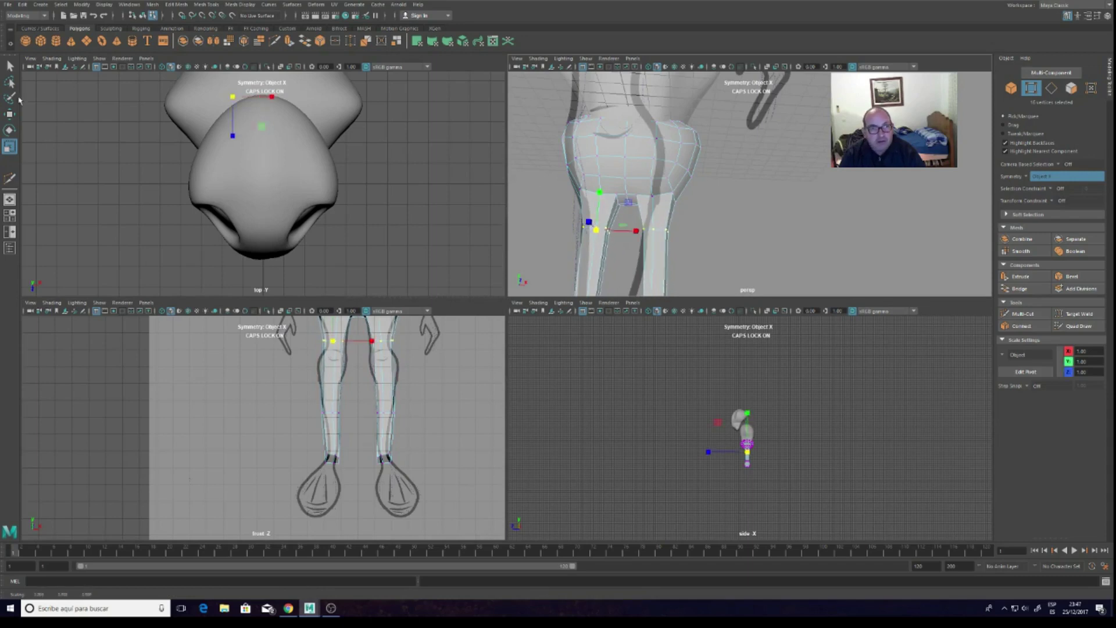
left_click(9, 114)
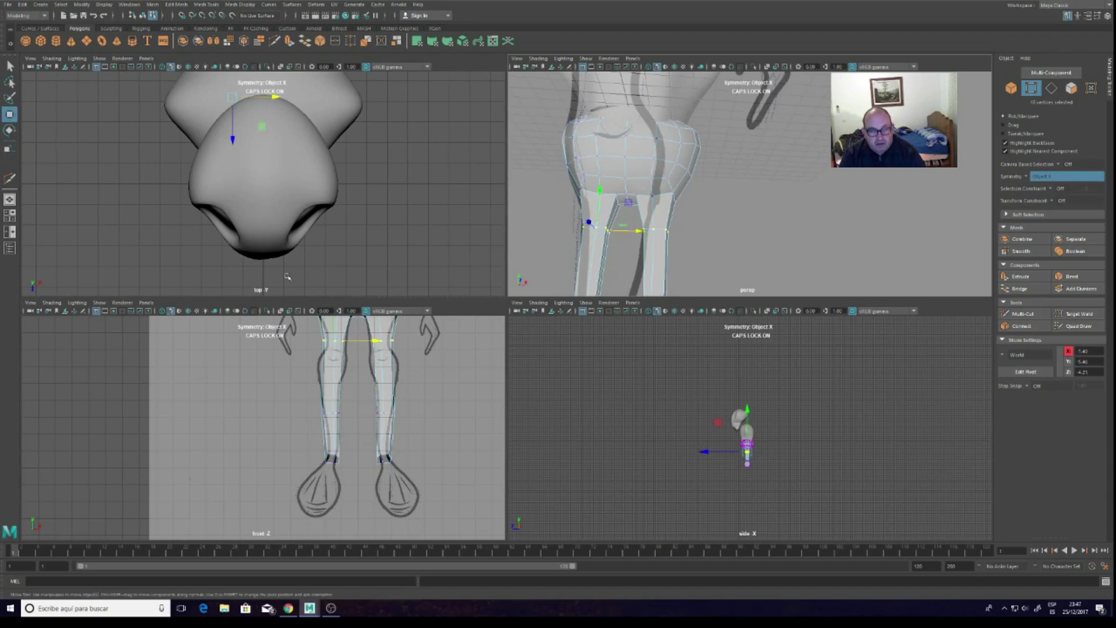
left_click_drag(362, 340, 365, 341)
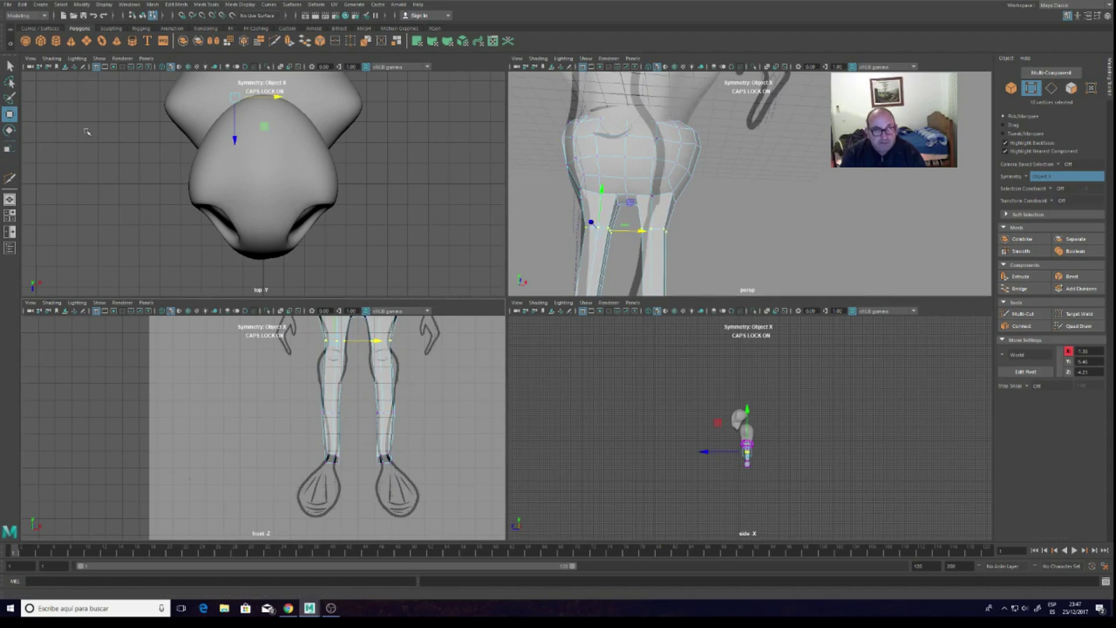
left_click(1023, 313)
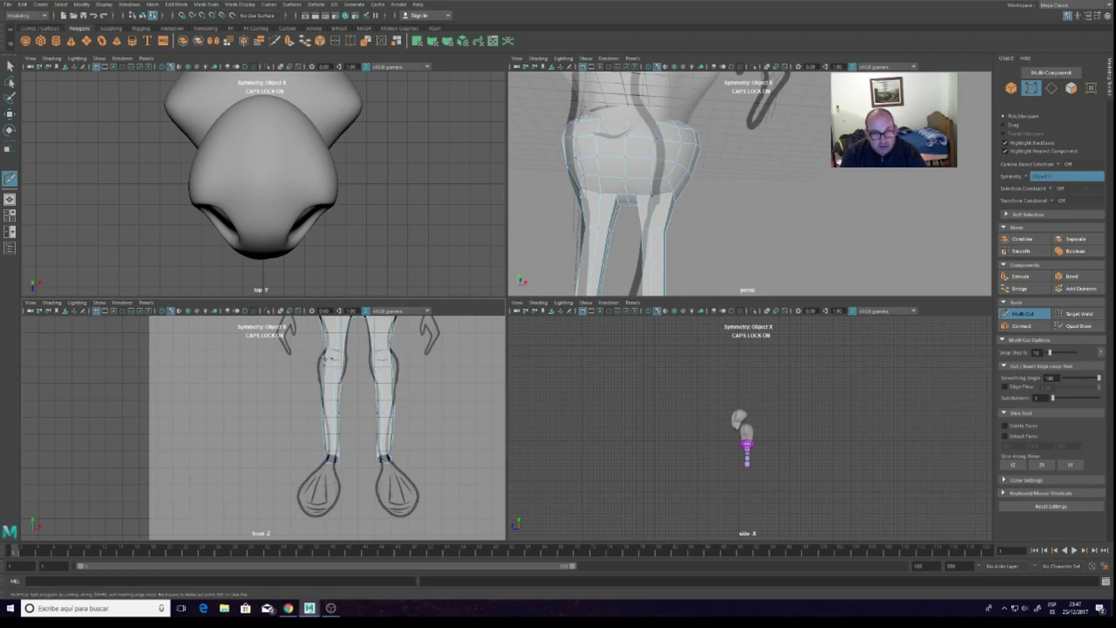
Select the knee-row vertices on both legs with the Scale tool active
key("r")
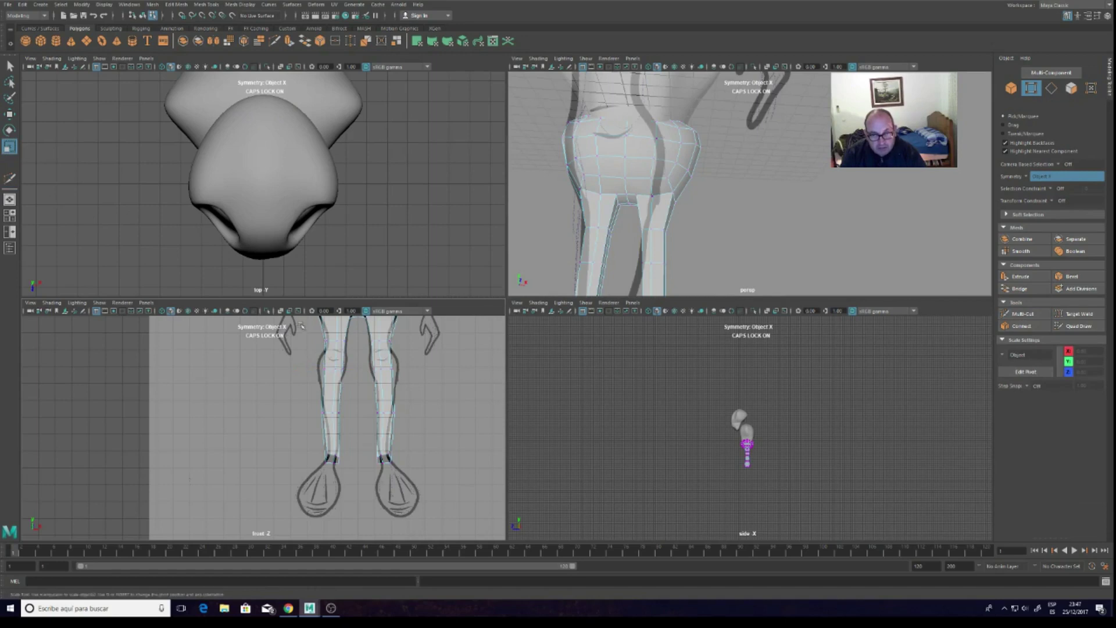
left_click_drag(304, 361, 324, 371)
left_click_drag(355, 377, 340, 370)
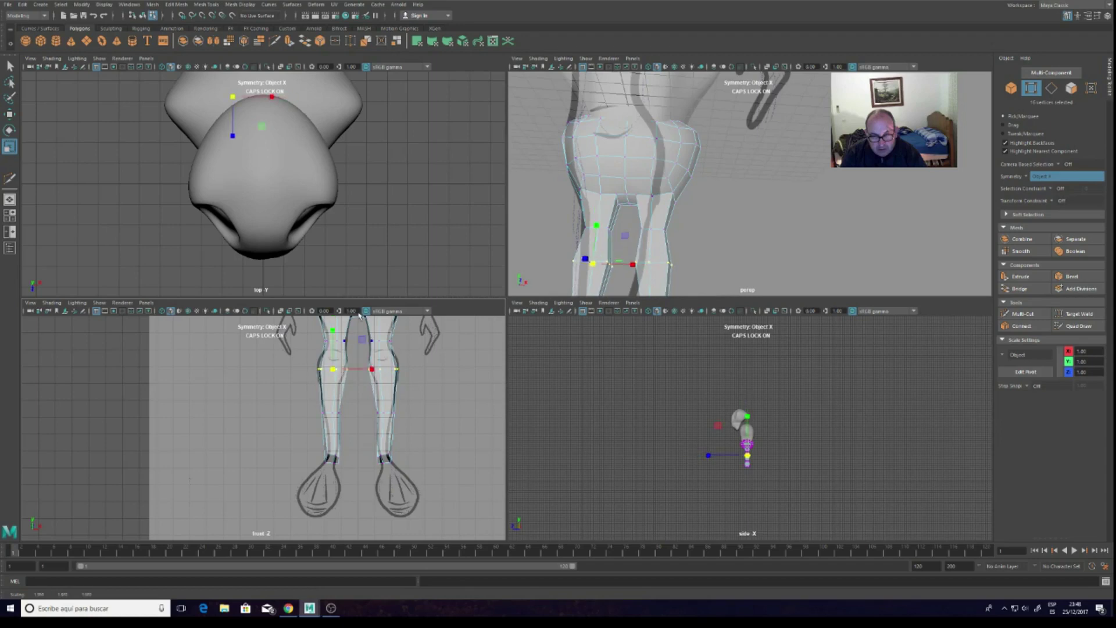
scroll(426, 372, "down", 2)
scroll(426, 372, "down", 1)
scroll(415, 370, "down", 1)
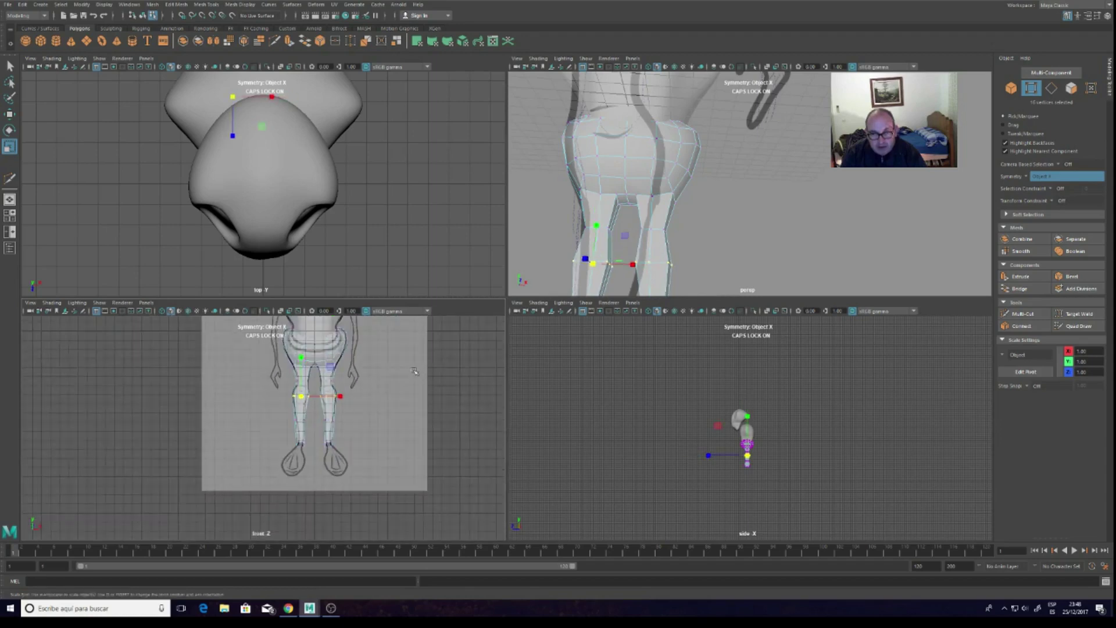
scroll(370, 383, "up", 2)
scroll(417, 382, "up", 1)
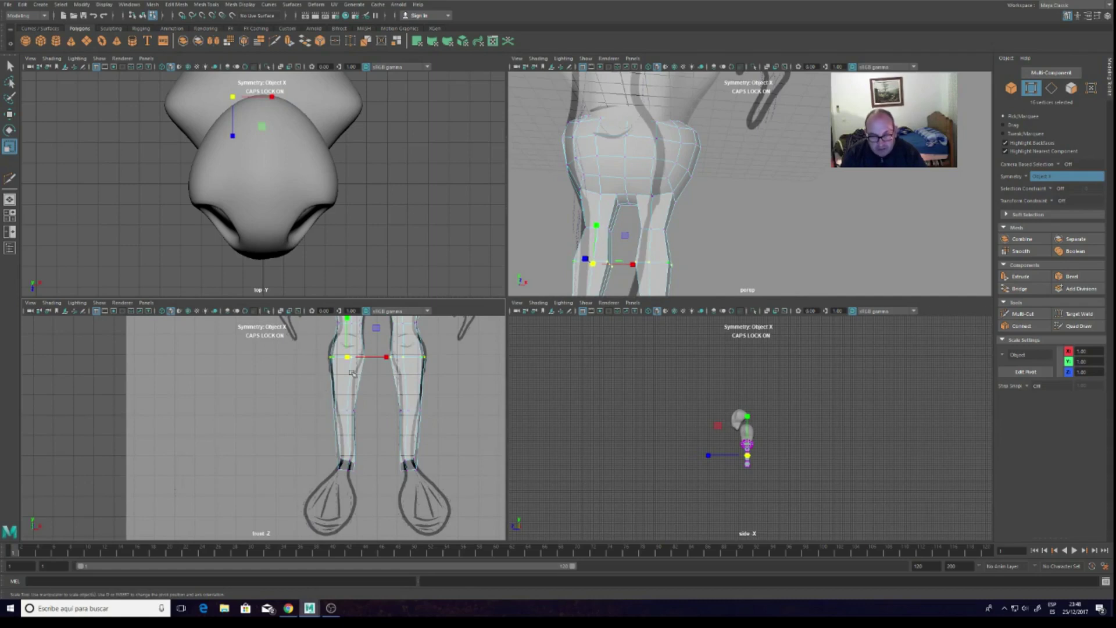
scroll(359, 390, "down", 2)
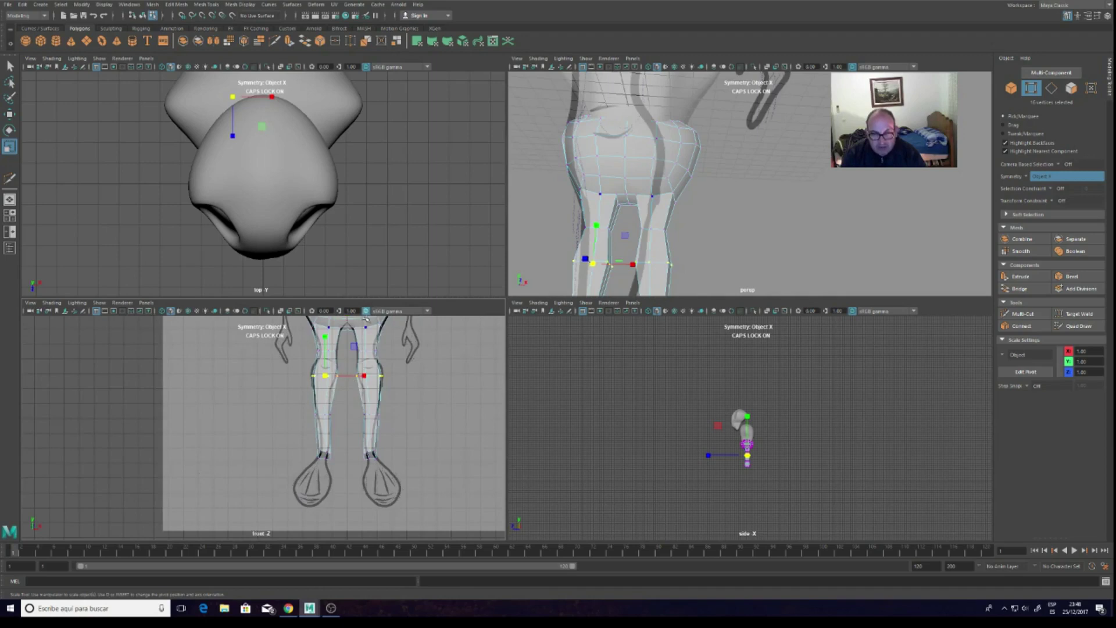
scroll(366, 332, "down", 2)
scroll(339, 363, "up", 2)
scroll(338, 363, "up", 2)
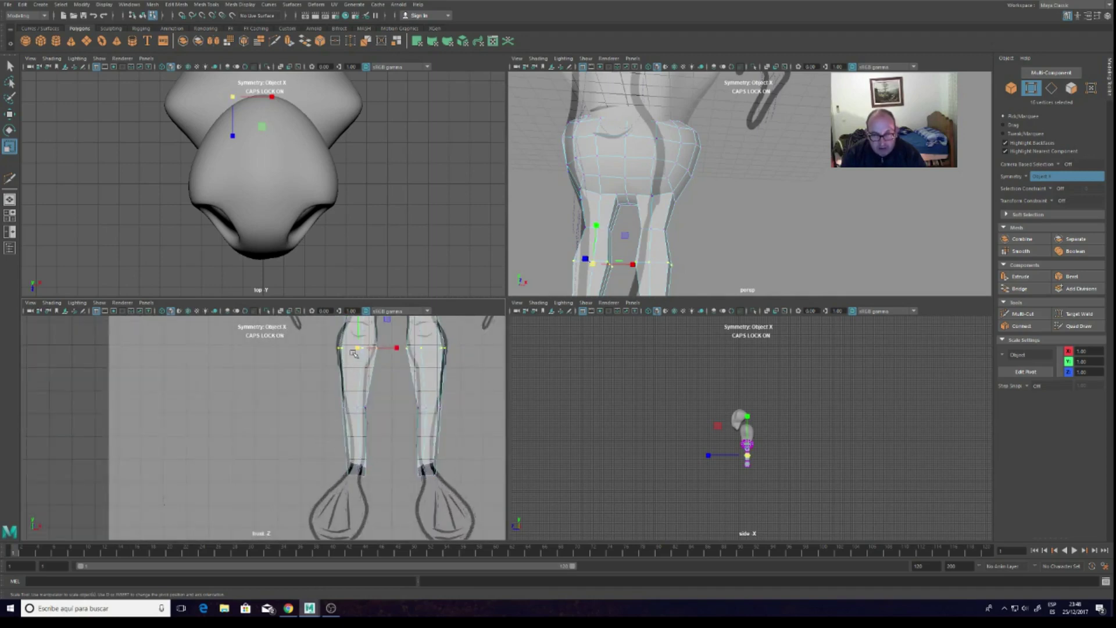
Insert a new Multi-Cut edge loop across the upper legs near the knees
left_click(1025, 314)
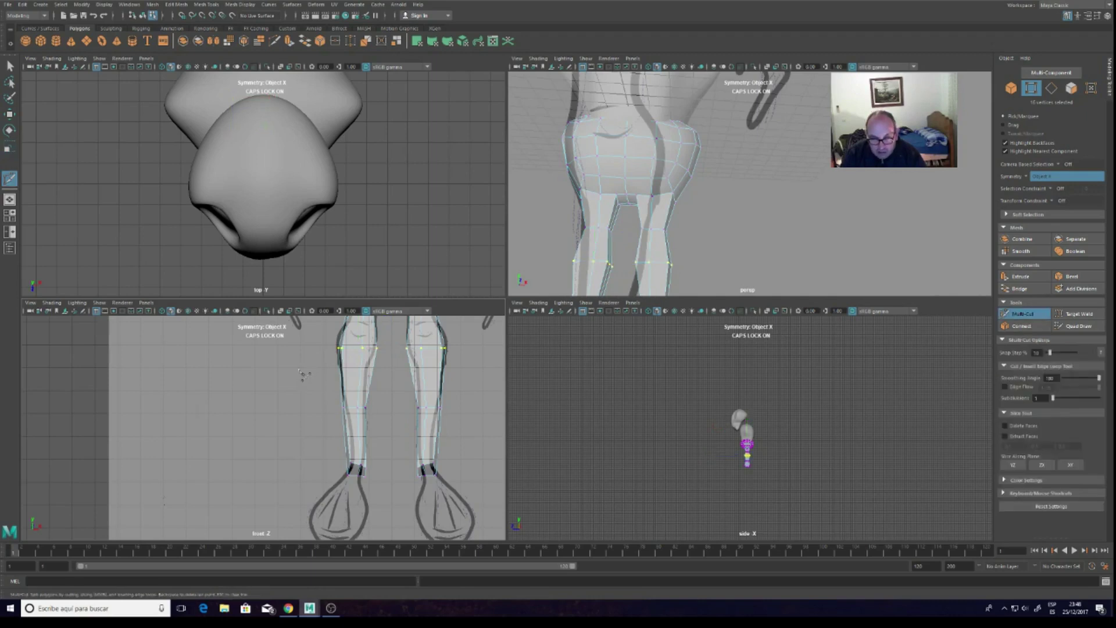
left_click_drag(397, 375, 401, 378)
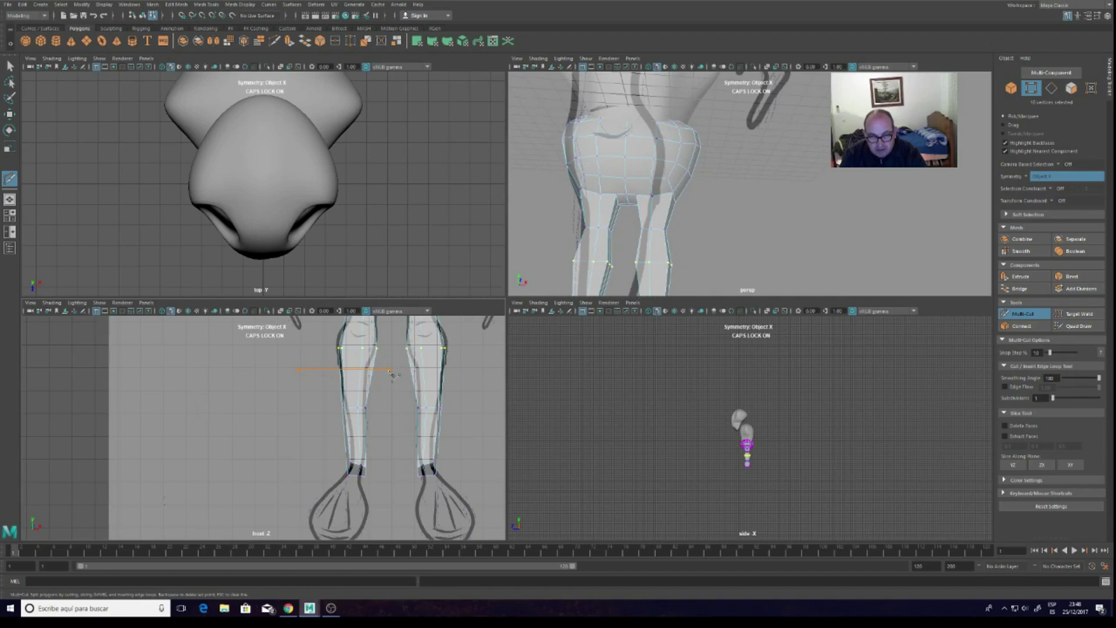
left_click_drag(393, 377, 397, 381)
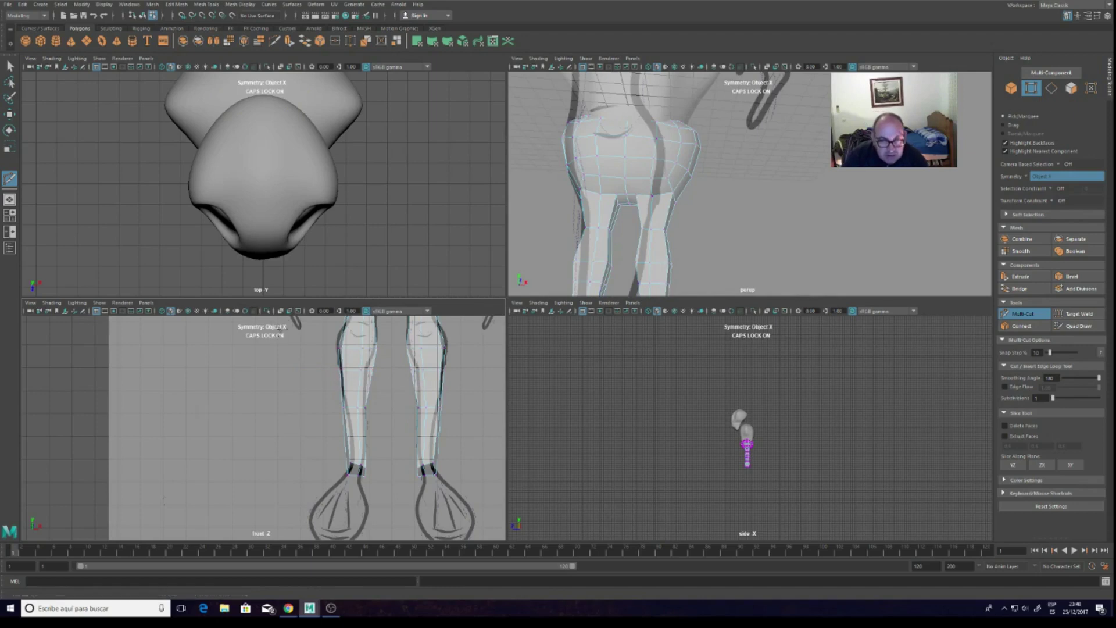
left_click(8, 147)
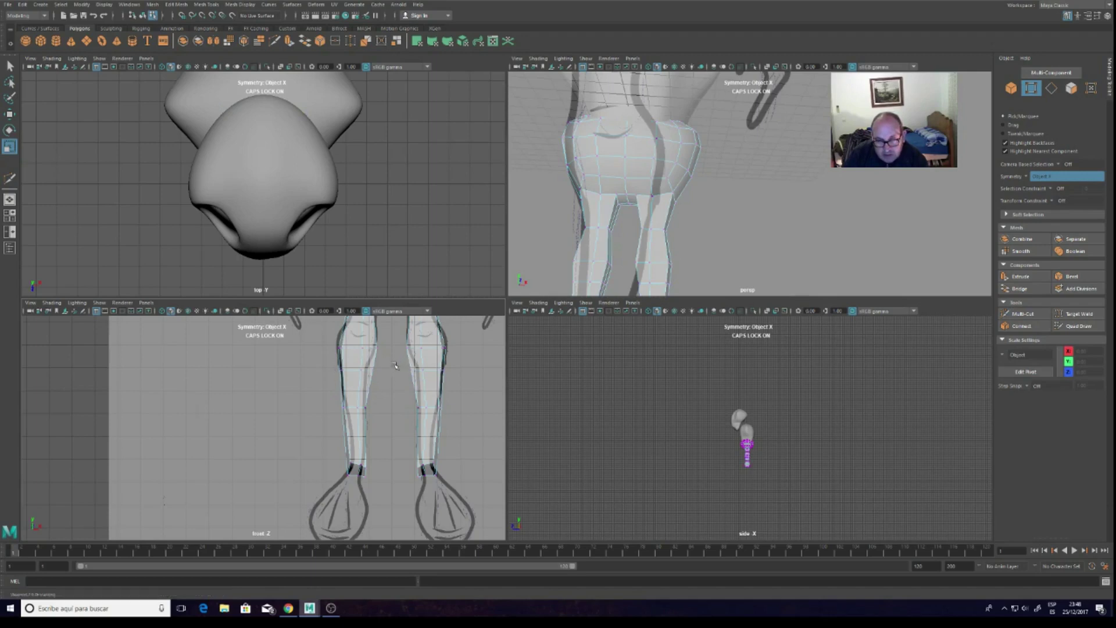
Slide a row of upper leg vertices along X to match the drawn outline
left_click_drag(389, 361, 373, 378)
left_click(10, 114)
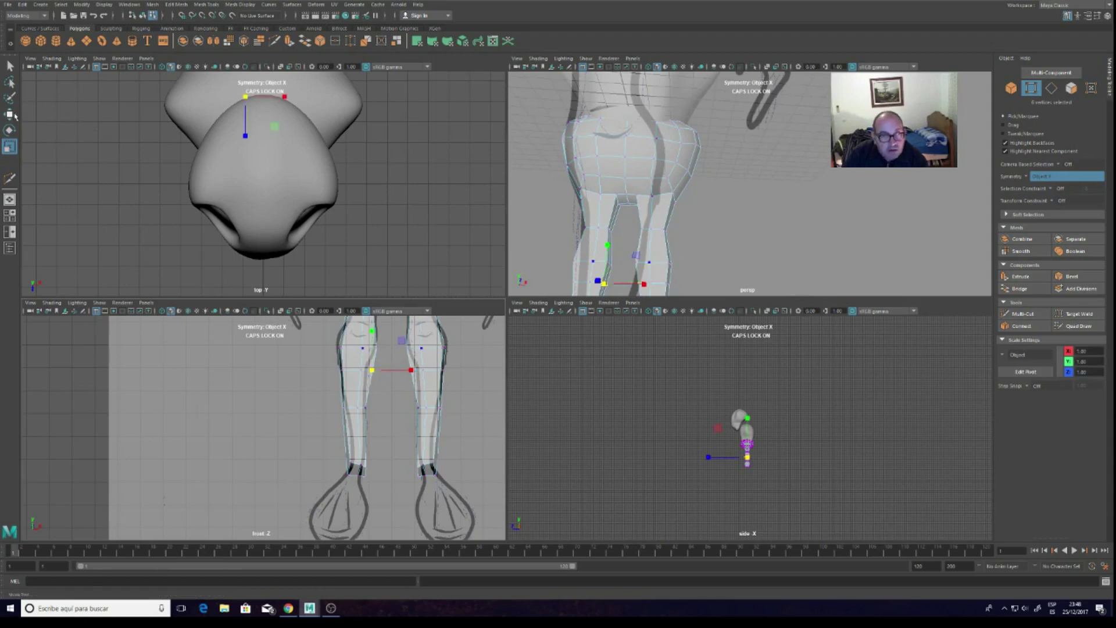
left_click_drag(418, 371, 364, 366)
left_click(363, 371)
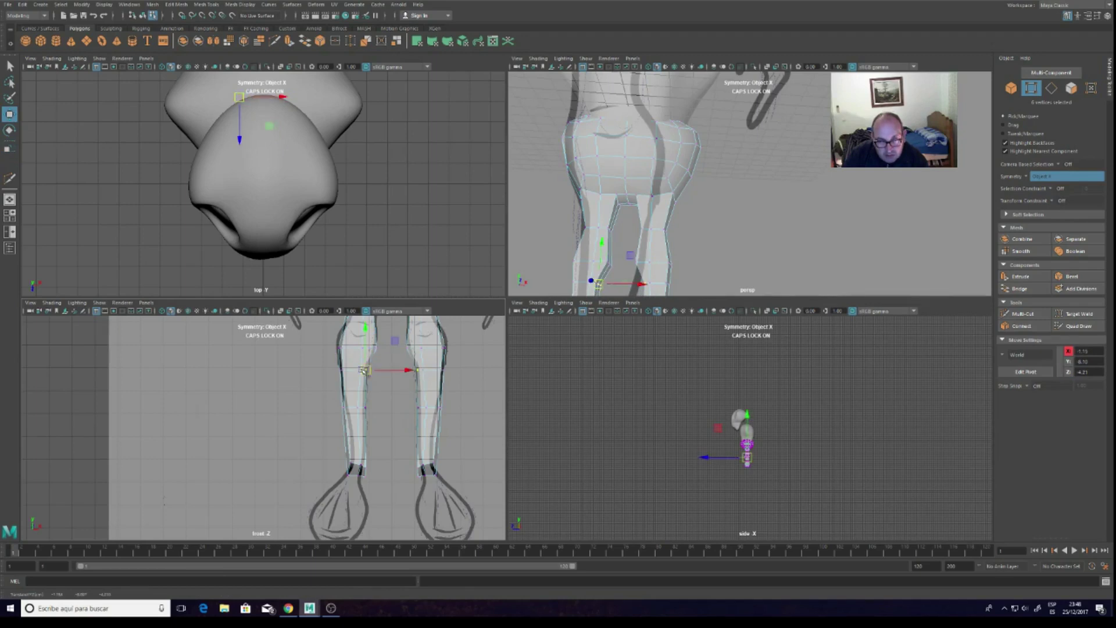
scroll(357, 368, "up", 3)
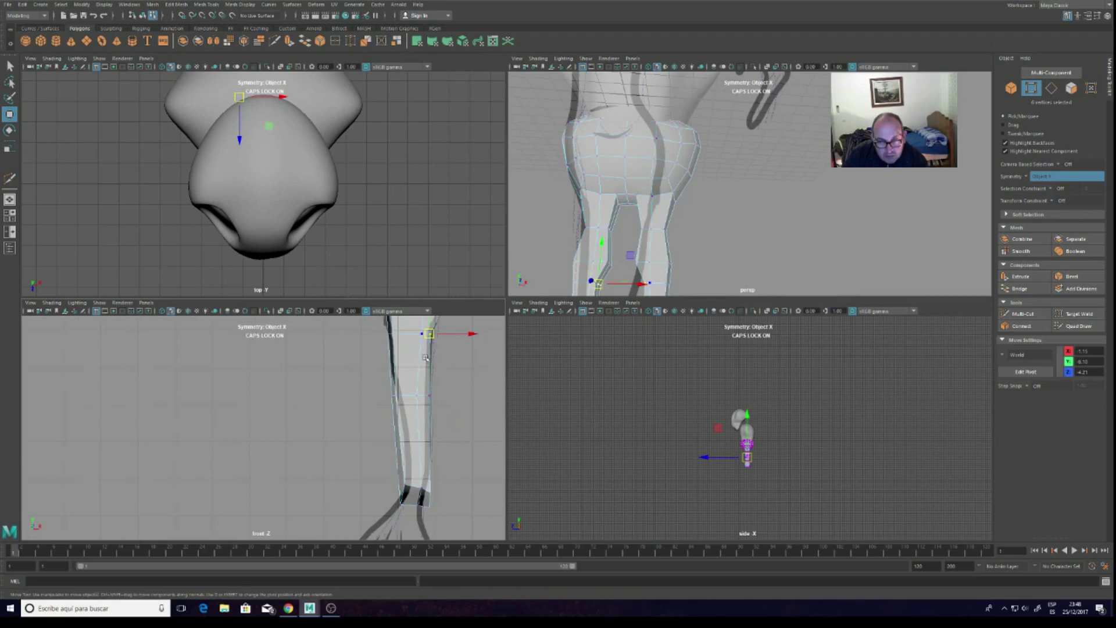
left_click_drag(423, 334, 460, 334)
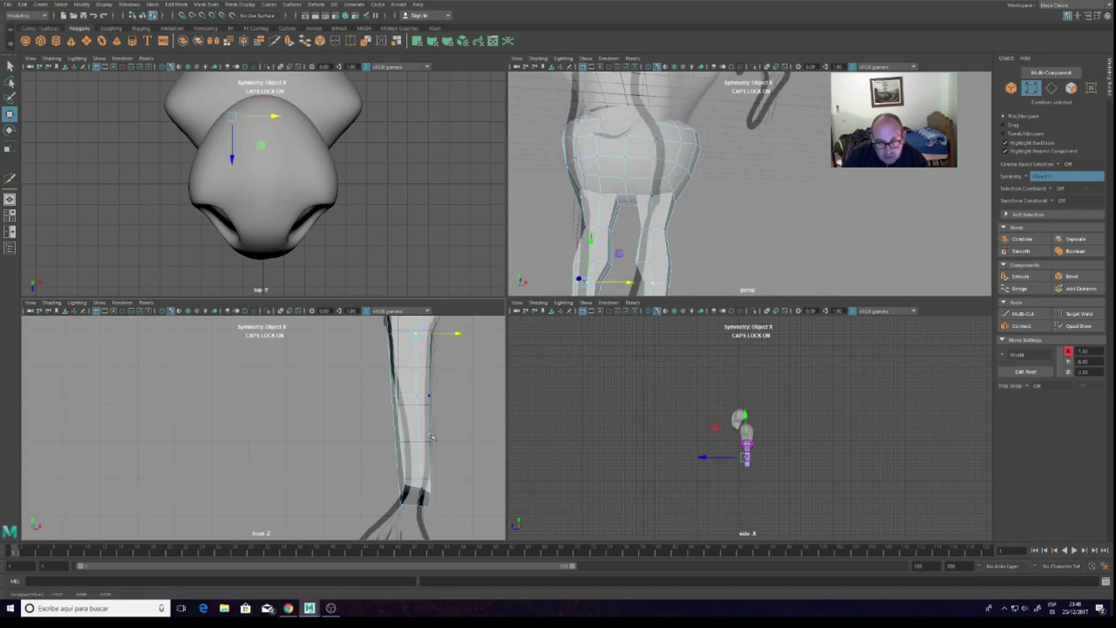
Shift the leg-bottom vertices along X, redoing the move after an undo
left_click(421, 491)
left_click_drag(455, 487, 453, 505)
left_click(420, 506)
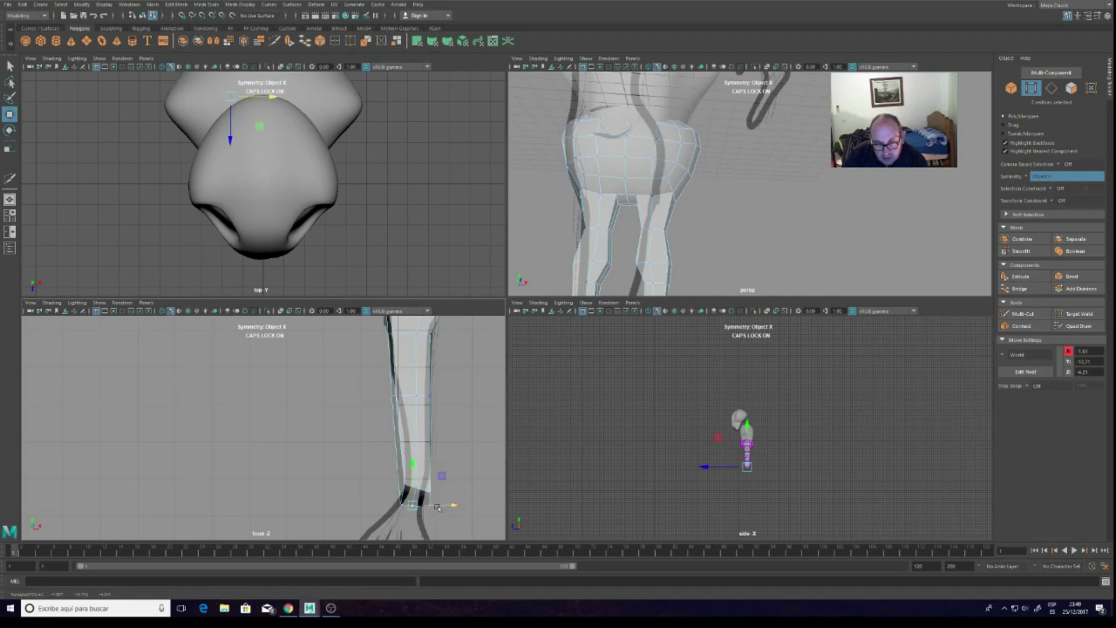
left_click(434, 495)
left_click_drag(463, 492, 457, 490)
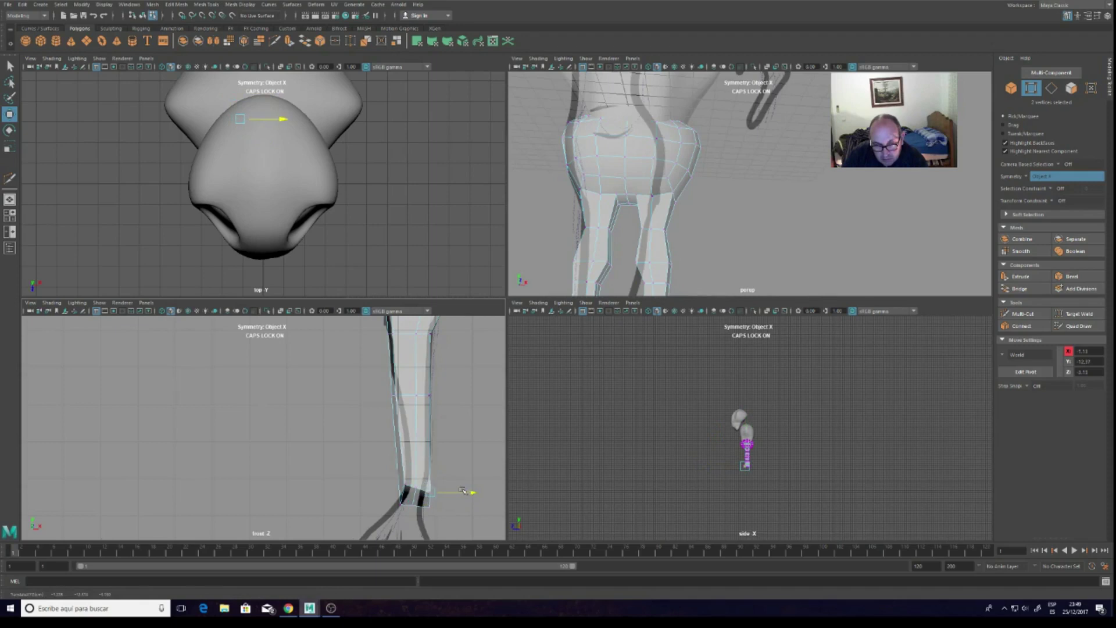
left_click_drag(458, 490, 461, 485)
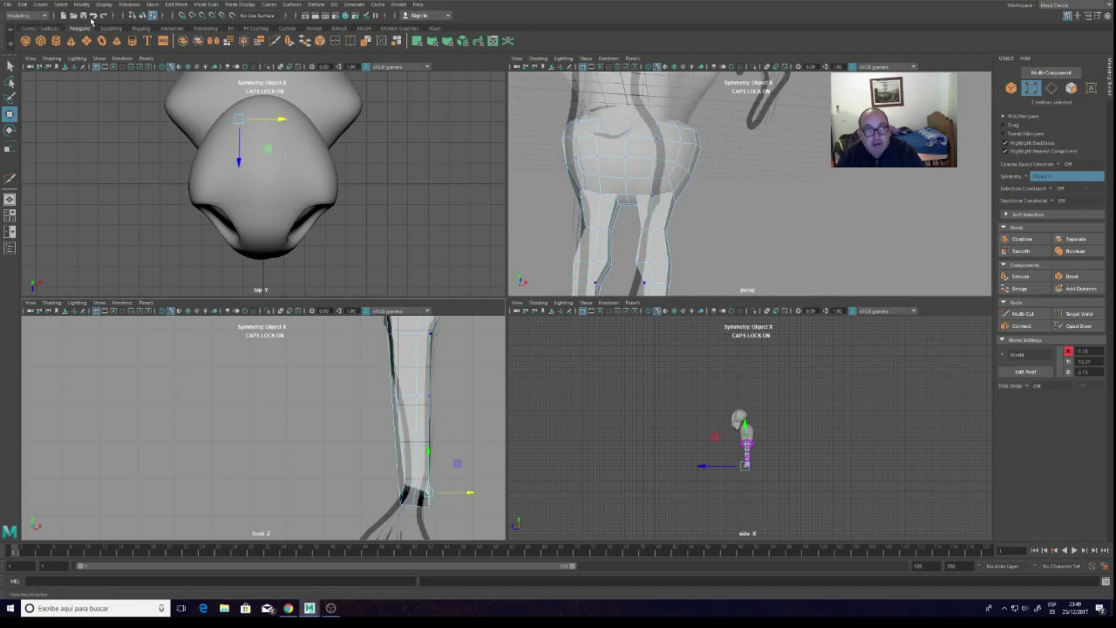
key("ctrl+z")
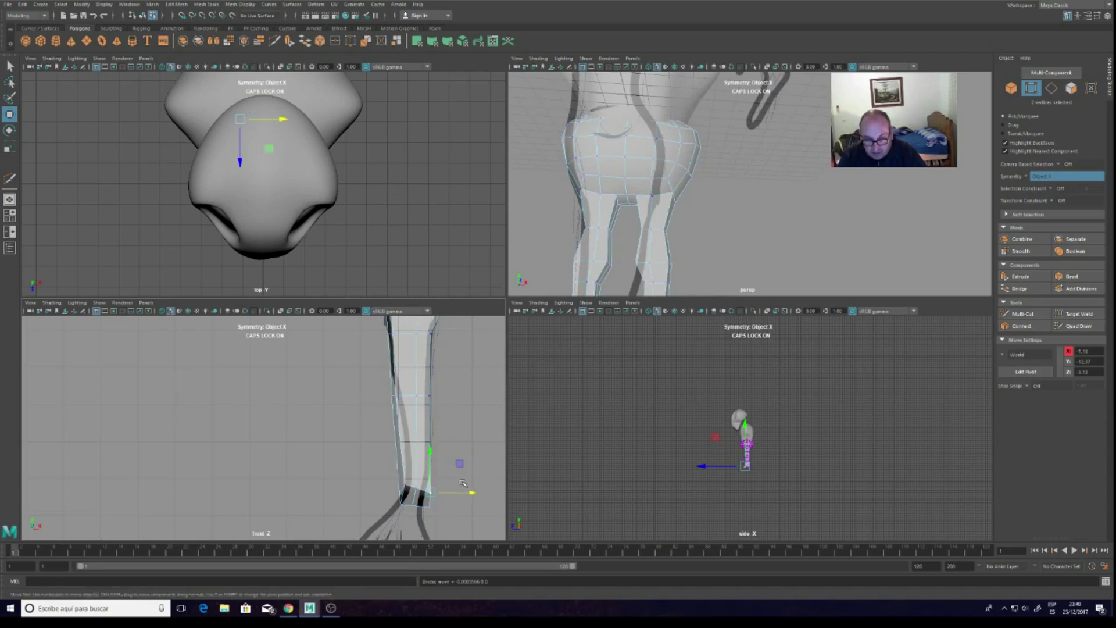
left_click(442, 496)
left_click_drag(475, 496, 472, 494)
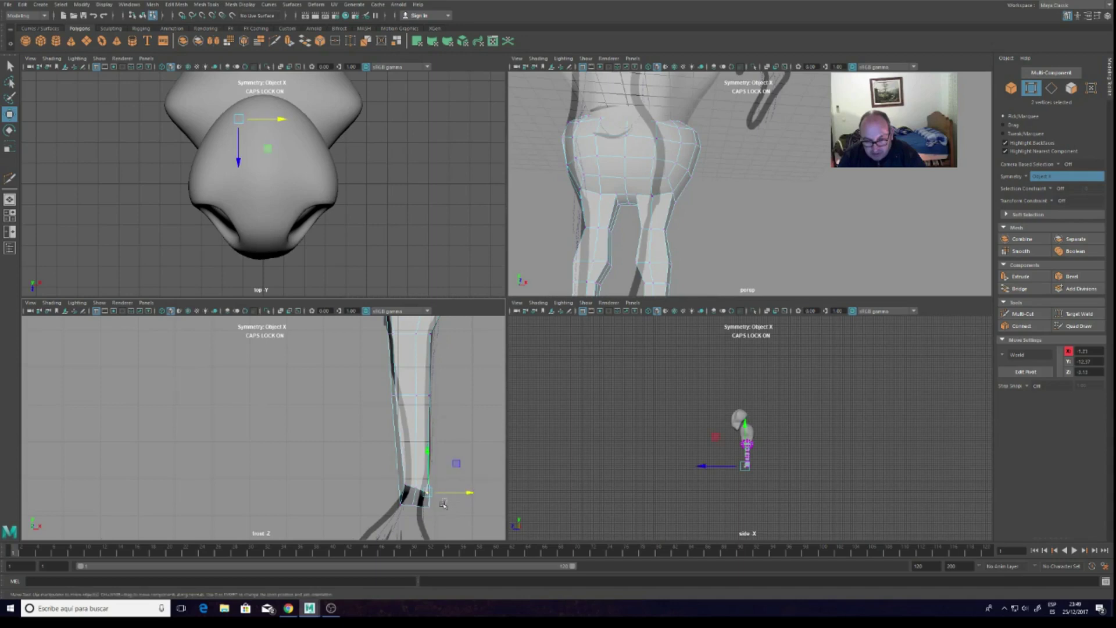
left_click(461, 498)
mouse_move(445, 496)
left_mouse_down()
mouse_move(420, 519)
mouse_move(466, 504)
left_mouse_up()
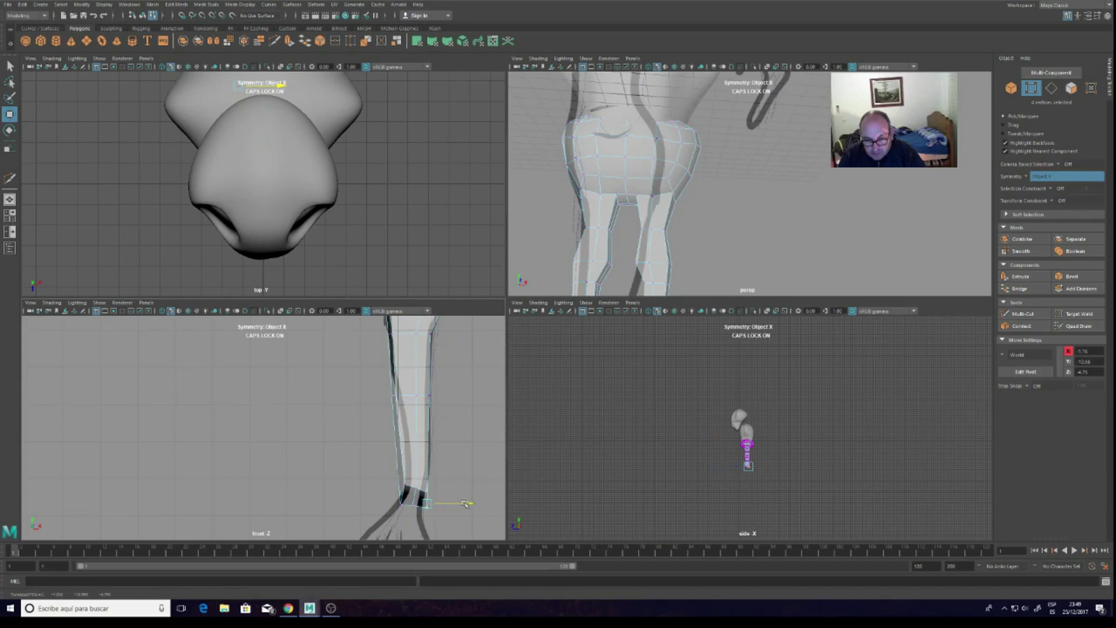
Orbit to face the legs, then raise both legs' foot vertices slightly along Y
scroll(605, 197, "down", 3)
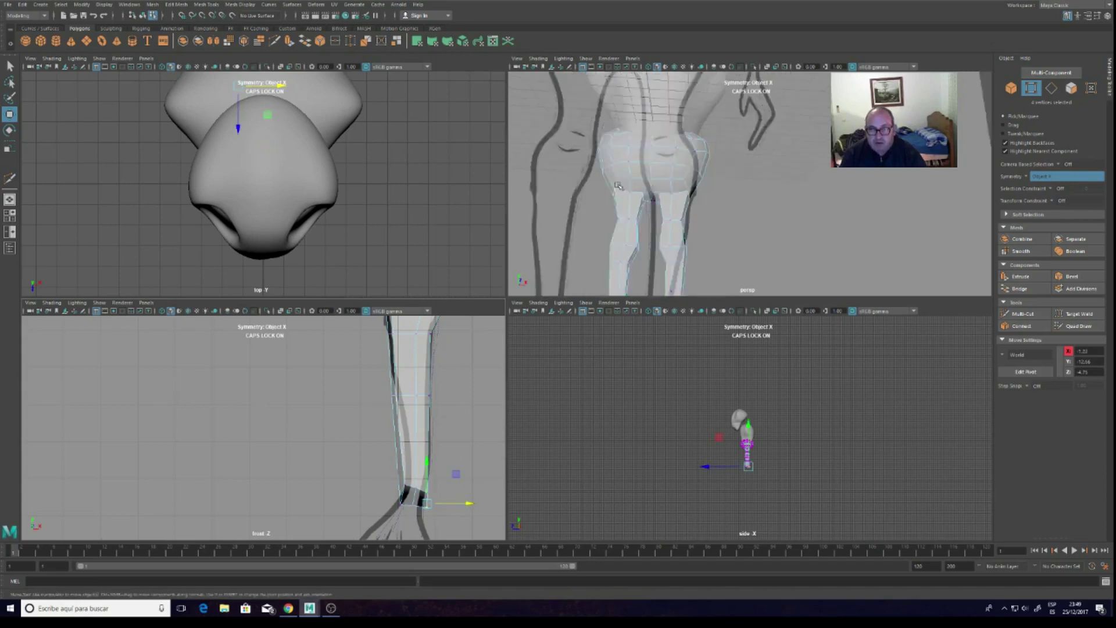
scroll(616, 187, "down", 4)
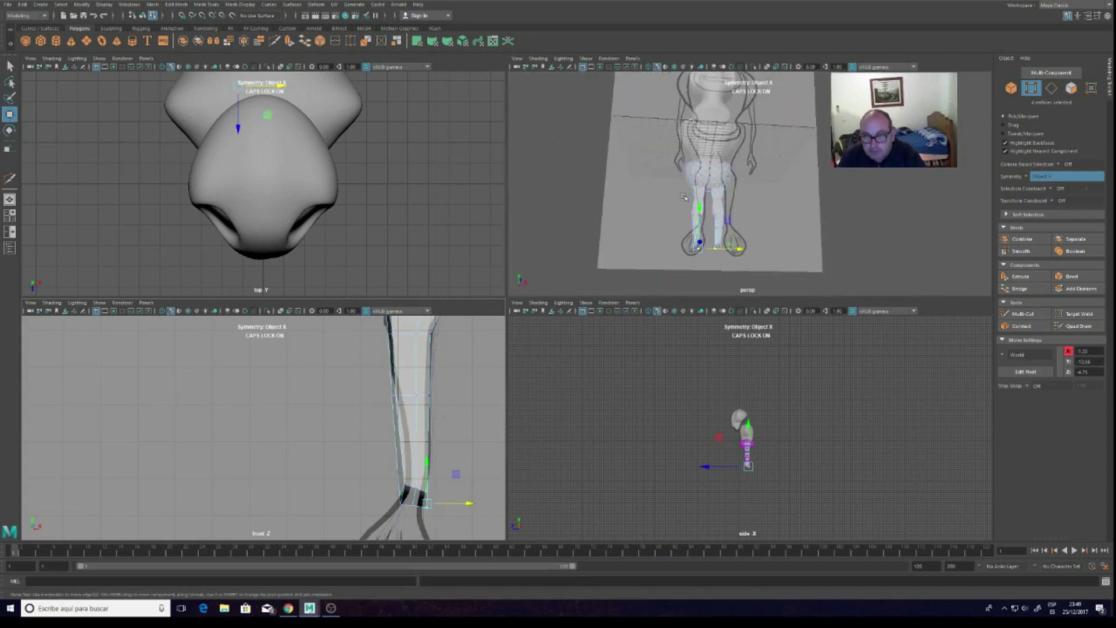
left_click_drag(758, 186, 690, 172, "alt")
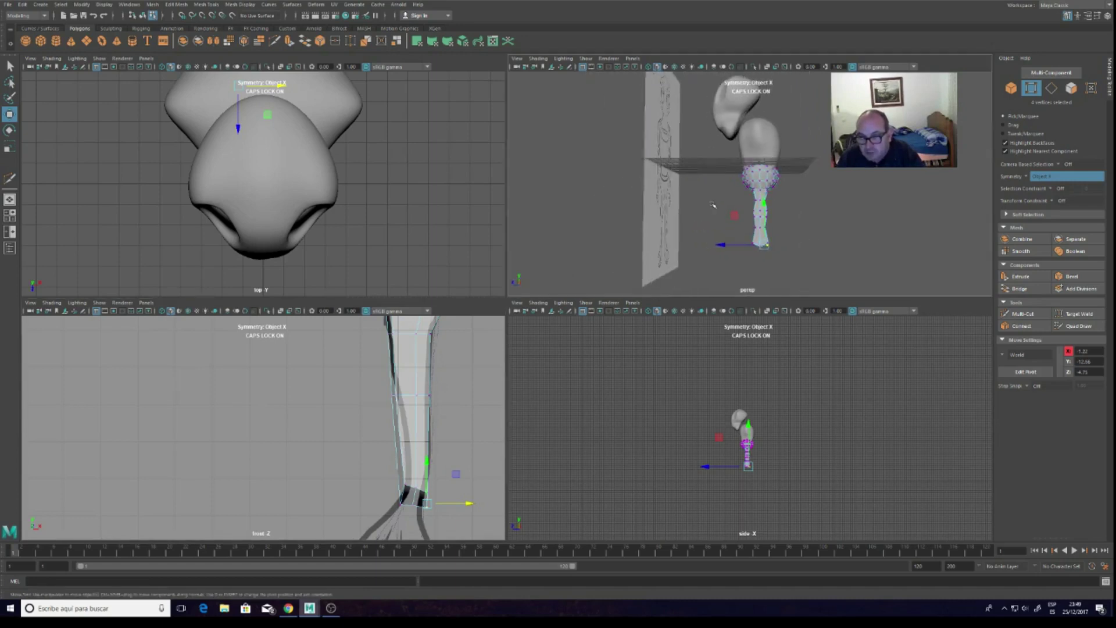
scroll(710, 232, "up", 3)
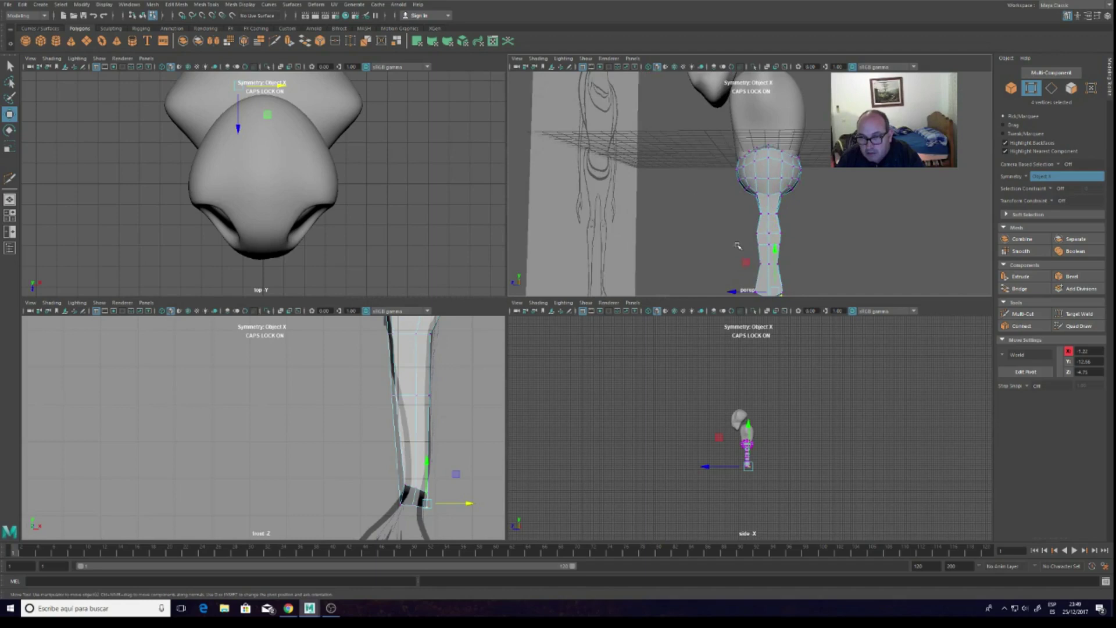
scroll(756, 221, "up", 2)
scroll(767, 198, "up", 2)
scroll(777, 177, "up", 2)
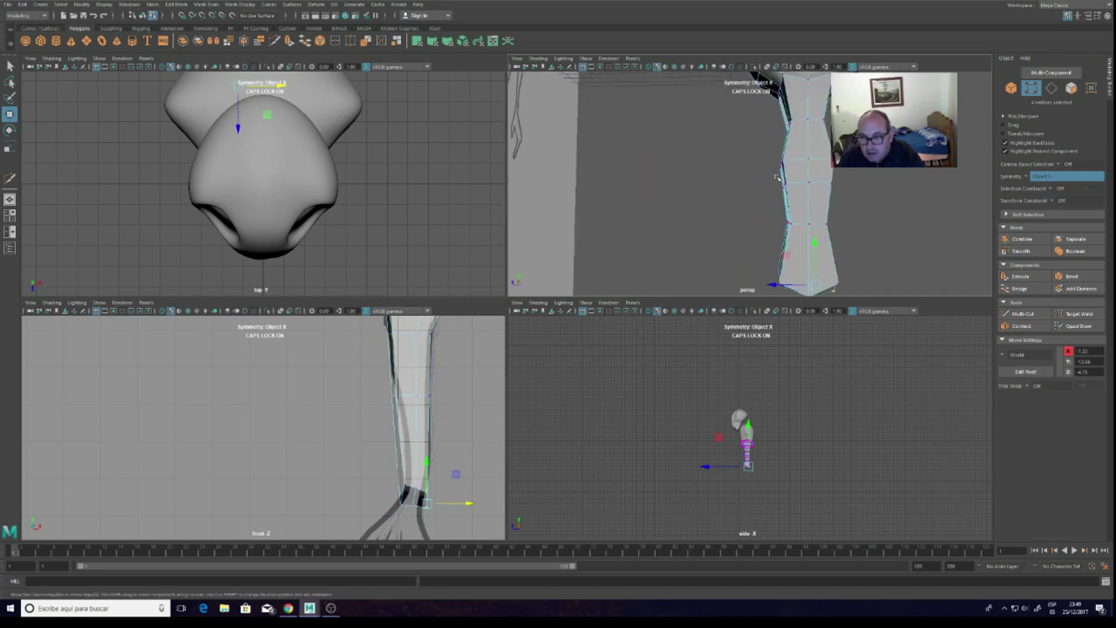
left_click_drag(786, 198, 674, 188, "alt")
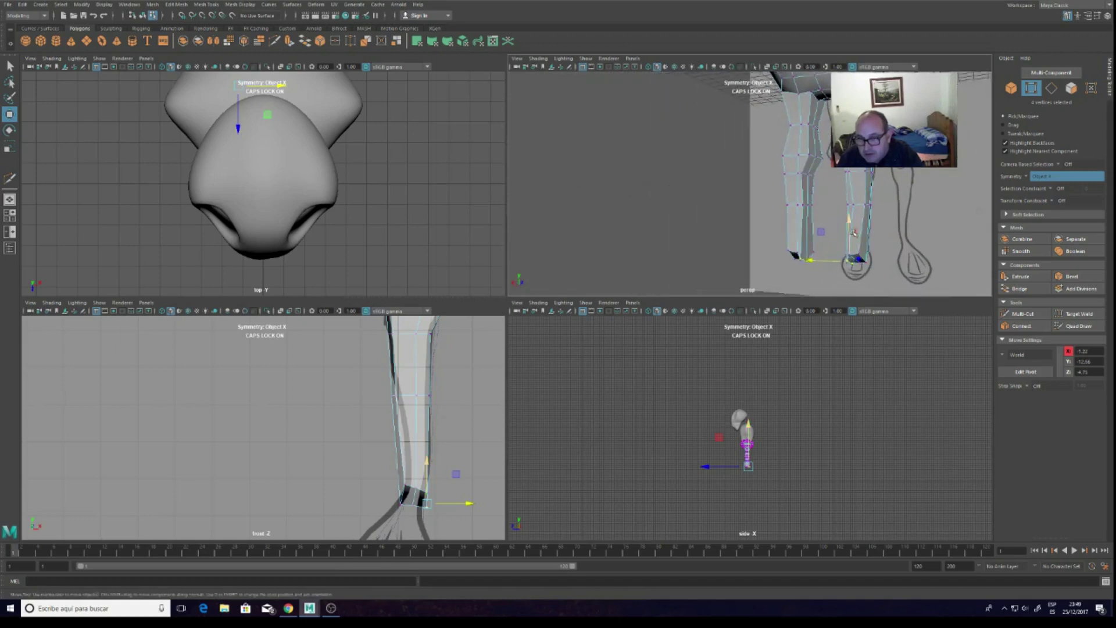
left_click_drag(850, 228, 845, 219)
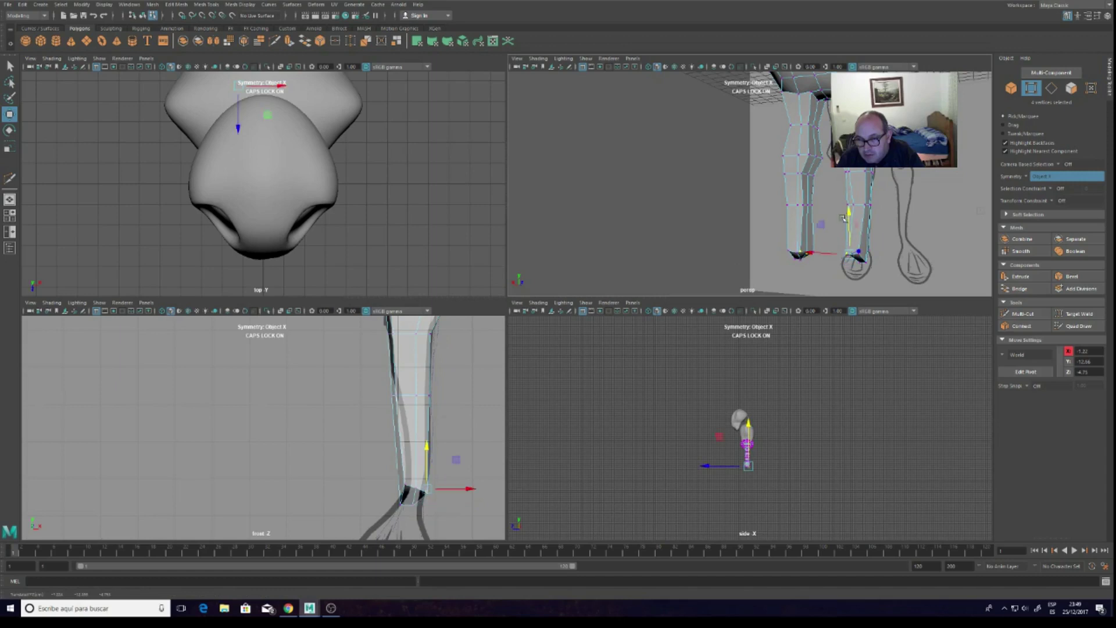
left_click(800, 258)
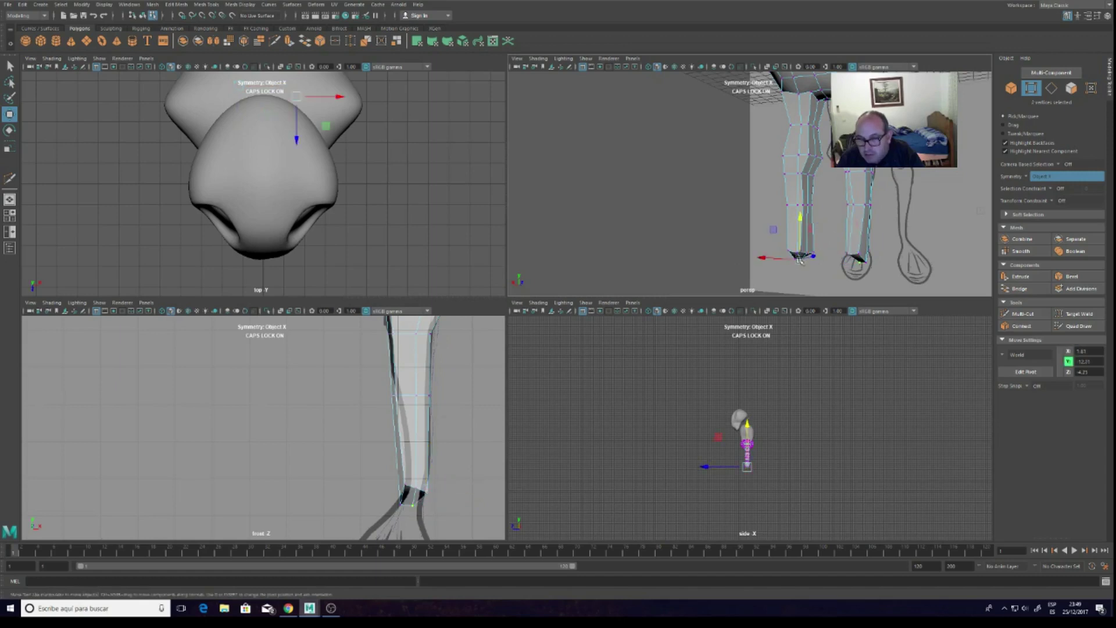
left_click_drag(801, 243, 796, 260)
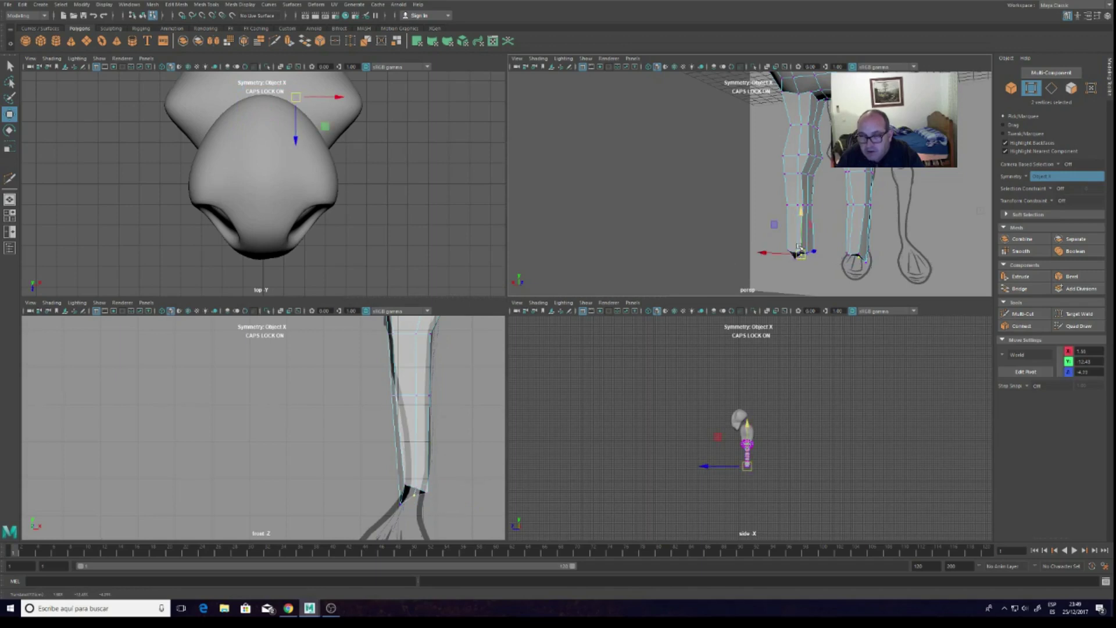
Frame the foot and raise its tip vertex upward
key("f")
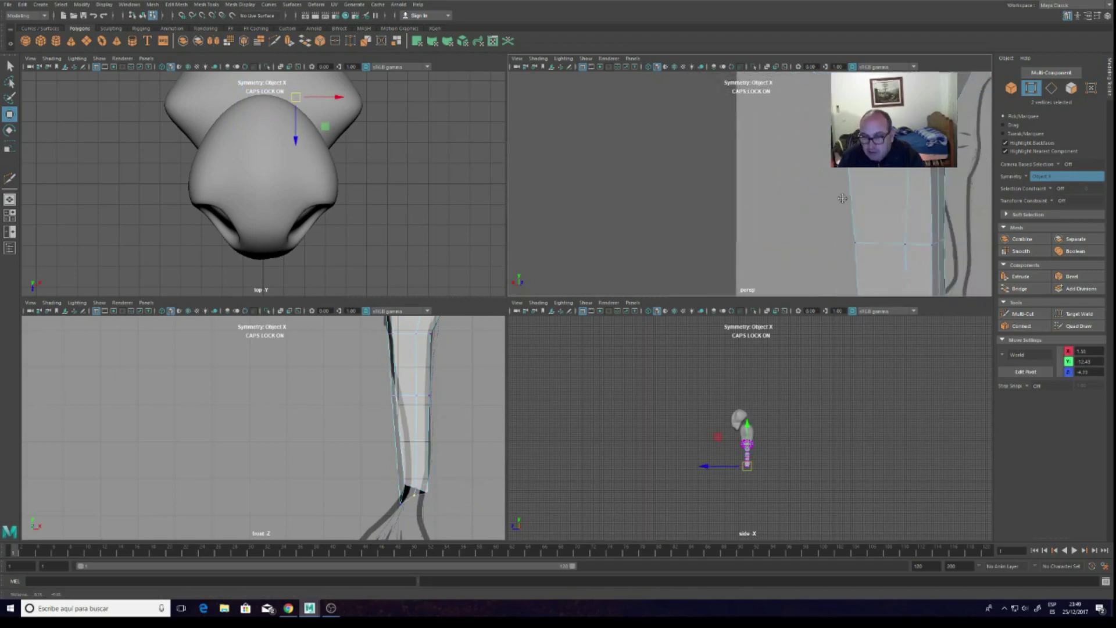
scroll(769, 100, "down", 3)
scroll(769, 99, "down", 3)
scroll(801, 214, "down", 1)
left_click(784, 222)
left_click_drag(789, 197, 788, 170)
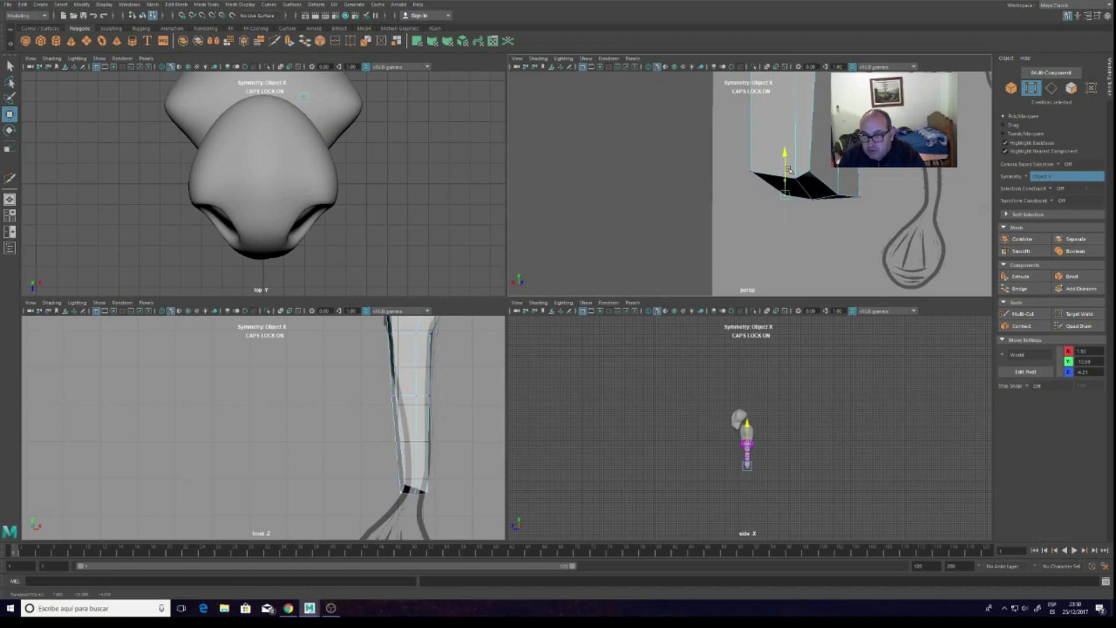
left_click_drag(789, 170, 814, 179)
Raise the foot's left corner and bottom vertices, and shift the sole's tip vertex right
left_click(816, 200)
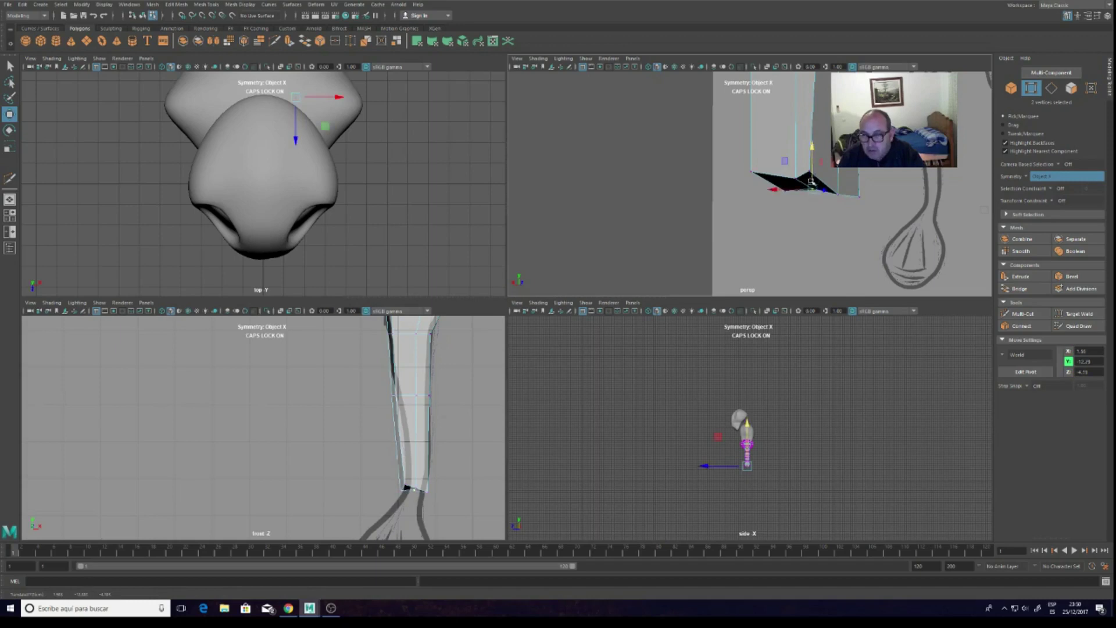
left_click(751, 173)
left_click_drag(752, 152, 754, 145)
left_click(785, 187)
mouse_move(785, 185)
left_mouse_down()
mouse_move(786, 172)
mouse_move(818, 171)
left_mouse_up()
left_click(811, 176)
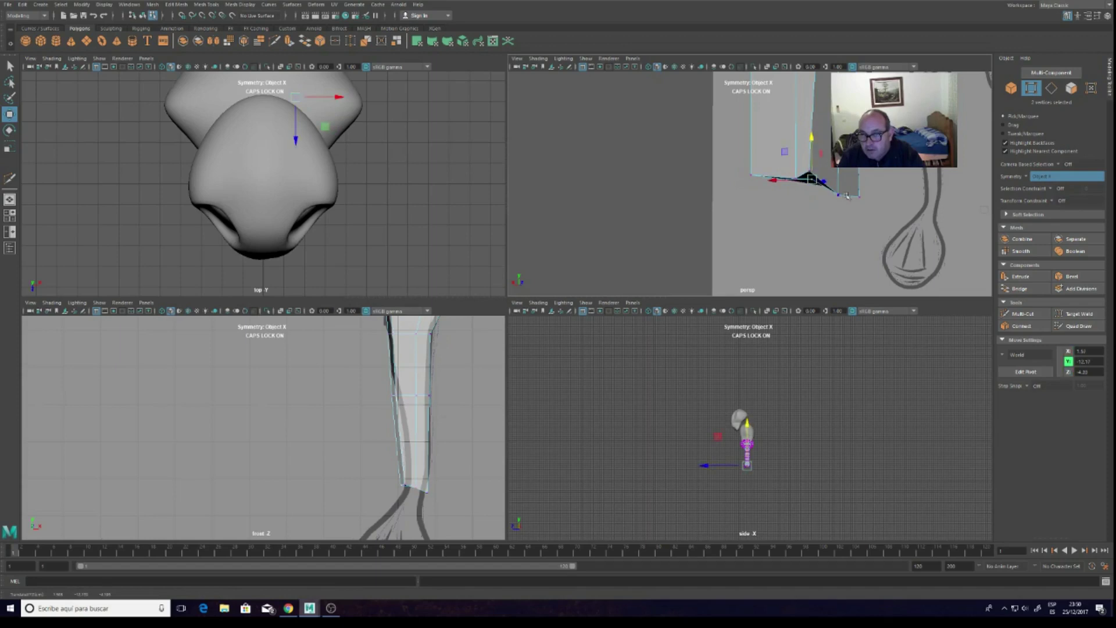
mouse_move(812, 175)
left_mouse_down()
mouse_move(859, 191)
mouse_move(849, 212)
mouse_move(864, 197)
mouse_move(821, 214)
mouse_move(712, 210)
left_mouse_up()
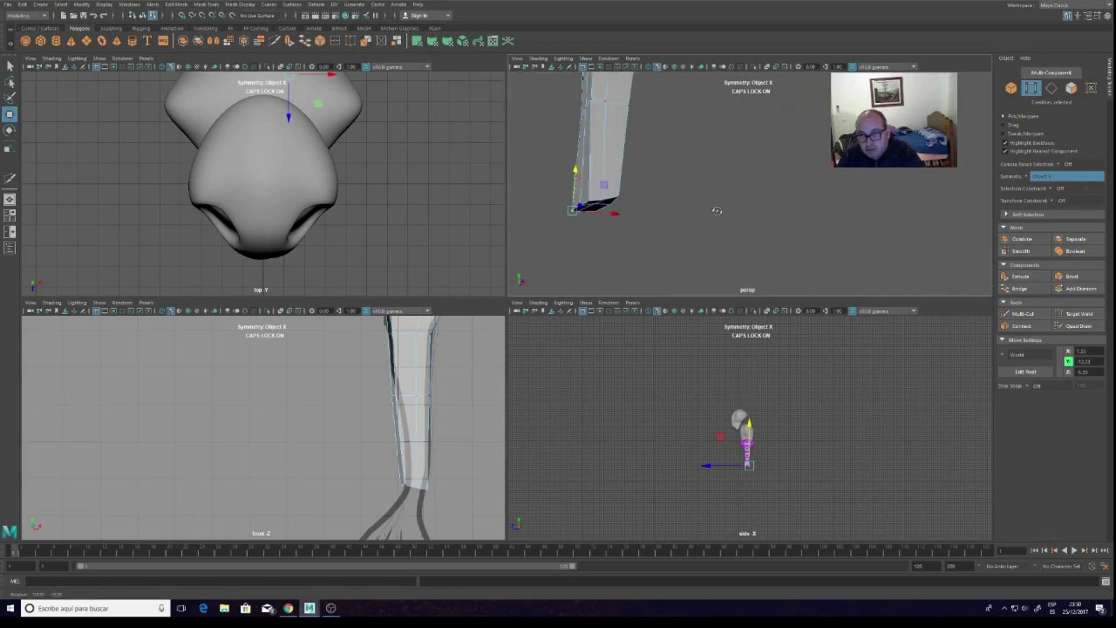
Select the leg-bottom corner vertex and frame the leg mesh in side view
left_click(626, 200)
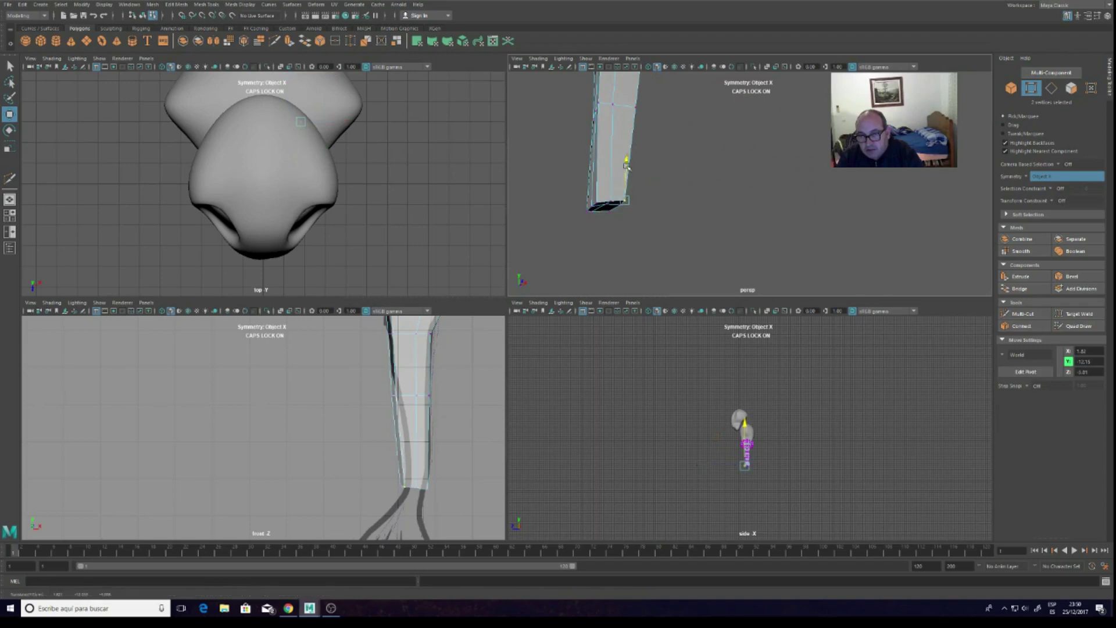
mouse_move(723, 193)
left_mouse_down("alt")
mouse_move(634, 198)
mouse_move(824, 206)
mouse_move(740, 200)
mouse_move(799, 190)
mouse_move(788, 224)
left_mouse_up("alt")
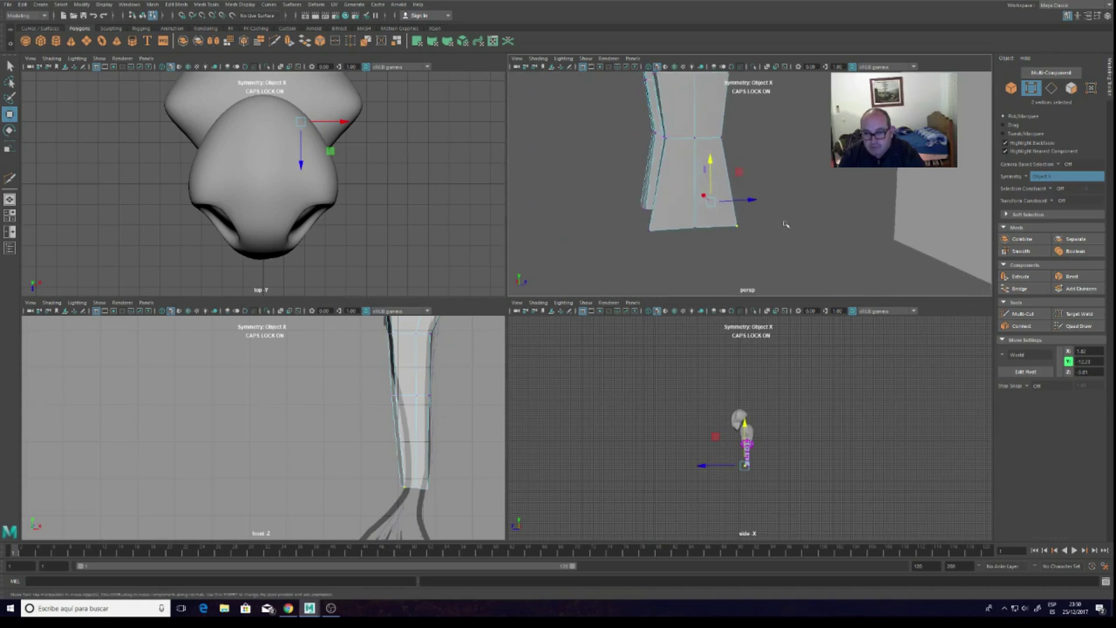
scroll(788, 407, "up", 2)
scroll(789, 427, "up", 3)
scroll(792, 436, "up", 5)
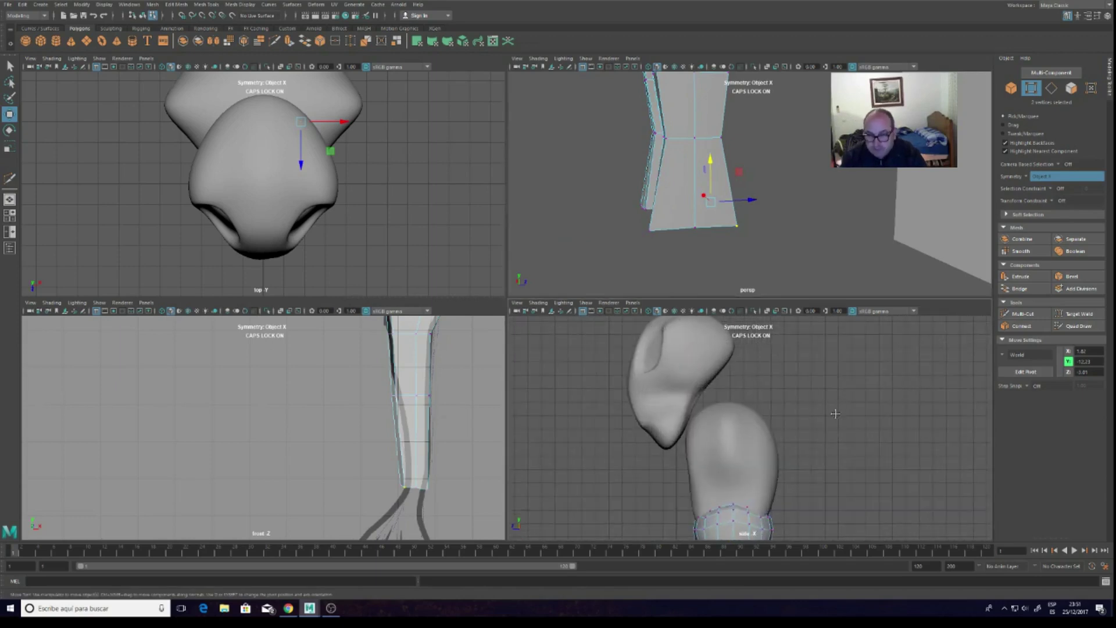
key("f")
scroll(779, 419, "up", 2)
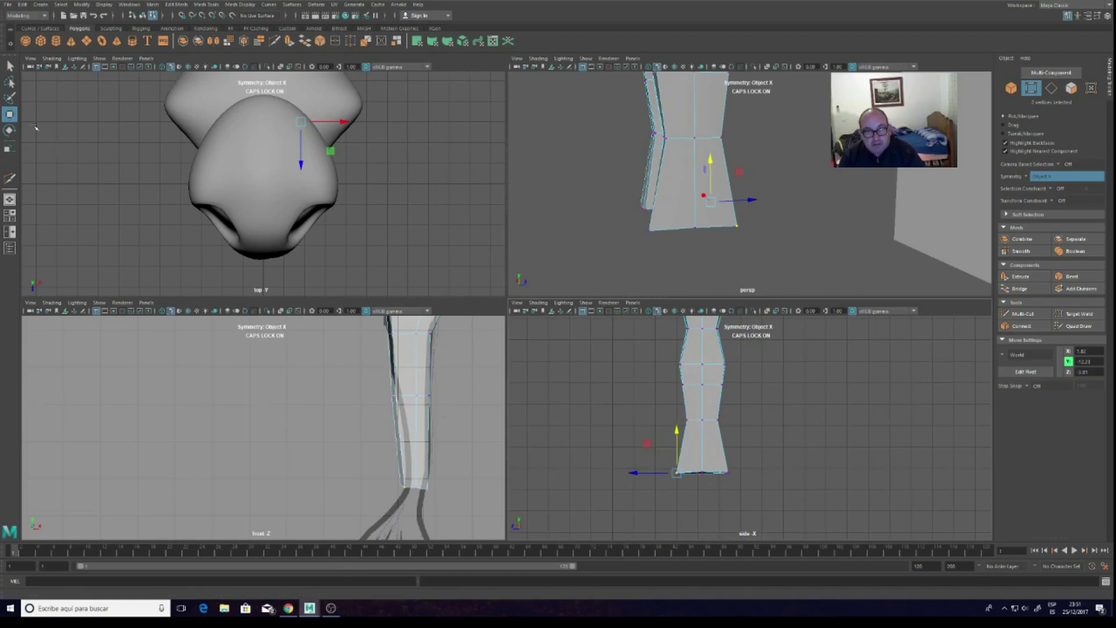
Marquee-select the other leg's bottom vertices in side view and shift them left
mouse_move(637, 451)
left_mouse_down()
mouse_move(684, 495)
mouse_move(646, 473)
left_mouse_up()
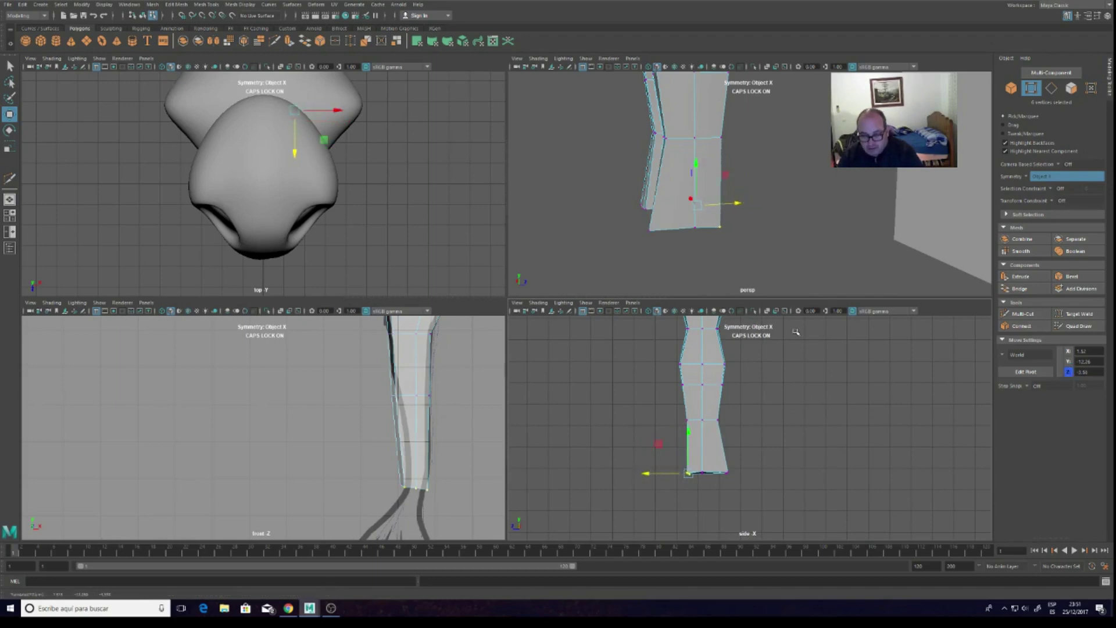
left_click_drag(830, 232, 767, 224, "alt")
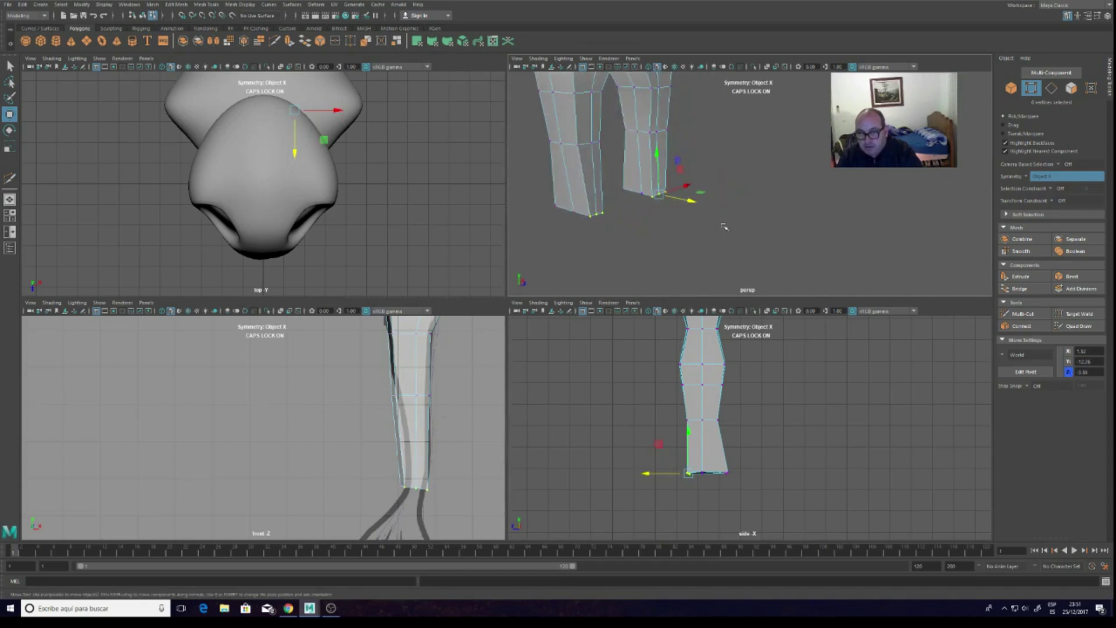
left_click_drag(725, 227, 773, 233, "alt")
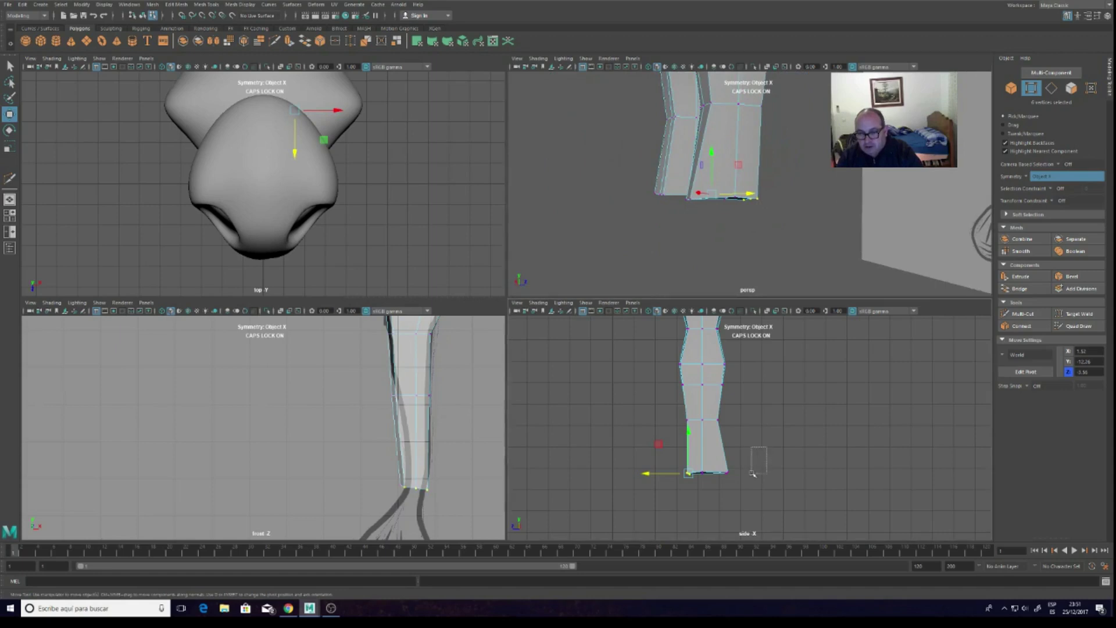
left_click_drag(759, 466, 721, 489)
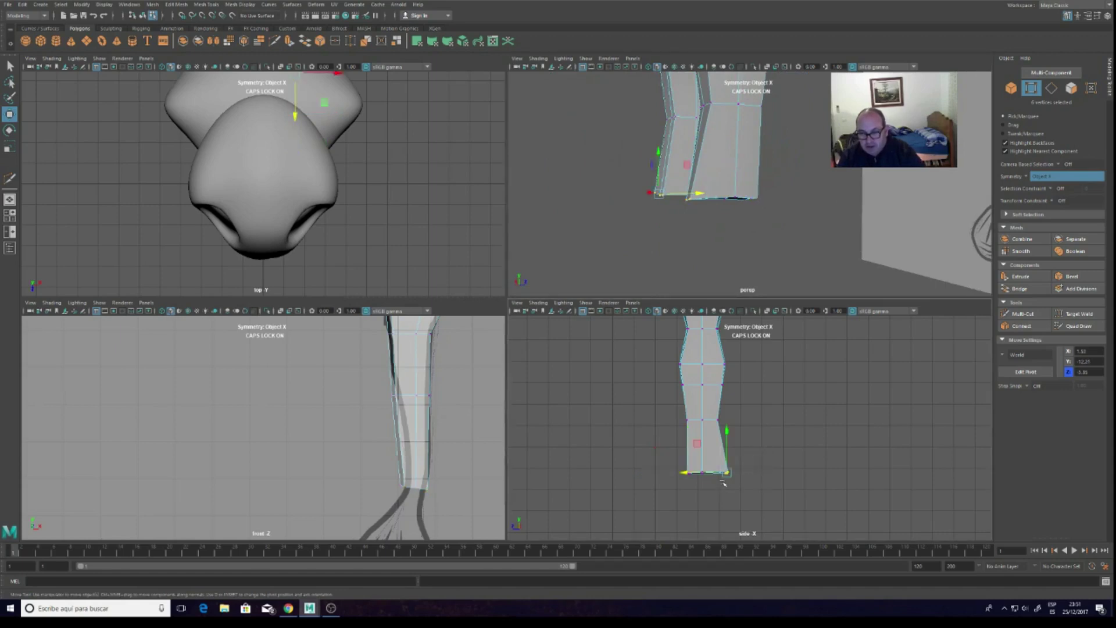
left_click_drag(732, 216, 727, 230, "alt")
left_click_drag(687, 474, 675, 475)
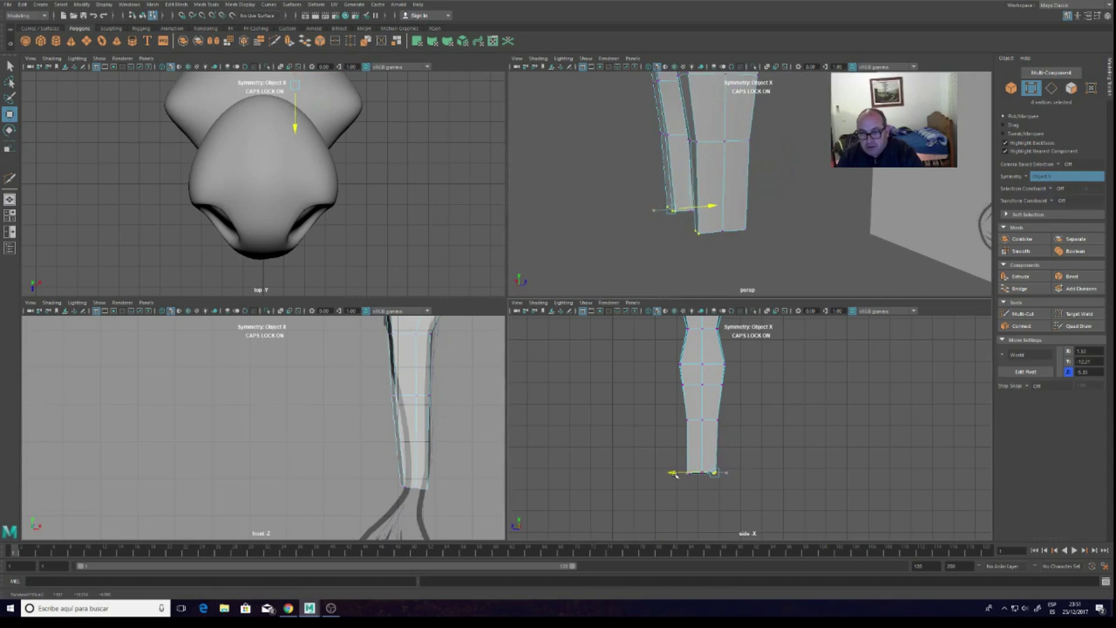
scroll(674, 474, "down", 5)
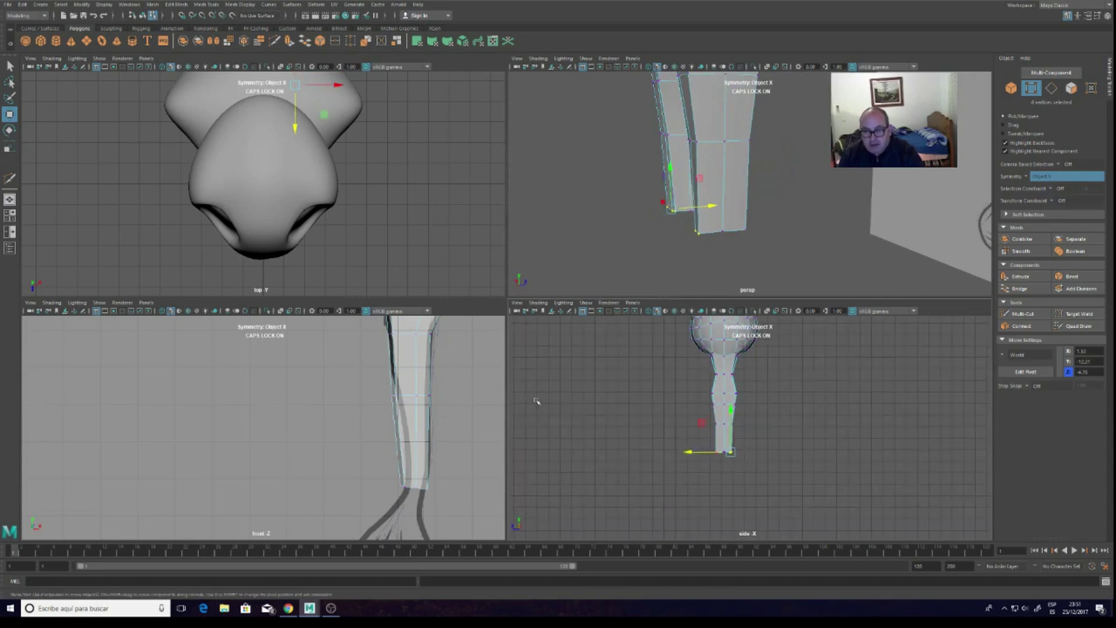
scroll(451, 397, "down", 3)
scroll(451, 398, "down", 2)
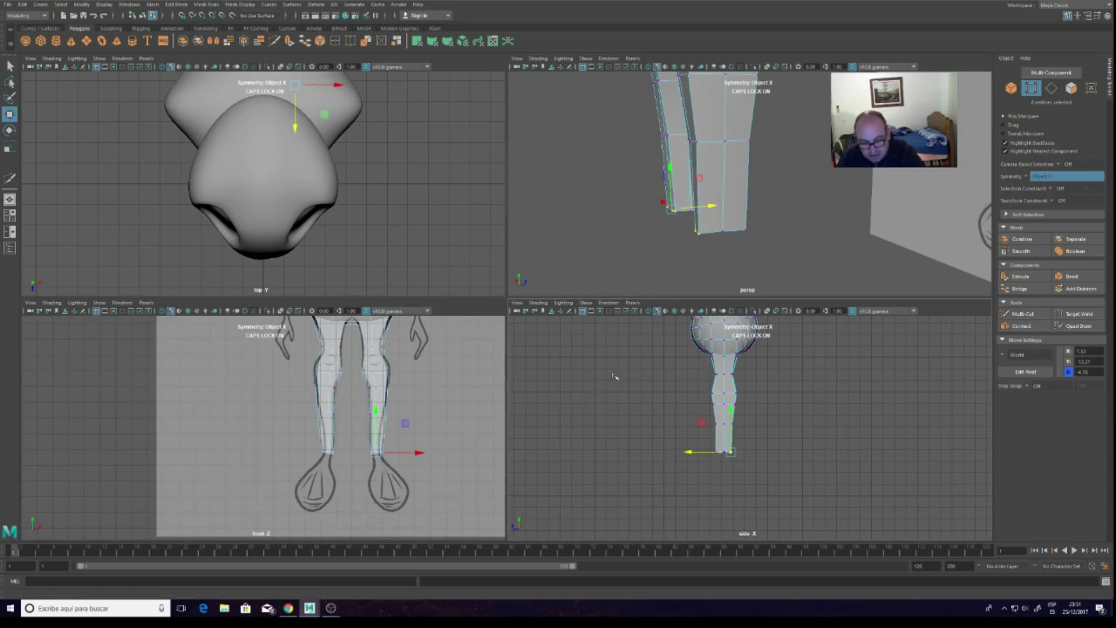
Turn on smooth mesh preview for the legs and orbit to view them sideways
key("3")
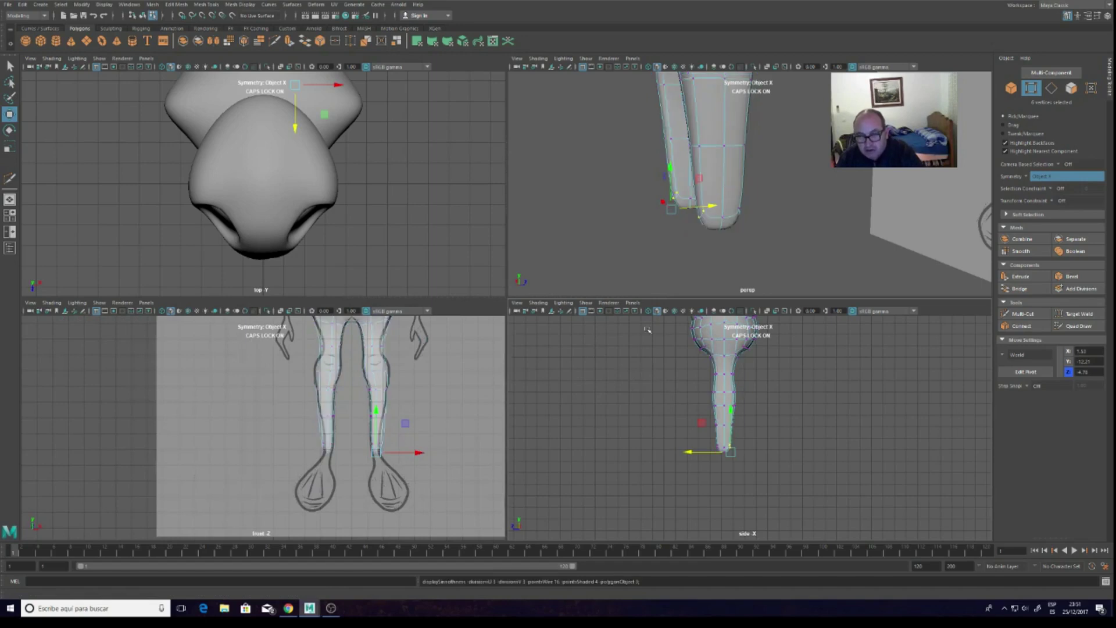
scroll(721, 192, "down", 3)
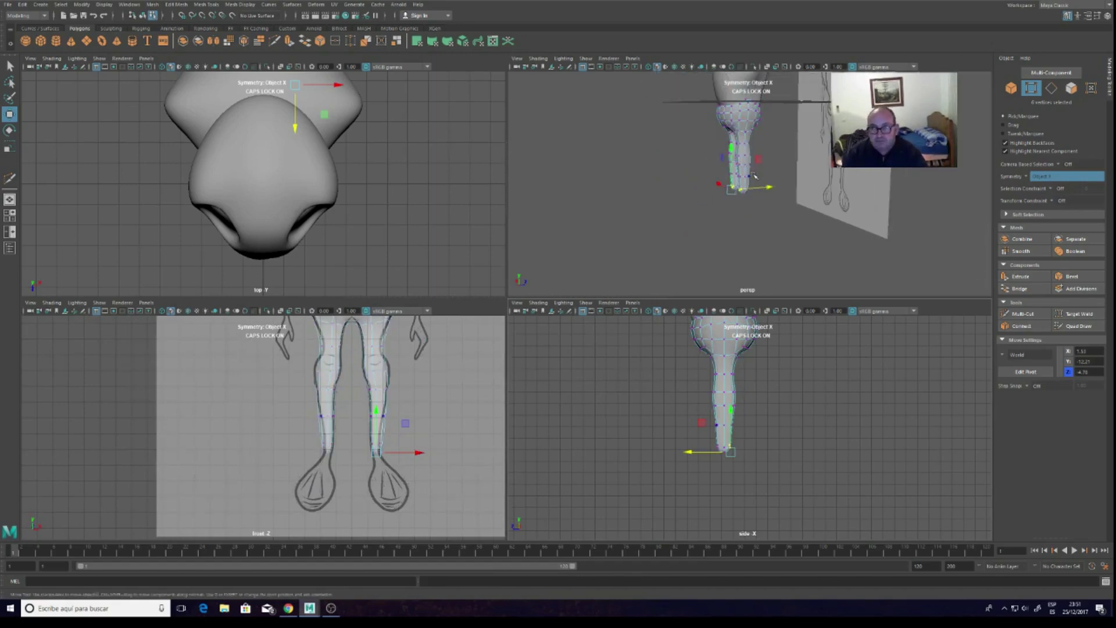
mouse_move(807, 182)
left_mouse_down("alt")
mouse_move(969, 174)
mouse_move(741, 164)
mouse_move(801, 142)
left_mouse_up("alt")
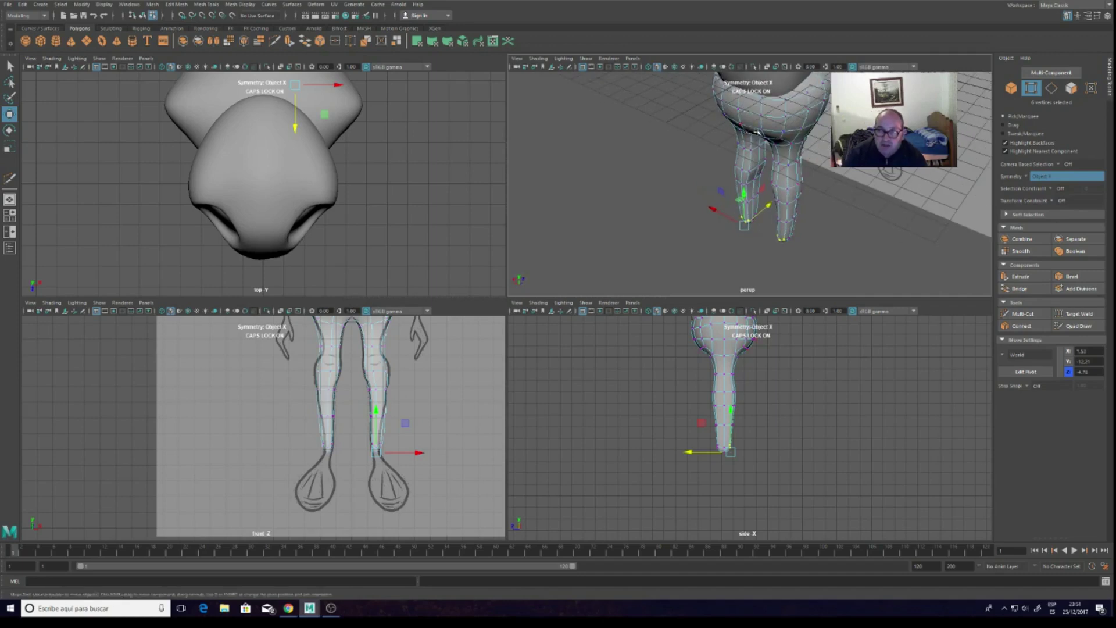
scroll(758, 133, "down", 3)
scroll(757, 132, "down", 2)
mouse_move(756, 134)
left_mouse_down("alt")
mouse_move(725, 136)
mouse_move(756, 142)
left_mouse_up("alt")
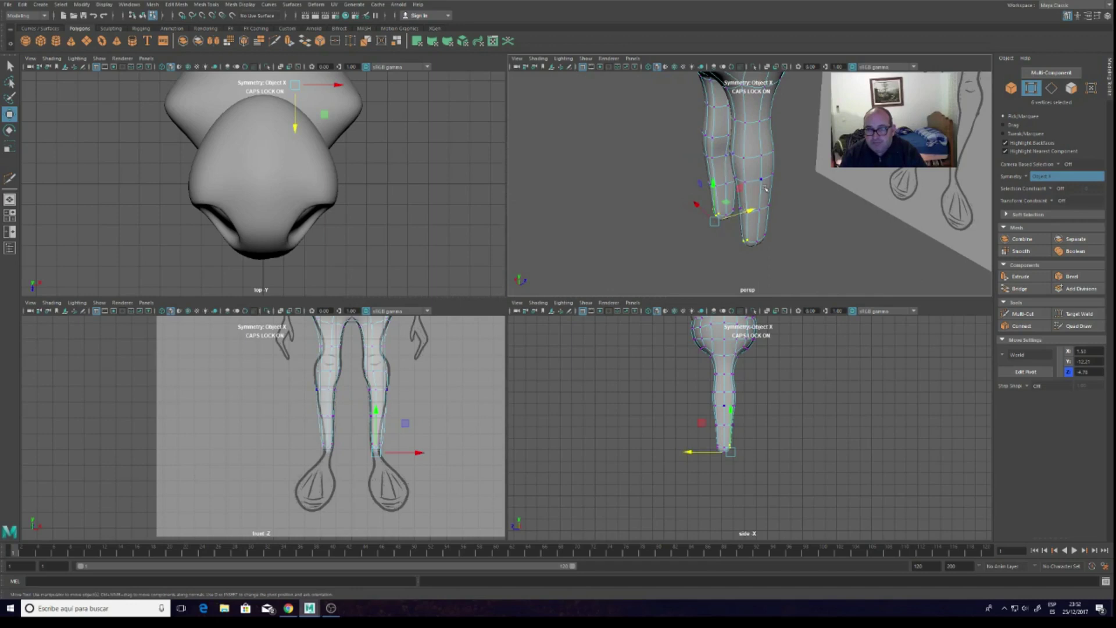
scroll(766, 187, "down", 4)
scroll(780, 165, "down", 2)
Orbit to a new angle on both legs and select another pair of leg vertices
scroll(785, 160, "up", 3)
scroll(773, 160, "up", 2)
scroll(756, 158, "up", 2)
mouse_move(760, 150)
left_mouse_down("alt")
mouse_move(783, 152)
mouse_move(758, 173)
left_mouse_up("alt")
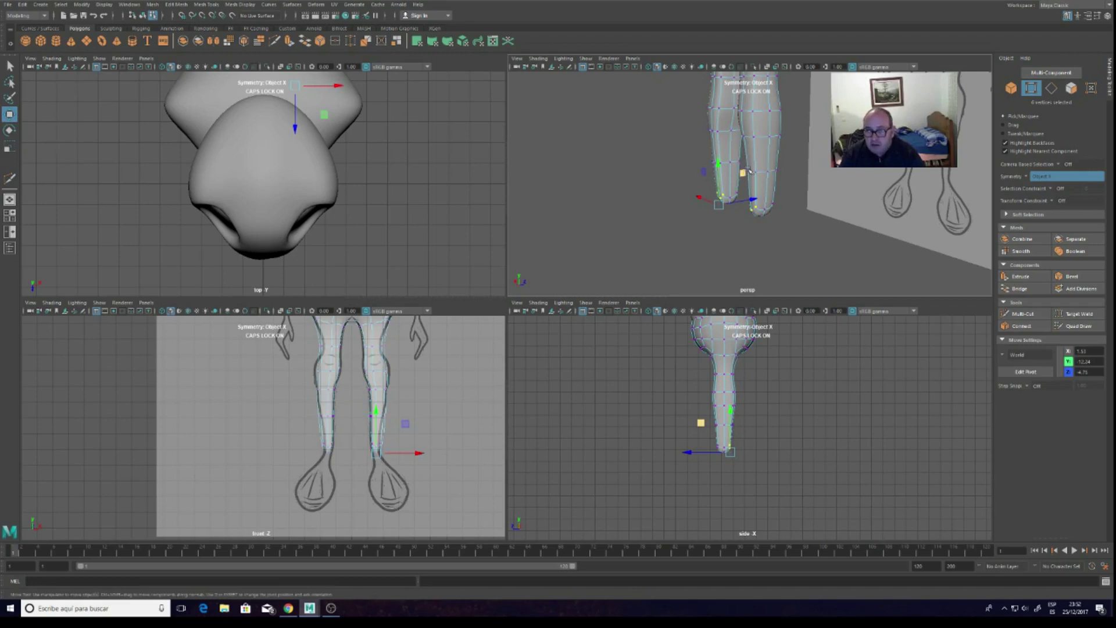
scroll(749, 171, "up", 2)
scroll(756, 163, "up", 2)
left_click(742, 131)
scroll(761, 145, "down", 3)
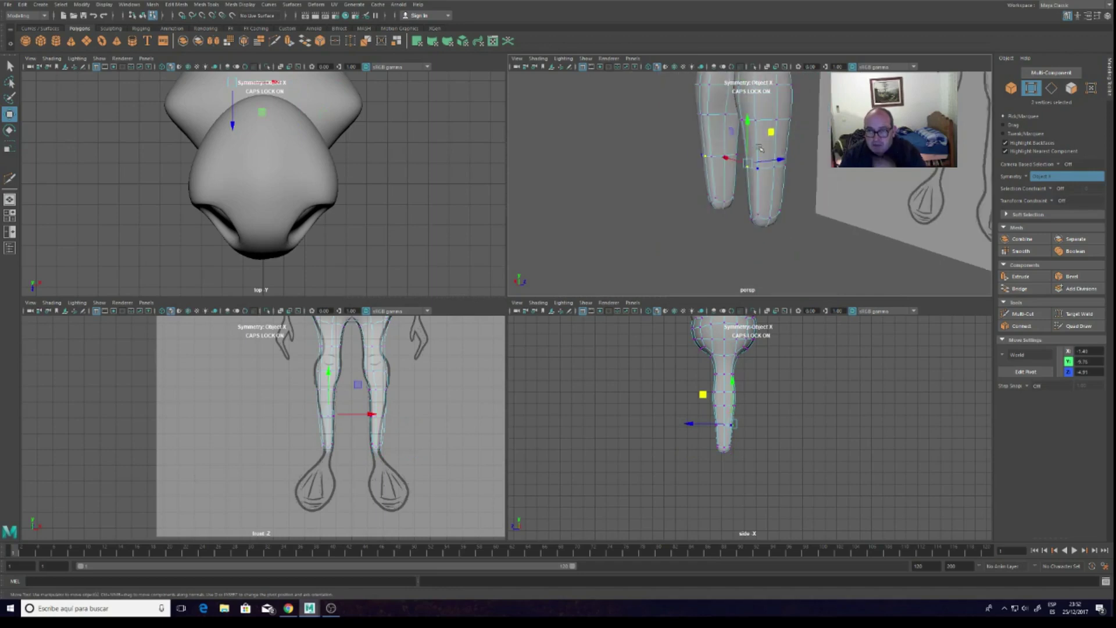
Undo a trial knee move and enable soft selection with a smaller falloff radius
left_click_drag(781, 159, 784, 160)
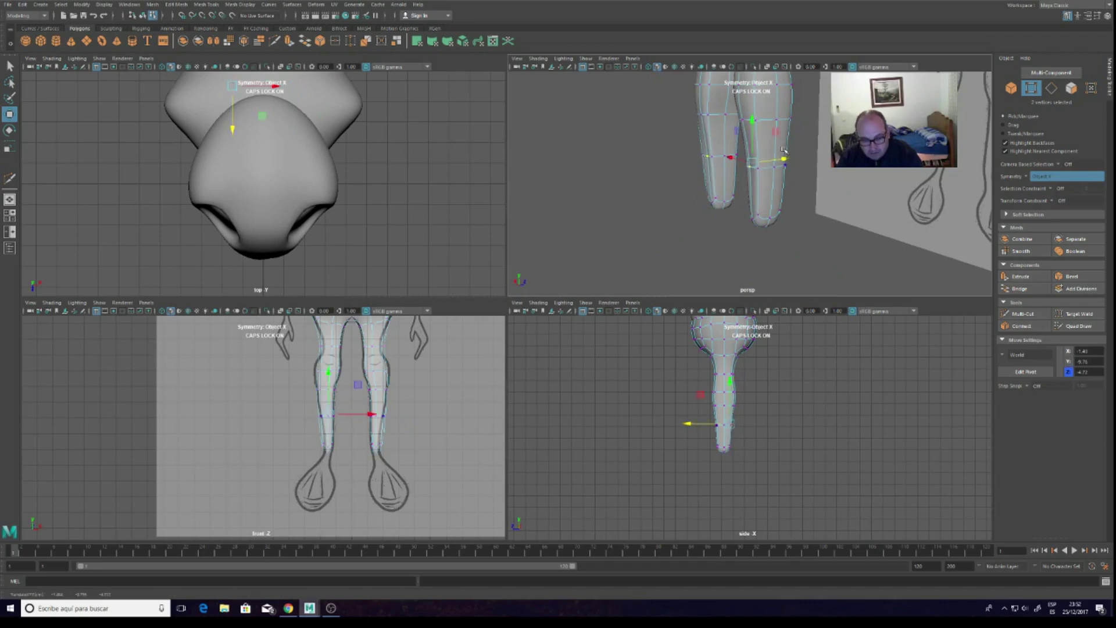
left_click(95, 16)
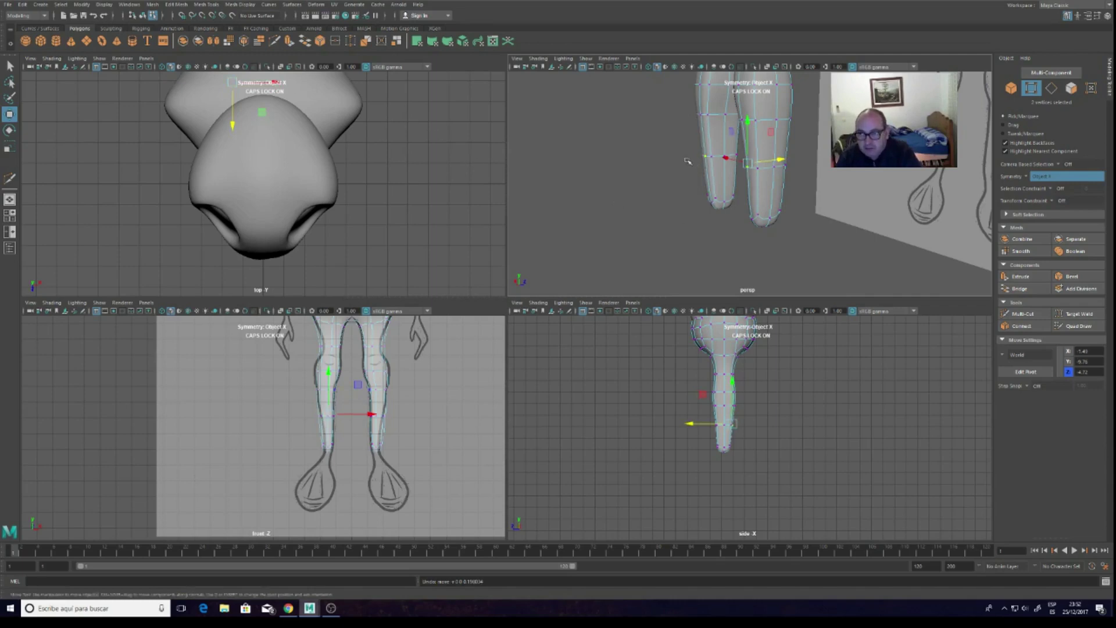
key("b")
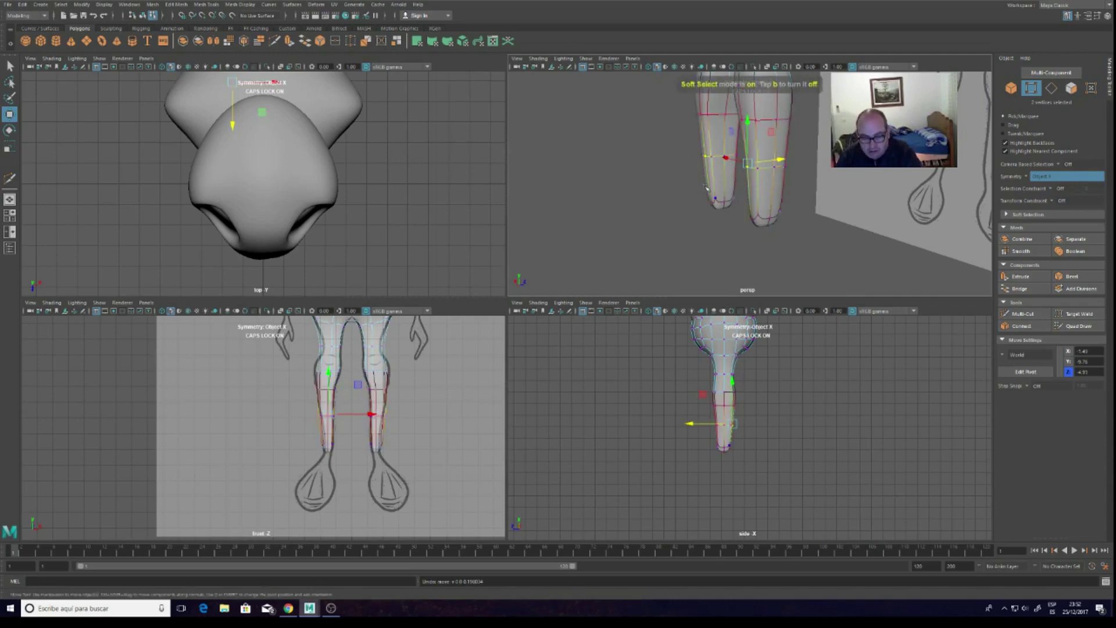
left_click_drag(661, 156, 606, 147)
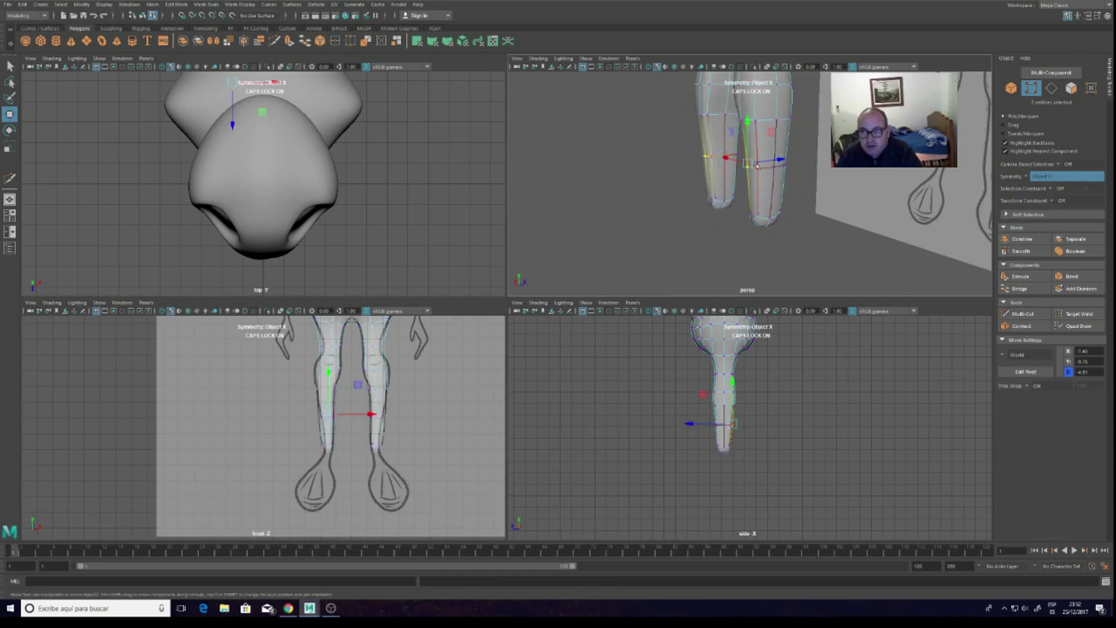
Shift the vertical and top horizontal leg edge loops slightly sideways
left_click_drag(772, 158, 786, 165)
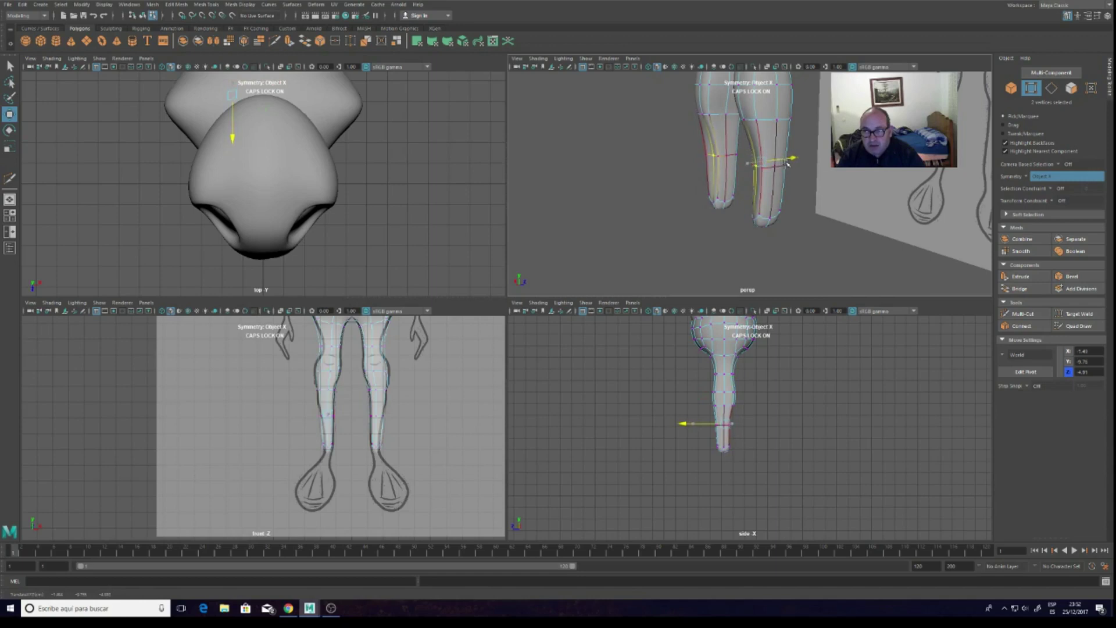
left_click_drag(786, 165, 777, 165)
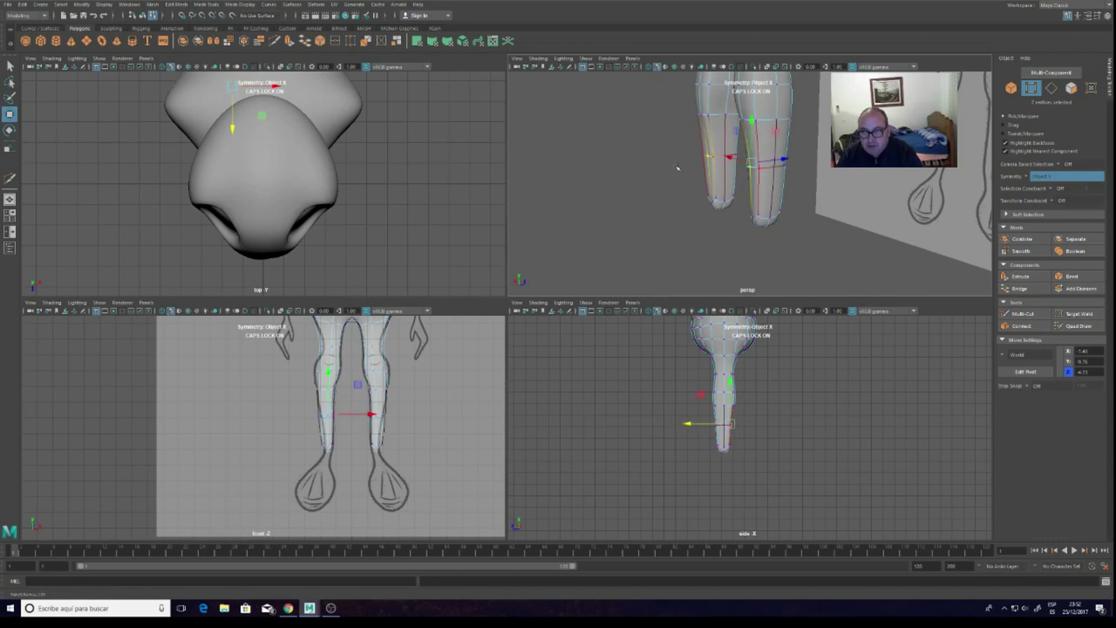
double_click(778, 166)
left_click_drag(780, 160, 670, 155)
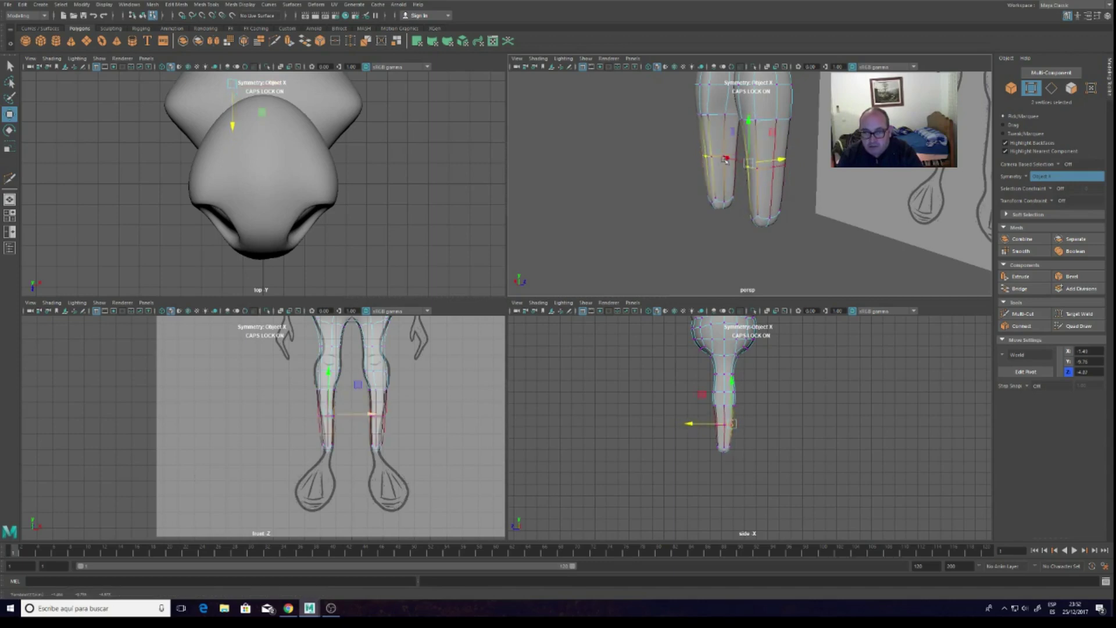
double_click(768, 114)
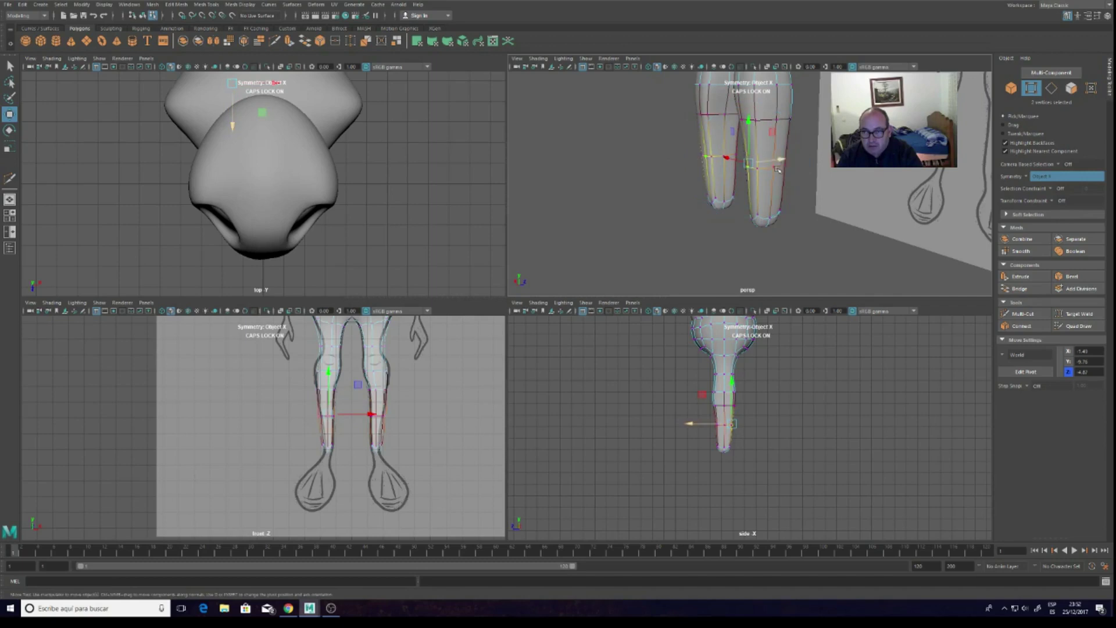
left_click_drag(785, 160, 797, 159)
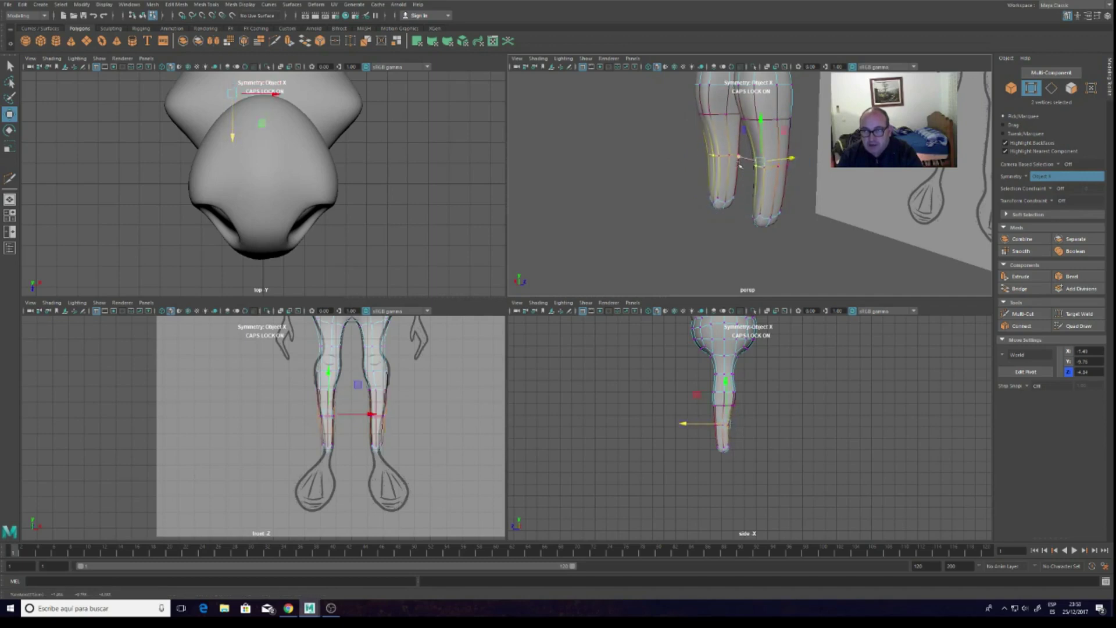
Move the ankle vertices along Z, then frame and orbit to check both legs
scroll(741, 214, "down", 2)
mouse_move(748, 227)
left_mouse_down("alt")
mouse_move(932, 195)
mouse_move(850, 199)
left_mouse_up("alt")
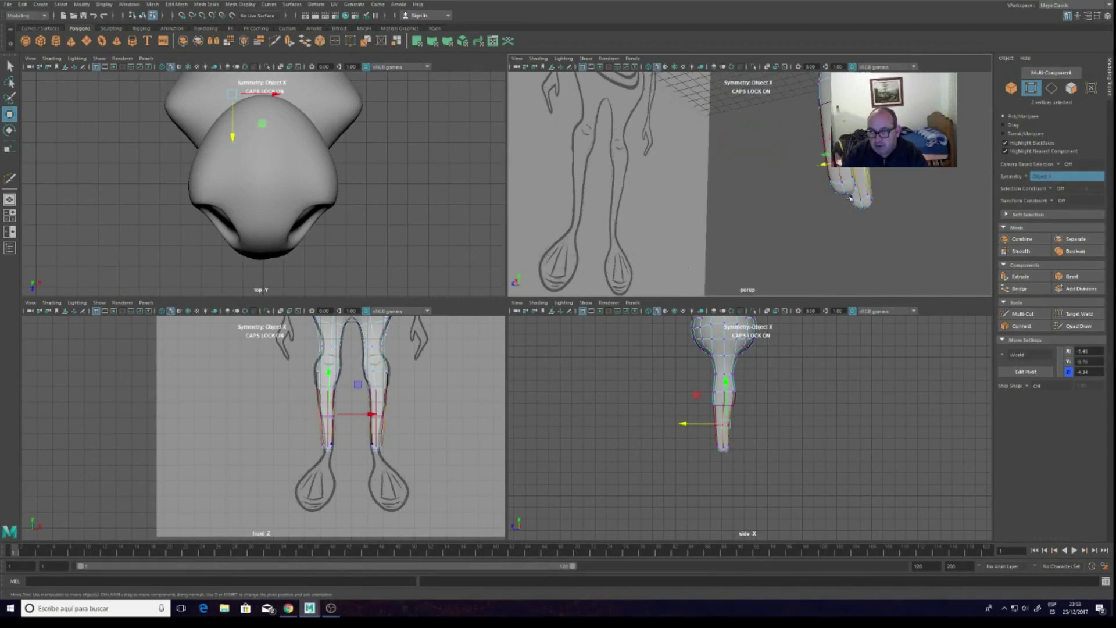
left_click(848, 193)
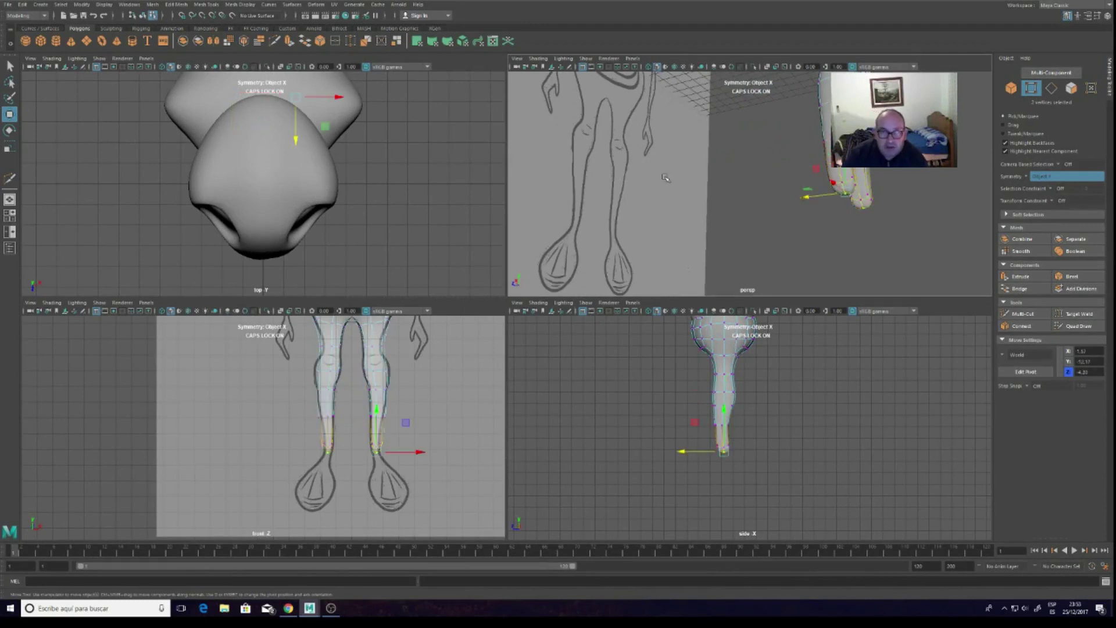
left_click_drag(808, 201, 804, 198)
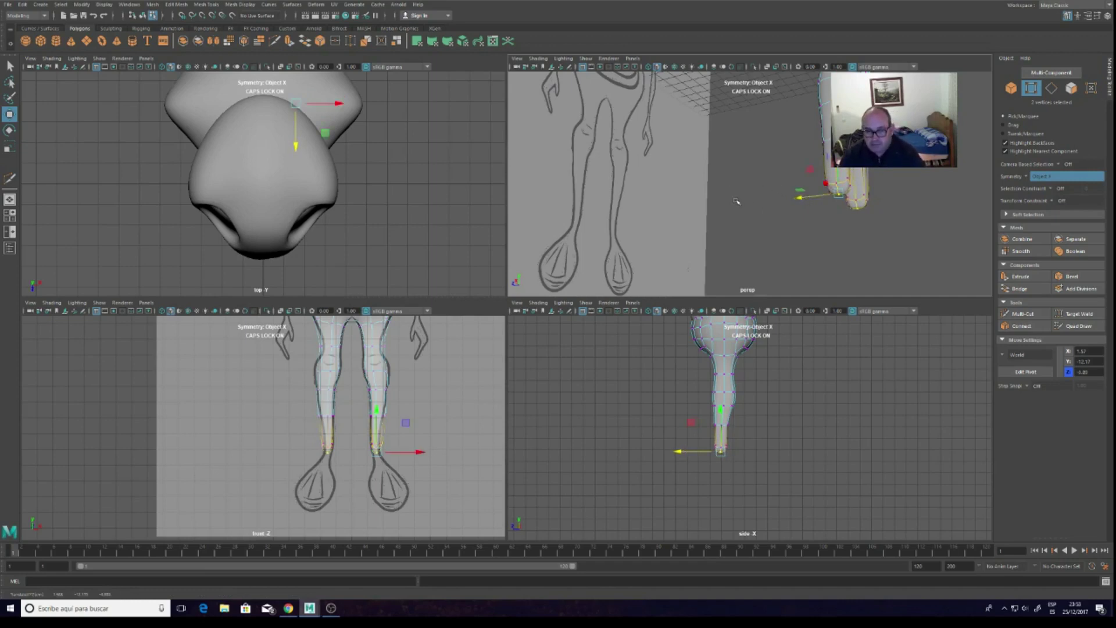
key("f")
mouse_move(663, 214)
left_mouse_down("alt")
mouse_move(612, 222)
mouse_move(675, 195)
left_mouse_up("alt")
scroll(675, 195, "down", 2)
scroll(676, 192, "down", 2)
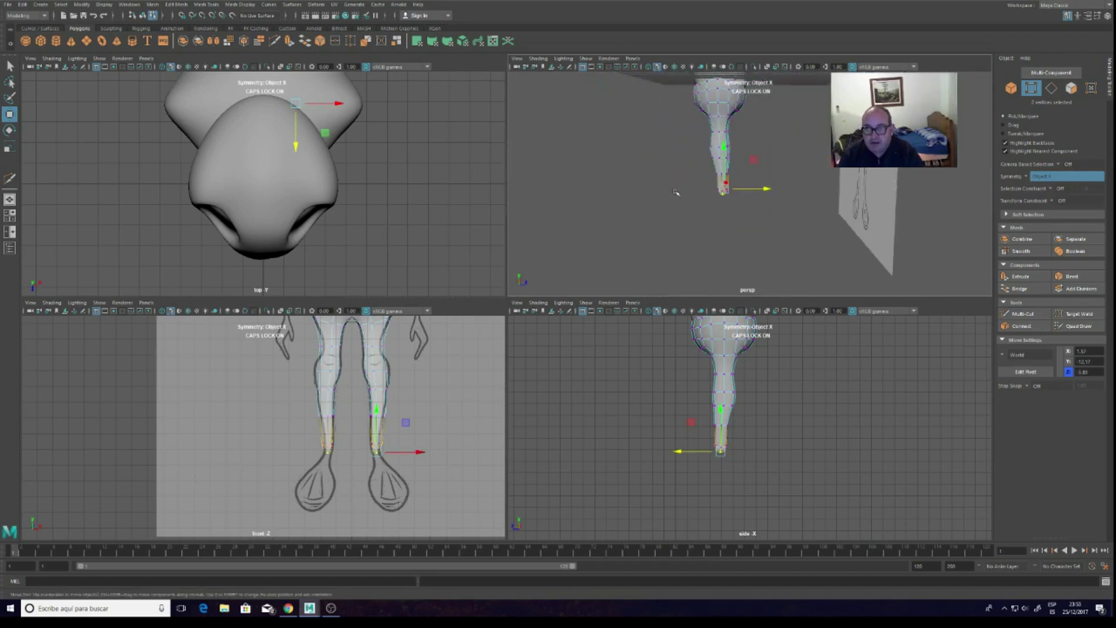
scroll(760, 135, "up", 2)
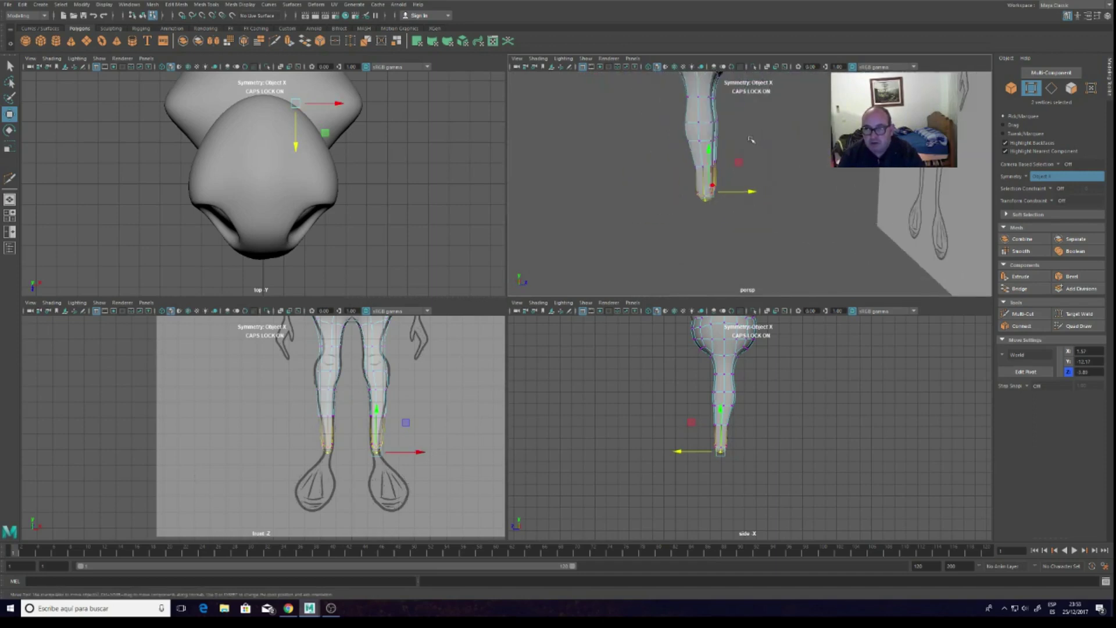
scroll(737, 128, "up", 3)
left_click_drag(730, 126, 694, 131, "alt")
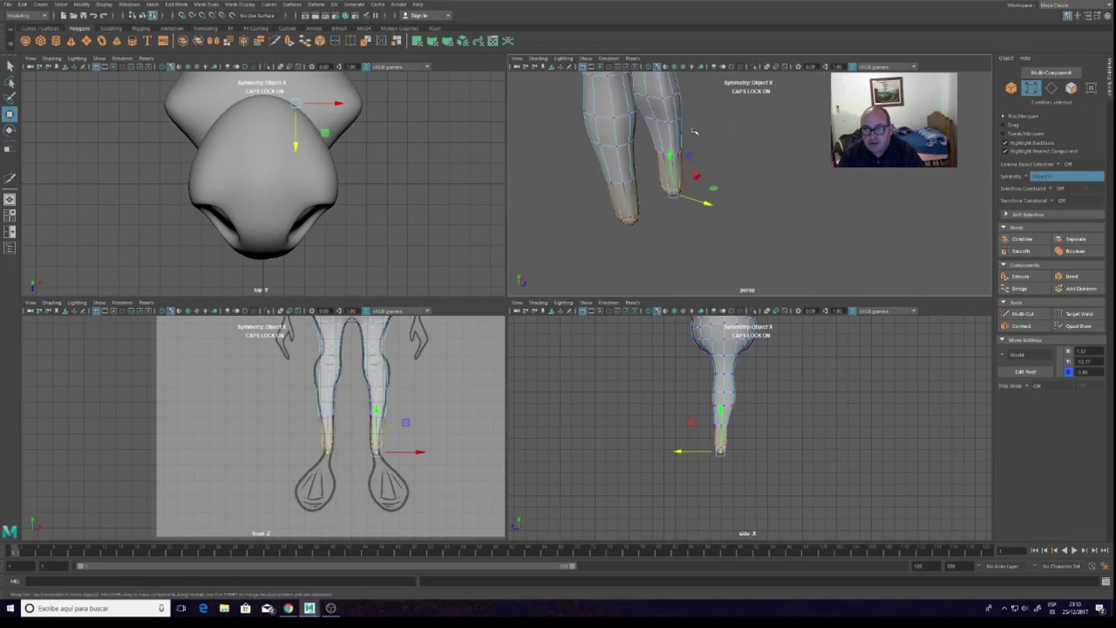
Select the upper-leg edge loop and nudge its vertices along Z
double_click(631, 114)
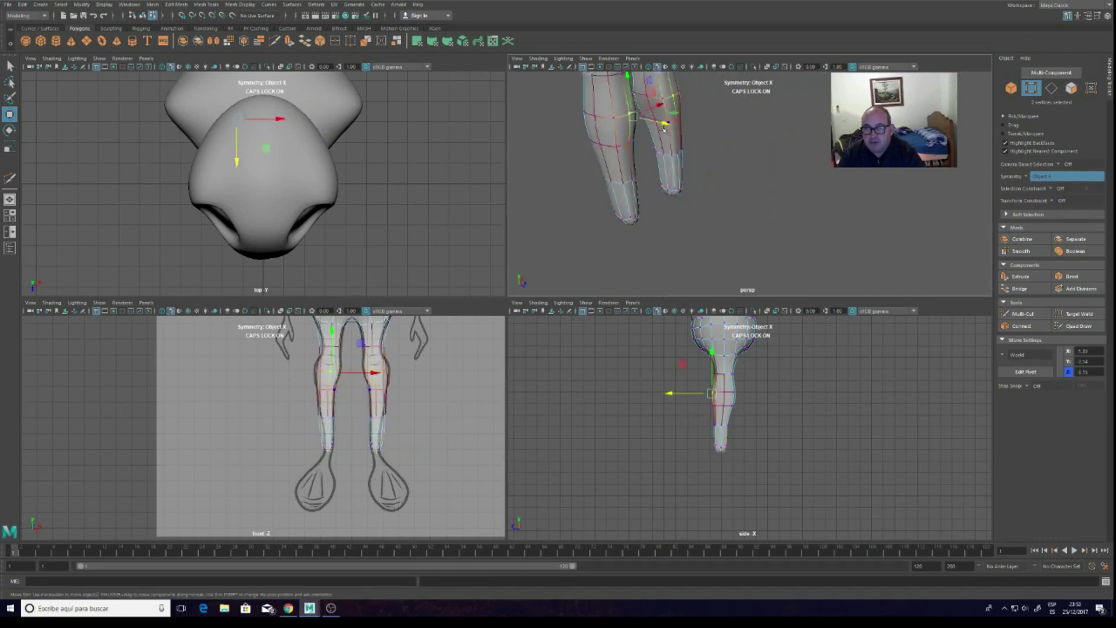
mouse_move(665, 129)
left_mouse_down("alt")
mouse_move(796, 133)
mouse_move(715, 159)
mouse_move(748, 159)
mouse_move(718, 156)
mouse_move(733, 146)
mouse_move(835, 168)
left_mouse_up("alt")
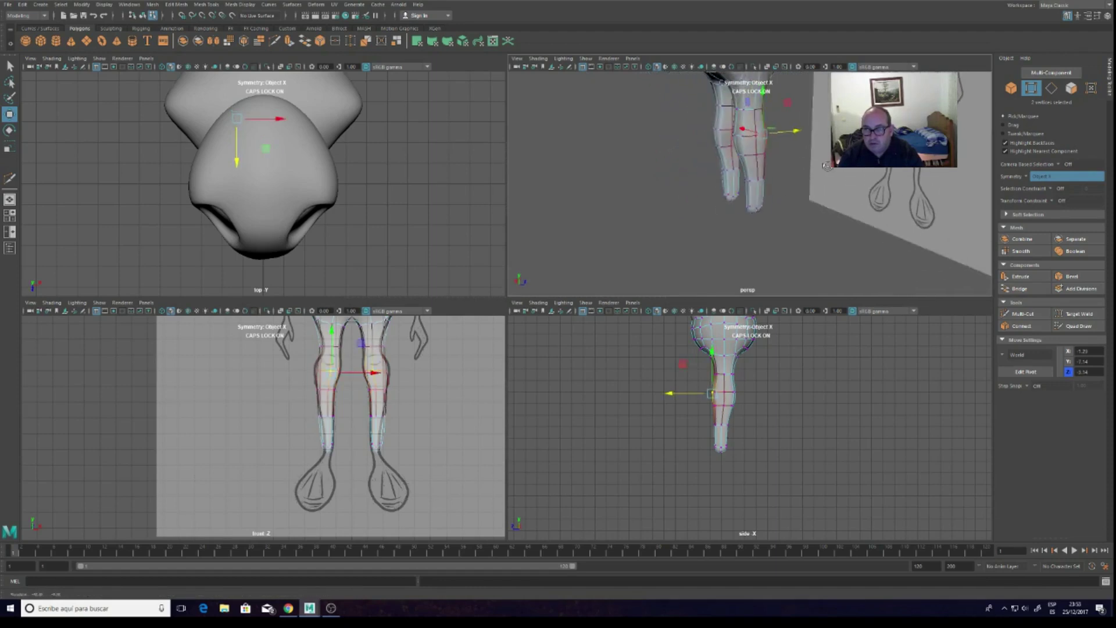
left_click(750, 142)
mouse_move(780, 137)
left_mouse_down()
mouse_move(792, 165)
mouse_move(751, 153)
left_mouse_up()
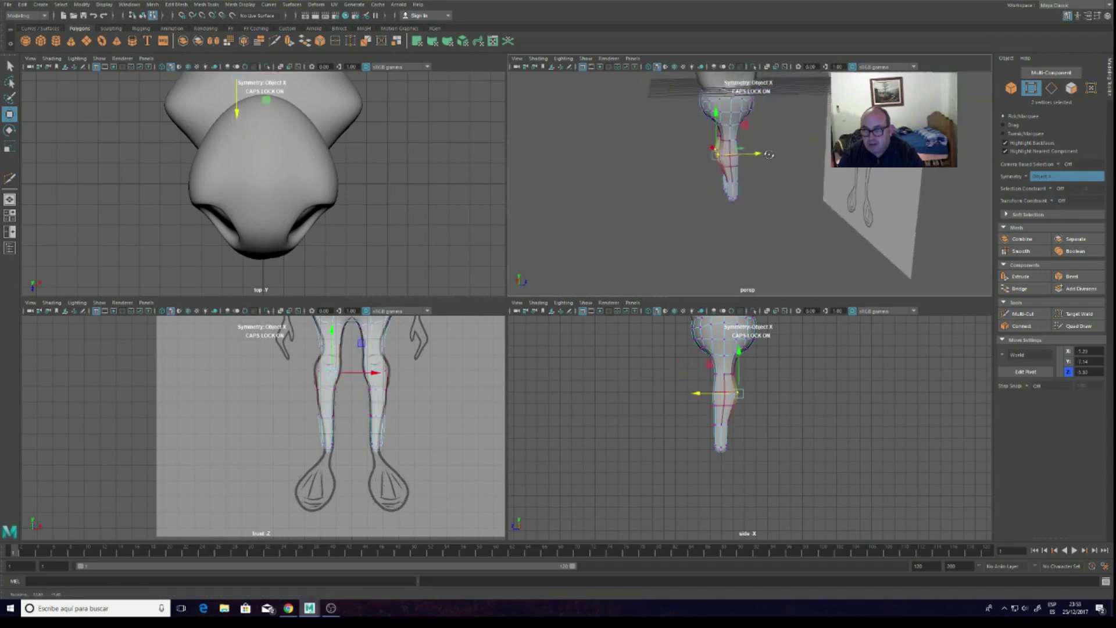
scroll(752, 153, "down", 5)
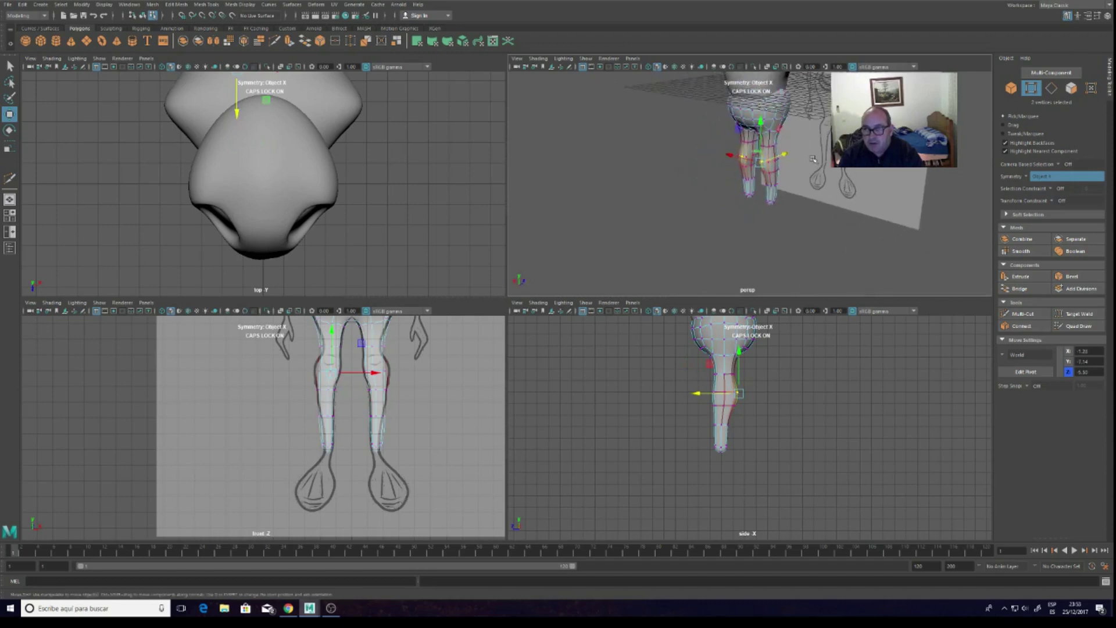
Orbit around the whole character to inspect the thigh profile from the front
left_click_drag(752, 152, 796, 147, "alt")
scroll(797, 146, "up", 5)
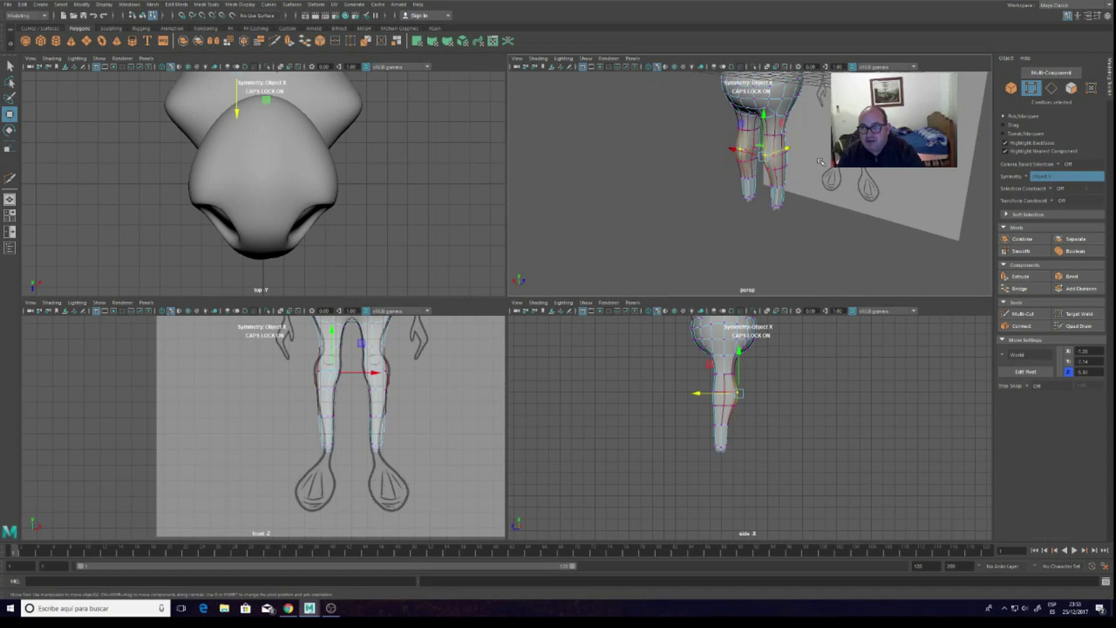
mouse_move(813, 131)
left_mouse_down("alt")
mouse_move(766, 169)
mouse_move(669, 121)
left_mouse_up("alt")
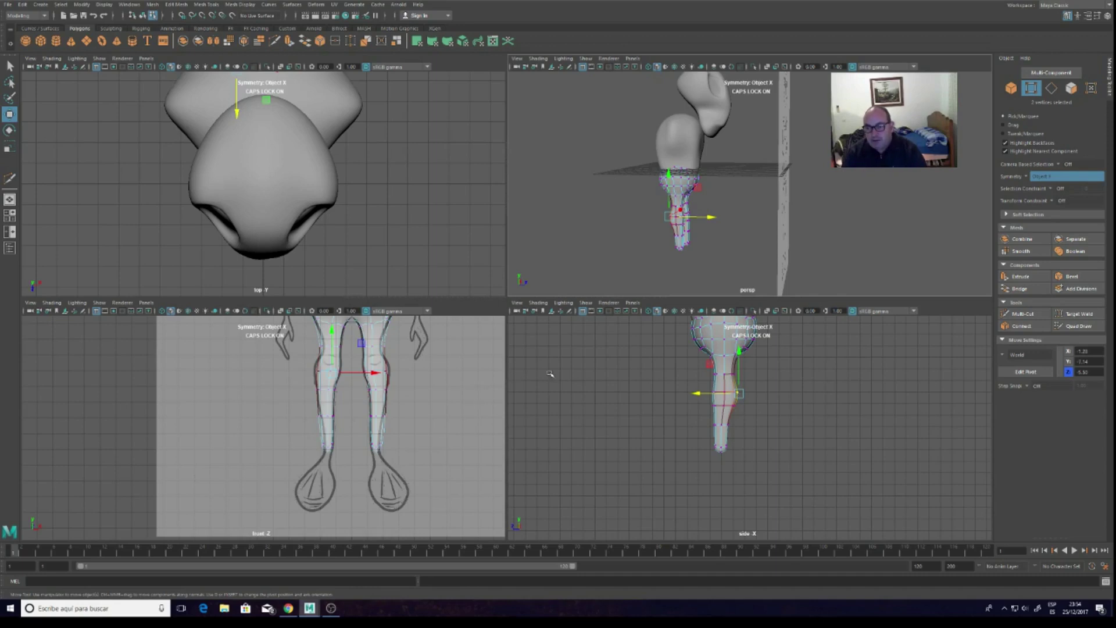
scroll(682, 403, "down", 3)
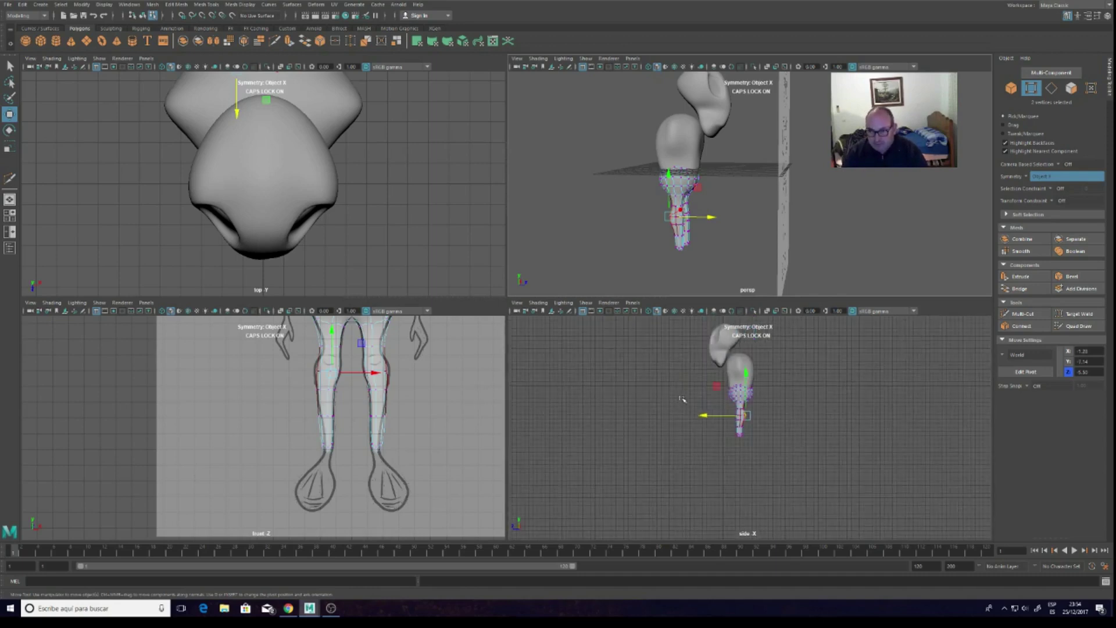
mouse_move(723, 187)
left_mouse_down("alt")
mouse_move(834, 186)
mouse_move(750, 190)
mouse_move(747, 212)
left_mouse_up("alt")
Push a hip vertex outward along X, then select two upper-torso side faces
scroll(748, 218, "up", 5)
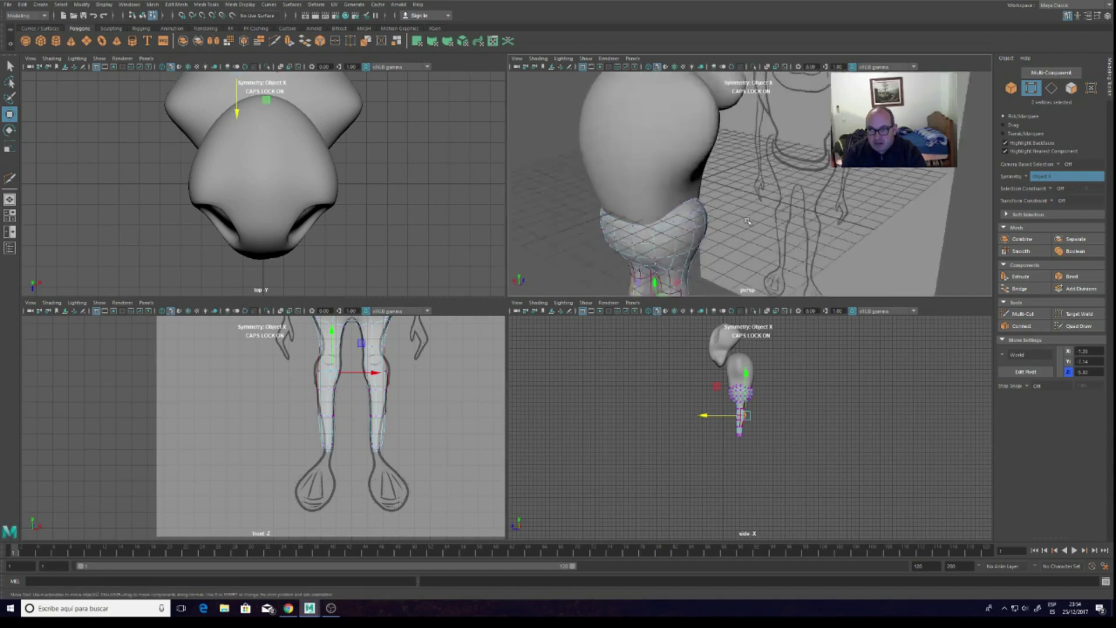
scroll(748, 221, "up", 2)
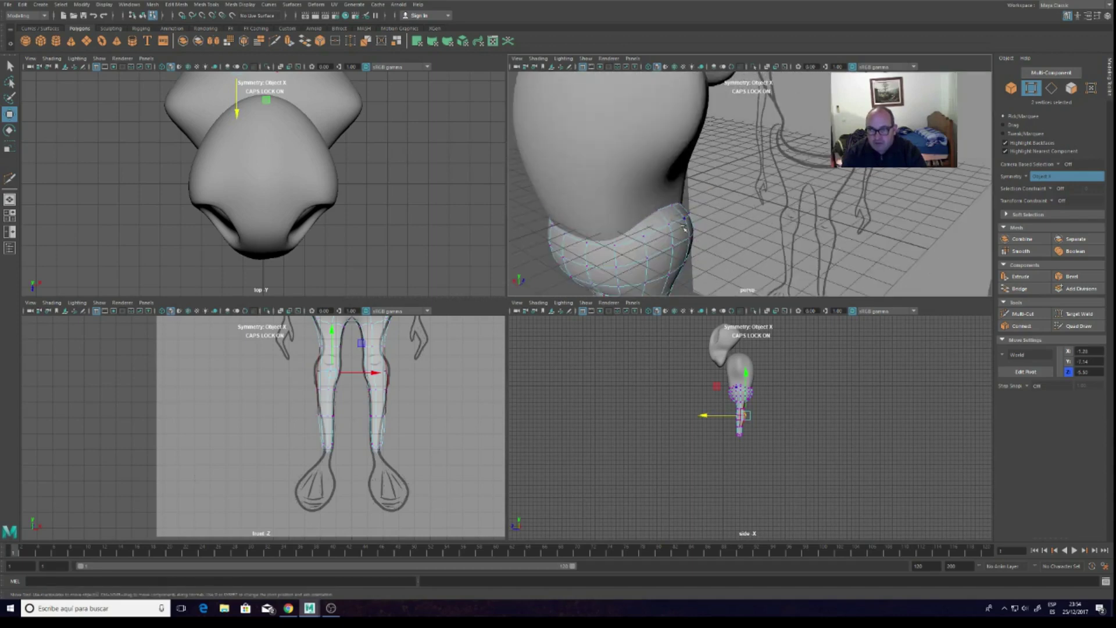
mouse_move(781, 216)
left_mouse_down("alt")
mouse_move(764, 189)
mouse_move(777, 182)
left_mouse_up("alt")
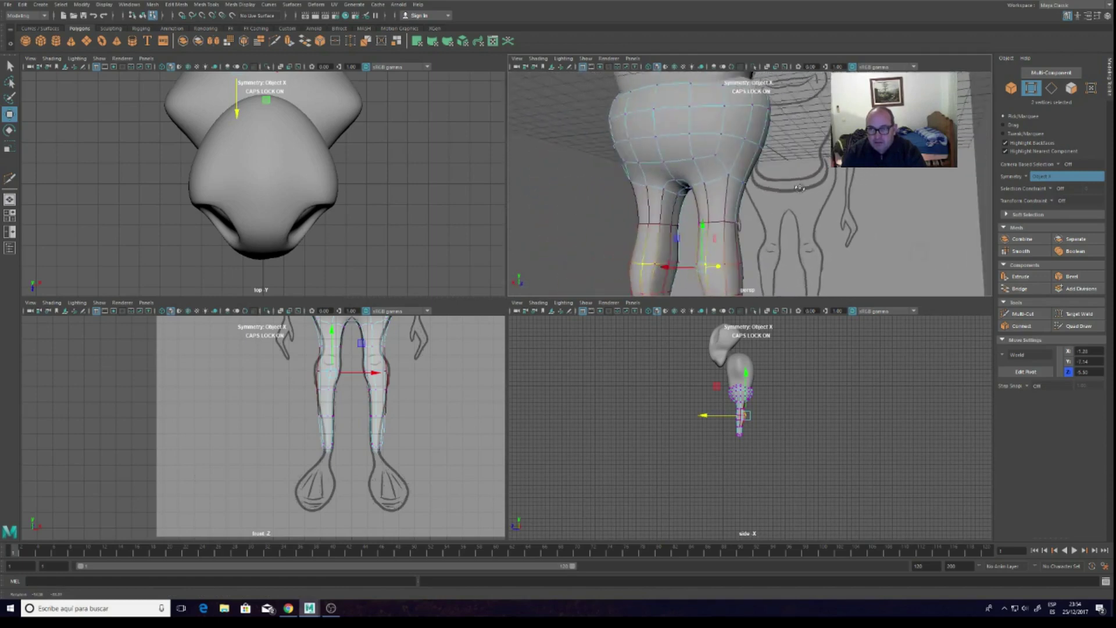
left_click(699, 139)
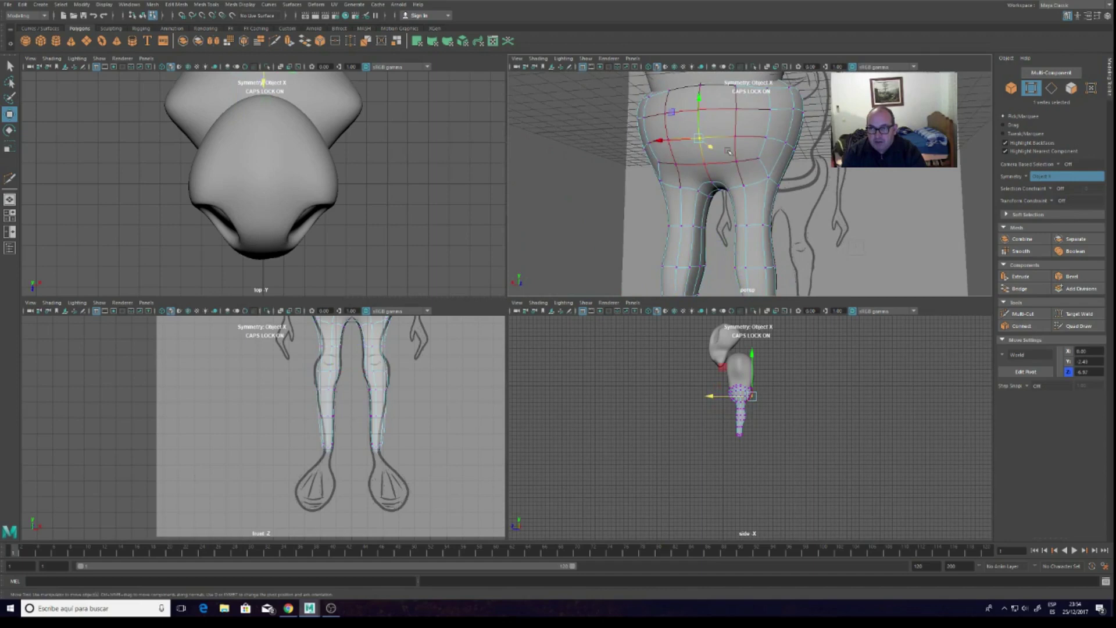
left_click_drag(792, 168, 697, 179, "alt")
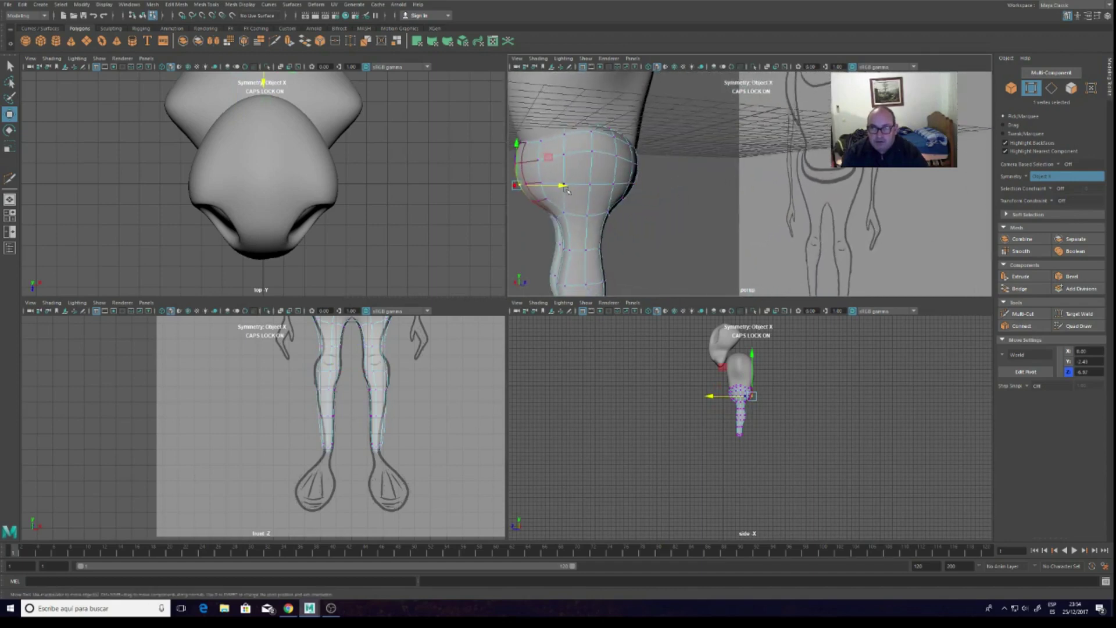
left_click_drag(565, 187, 565, 186)
left_click_drag(620, 227, 706, 208, "alt")
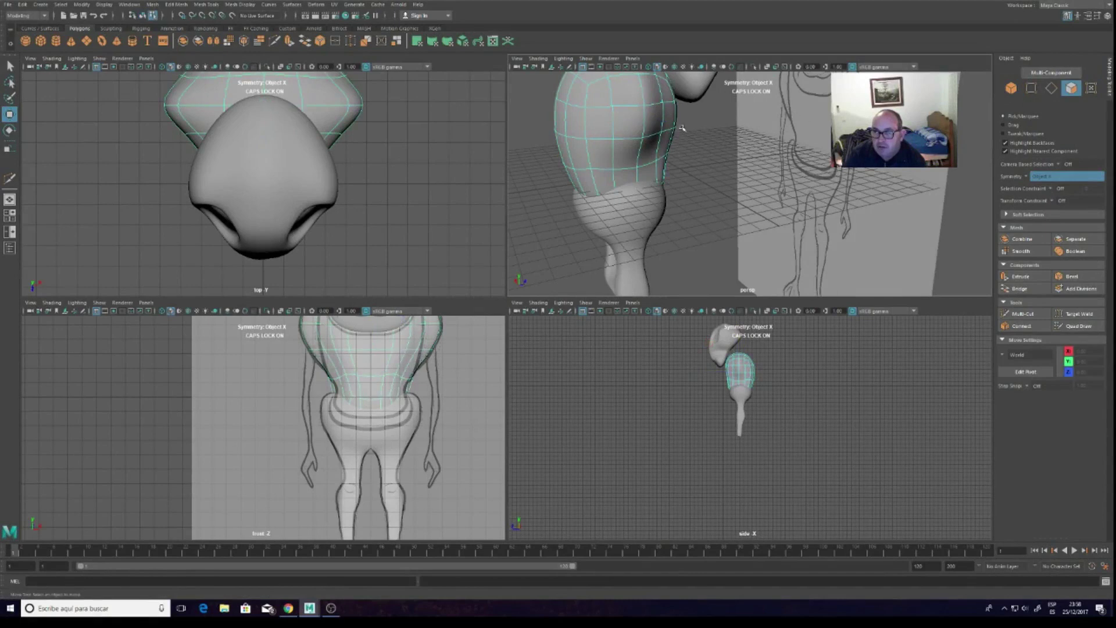
left_click_drag(645, 103, 613, 137)
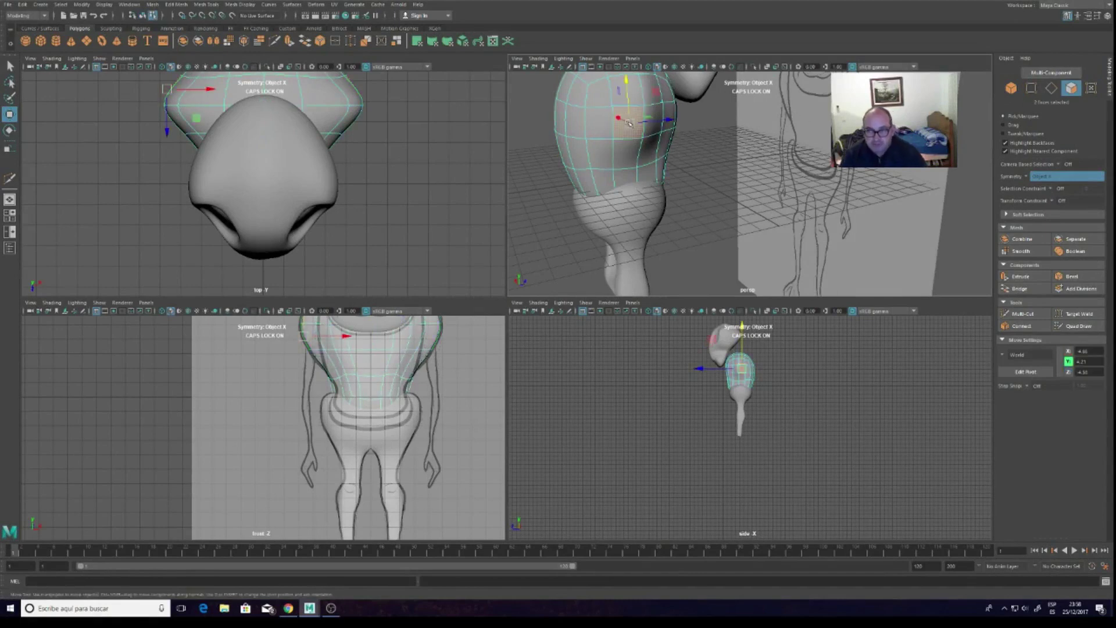
Grab the Move tool's Z handle and add the mirrored torso face to the selection
left_click(659, 123)
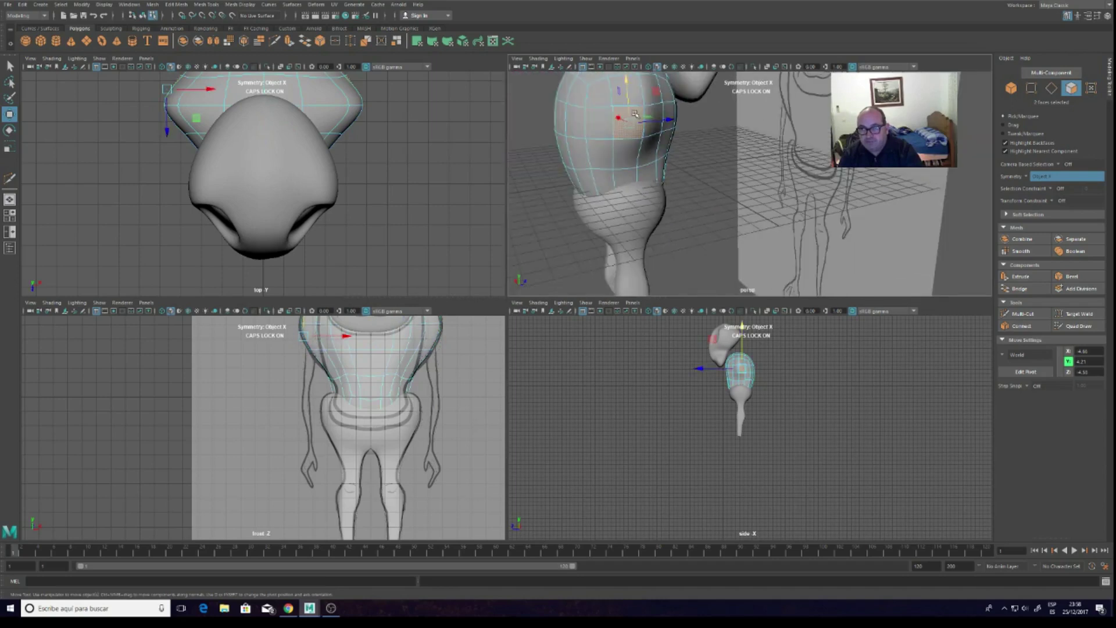
left_click(656, 132, "shift")
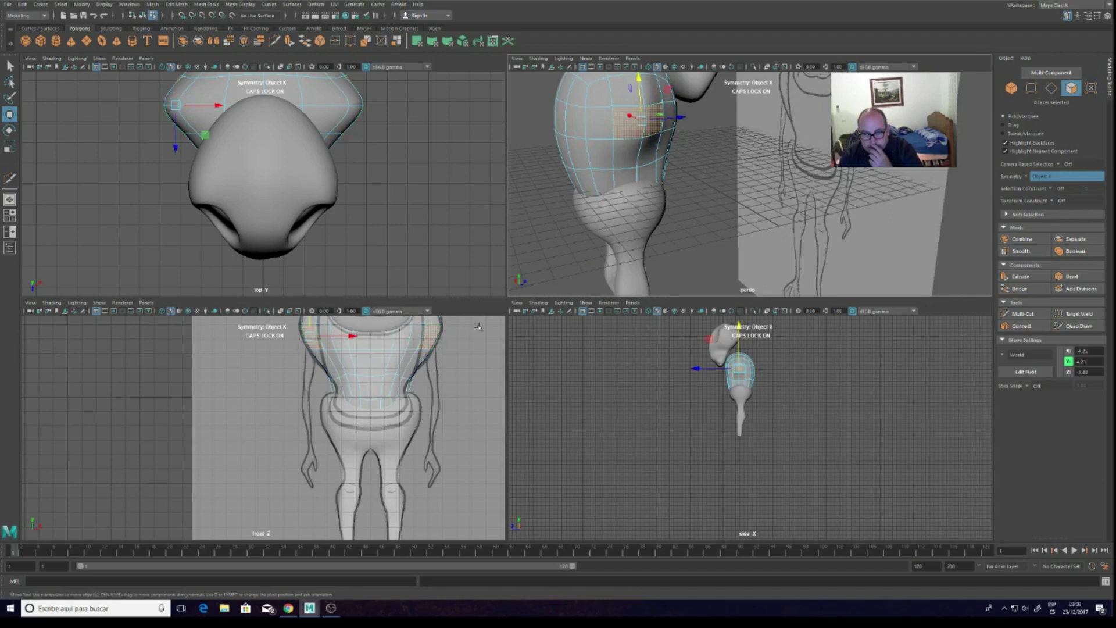
scroll(477, 326, "down", 2)
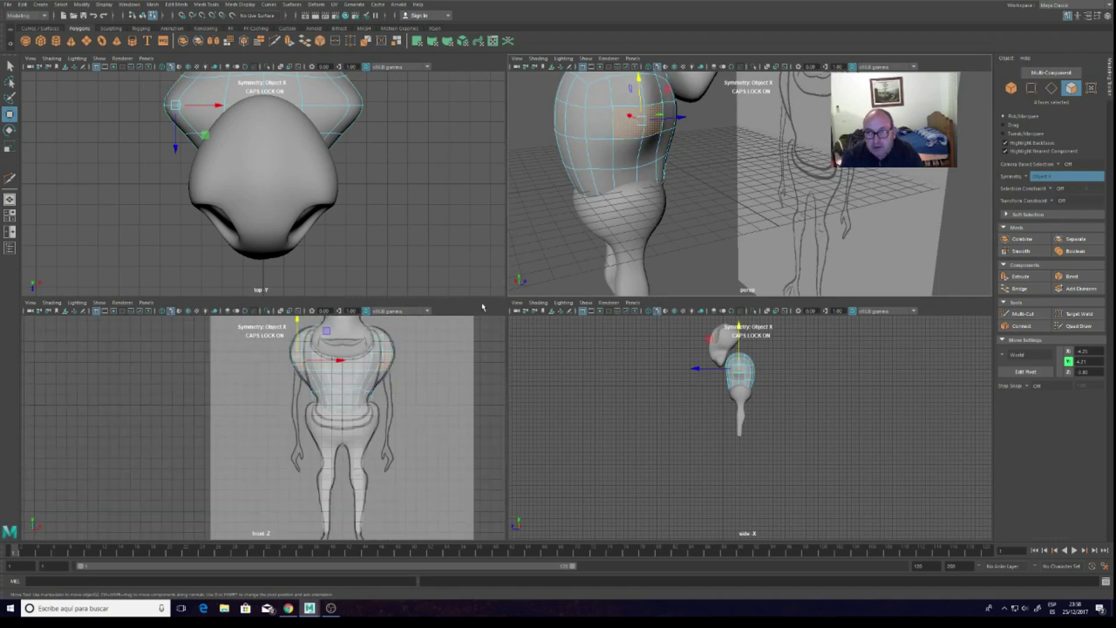
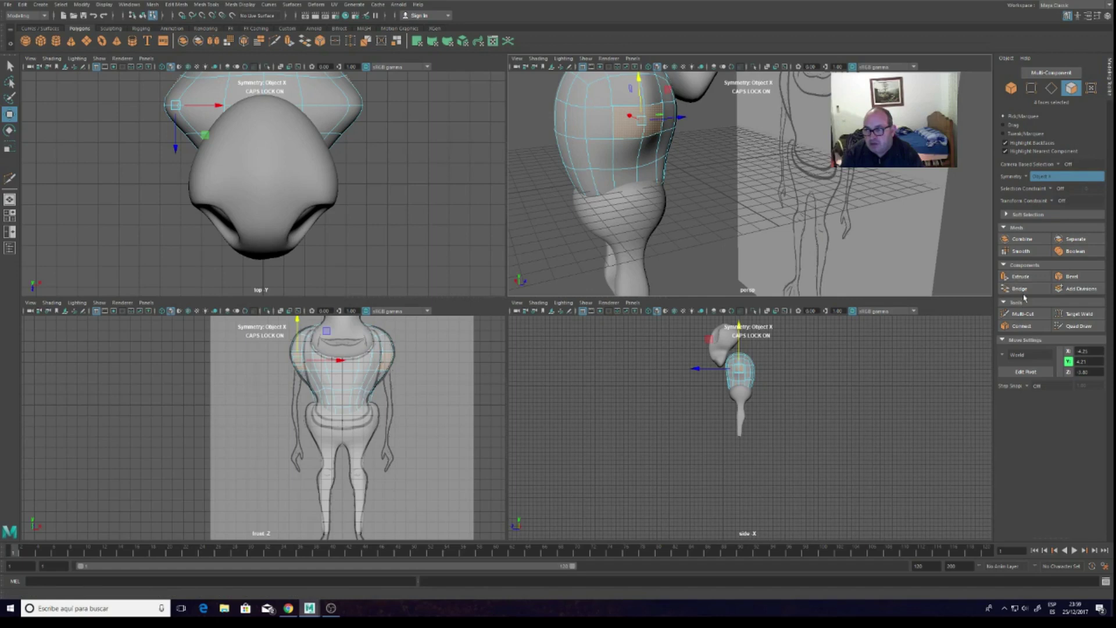
Extrude the four selected shoulder faces outward into short sleeve stubs on both sides
left_click(1020, 276)
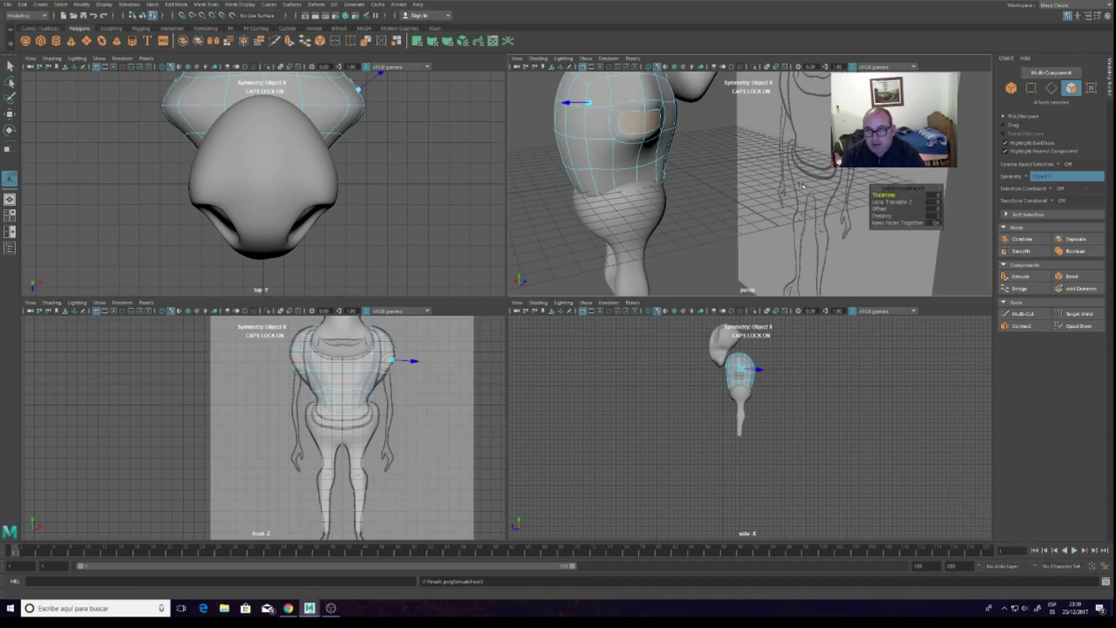
left_click_drag(848, 215, 854, 193, "alt")
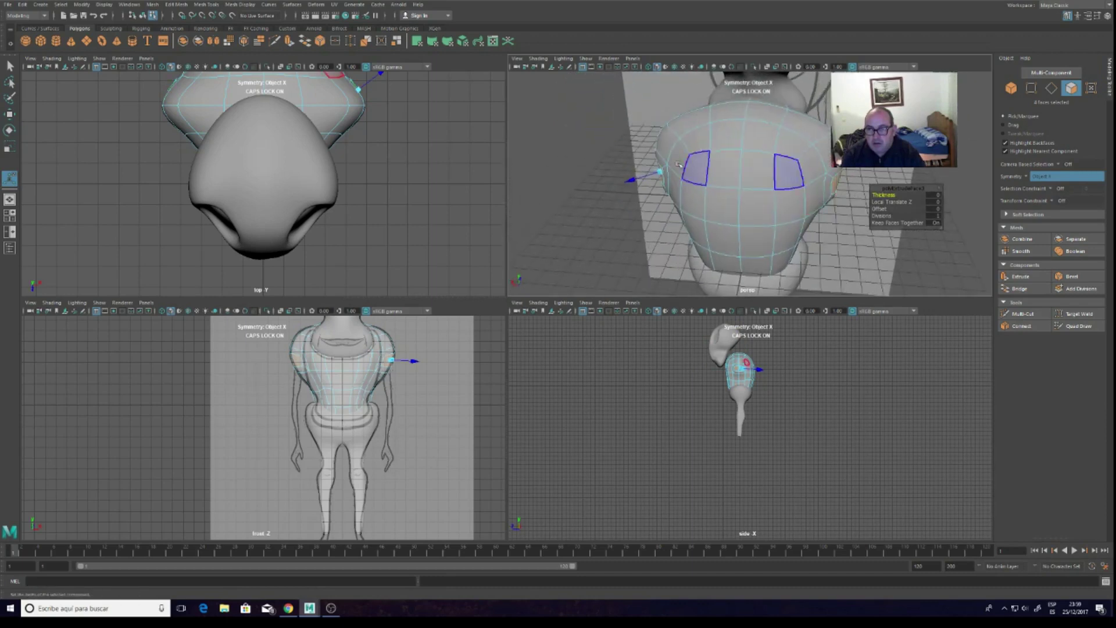
left_click(632, 182)
left_click_drag(633, 181, 609, 175)
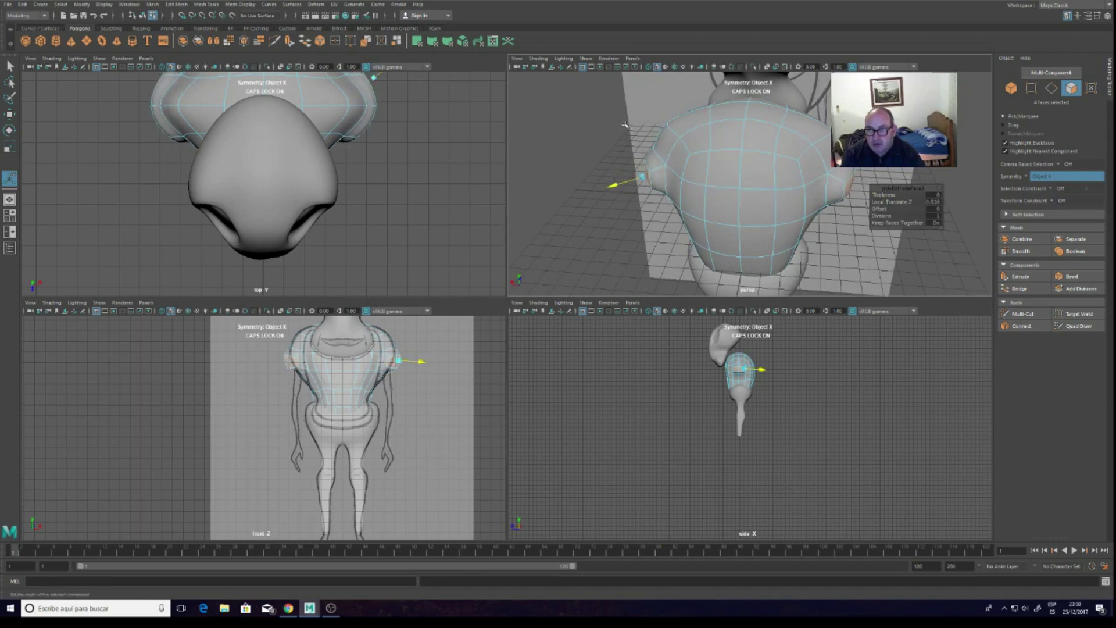
key("e")
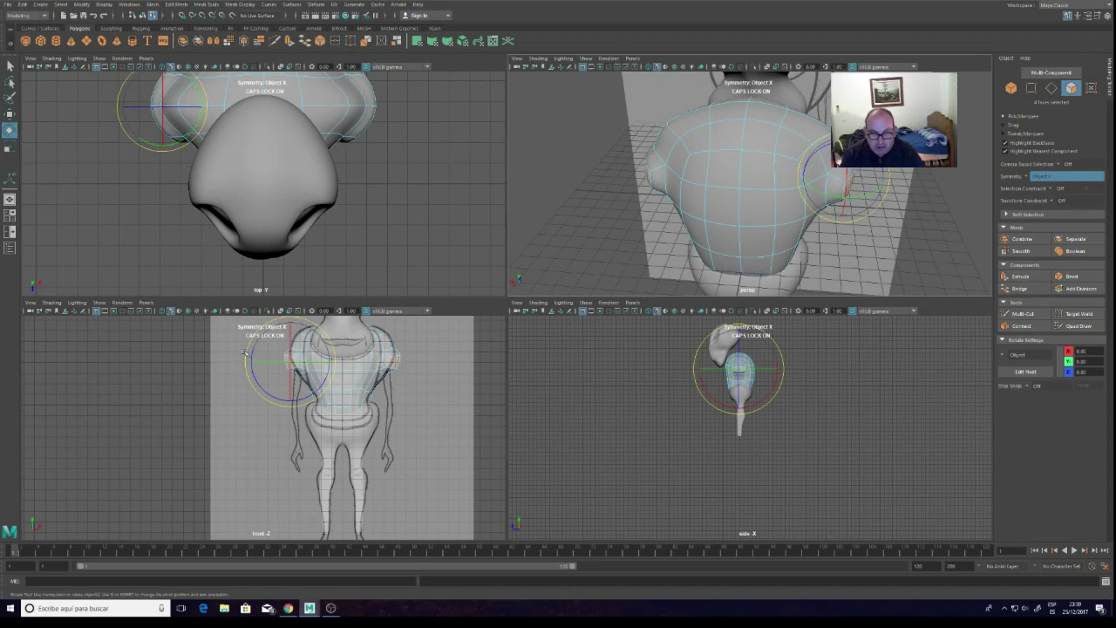
Tilt the shoulder stubs downward, then select two faces on the chest sides
left_click_drag(248, 350, 267, 383)
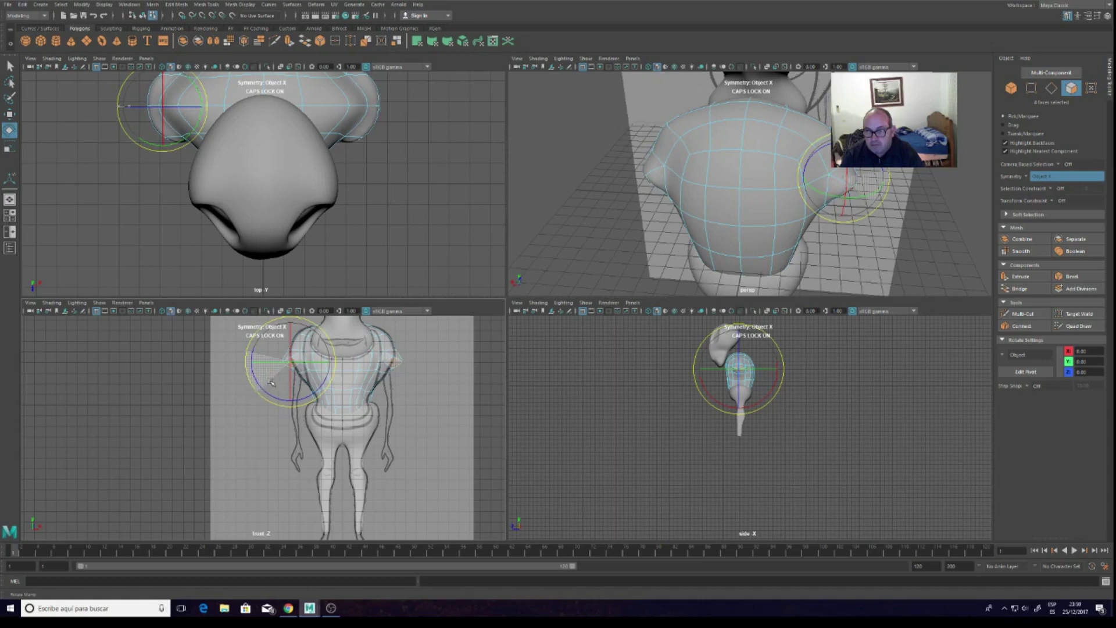
left_click_drag(271, 382, 272, 381)
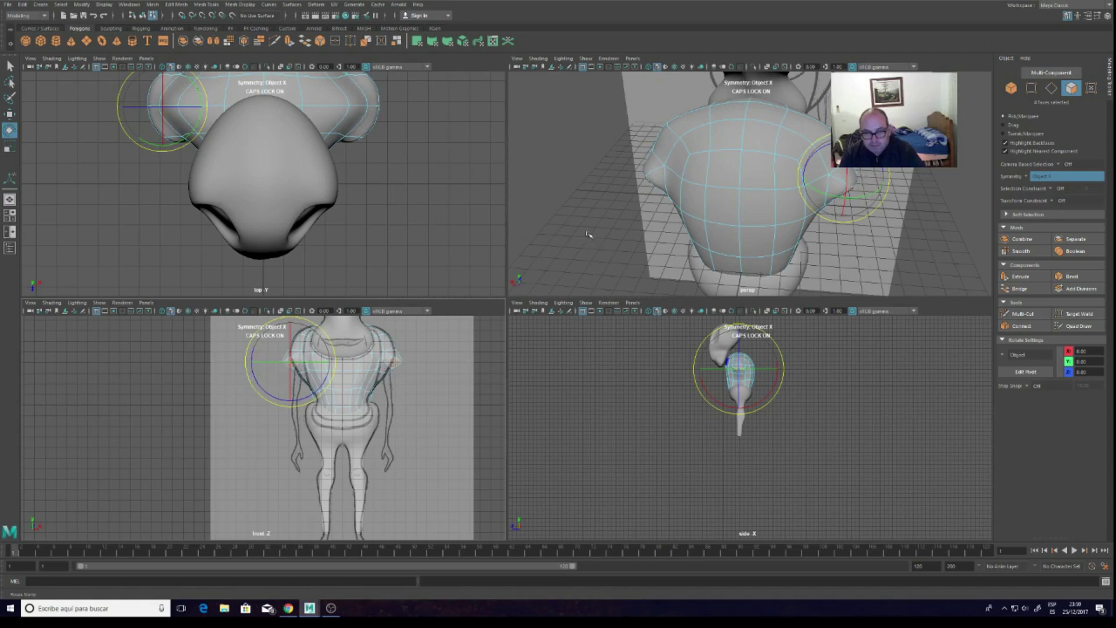
mouse_move(806, 275)
left_mouse_down("alt")
mouse_move(808, 230)
mouse_move(893, 235)
mouse_move(975, 221)
left_mouse_up("alt")
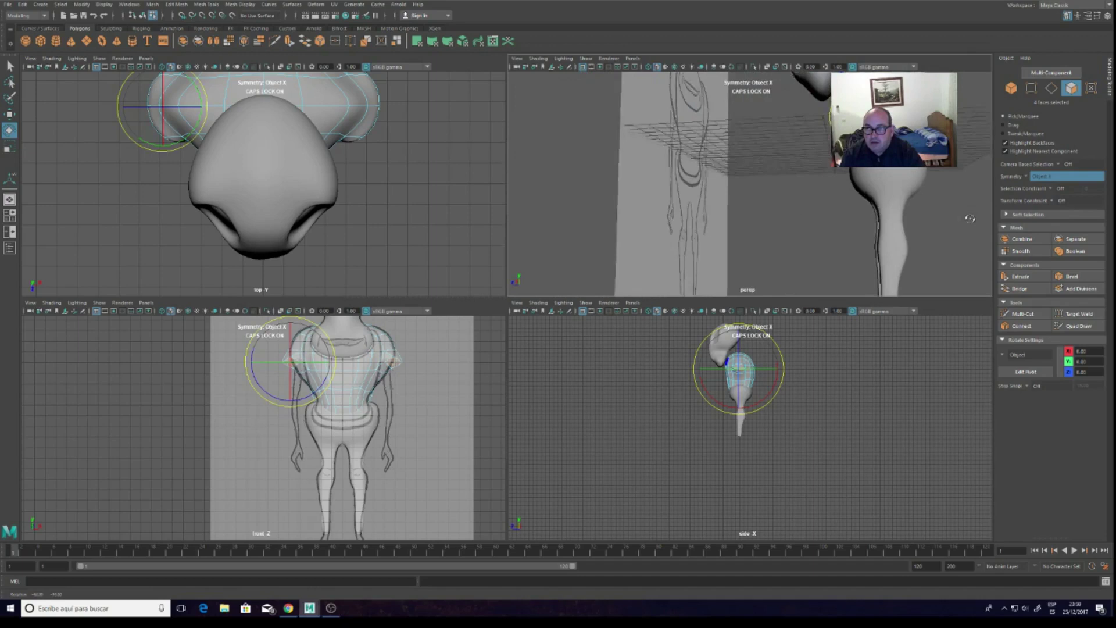
left_click_drag(796, 143, 806, 137, "alt")
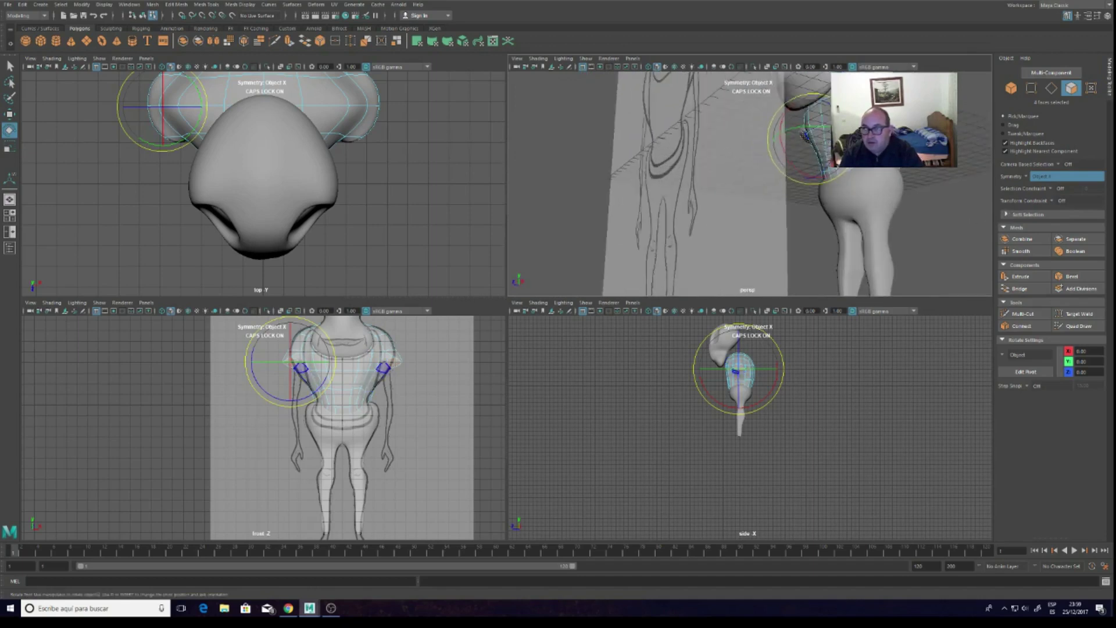
left_click(806, 137)
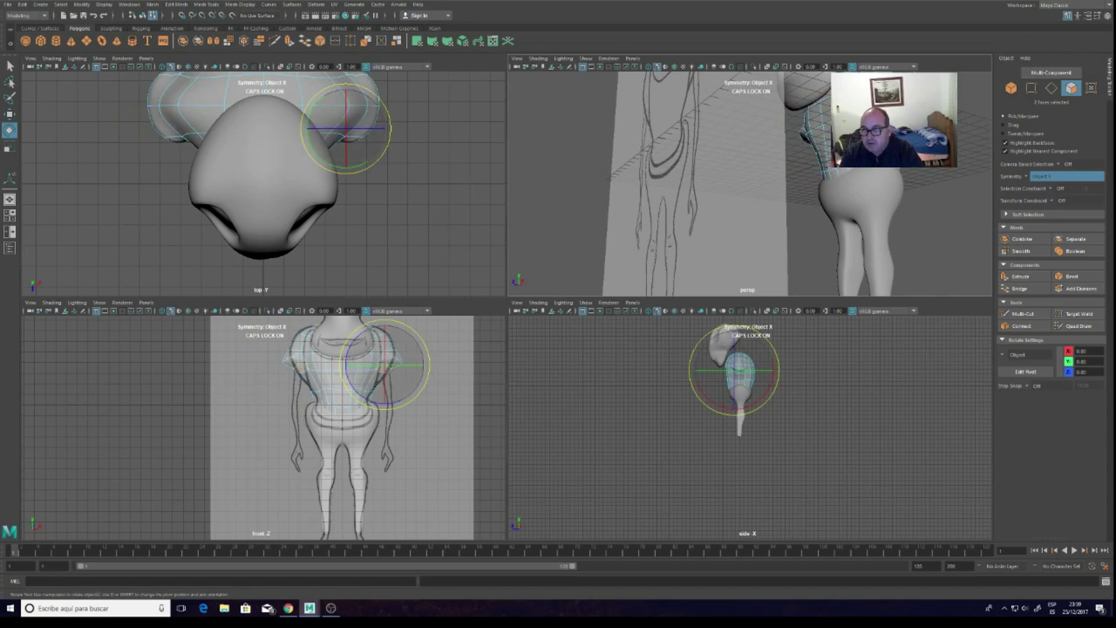
scroll(806, 137, "up", 2)
Select faces on the torso sides, then undo the trial move
left_click(9, 114)
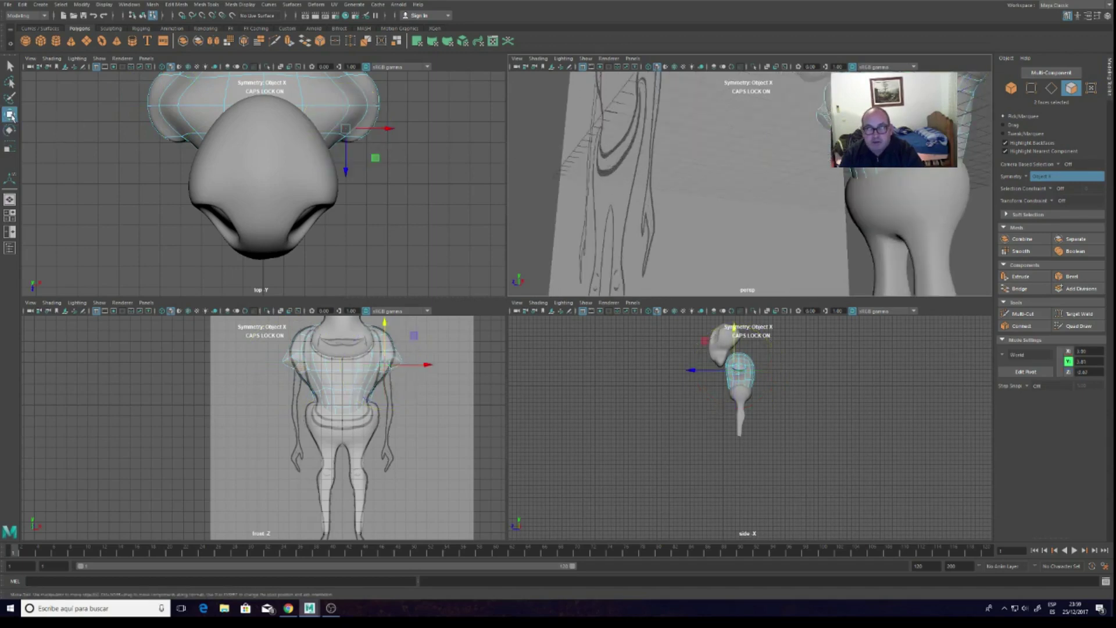
left_click_drag(572, 115, 762, 106, "alt")
left_click(748, 376)
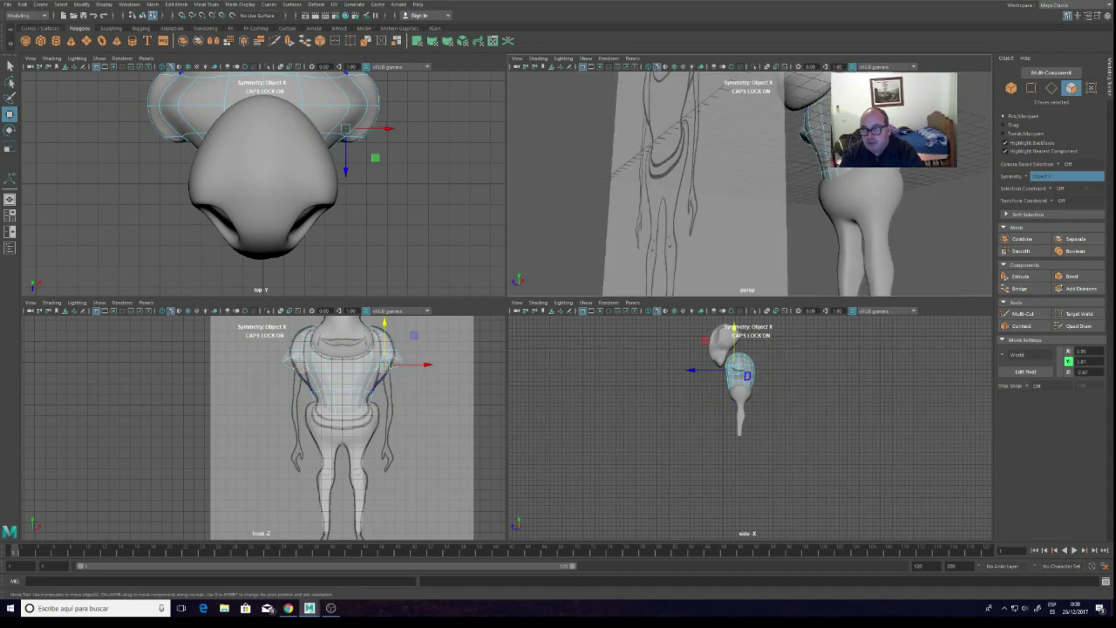
left_click(741, 372, "shift")
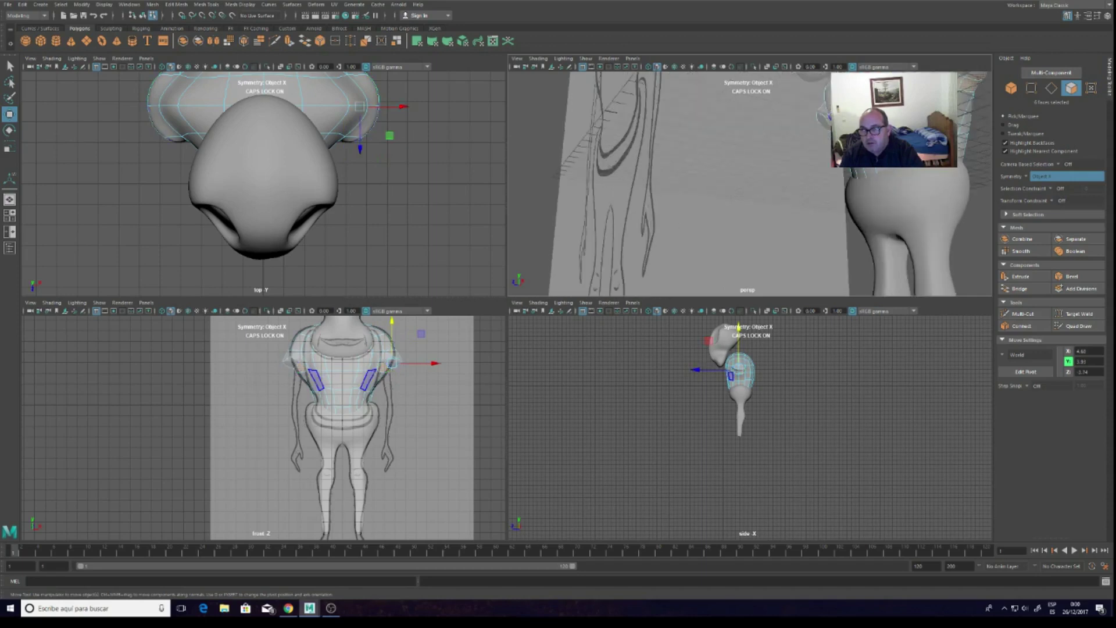
left_click(370, 381, "shift")
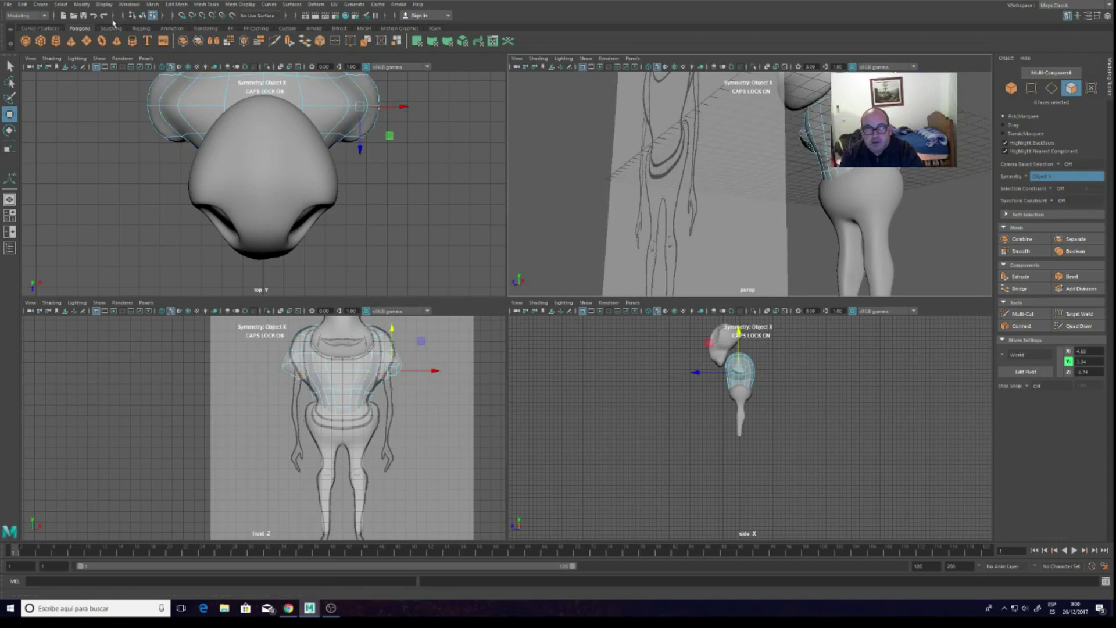
left_click(93, 15)
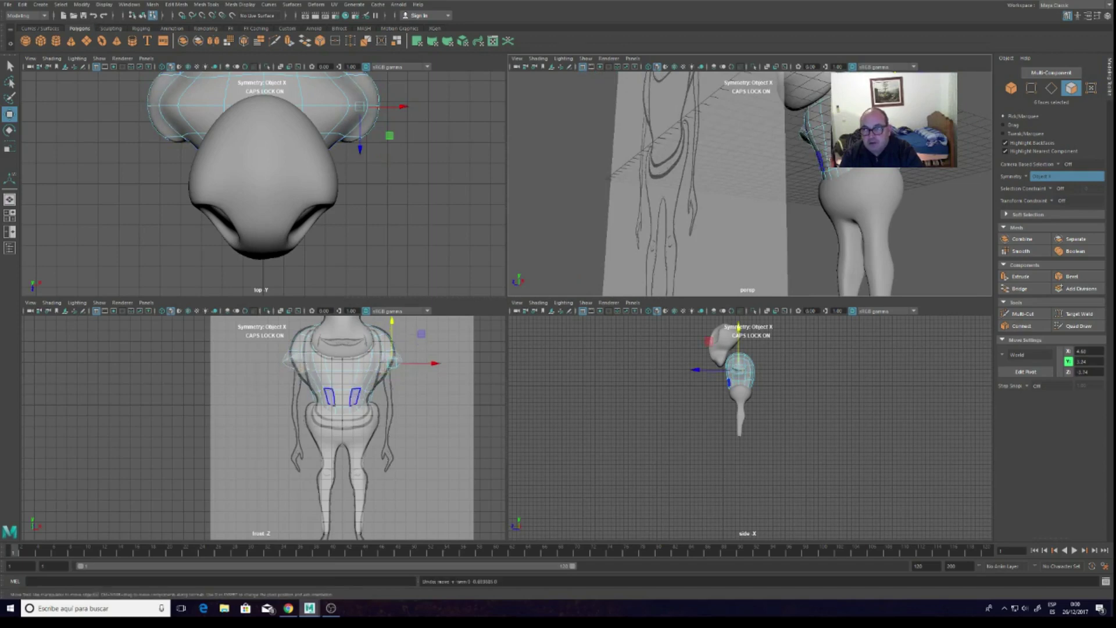
key("ctrl+z")
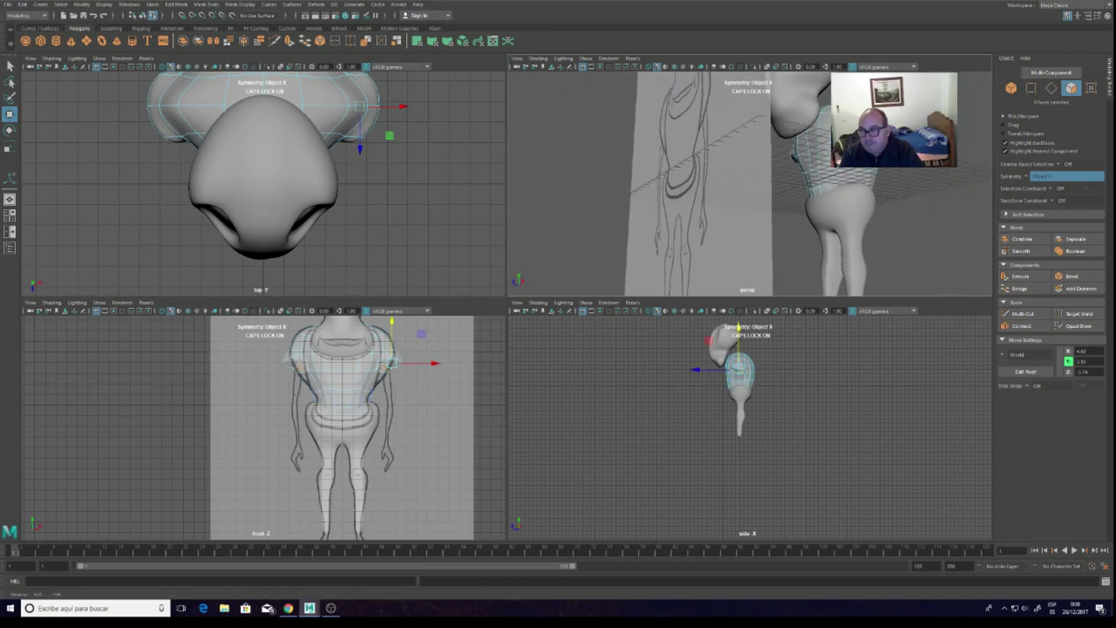
Select the ring of faces under each sleeve on both sides
scroll(835, 185, "up", 4)
scroll(835, 185, "up", 5)
left_click_drag(834, 185, 756, 174, "alt")
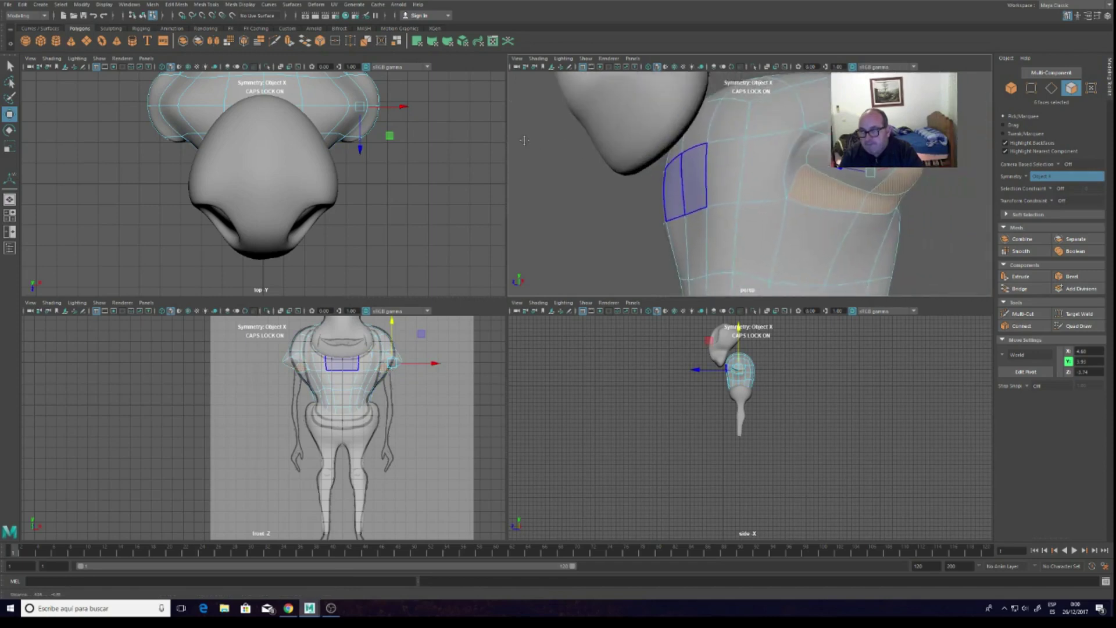
left_click(816, 169)
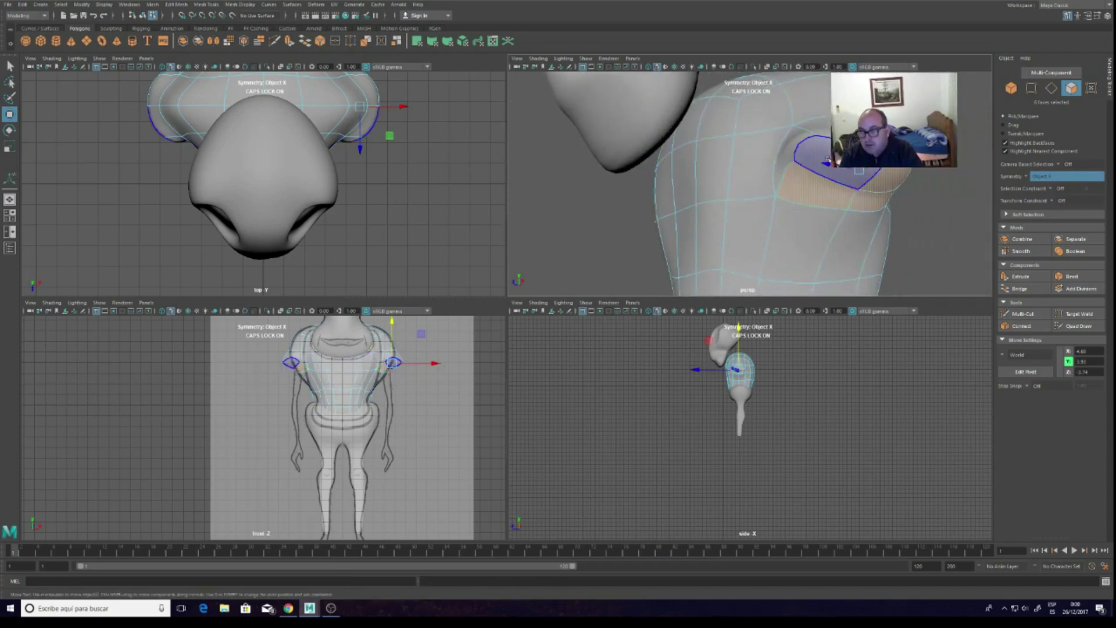
left_click(827, 157, "shift")
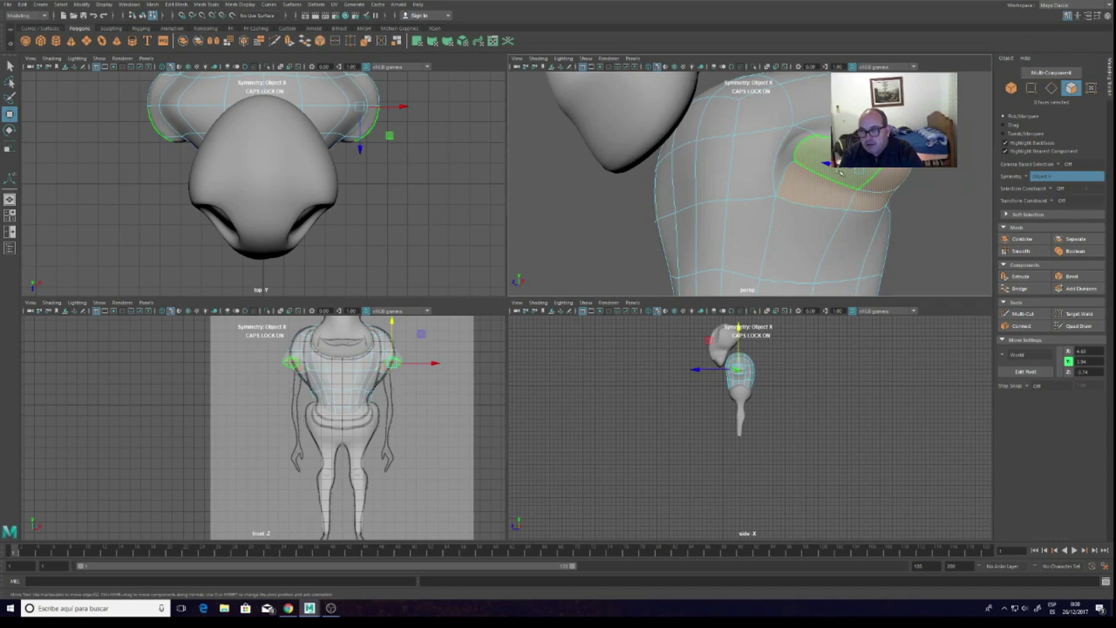
left_click_drag(826, 158, 808, 164, "alt")
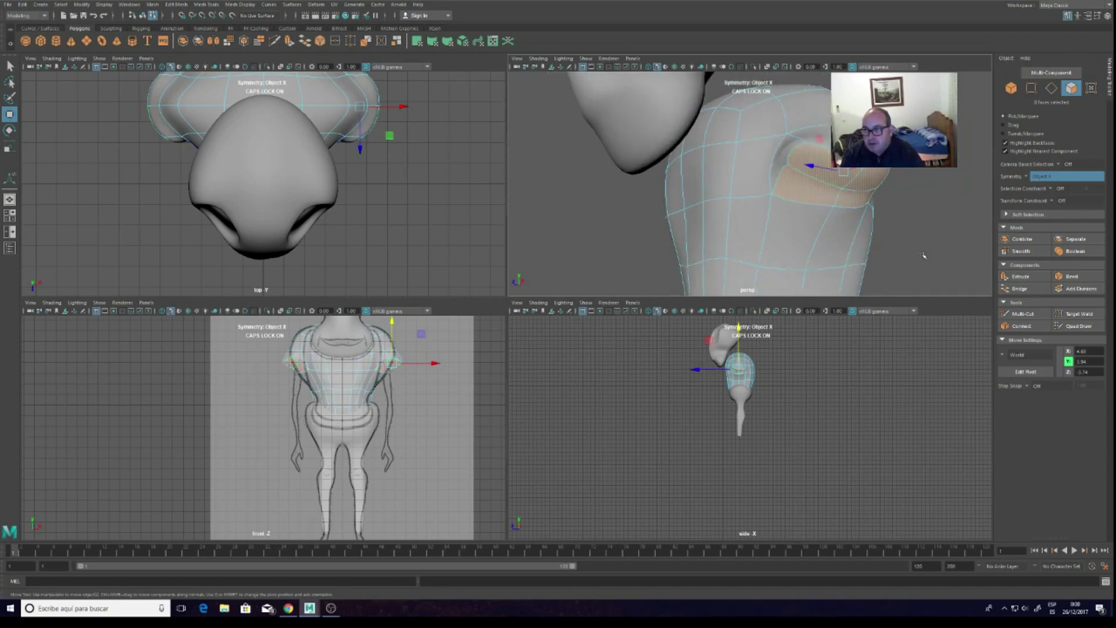
Extrude the under-sleeve faces outward to a Local Translate Z of 0.396
left_click(1027, 279)
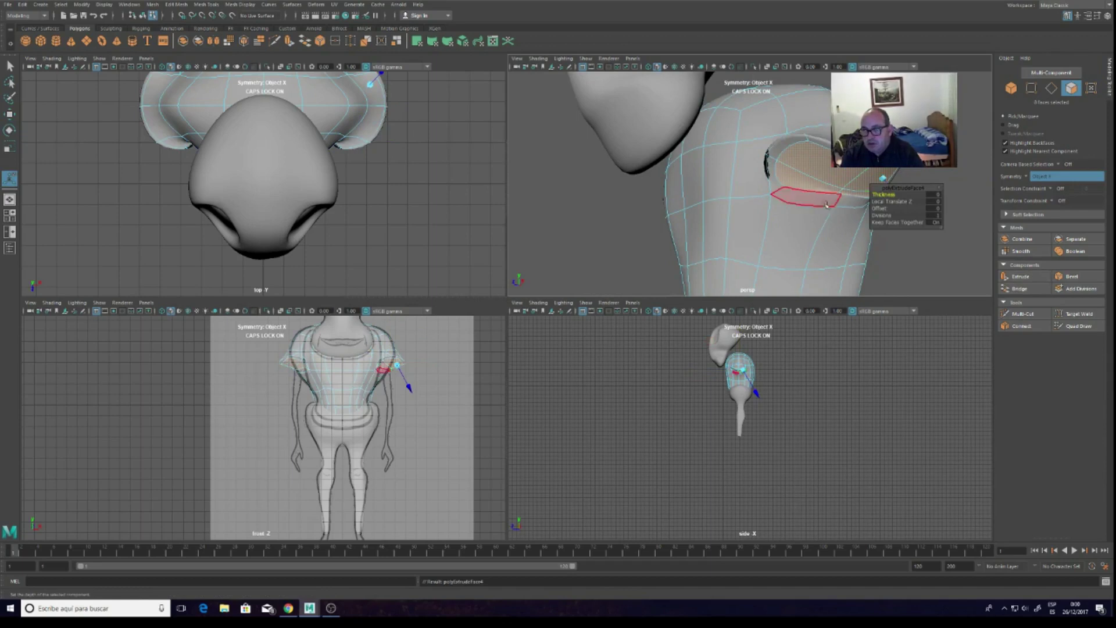
scroll(371, 77, "down", 1)
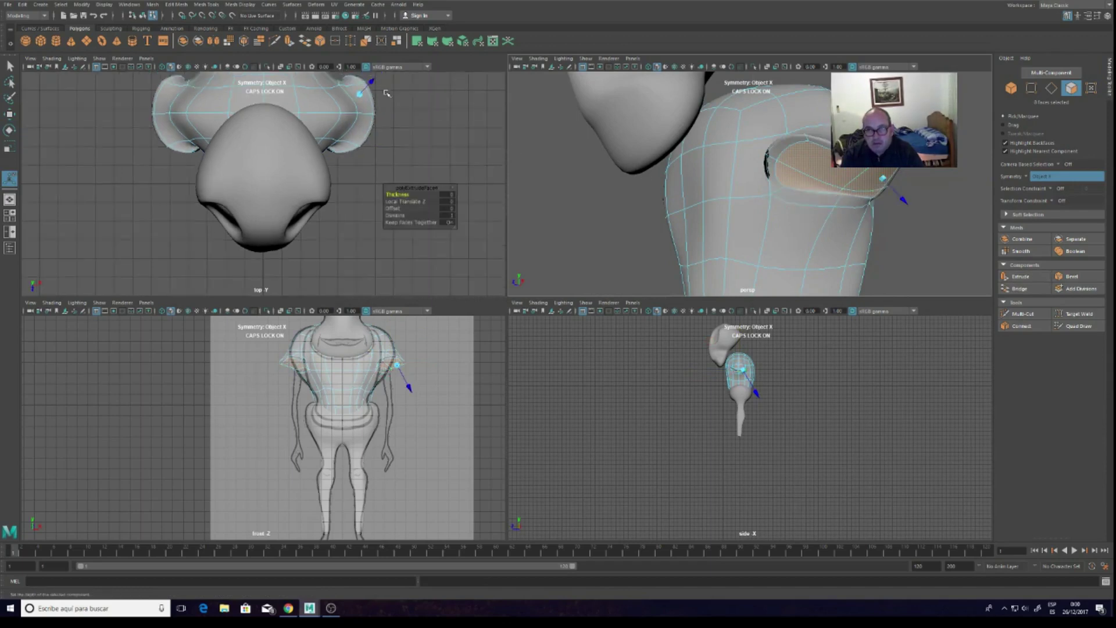
left_click_drag(373, 80, 379, 78)
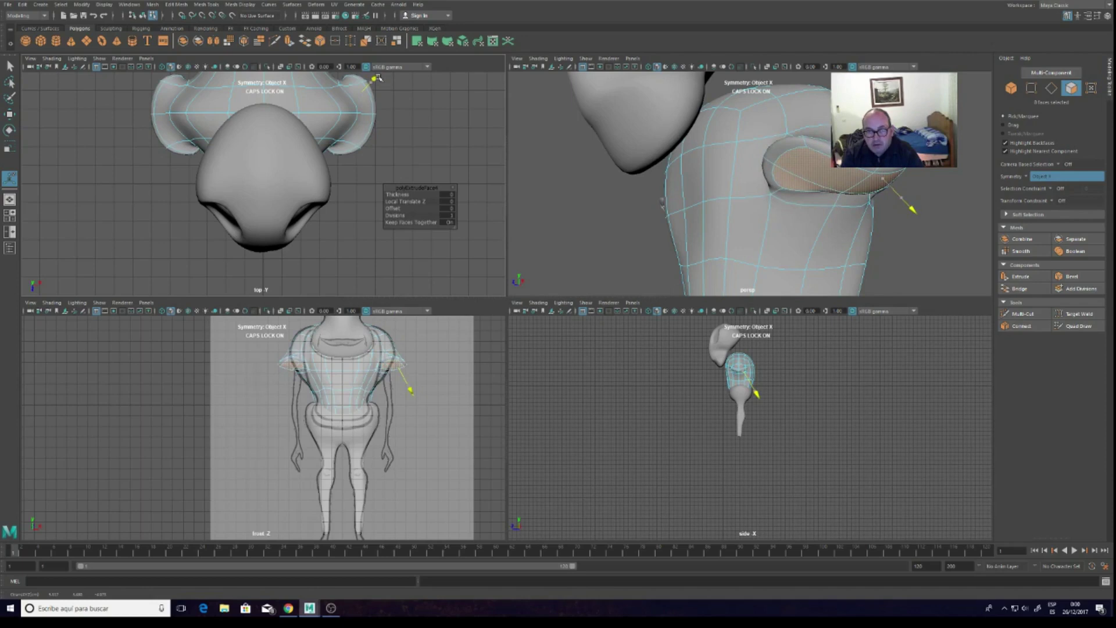
left_click_drag(378, 78, 377, 79)
mouse_move(785, 143)
left_mouse_down("alt")
mouse_move(959, 123)
mouse_move(930, 93)
left_mouse_up("alt")
left_click_drag(750, 181, 750, 180, "alt")
scroll(419, 356, "up", 1)
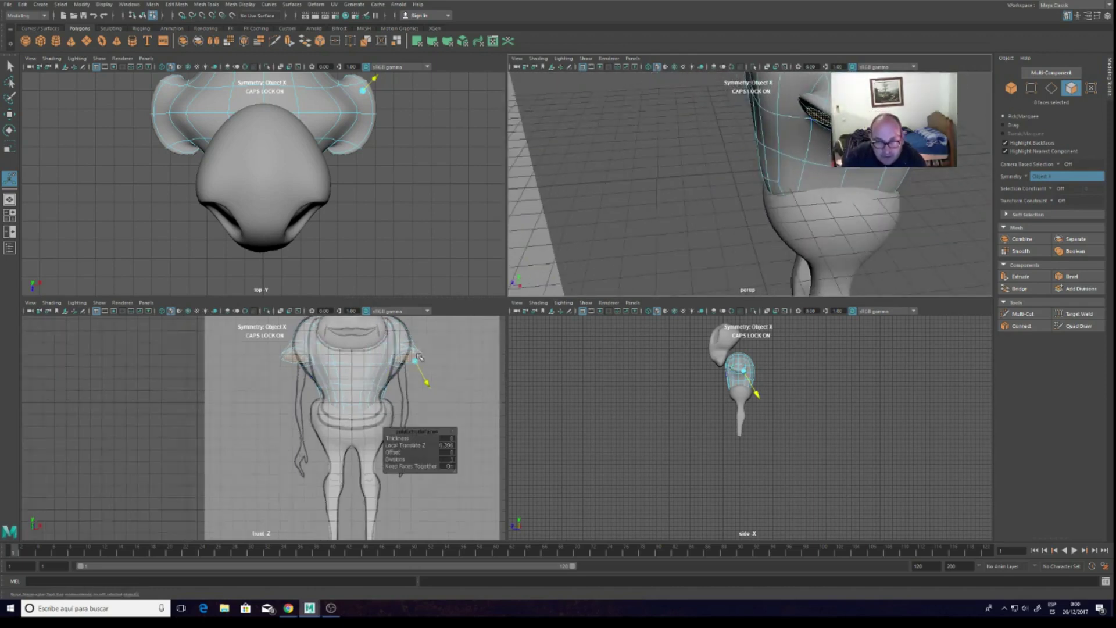
scroll(419, 356, "up", 1)
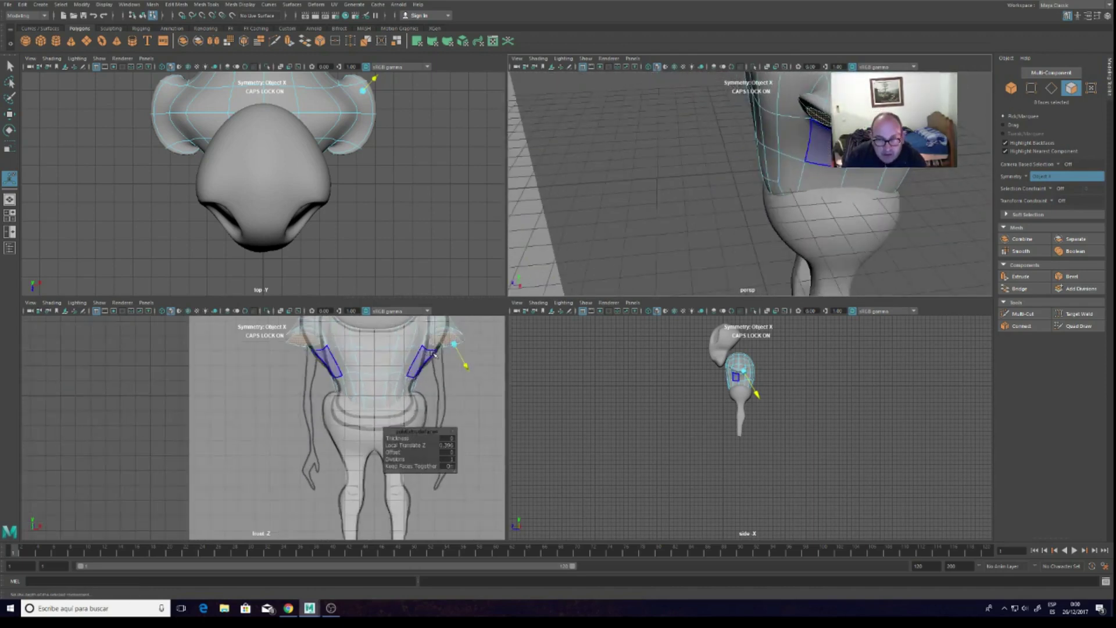
Switch to vertex selection and pick a shoulder vertex where the arm meets the torso
left_click(1031, 88)
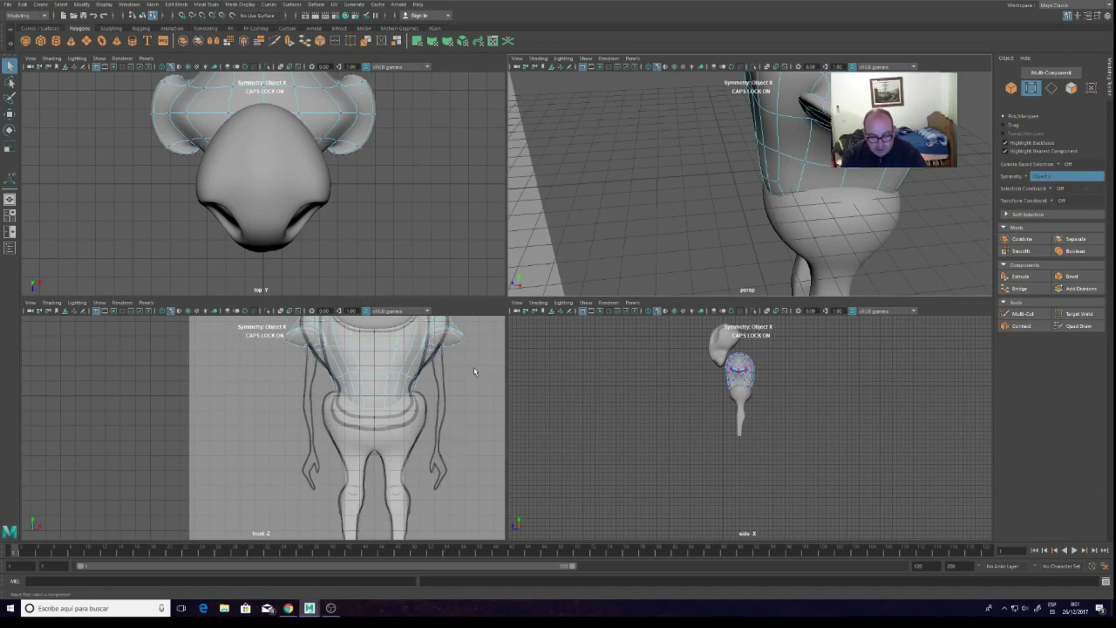
scroll(465, 363, "up", 2)
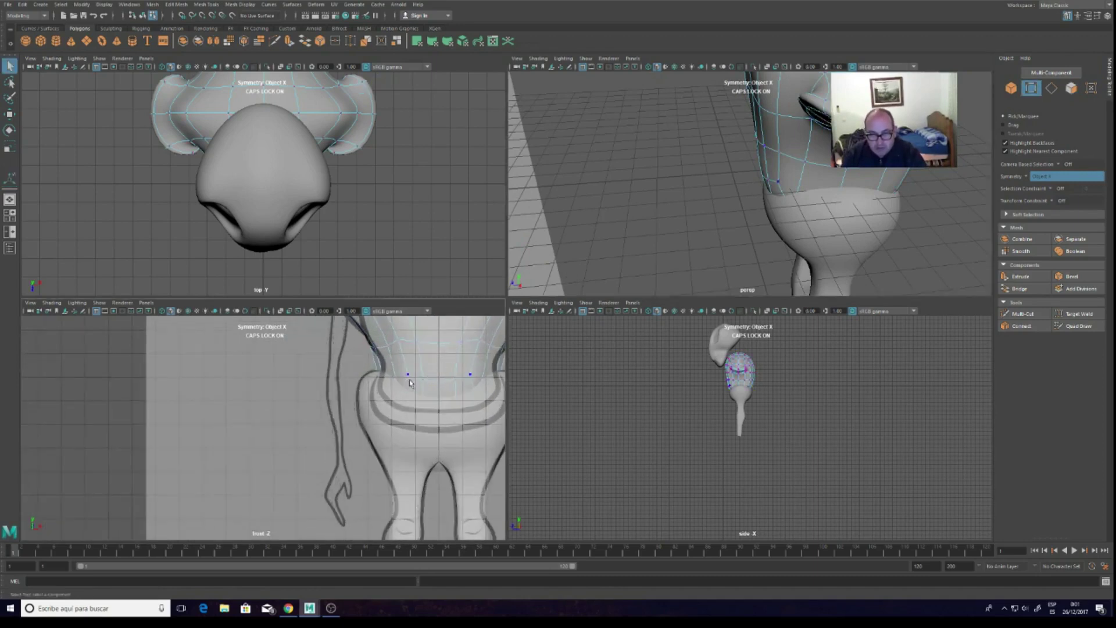
scroll(409, 383, "up", 1)
scroll(409, 386, "down", 2)
scroll(408, 389, "down", 2)
scroll(407, 390, "down", 1)
scroll(402, 397, "up", 1)
scroll(393, 407, "up", 1)
scroll(381, 418, "up", 2)
scroll(369, 430, "up", 1)
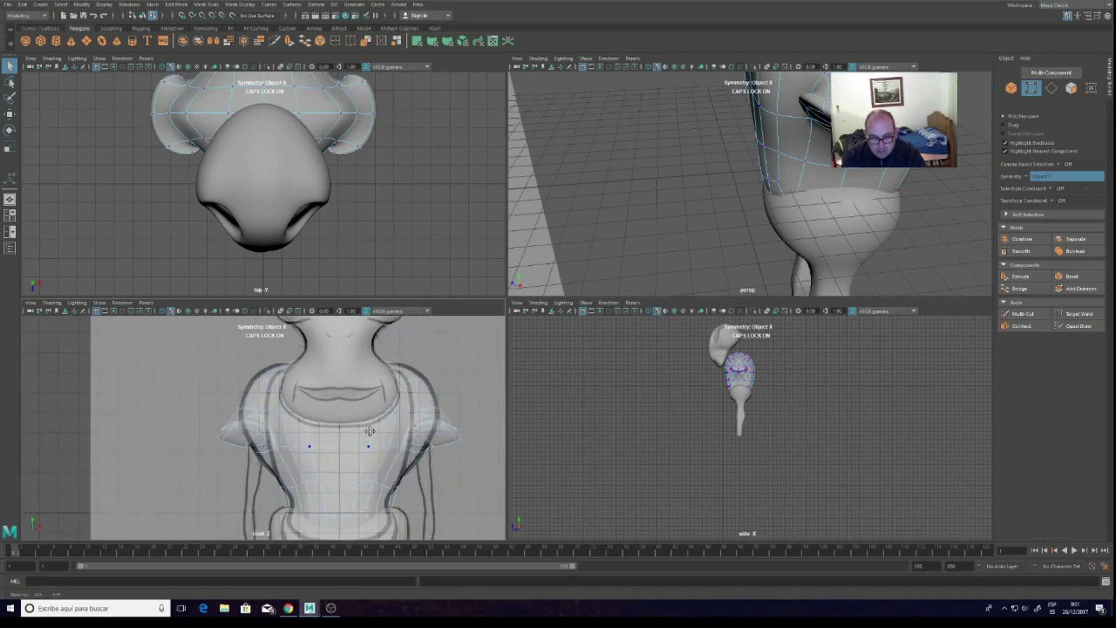
scroll(371, 430, "up", 2)
middle_click_drag(430, 427, 374, 419, "alt")
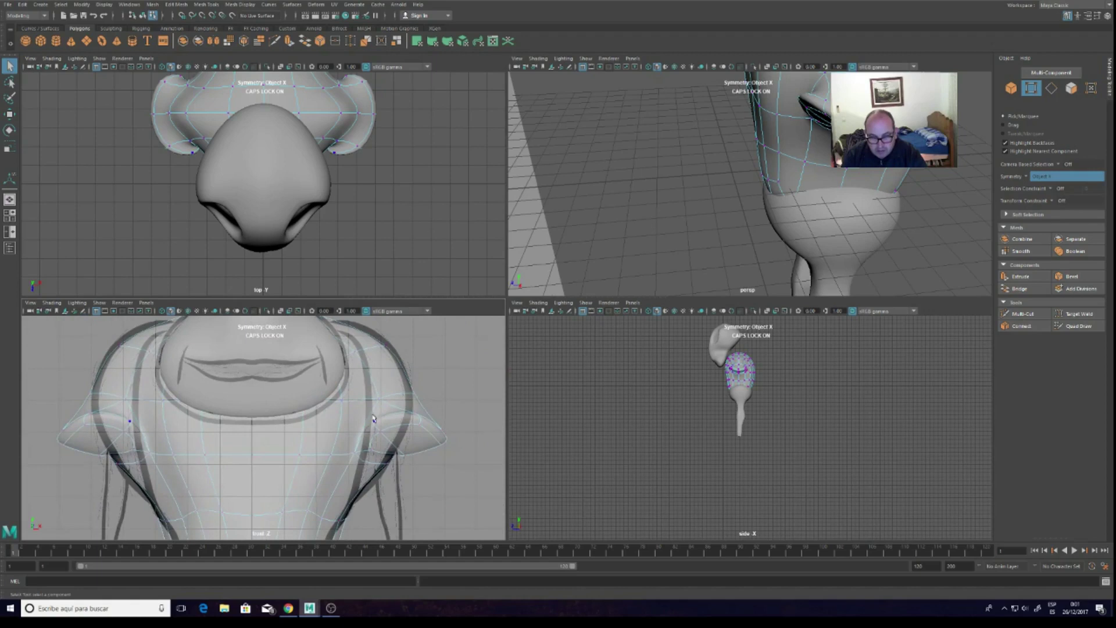
left_click(421, 426)
Move the mirrored underarm vertices vertically to reshape the arm joins
left_click(9, 114)
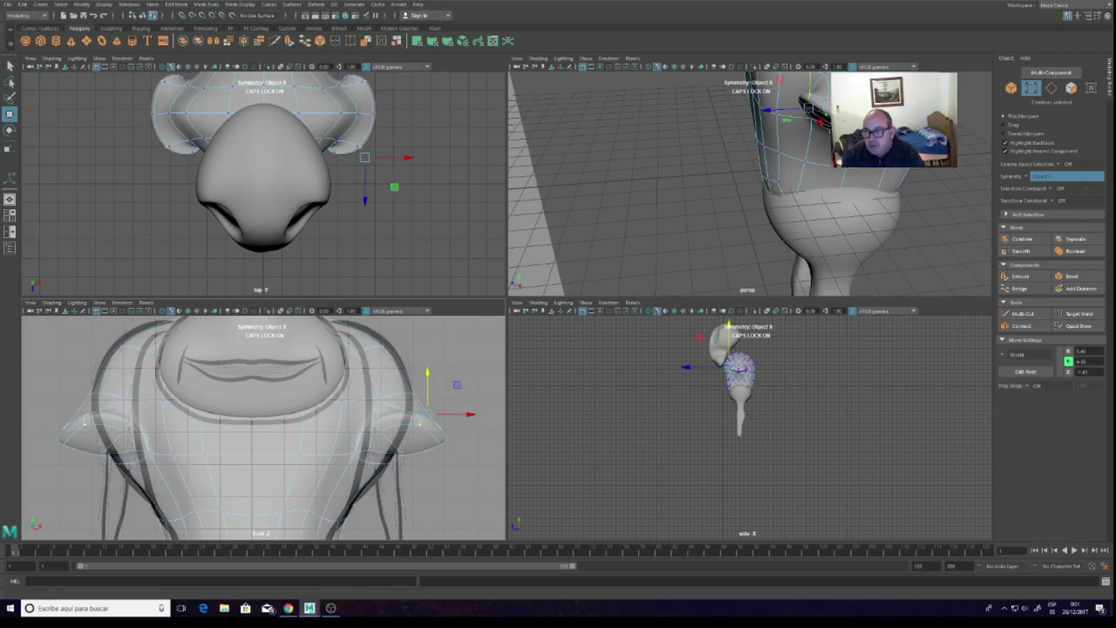
left_click_drag(803, 174, 773, 175, "alt")
left_click_drag(790, 91, 782, 123)
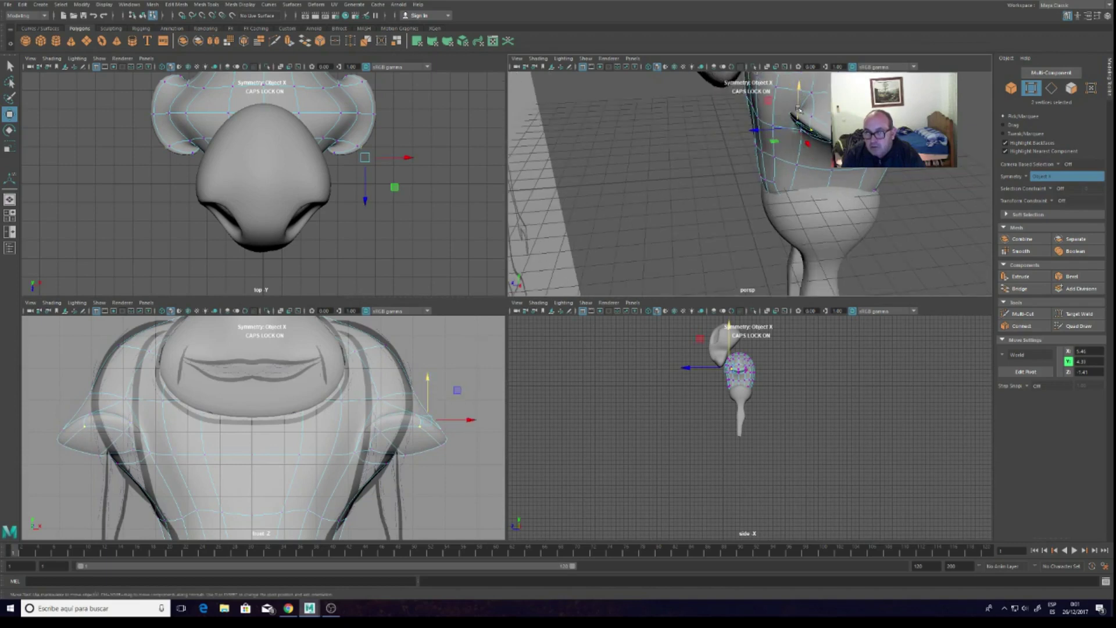
scroll(789, 114, "up", 3)
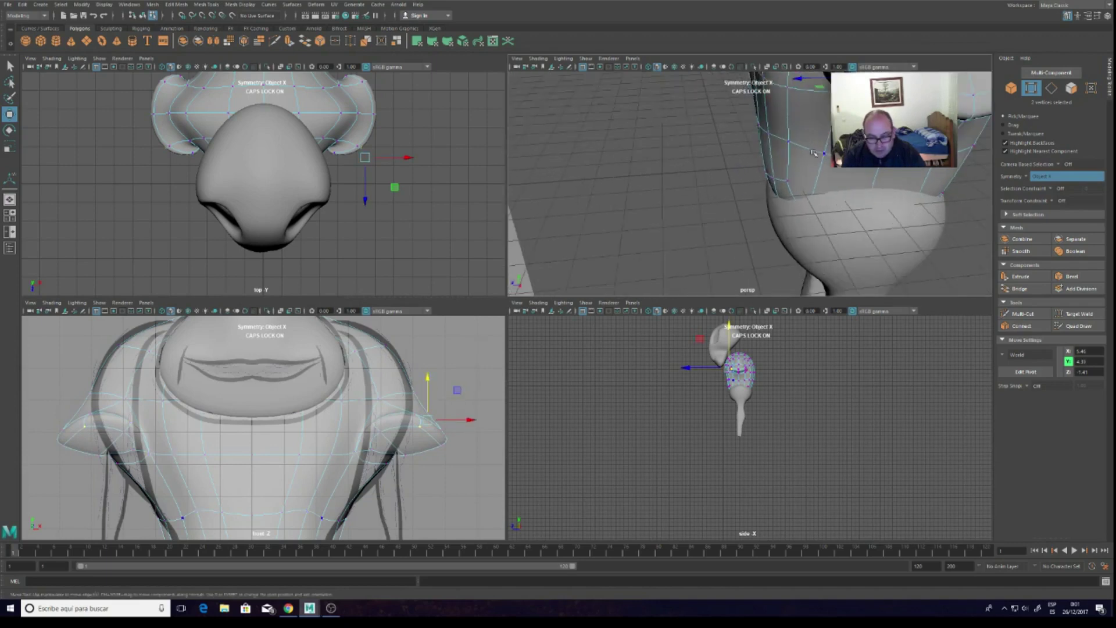
left_click_drag(807, 127, 824, 247, "alt")
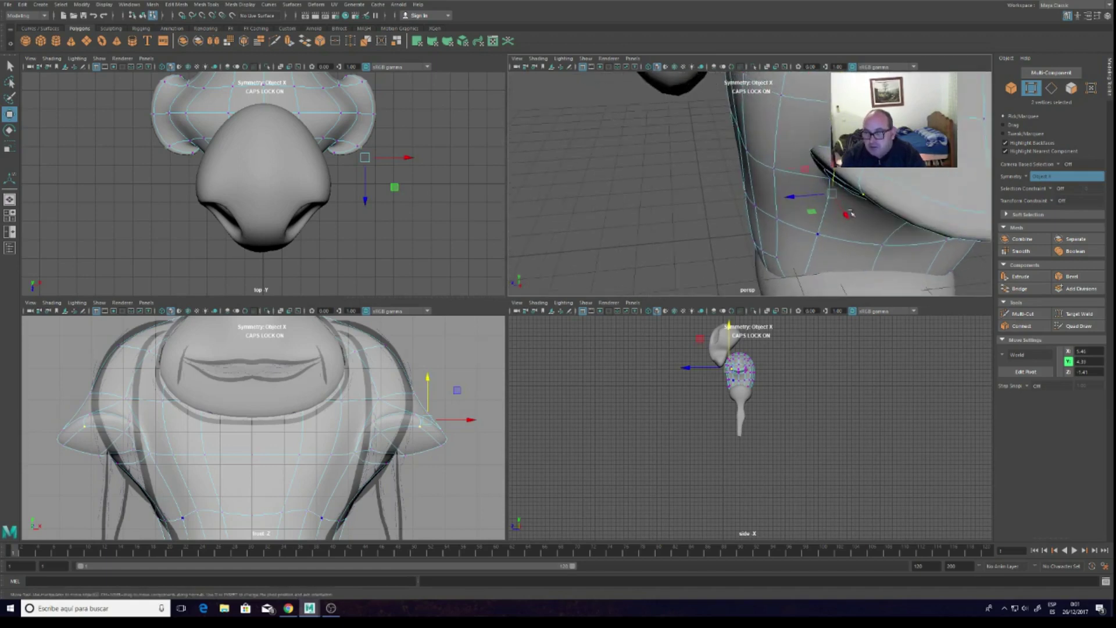
left_click_drag(832, 193, 832, 175)
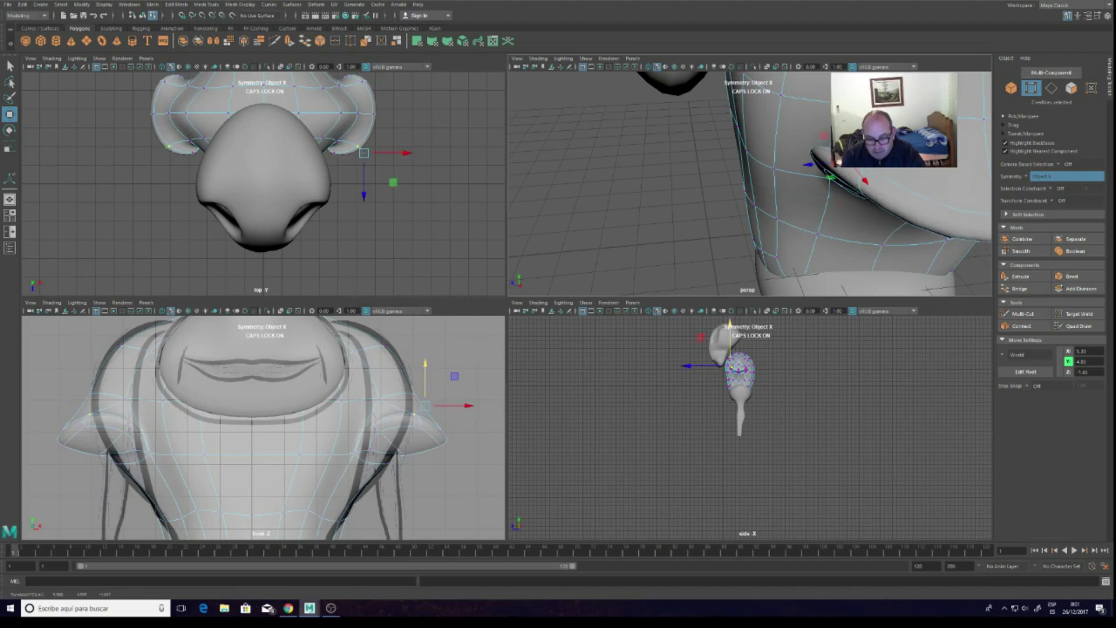
Turn on Soft Select and lower the sleeve-edge vertices so both sleeves droop
key("b")
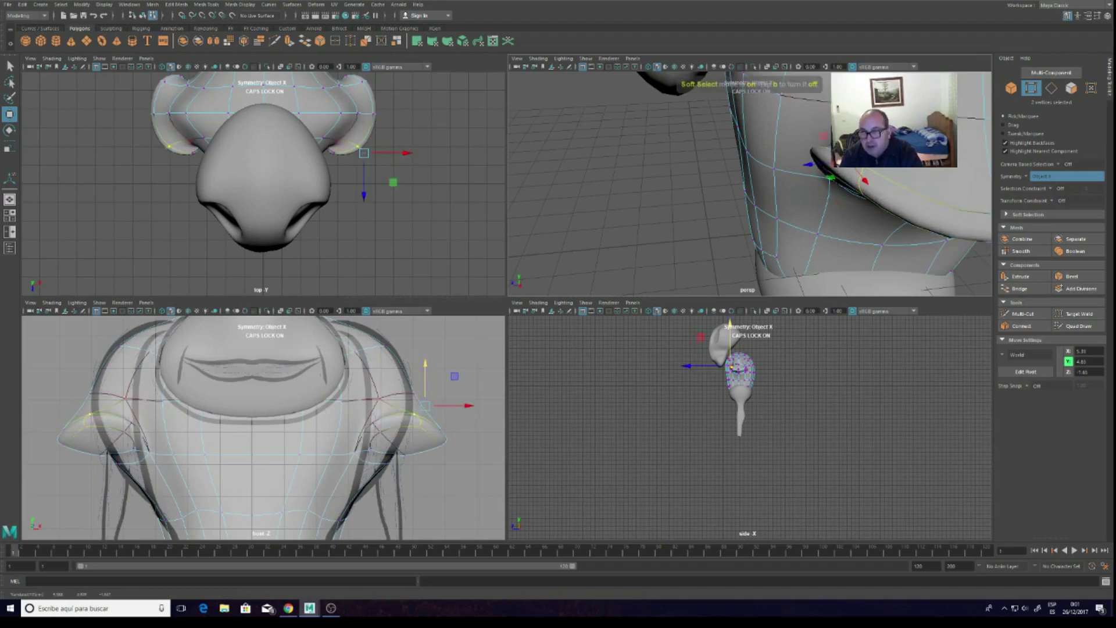
left_click_drag(832, 174, 848, 180)
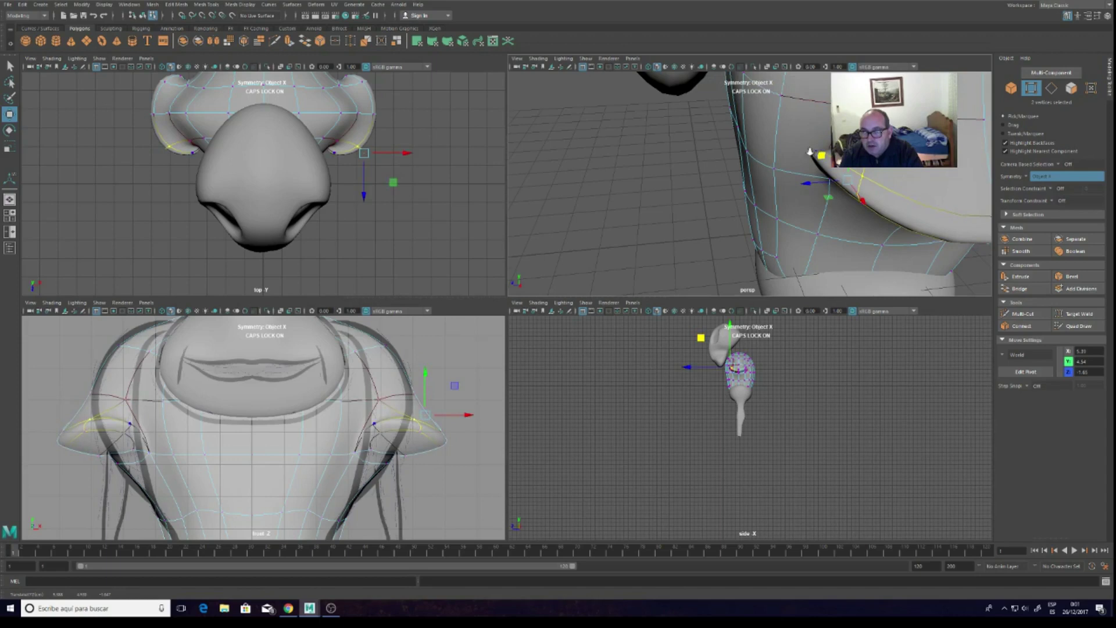
scroll(821, 146, "up", 3)
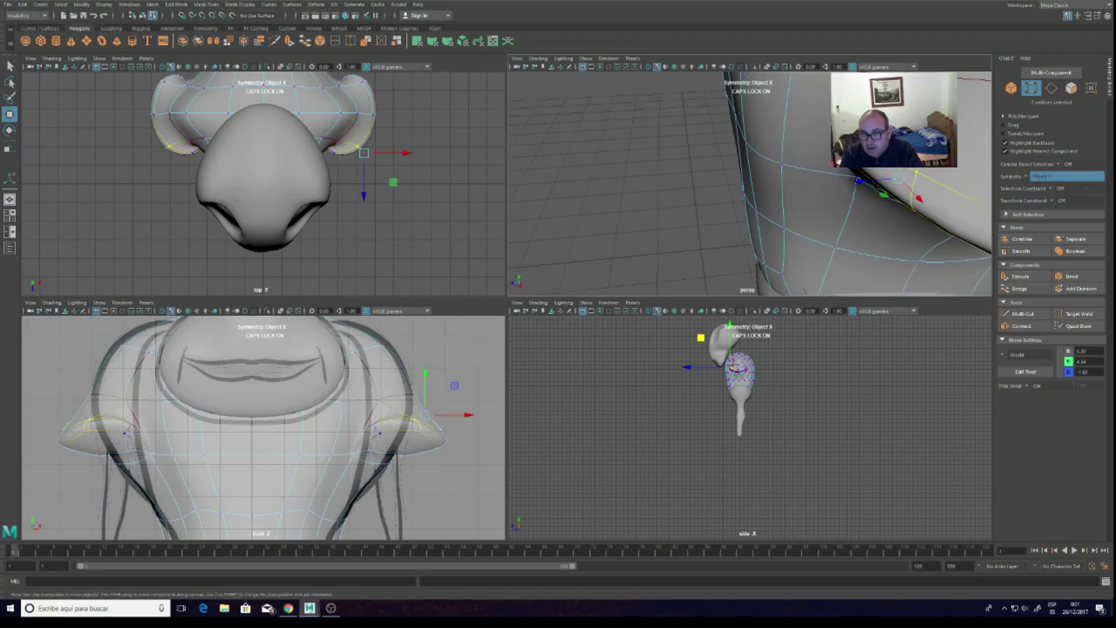
scroll(750, 184, "down", 3)
scroll(750, 184, "down", 2)
left_click(374, 424)
left_click_drag(698, 186, 716, 180, "alt")
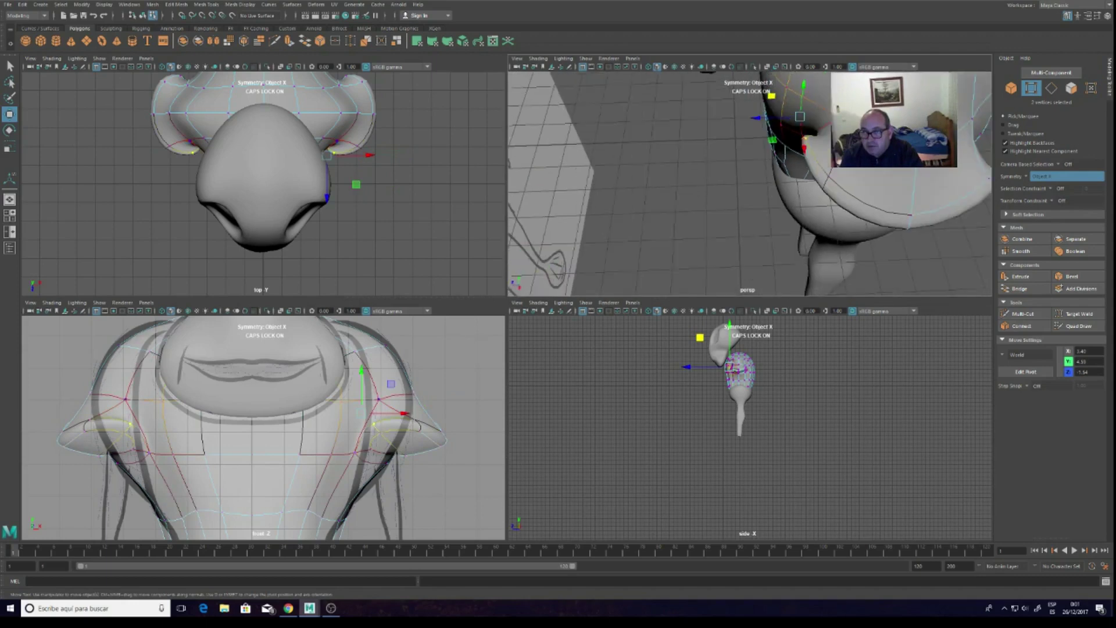
left_click_drag(803, 84, 794, 117)
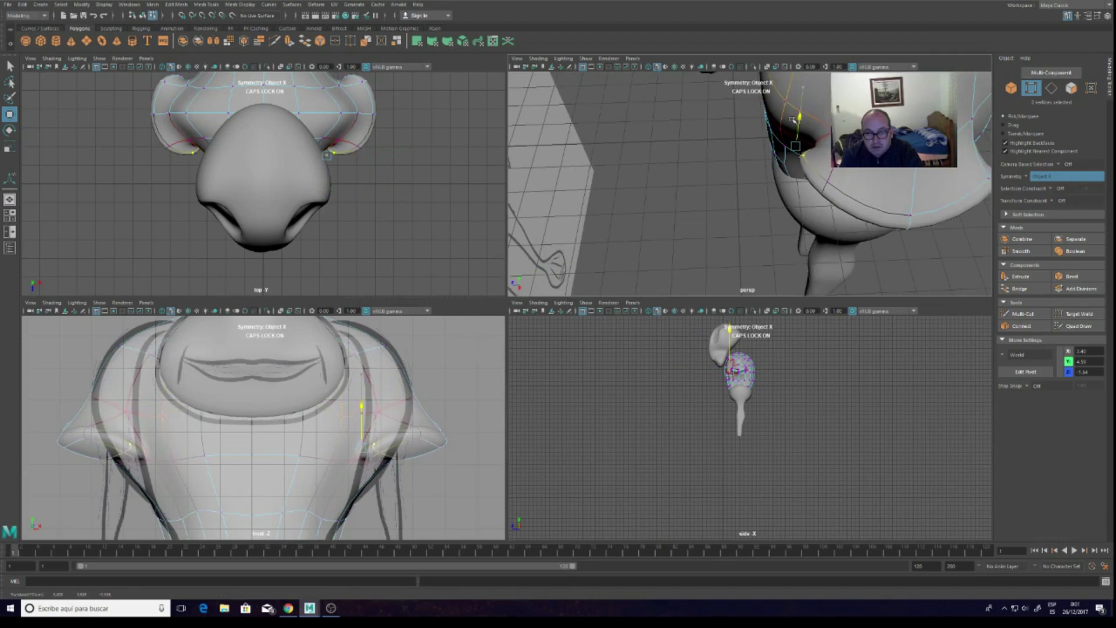
mouse_move(794, 116)
left_mouse_down()
mouse_move(804, 154)
mouse_move(975, 153)
mouse_move(788, 209)
left_mouse_up()
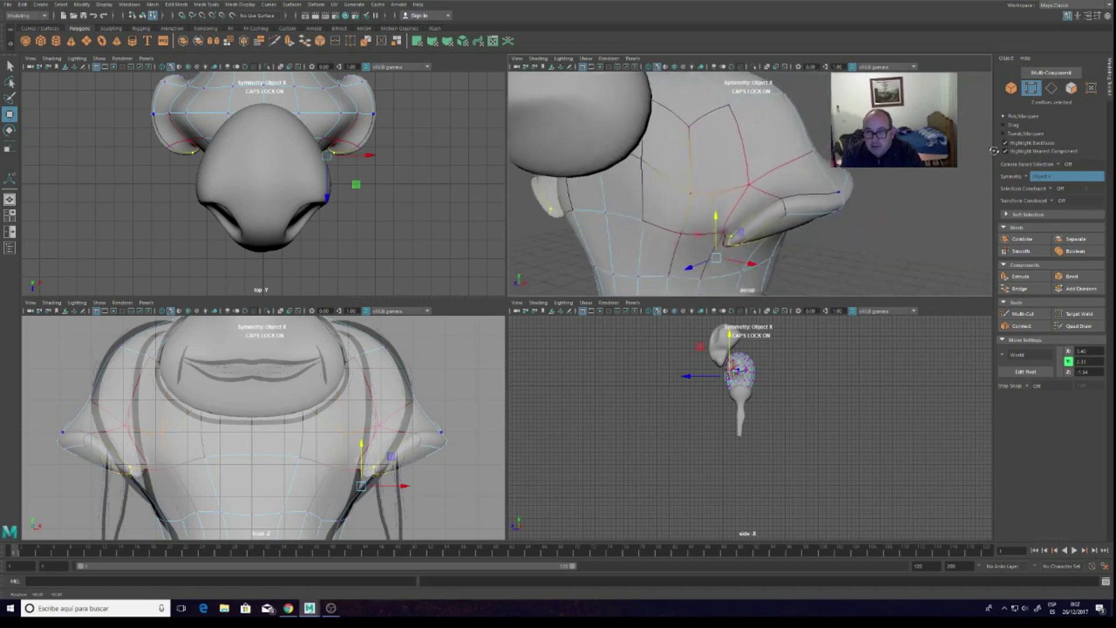
Lower the vertices along the sleeve's lower edge on both sides
left_click(783, 209)
left_click_drag(784, 151, 792, 202)
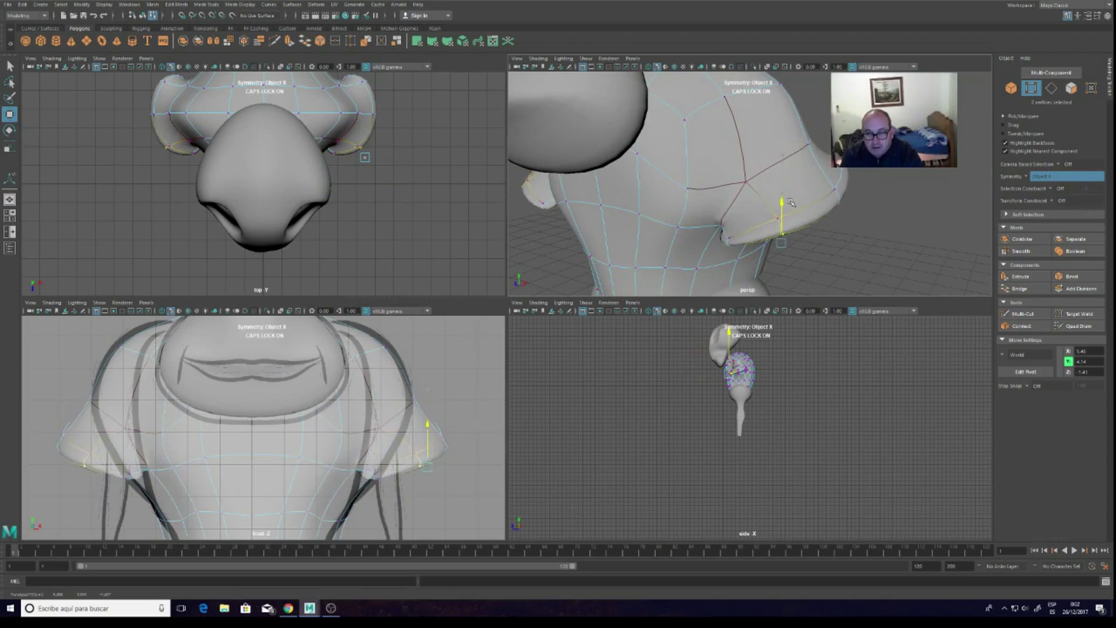
left_click_drag(791, 202, 833, 223)
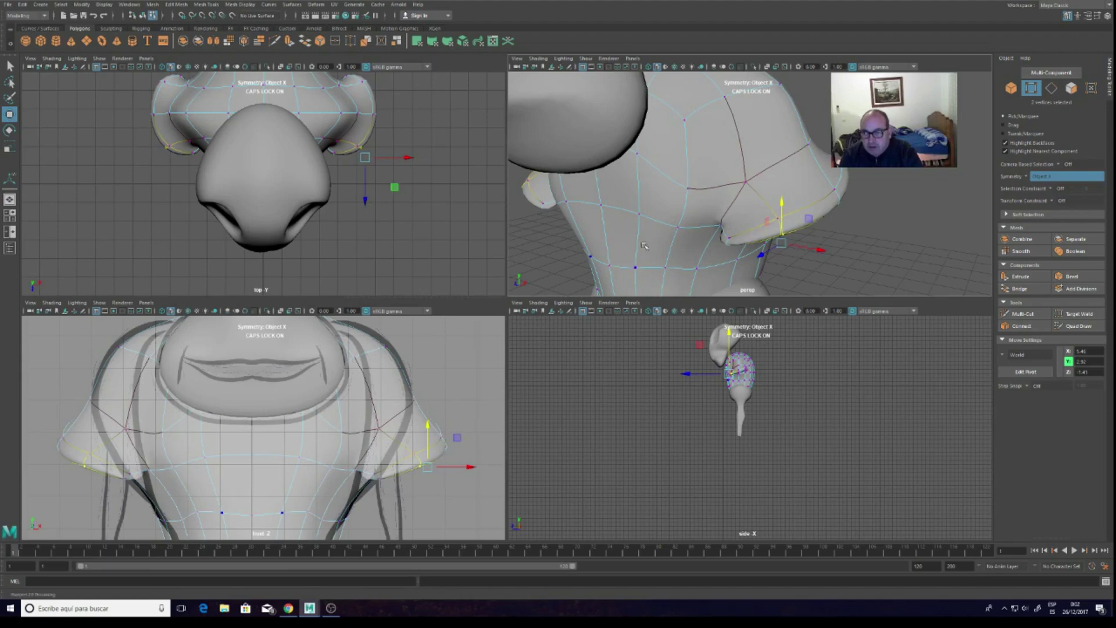
mouse_move(761, 197)
left_mouse_down("alt")
mouse_move(744, 185)
mouse_move(737, 195)
left_mouse_up("alt")
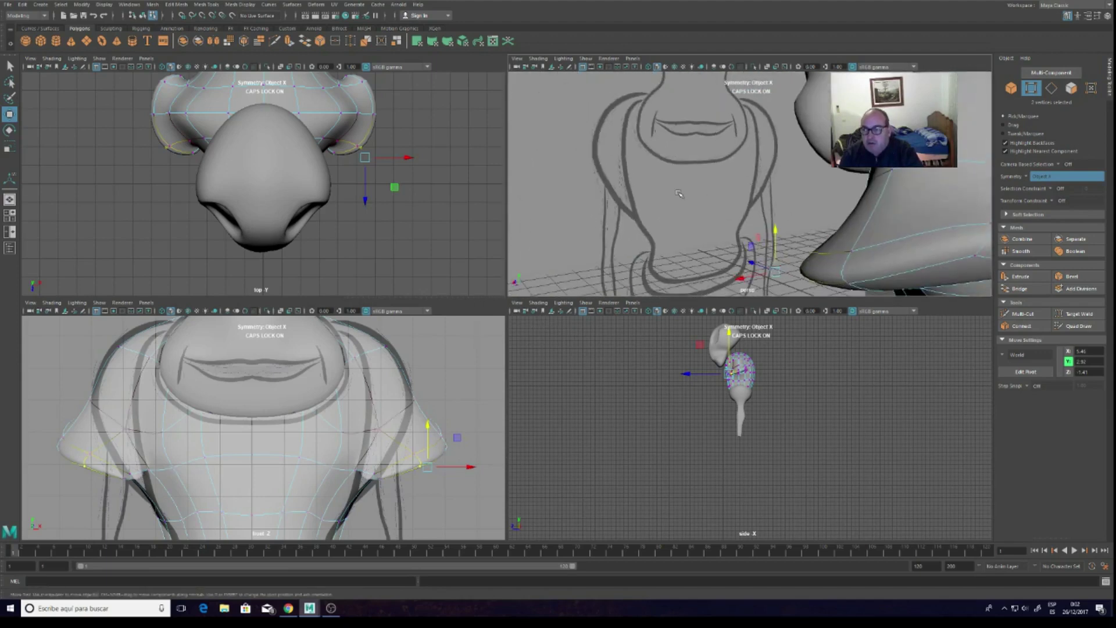
left_click(866, 222)
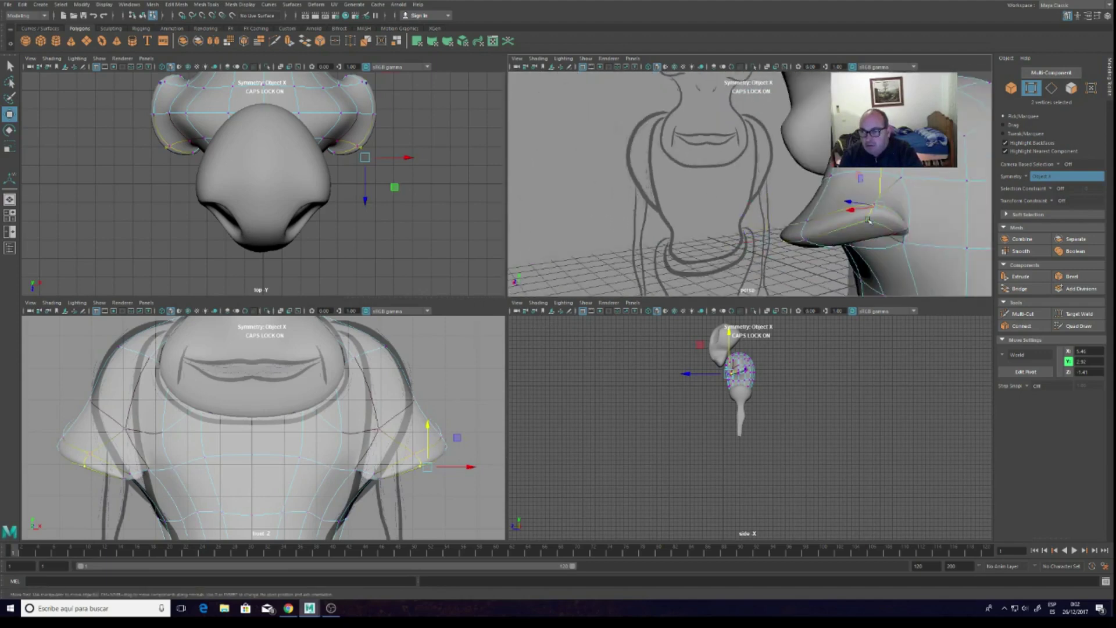
left_click_drag(880, 174, 880, 204)
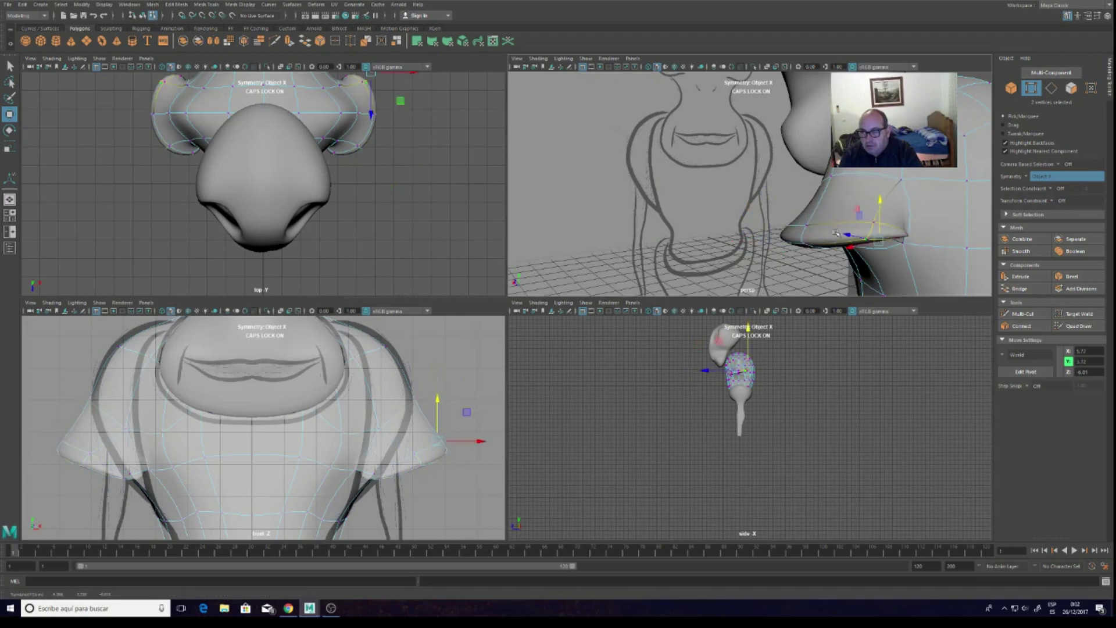
Nudge a sleeve vertex outward along X to flare the sleeve
left_click_drag(727, 274, 784, 248, "alt")
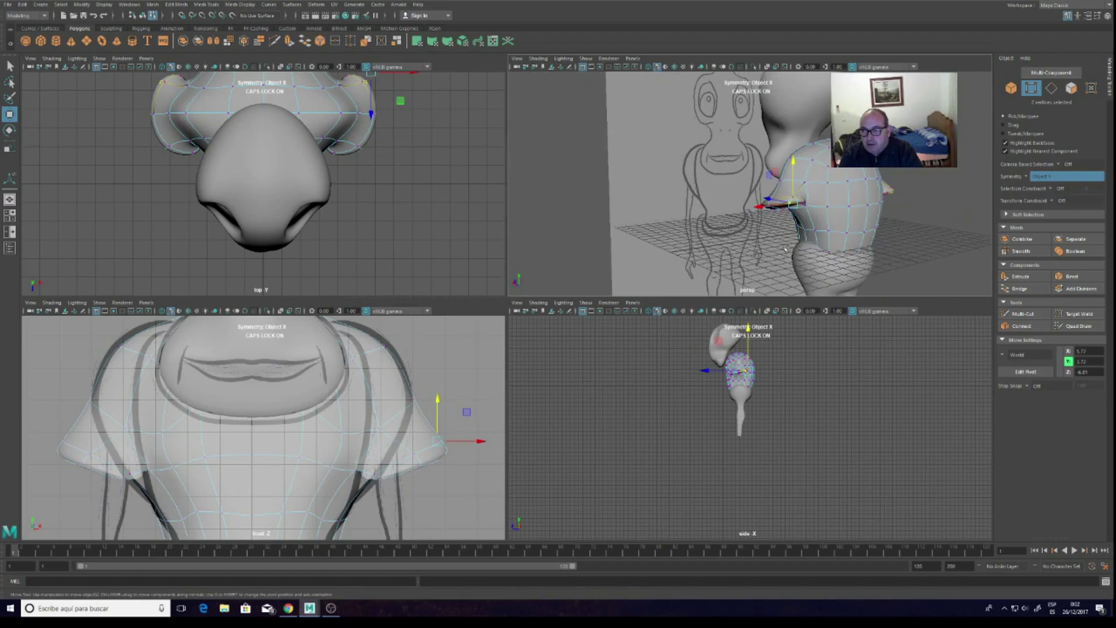
mouse_move(872, 214)
left_mouse_down("alt")
mouse_move(702, 212)
mouse_move(736, 190)
mouse_move(827, 182)
left_mouse_up("alt")
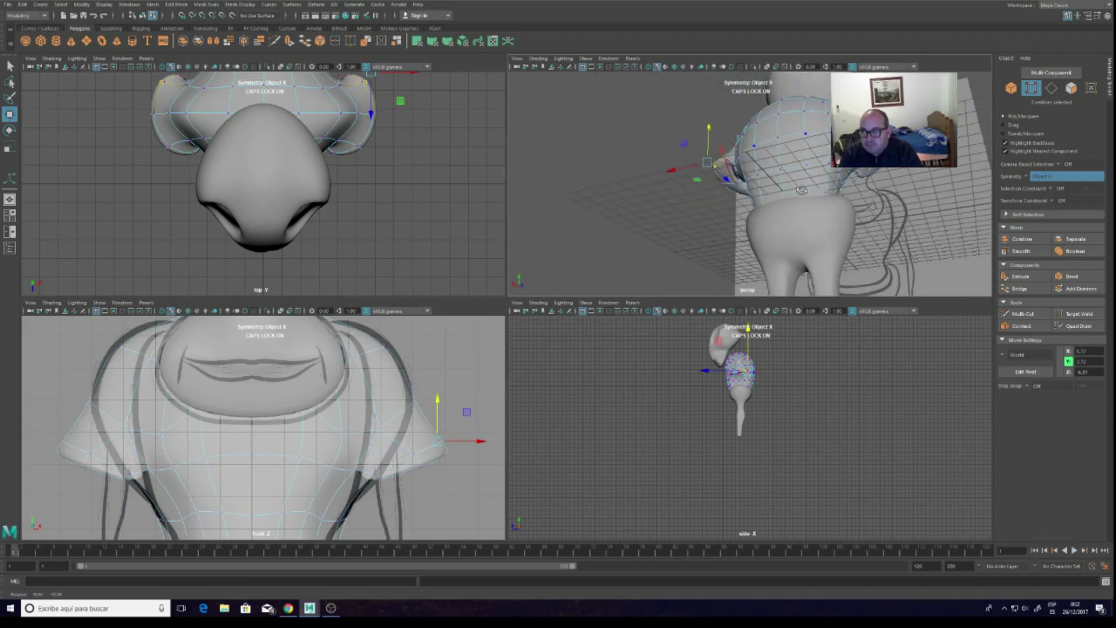
scroll(750, 184, "up", 3)
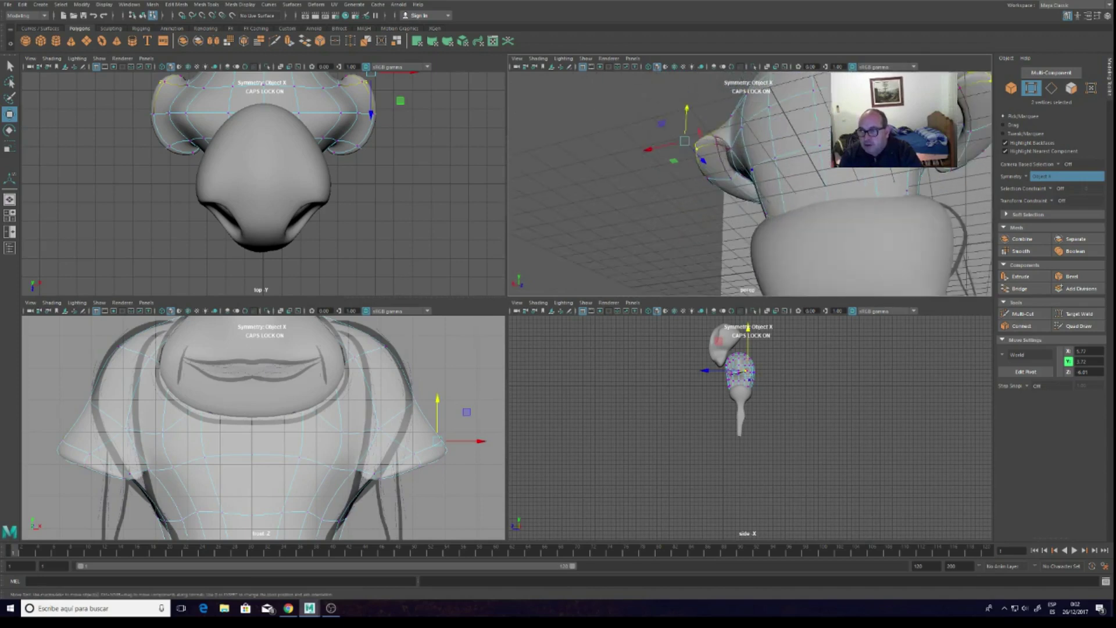
mouse_move(750, 184)
left_mouse_down("alt")
mouse_move(683, 177)
mouse_move(750, 181)
left_mouse_up("alt")
scroll(828, 173, "up", 2)
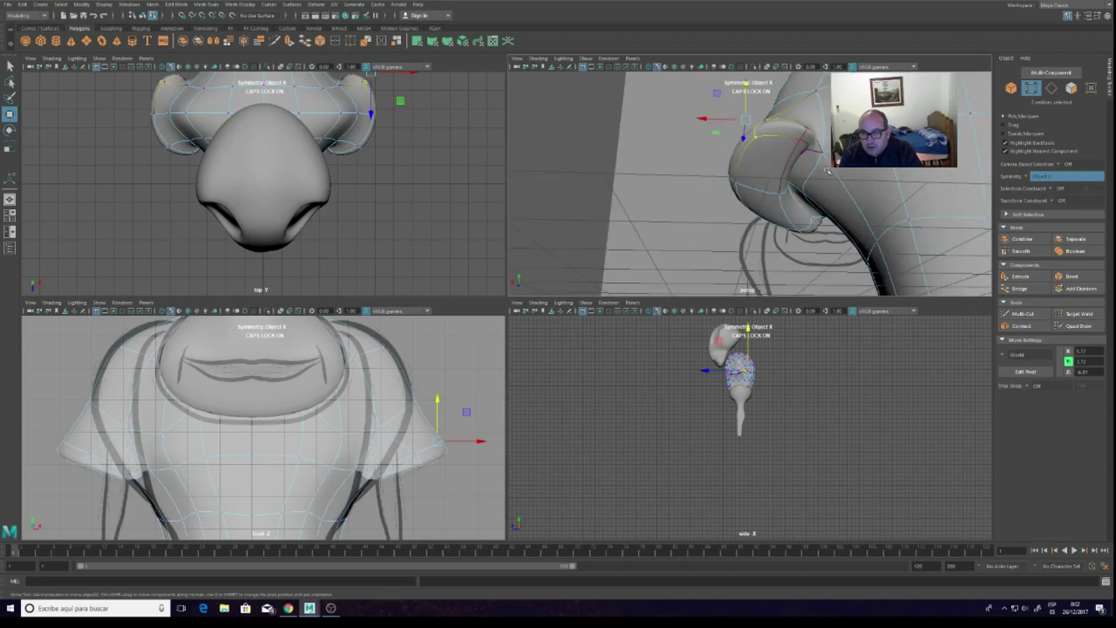
scroll(825, 174, "up", 2)
left_click_drag(797, 159, 769, 163, "alt")
left_click(734, 194)
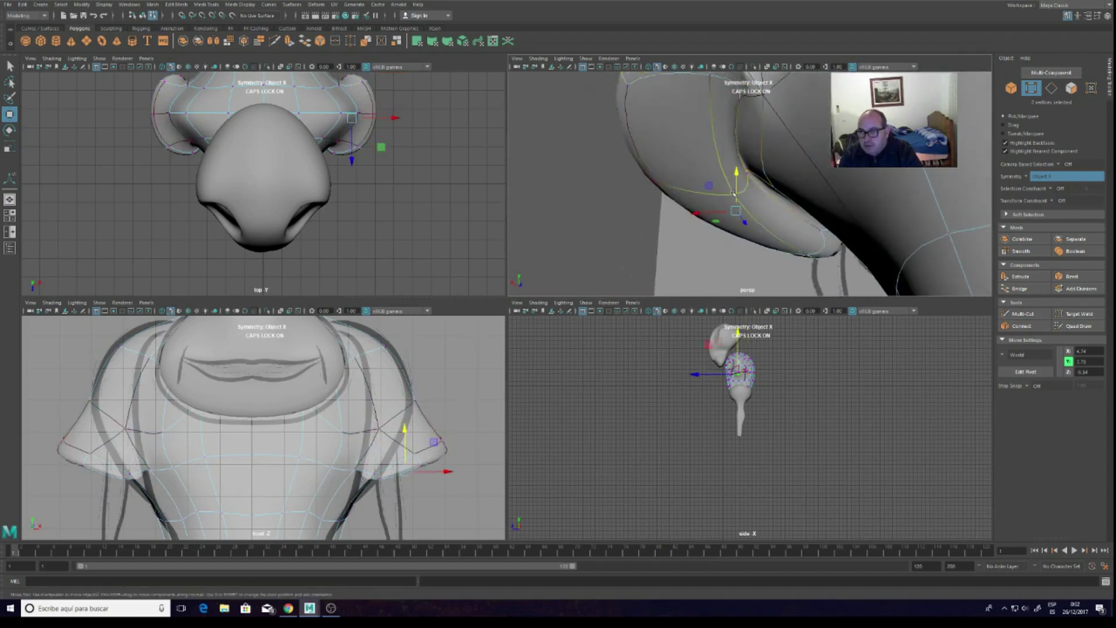
mouse_move(715, 212)
left_mouse_down()
mouse_move(697, 211)
mouse_move(711, 160)
left_mouse_up()
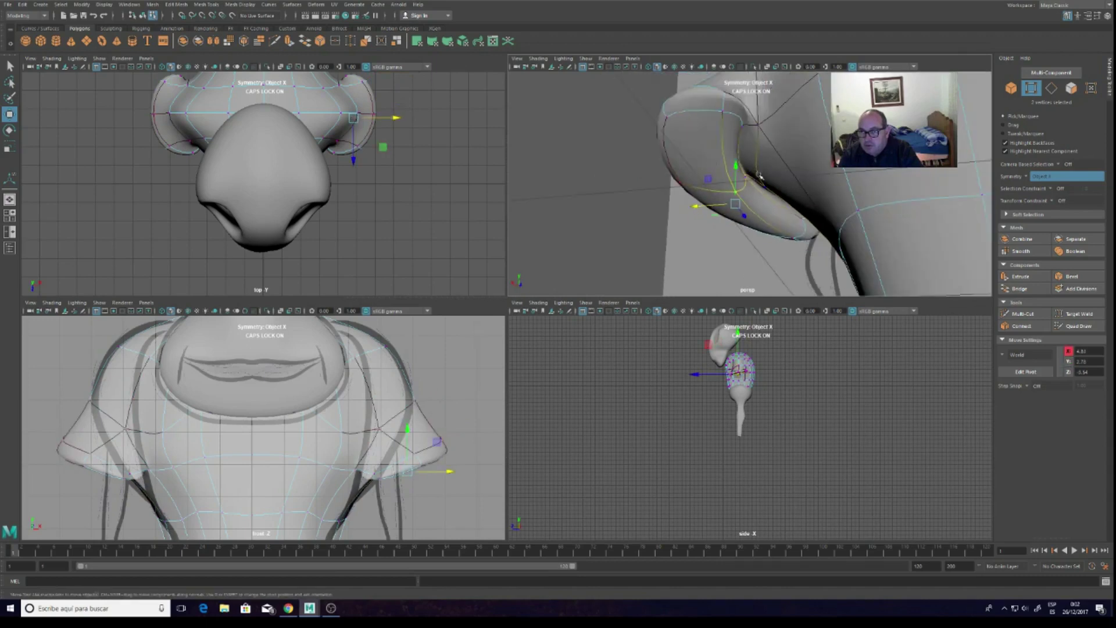
Select a vertex near the top of the sleeve and inspect it around the neck
left_click(723, 110)
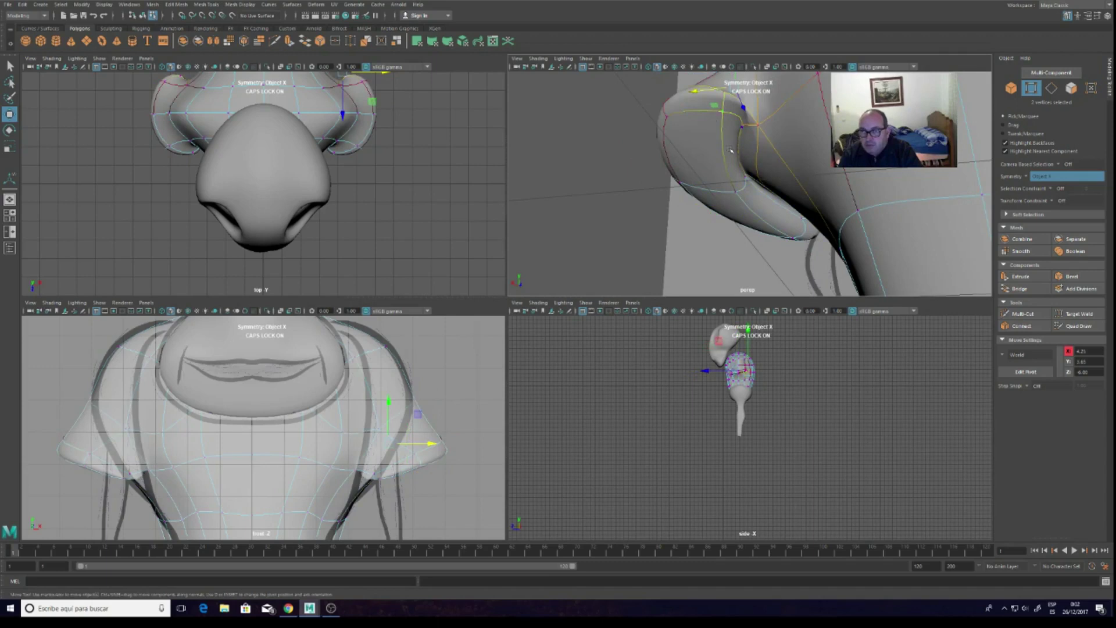
left_click_drag(730, 149, 765, 170, "alt")
left_click_drag(905, 168, 735, 167, "alt")
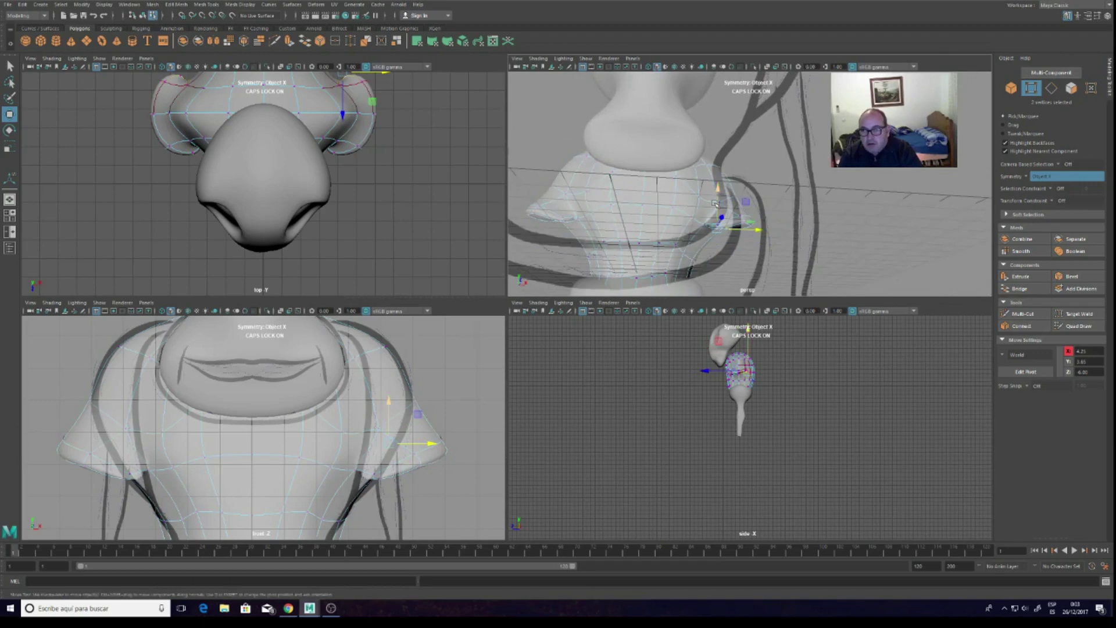
scroll(685, 204, "down", 3)
scroll(686, 204, "down", 4)
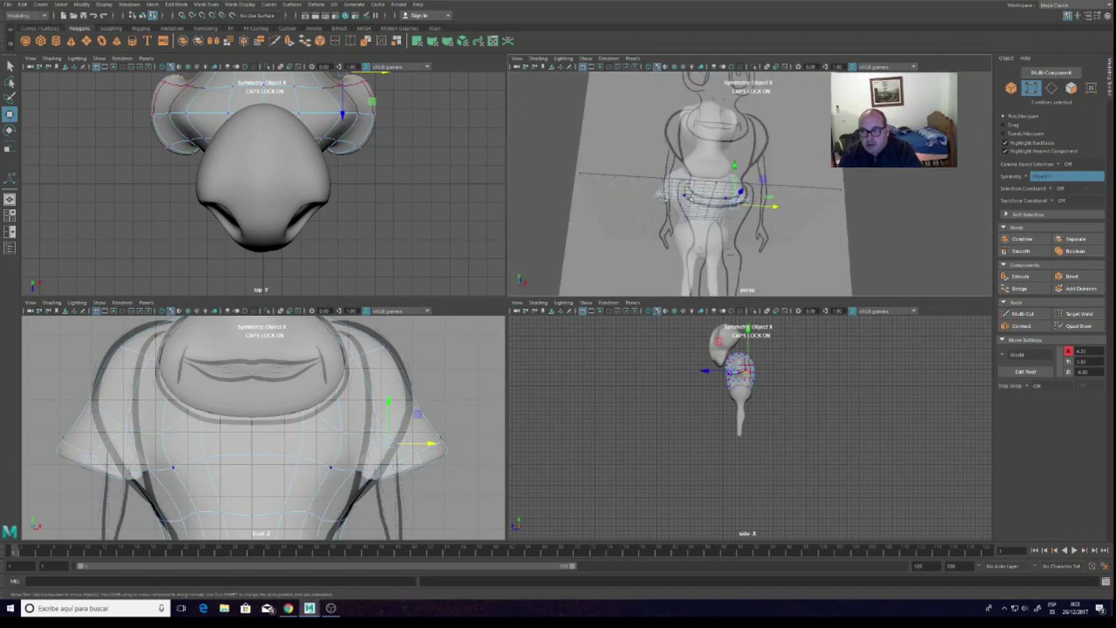
mouse_move(692, 162)
left_mouse_down("alt")
mouse_move(768, 150)
mouse_move(753, 144)
mouse_move(826, 145)
left_mouse_up("alt")
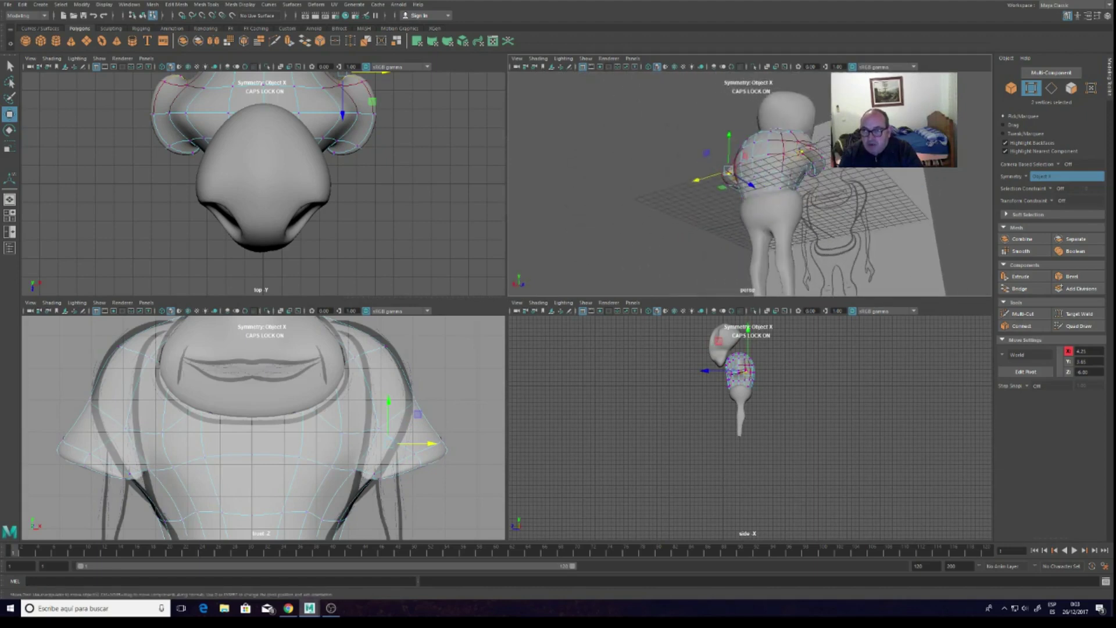
scroll(750, 174, "up", 4)
scroll(750, 174, "up", 2)
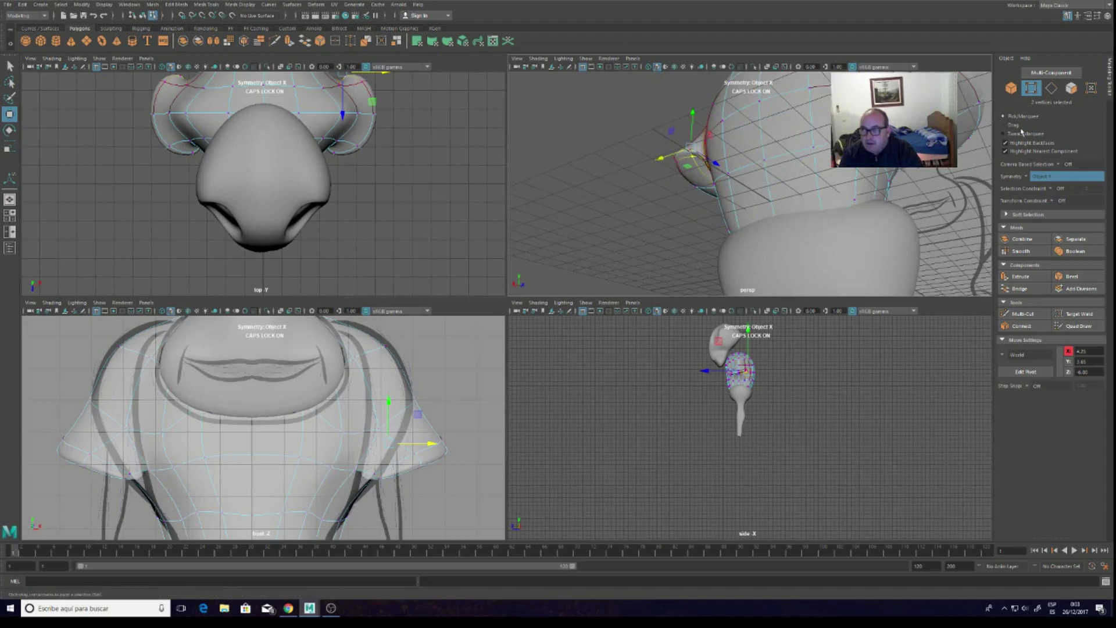
Select the end faces of both sleeves, then return to vertex selection
left_click(1071, 88)
left_click(961, 96)
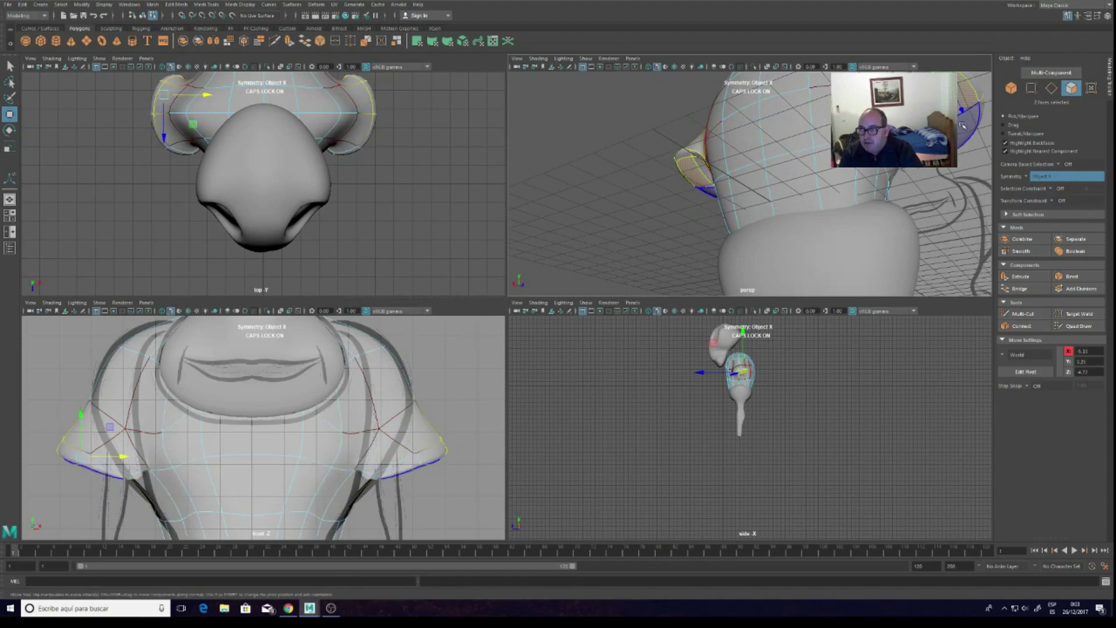
left_click_drag(962, 125, 942, 131, "alt")
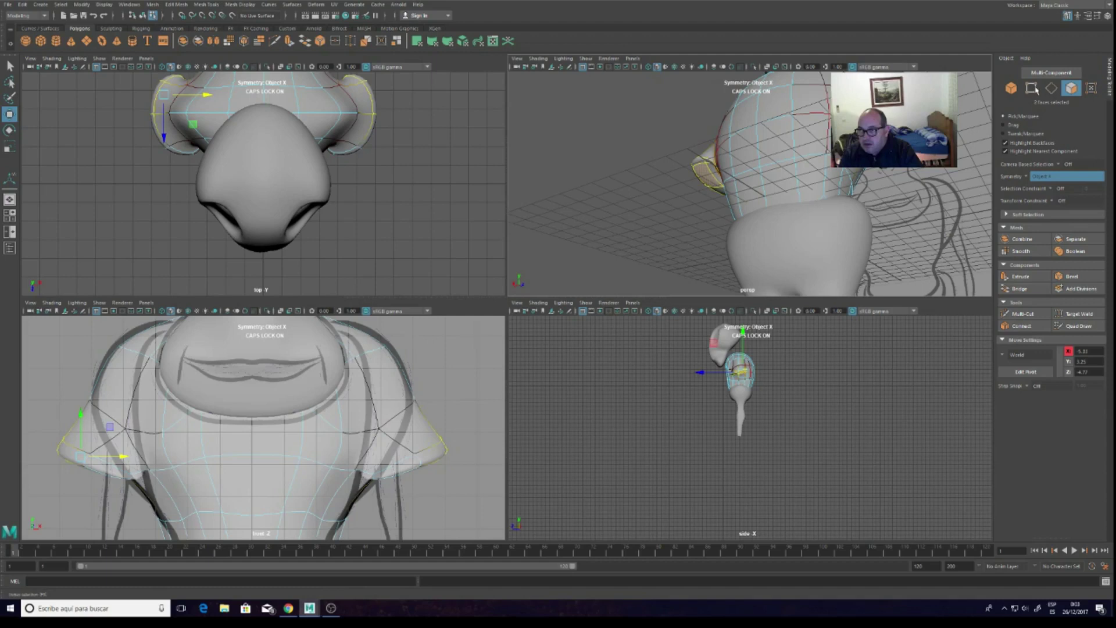
left_click(1031, 88)
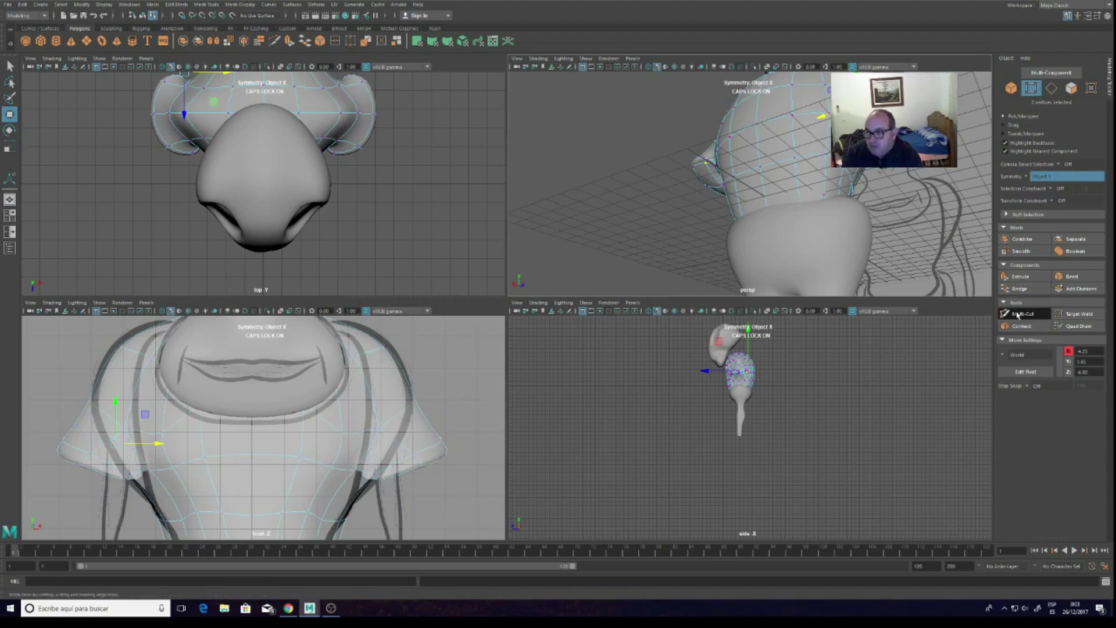
Multi-Cut a mirrored edge loop around both sleeves, then undo a stray vertex edit
left_click(1024, 314)
left_click(705, 163)
left_click(723, 185)
key("Return")
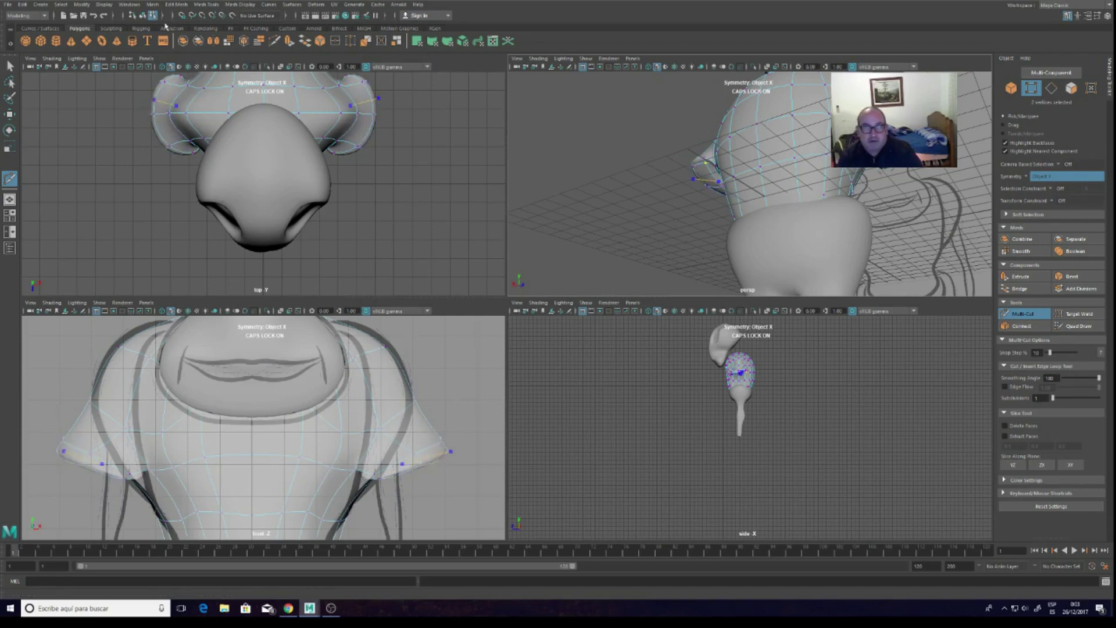
left_click(93, 16)
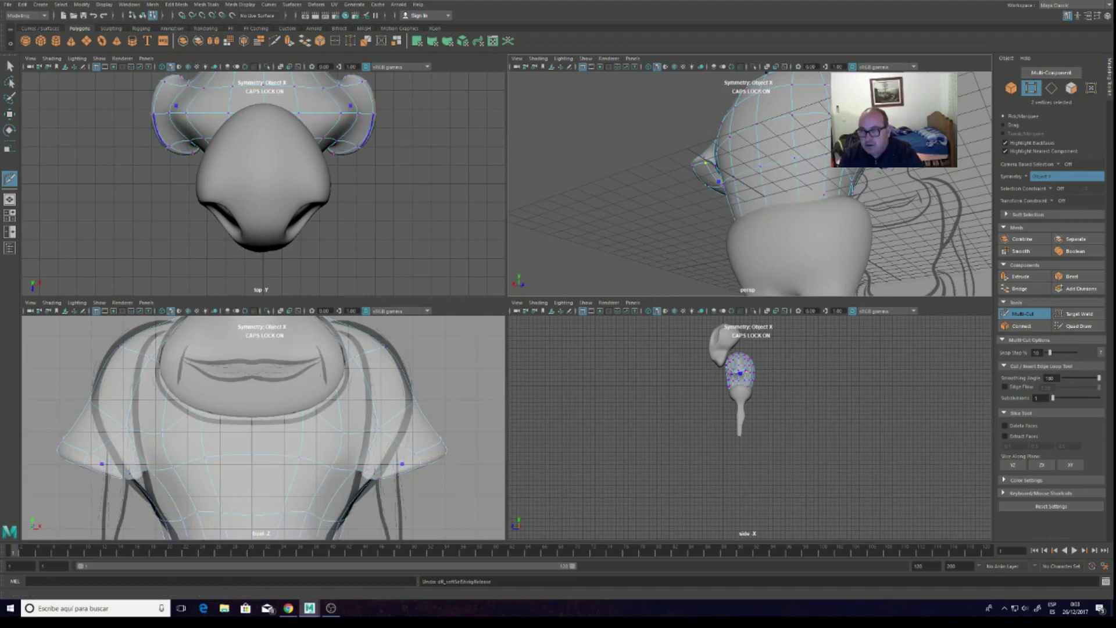
left_click_drag(965, 138, 895, 140, "alt")
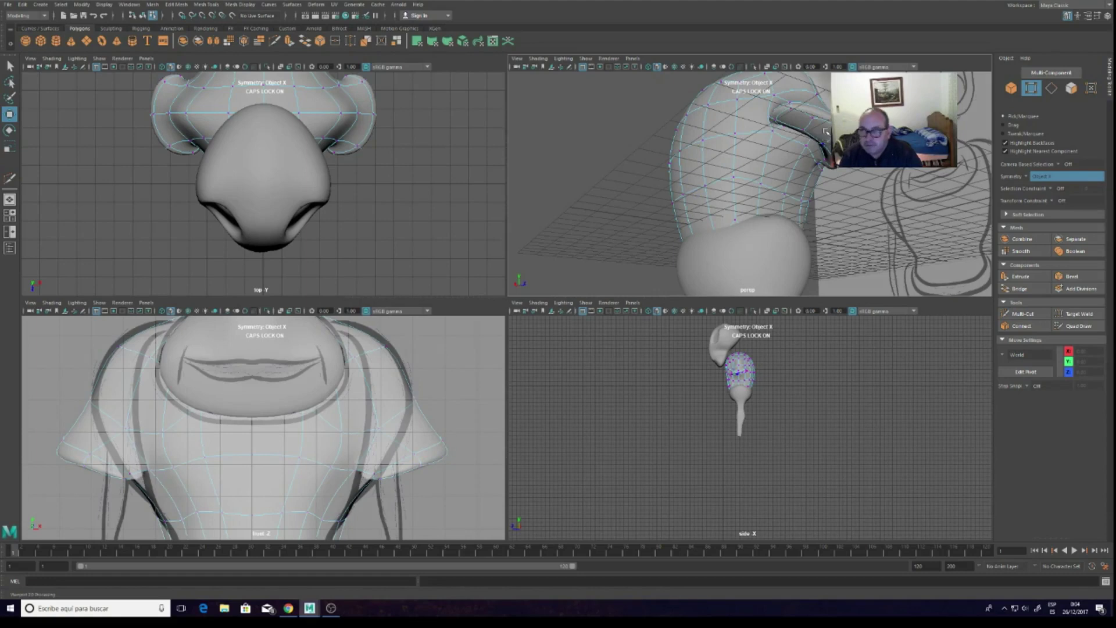
Select the sleeve-tip faces and try extruding them
left_click(826, 121)
left_click(823, 132)
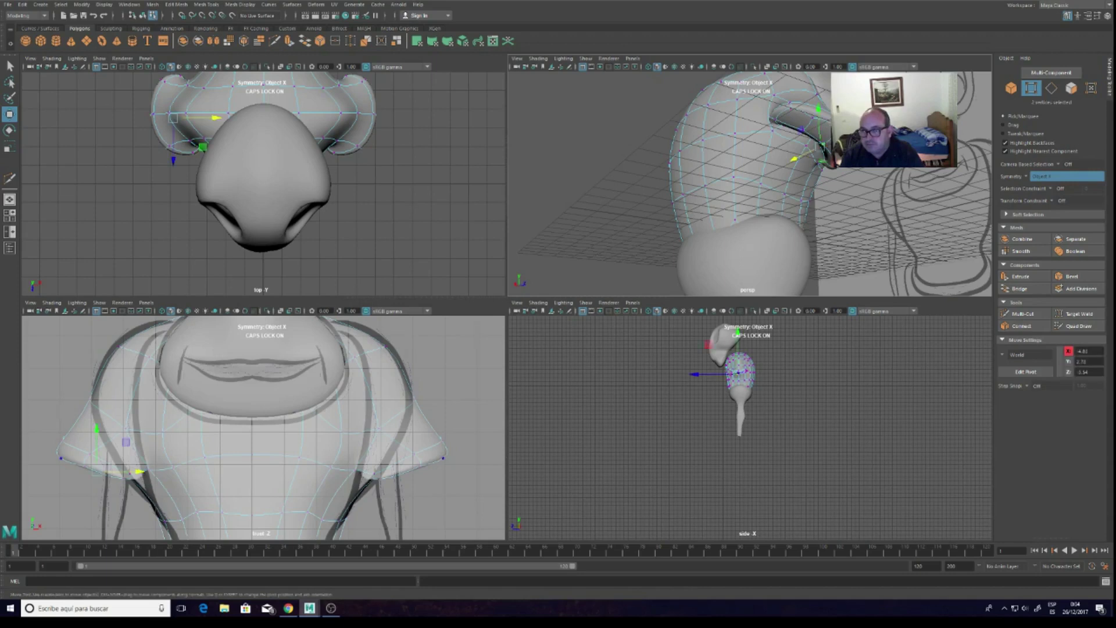
left_click(1072, 88)
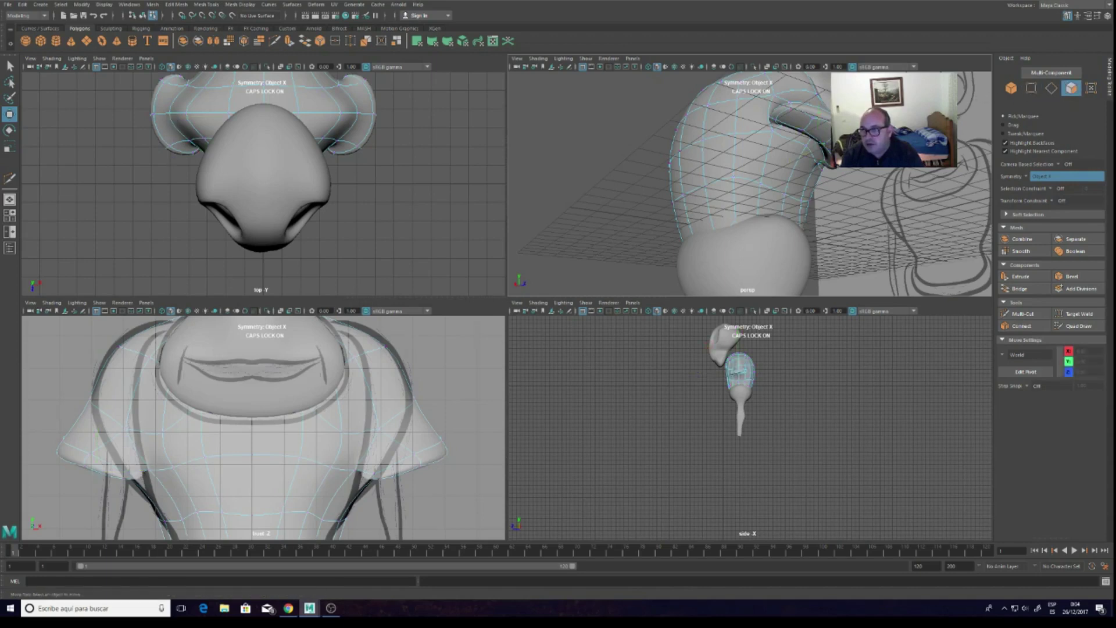
left_click(822, 129)
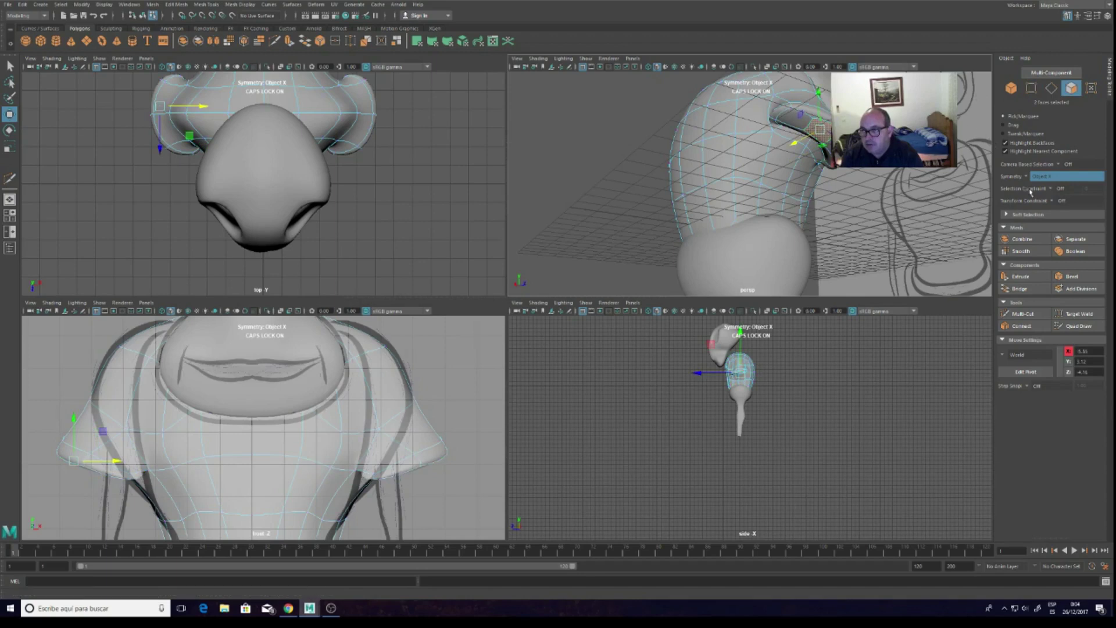
left_click(1026, 277)
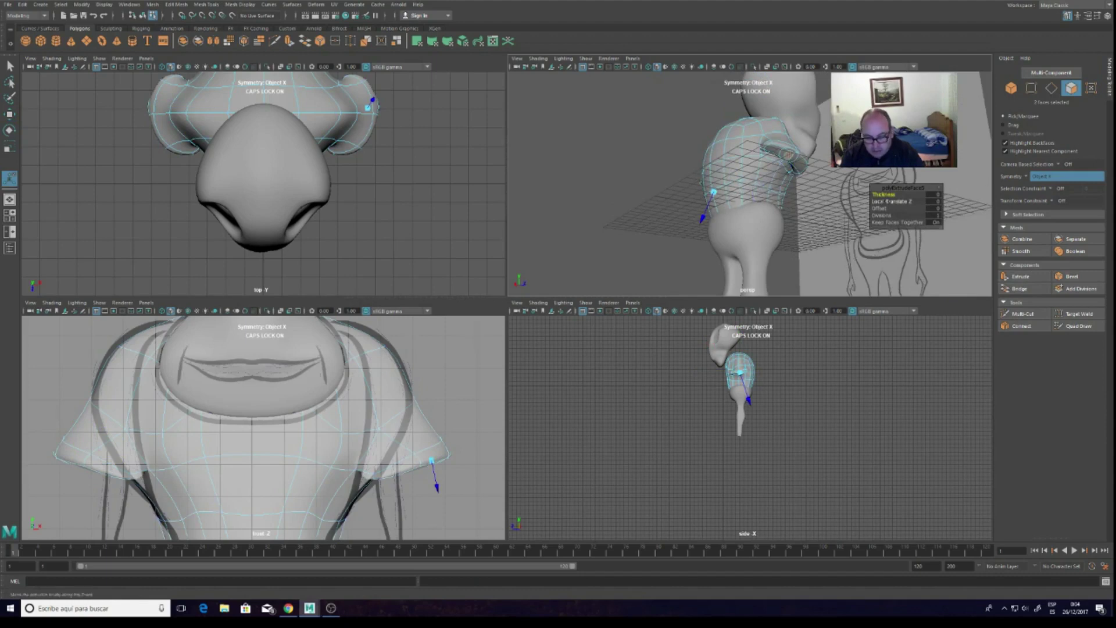
mouse_move(879, 176)
left_mouse_down("alt")
mouse_move(732, 237)
mouse_move(737, 267)
left_mouse_up("alt")
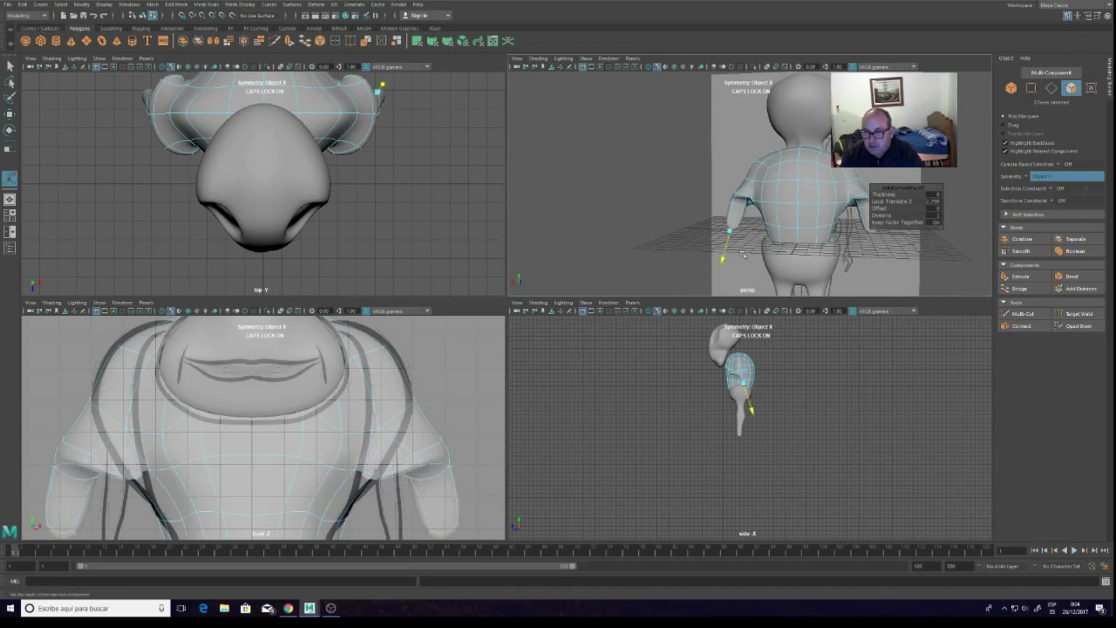
left_click_drag(756, 174, 802, 145, "alt")
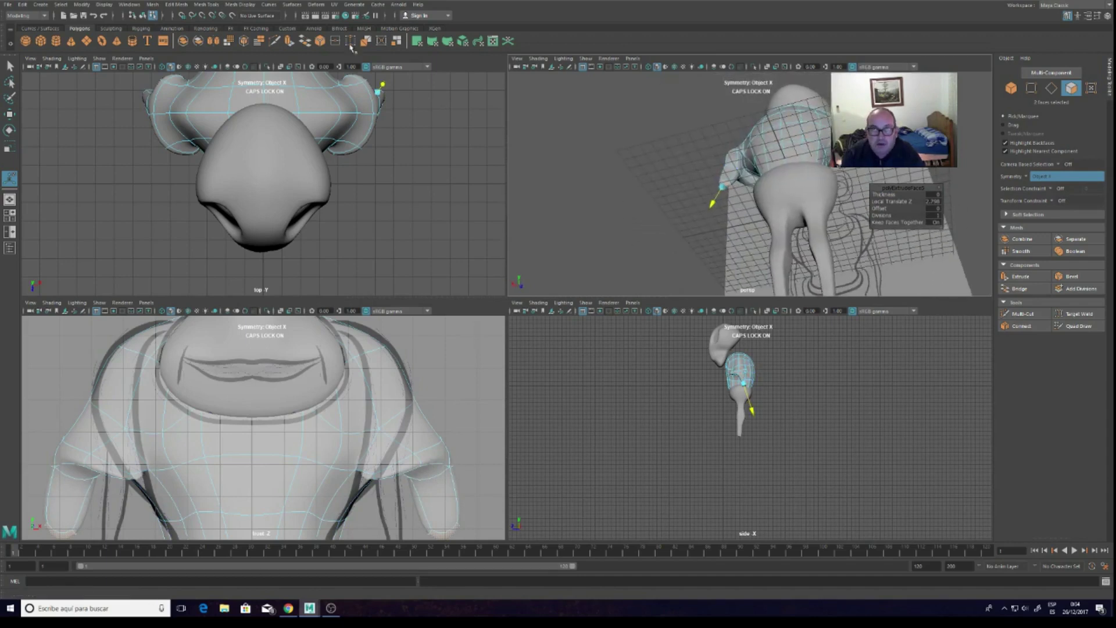
Undo the trial extrusion, the face selections and the last edge-cut point
left_click(93, 17)
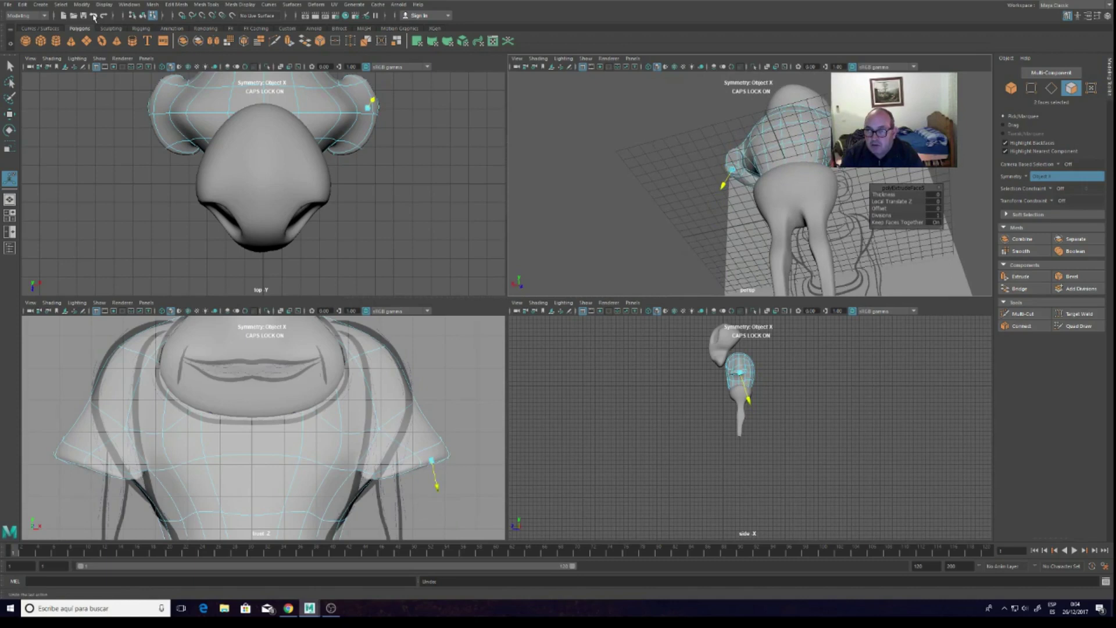
left_click(94, 17)
left_click(94, 16)
left_click(94, 16)
left_click(94, 16)
left_click(93, 16)
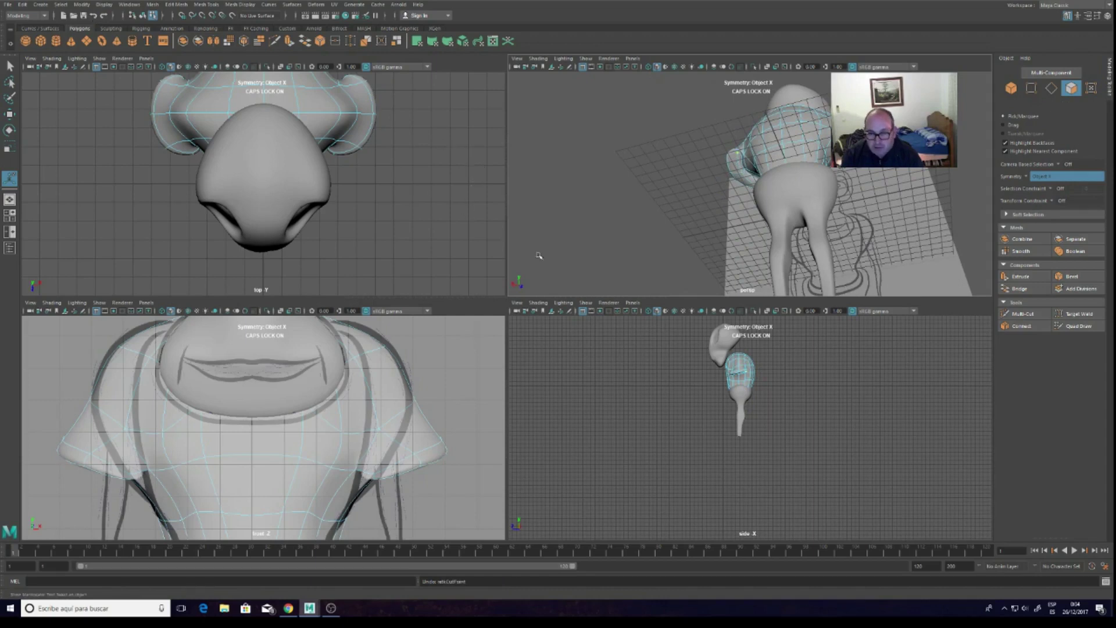
scroll(817, 181, "up", 3)
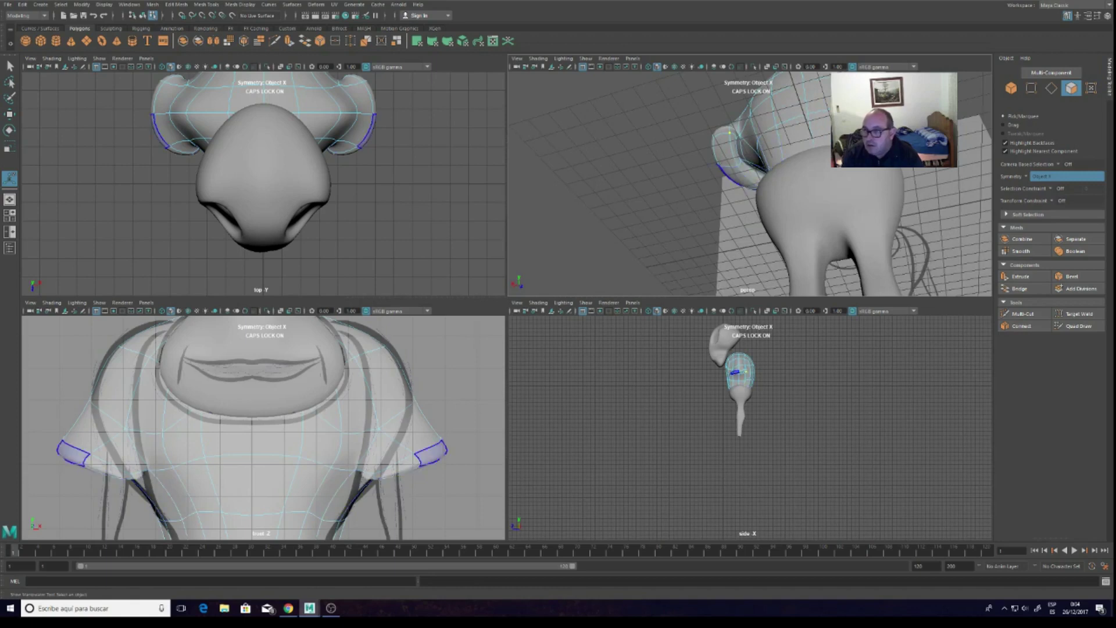
Shift the selected sleeve vertices left along X
left_click(1030, 89)
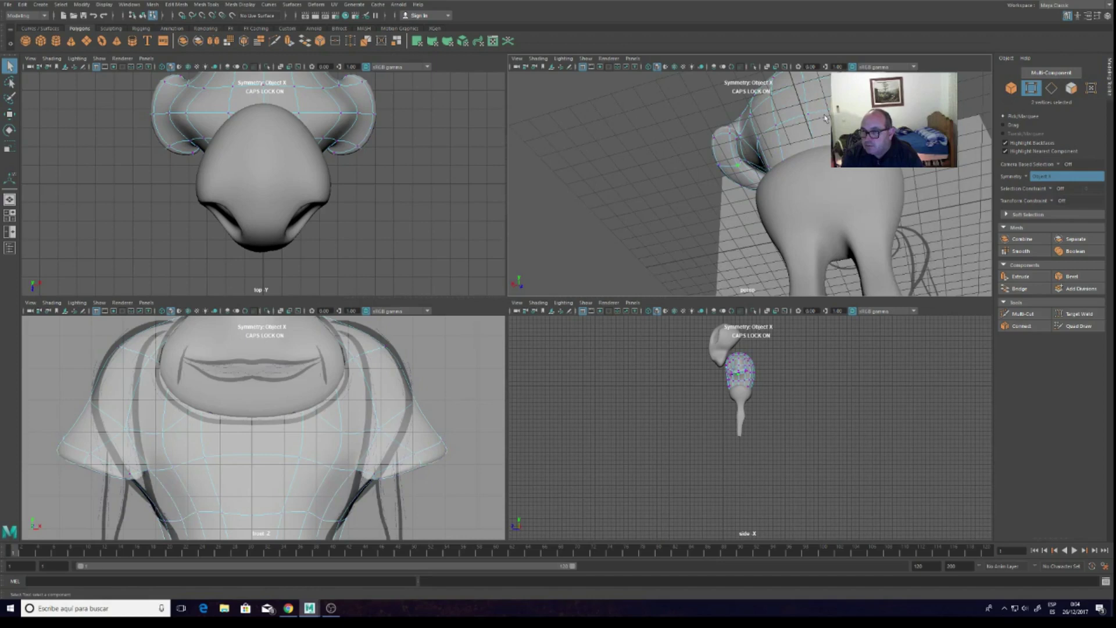
key("w")
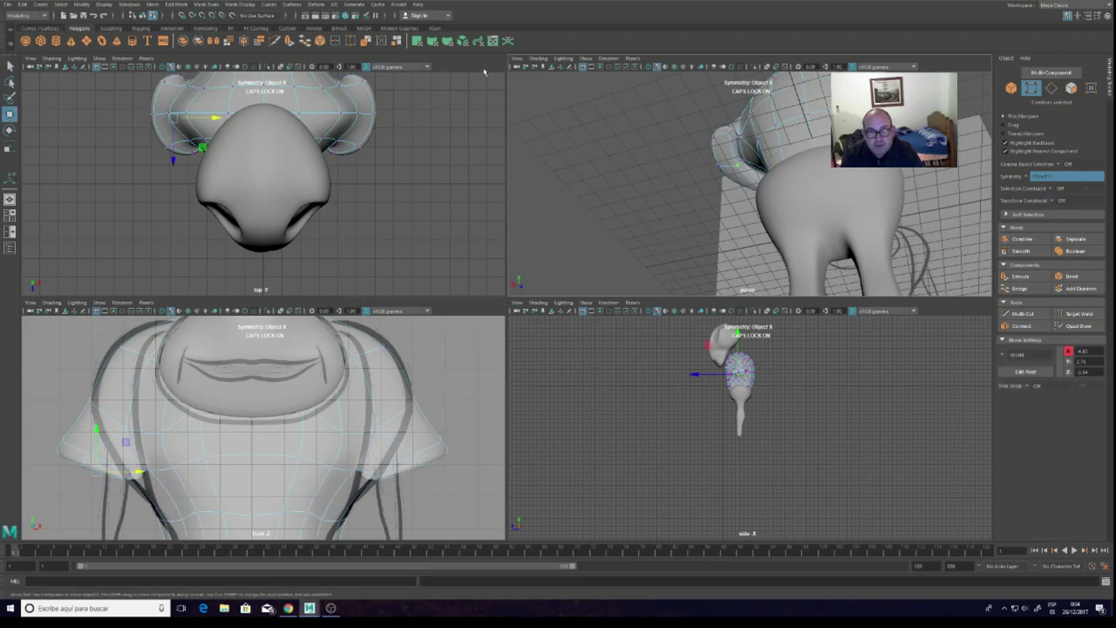
mouse_move(139, 472)
left_mouse_down()
mouse_move(107, 471)
mouse_move(144, 414)
mouse_move(152, 443)
mouse_move(113, 443)
left_mouse_up()
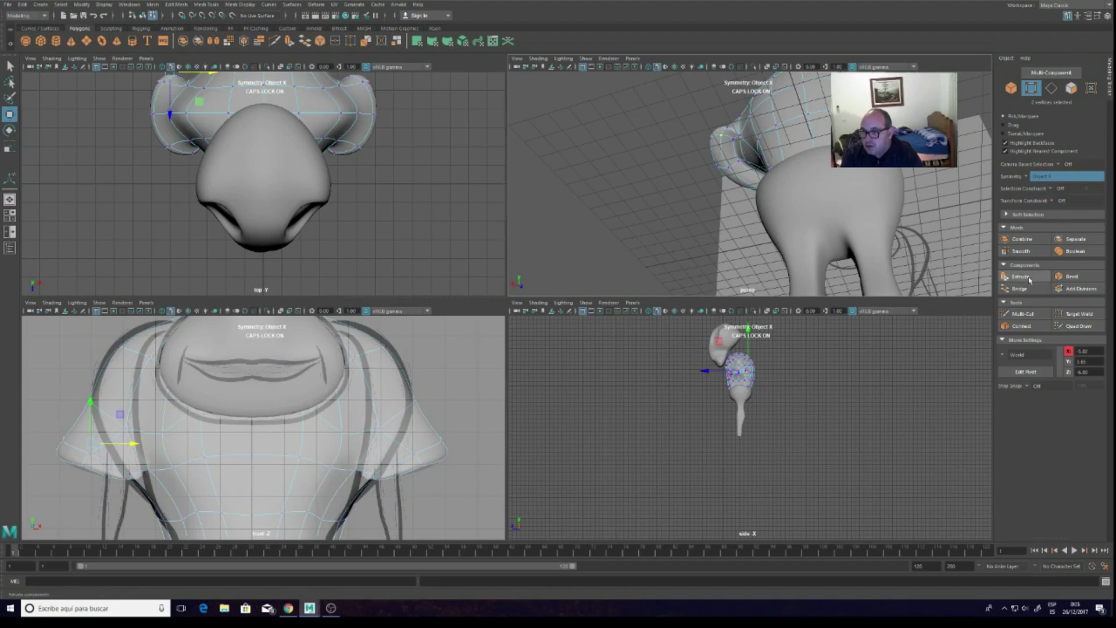
Multi-Cut a new edge line across the sleeve with three cut points
left_click(1022, 314)
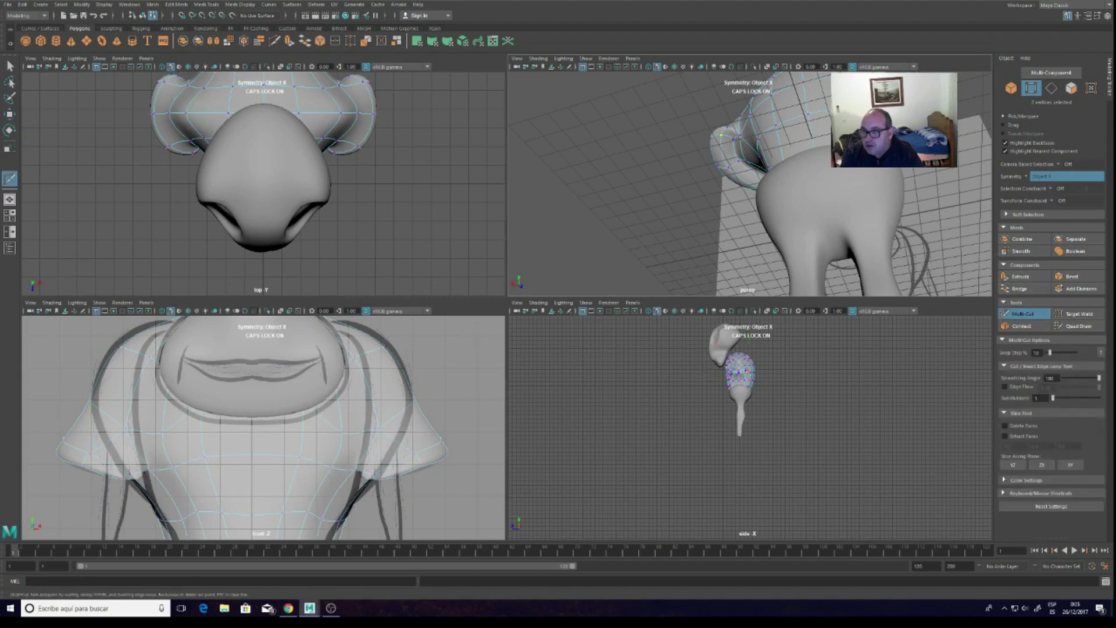
left_click(100, 447)
left_click(75, 459)
left_click(129, 470)
key("Return")
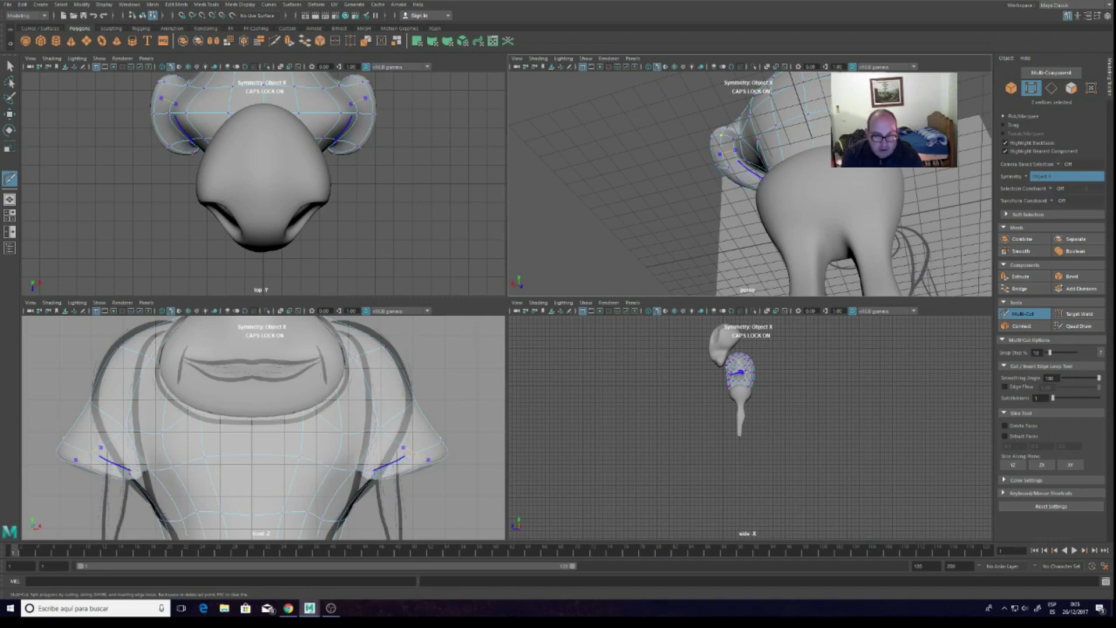
Undo the test cuts and vertex move, then place fresh cut points along the sleeve edges
key("ctrl+z")
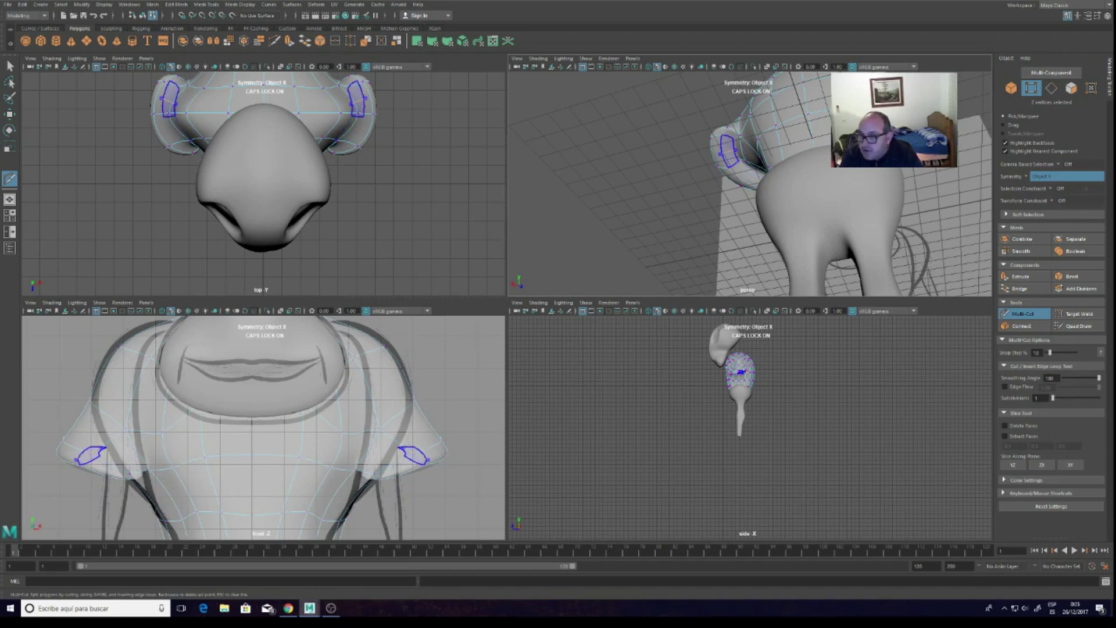
key("shift+z")
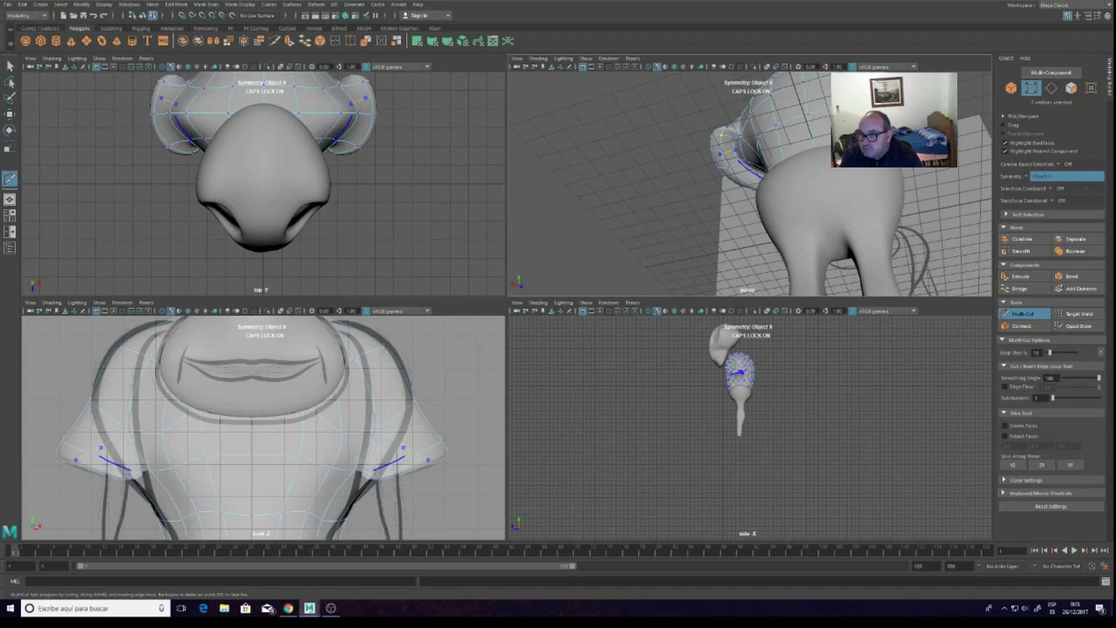
key("ctrl+z")
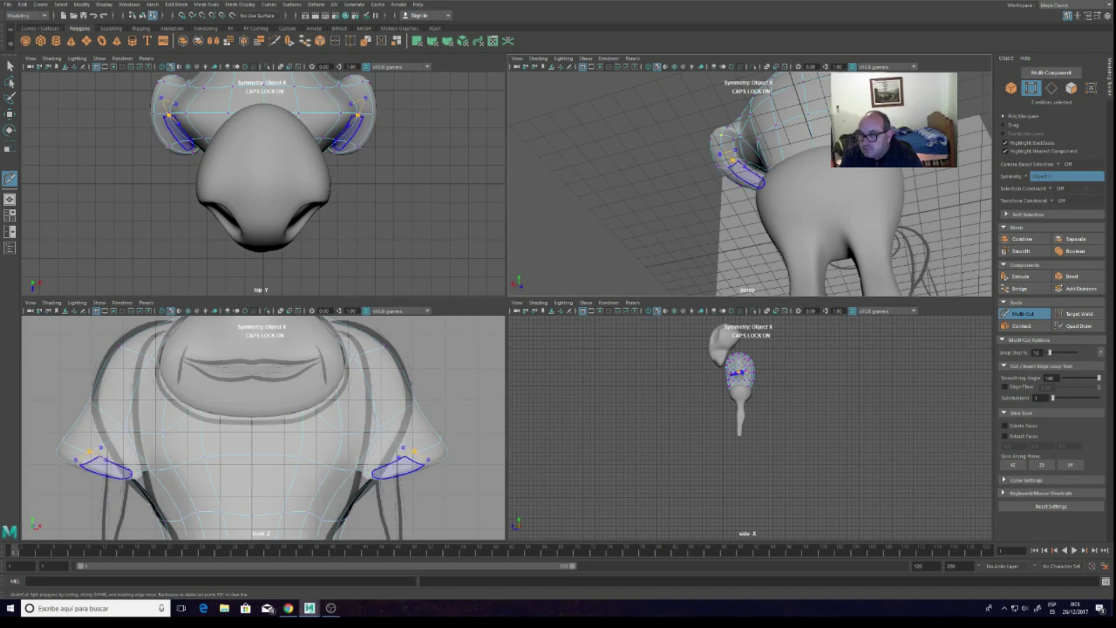
key("ctrl+z")
key("ctrl+z")
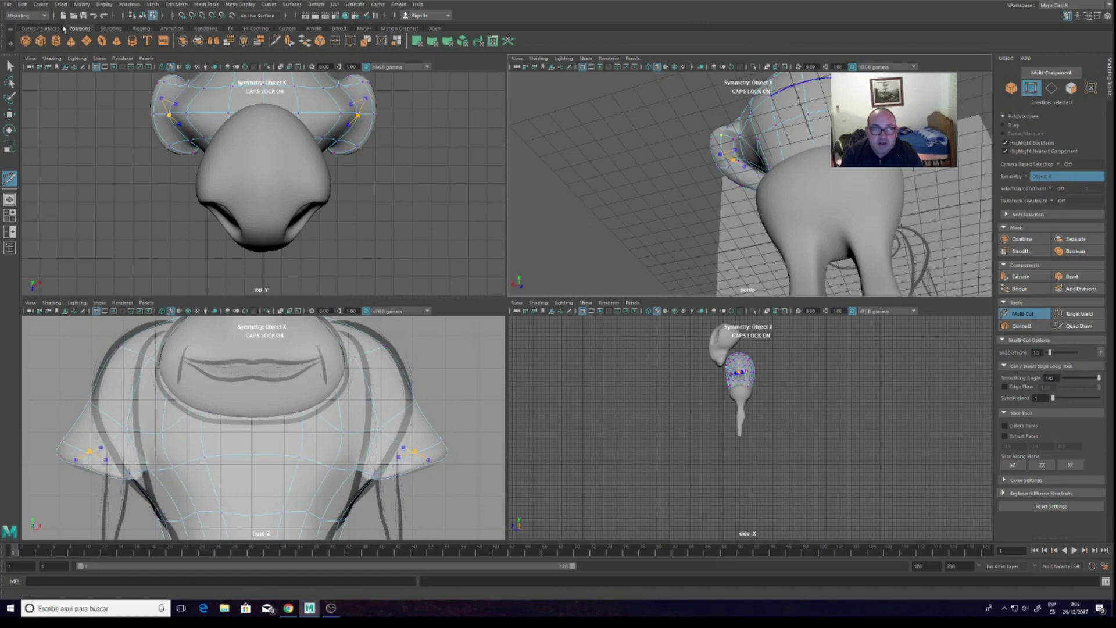
left_click(93, 16)
left_click(93, 16)
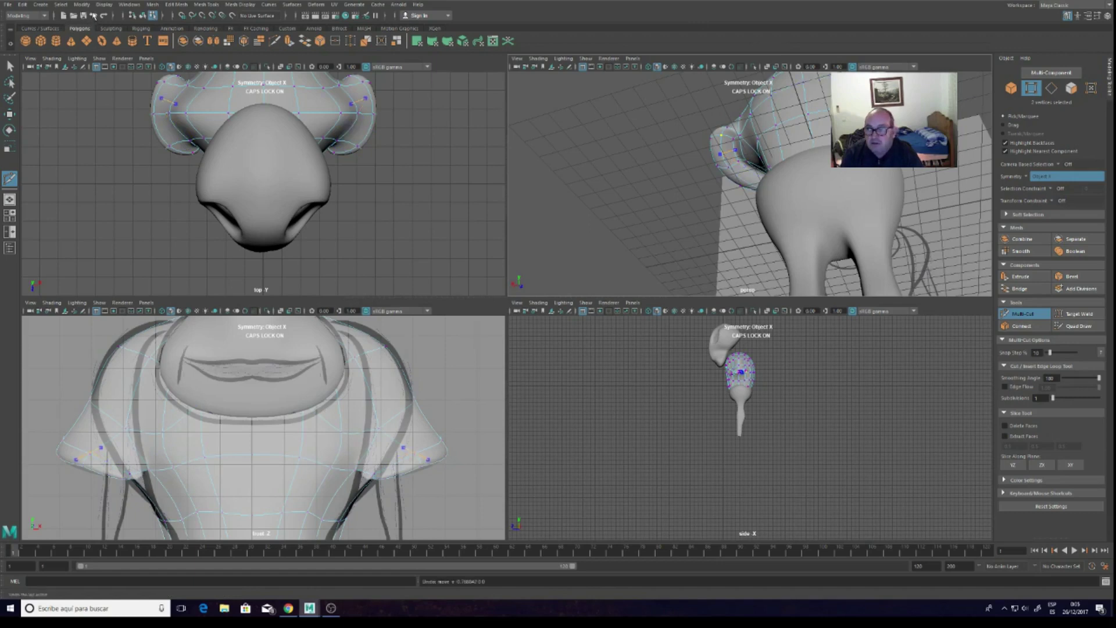
left_click(663, 73)
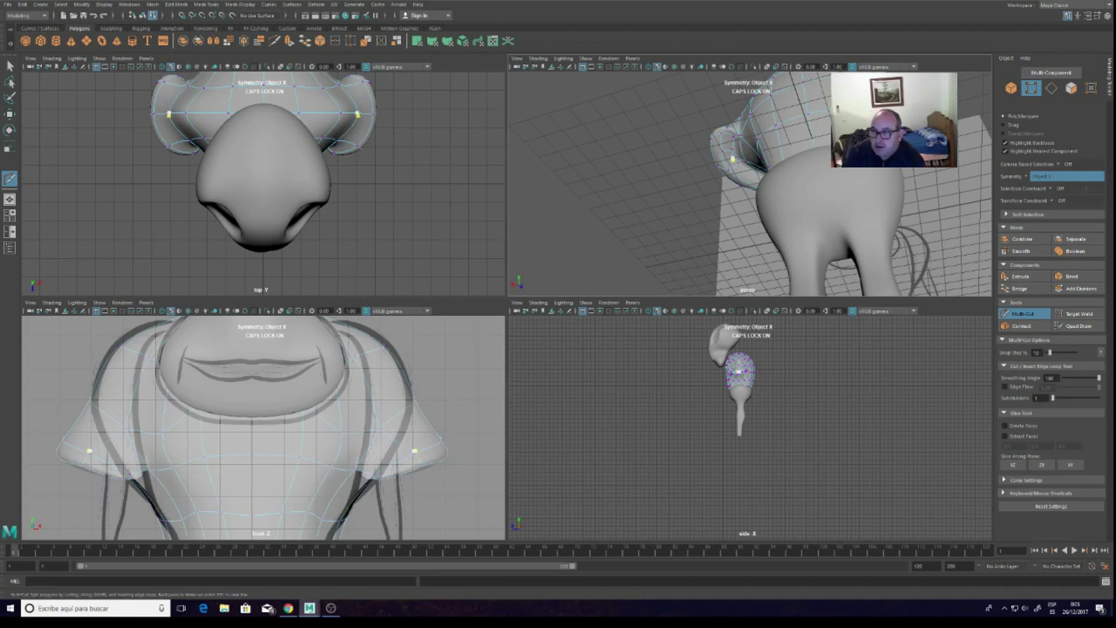
left_click(1071, 88)
left_click(725, 160)
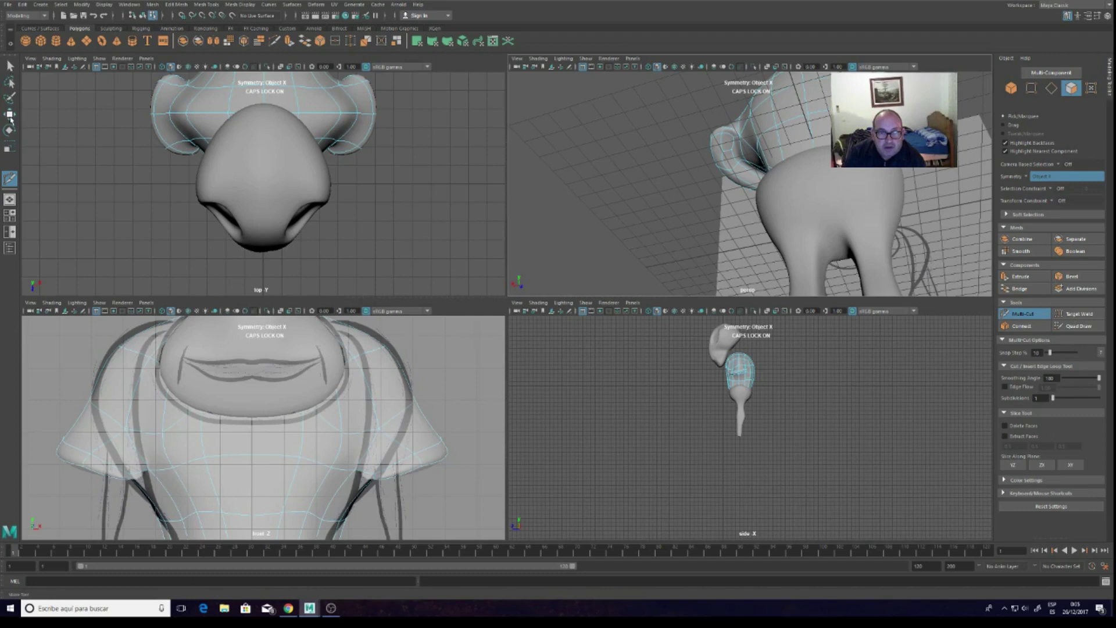
Extrude the sleeve-end faces and pull them down to lengthen the sleeves
left_click(10, 117)
left_click(729, 160)
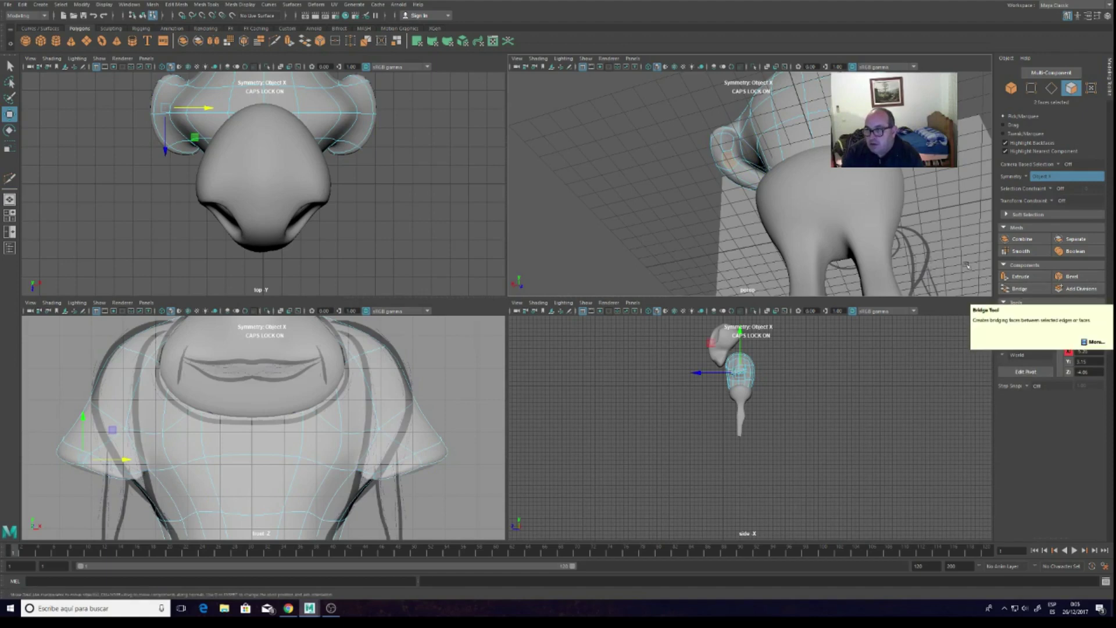
left_click(1015, 276)
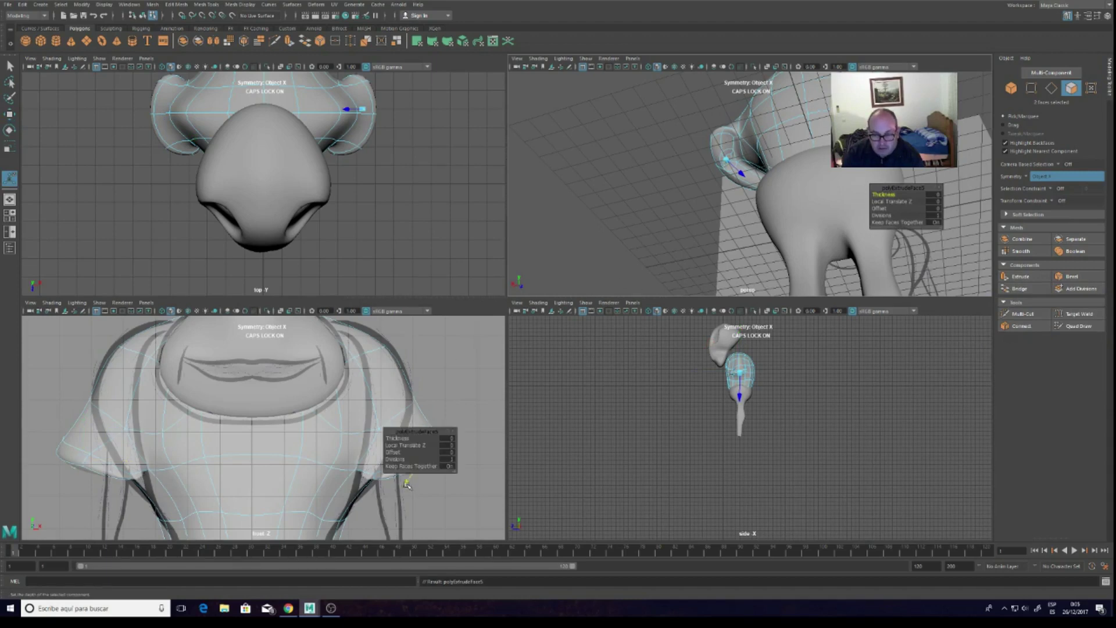
left_click_drag(407, 484, 411, 535)
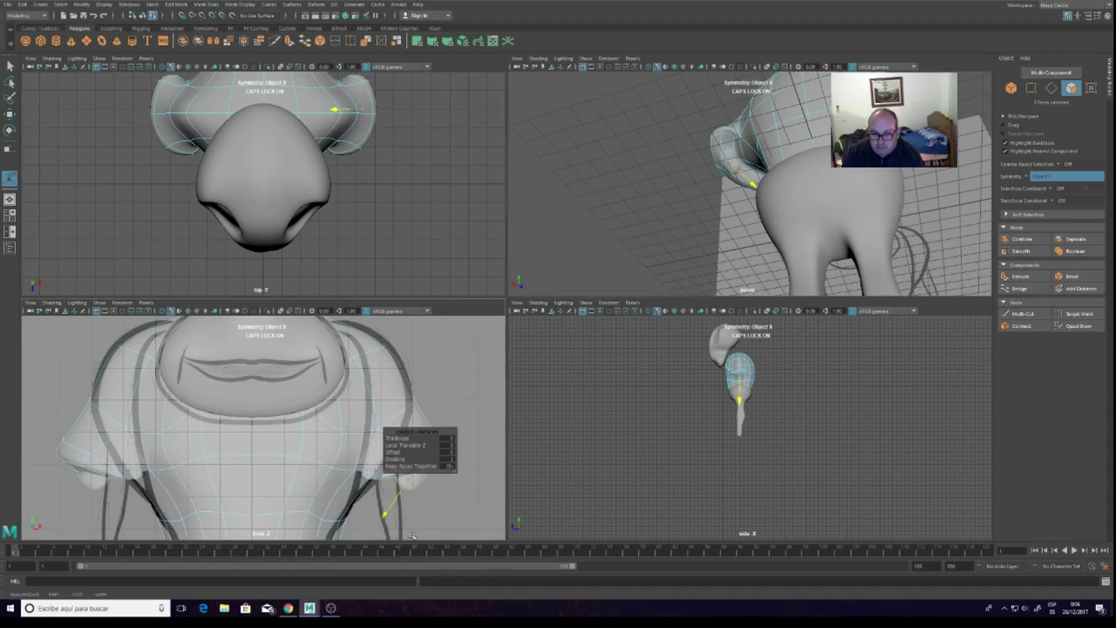
scroll(420, 519, "down", 2)
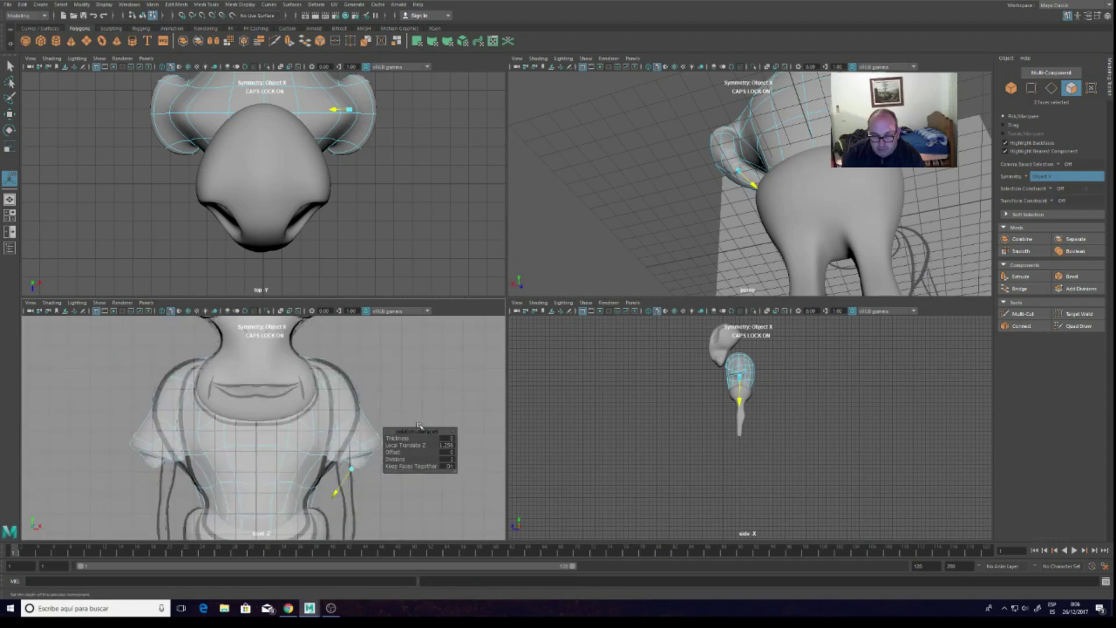
Undo a trial leftward face move, save the scene as .mb, and return to Object mode
left_click(9, 114)
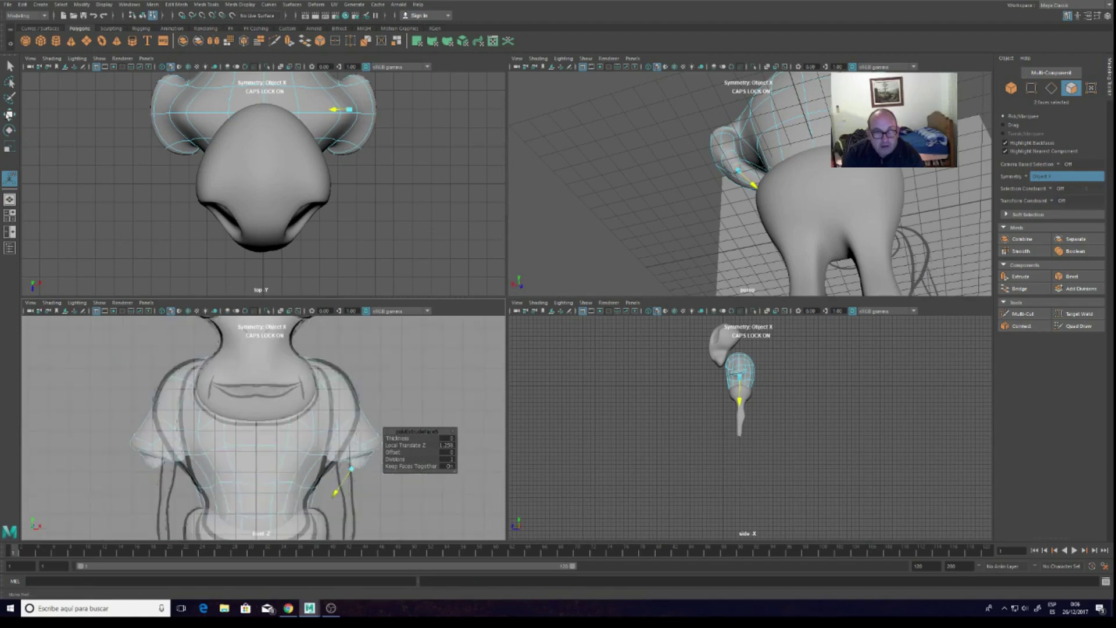
left_click(205, 477)
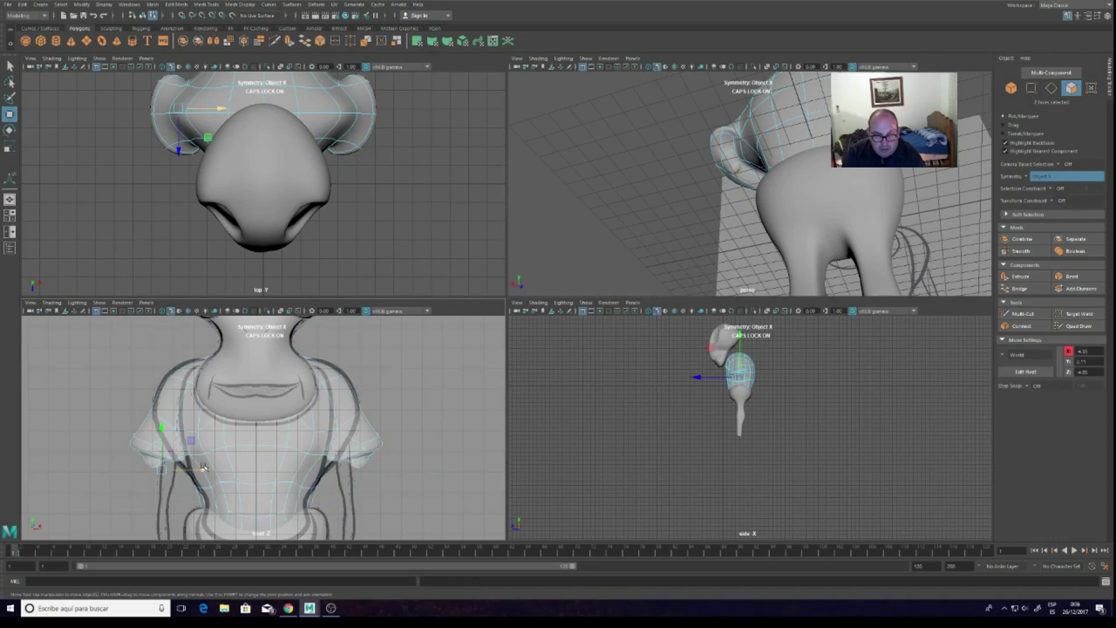
left_click_drag(205, 471, 197, 479)
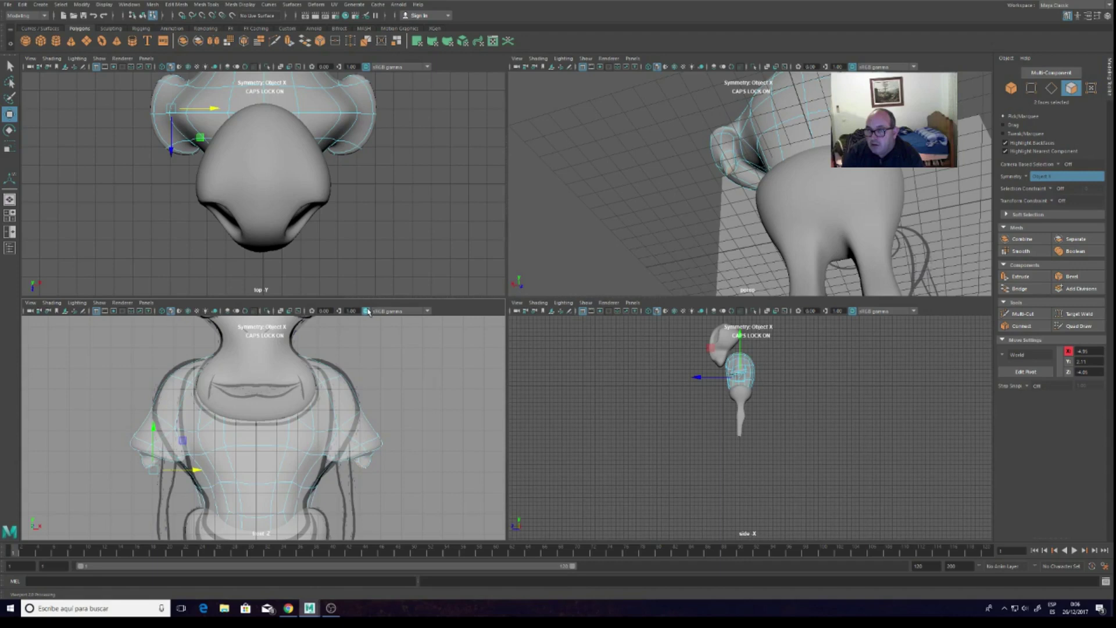
left_click(93, 15)
left_click(93, 15)
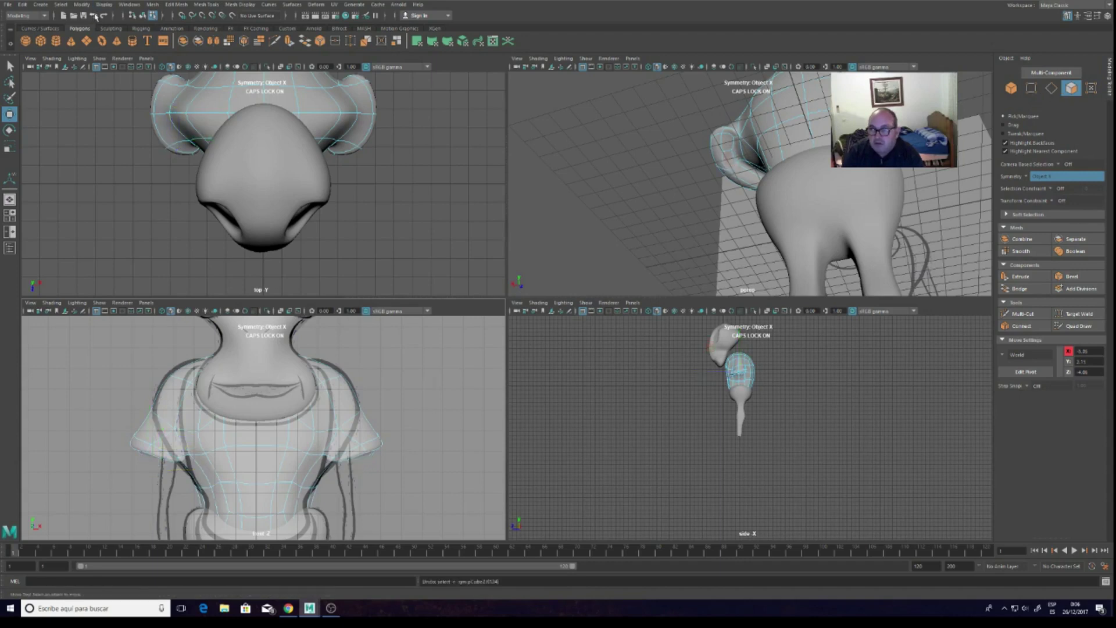
left_click(95, 16)
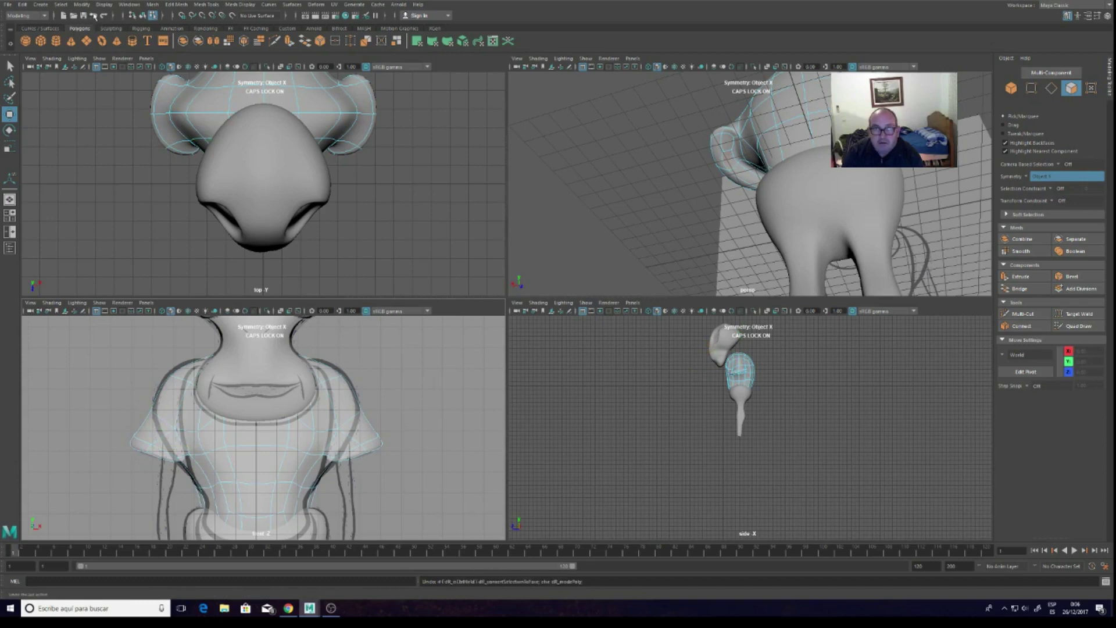
left_click(93, 15)
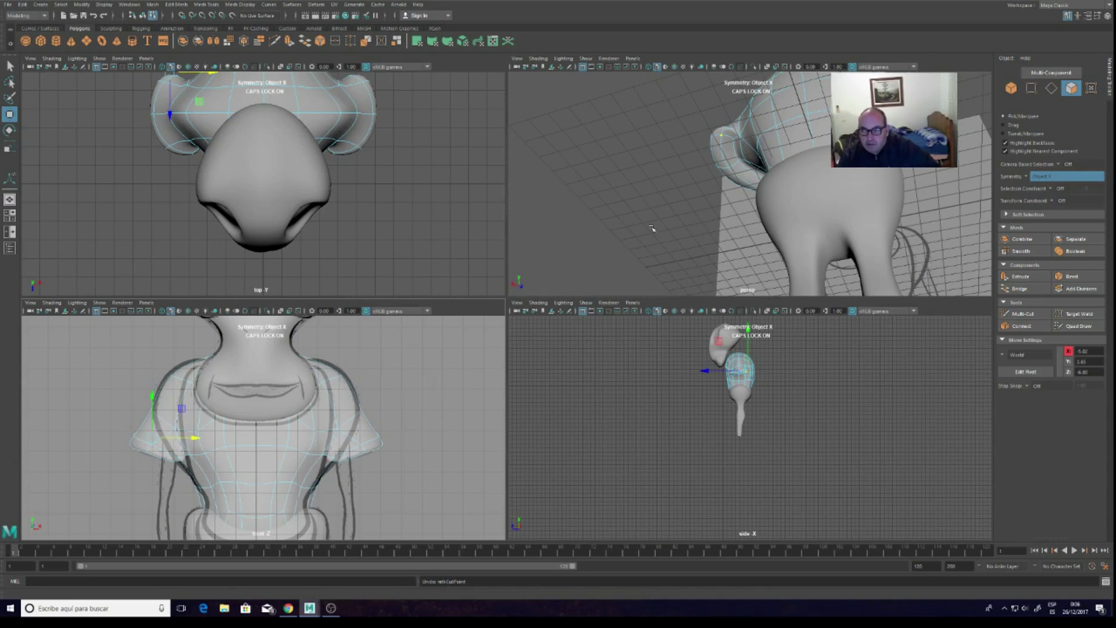
left_click(85, 16)
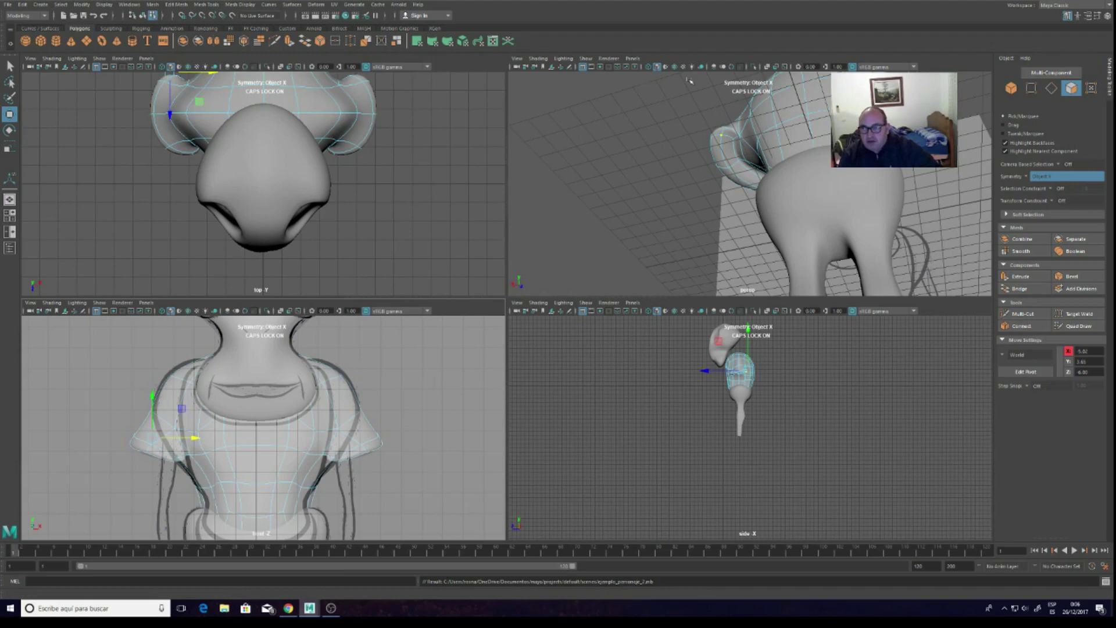
left_click(1011, 88)
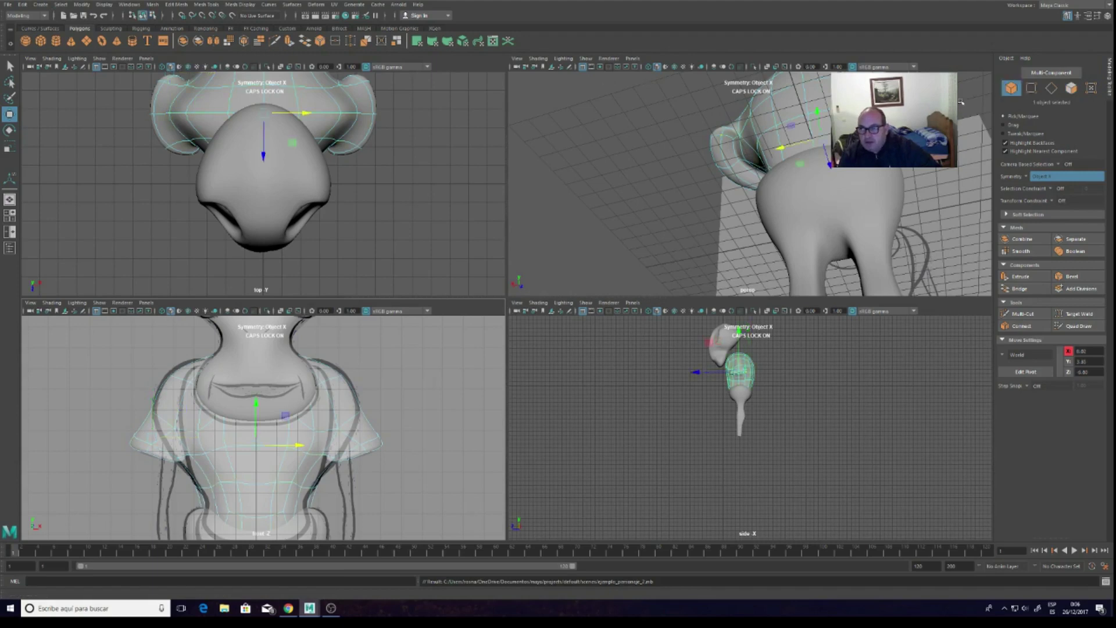
Select the torso mesh and switch to vertex mode with F9
left_click(644, 159)
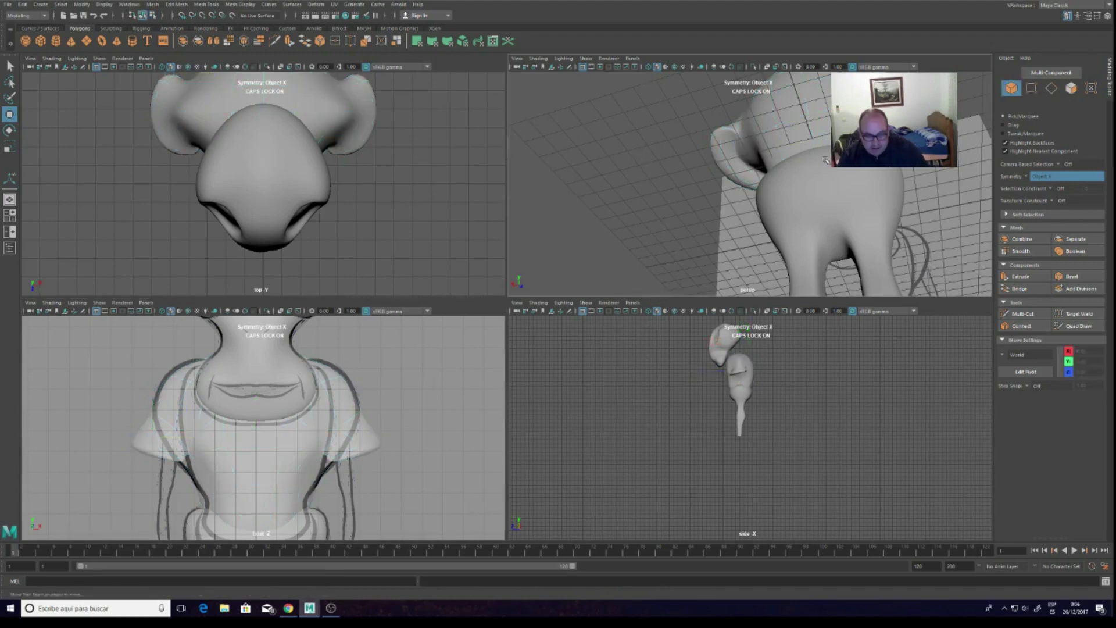
mouse_move(967, 189)
left_mouse_down("alt")
mouse_move(784, 198)
mouse_move(806, 218)
mouse_move(753, 210)
mouse_move(784, 147)
mouse_move(700, 230)
mouse_move(711, 230)
left_mouse_up("alt")
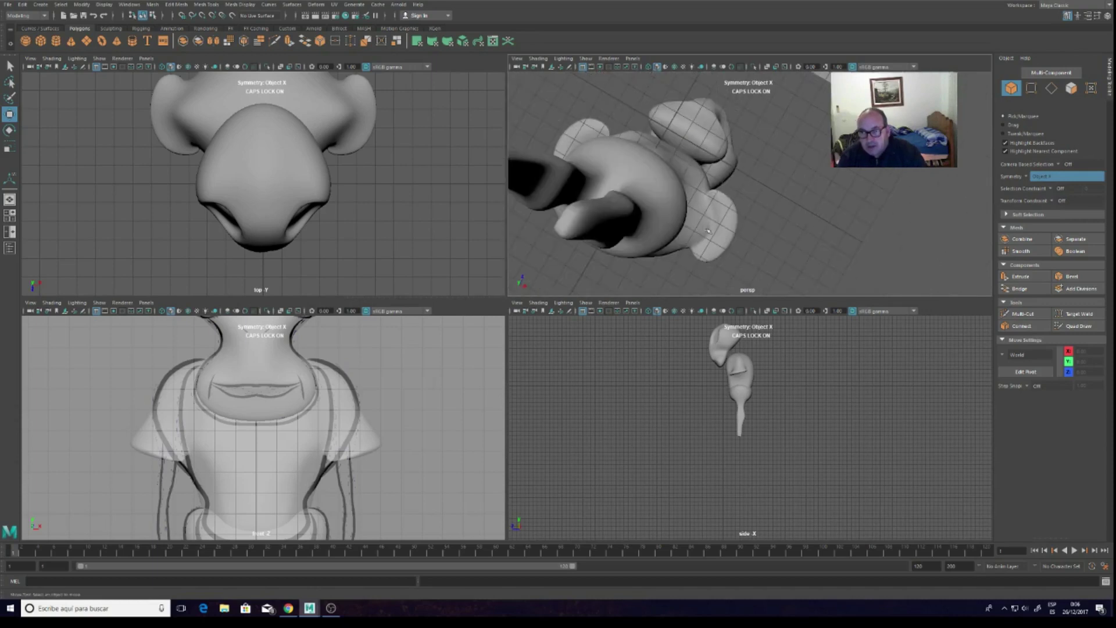
left_click(722, 215)
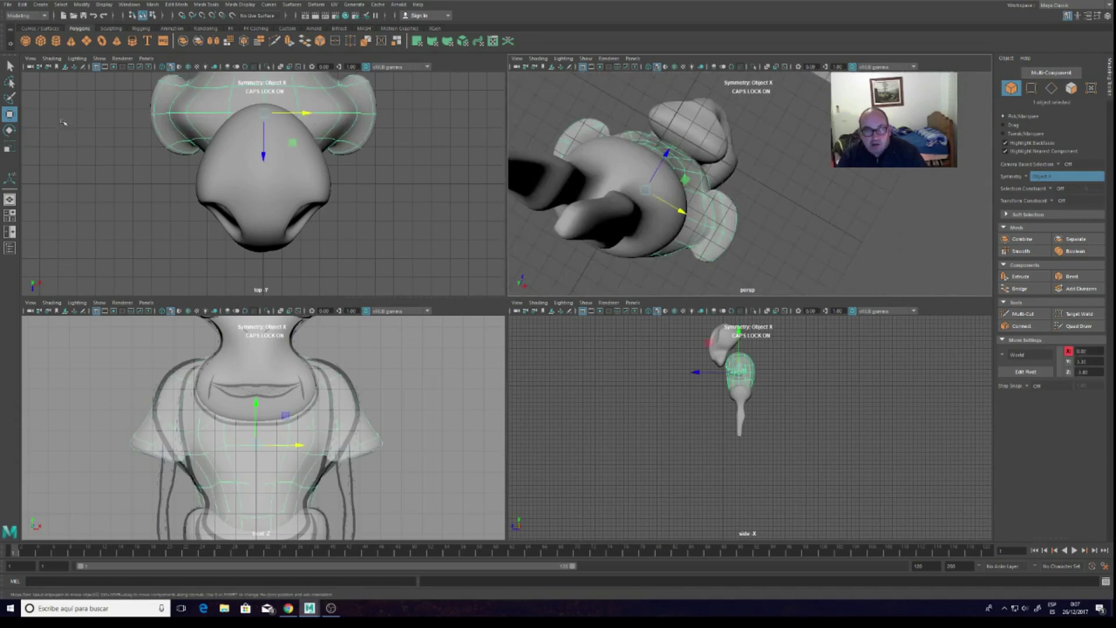
scroll(574, 177, "up", 3)
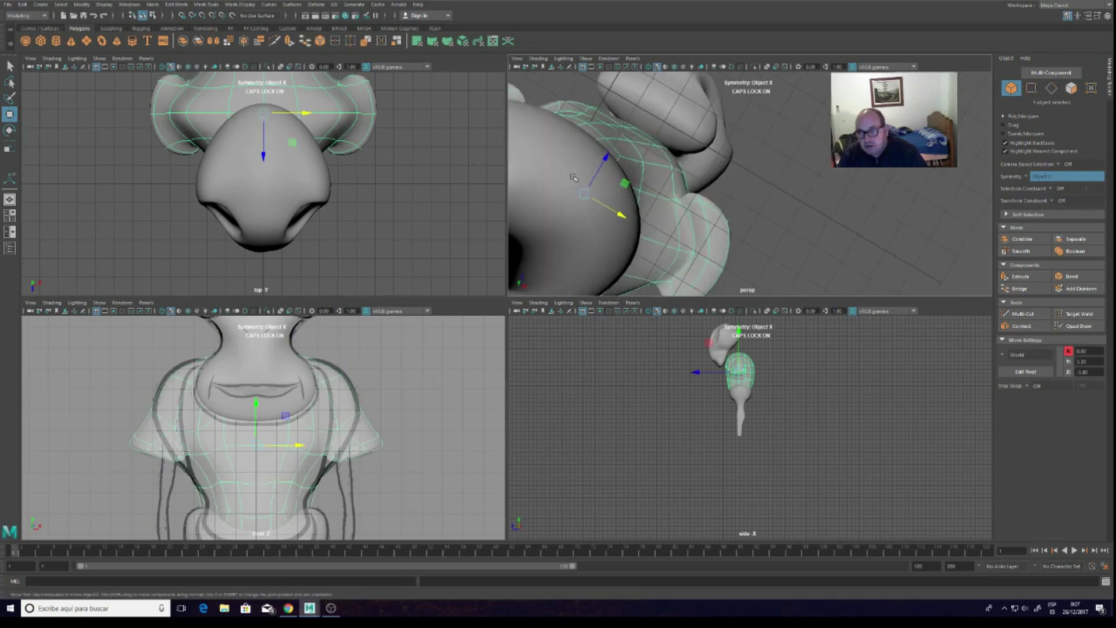
key("F9")
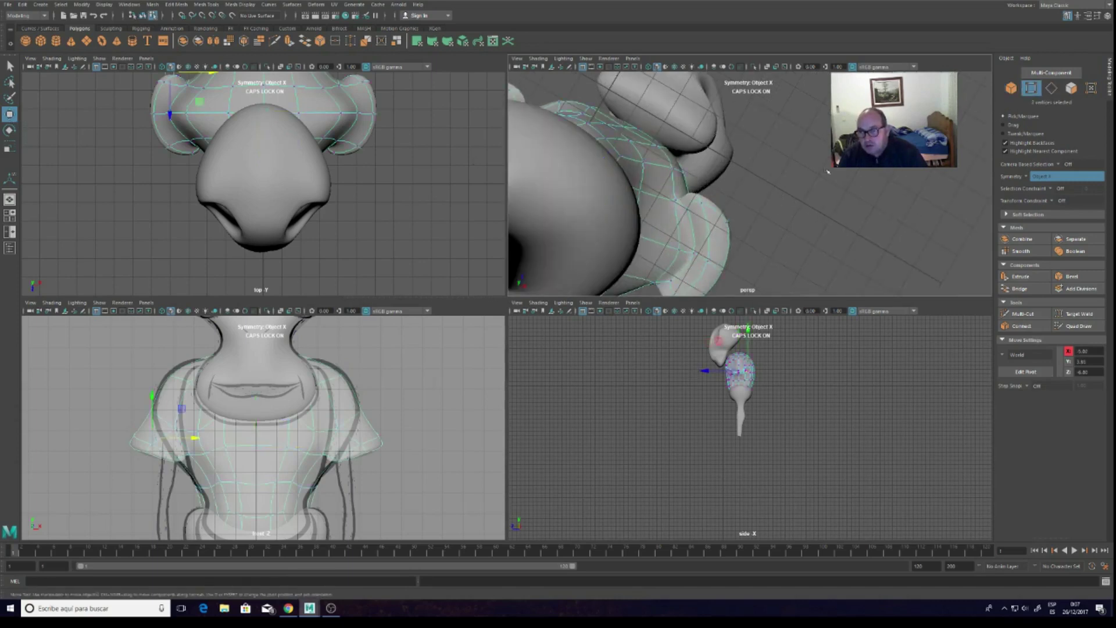
Raise the shoulder-edge vertex along Y, check it in profile, and return to object mode
scroll(740, 201, "up", 2)
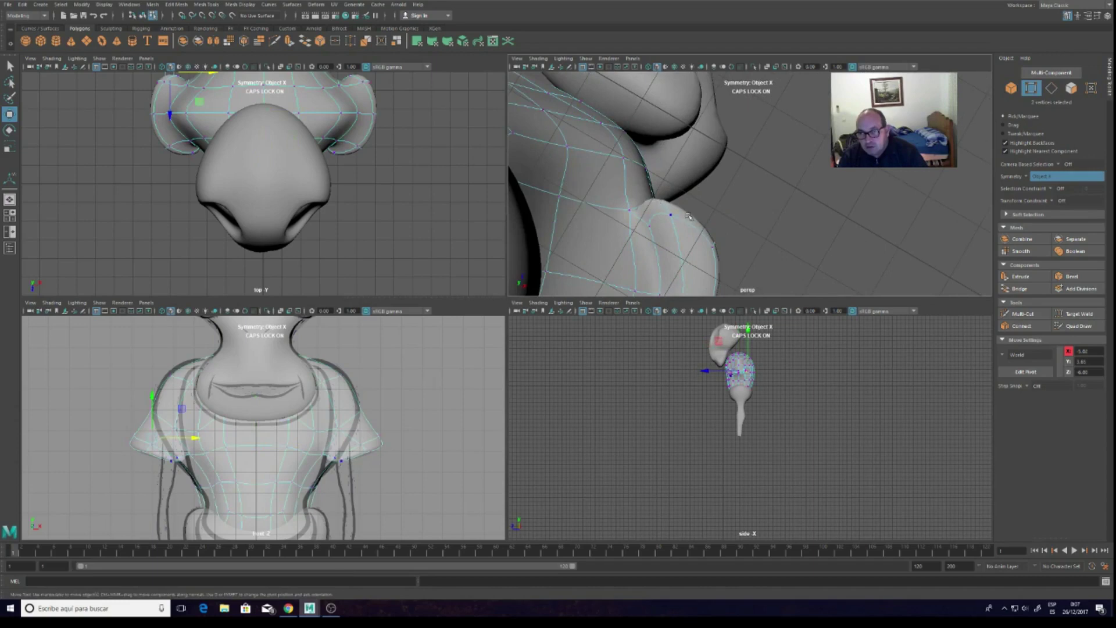
mouse_move(847, 215)
left_mouse_down("alt")
mouse_move(765, 220)
mouse_move(795, 239)
mouse_move(773, 259)
left_mouse_up("alt")
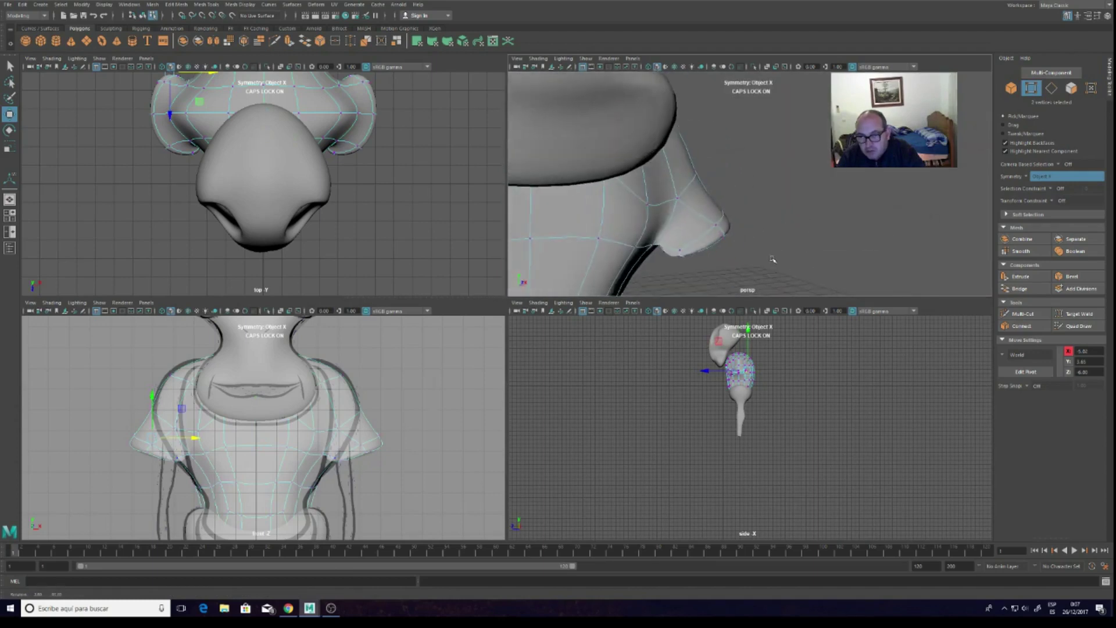
left_click(680, 248)
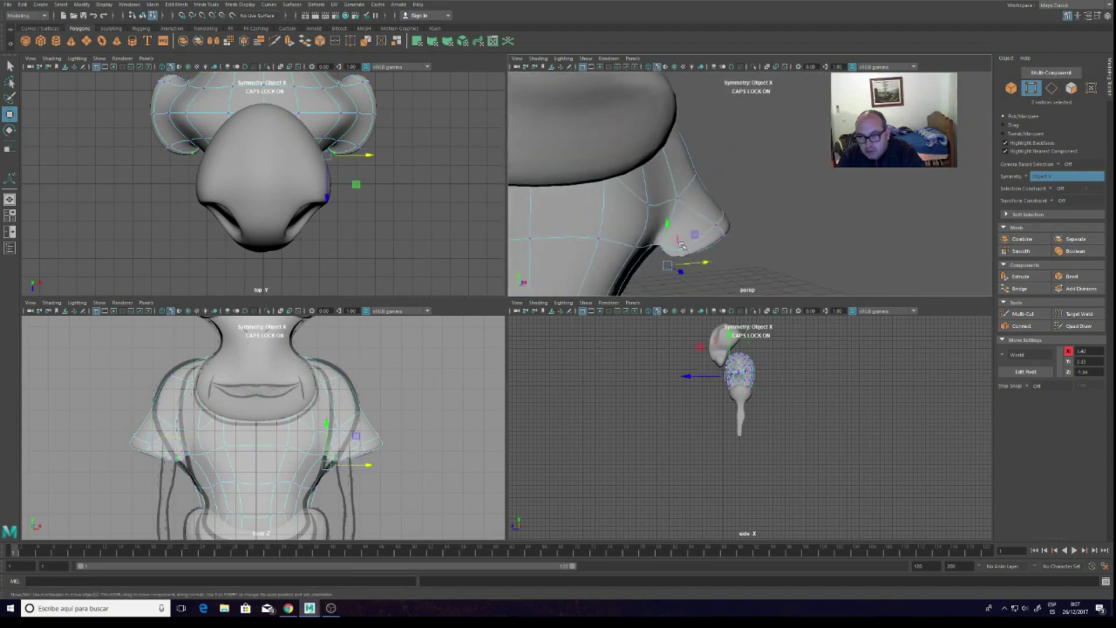
left_click_drag(667, 228, 682, 181)
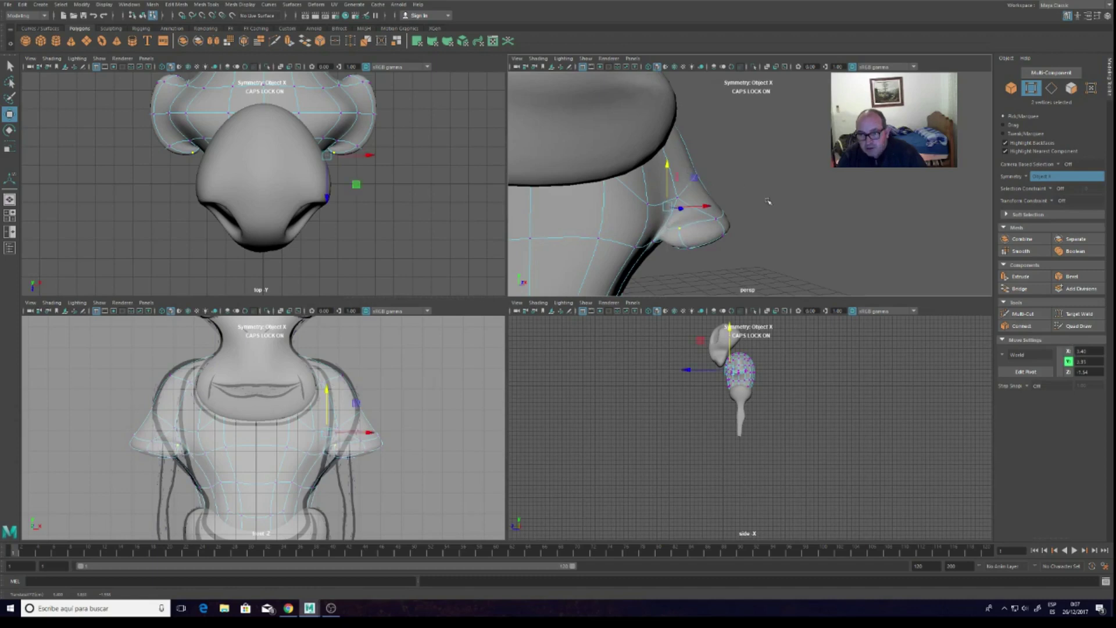
scroll(762, 203, "up", 5)
scroll(763, 212, "down", 2)
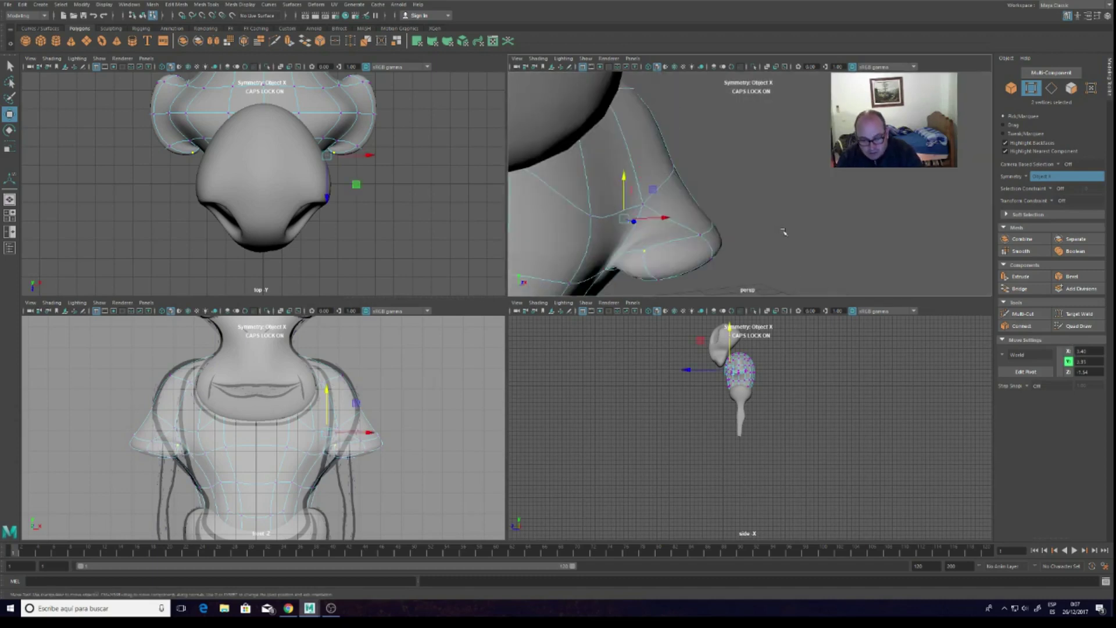
mouse_move(769, 221)
left_mouse_down("alt")
mouse_move(690, 199)
mouse_move(719, 212)
left_mouse_up("alt")
mouse_move(843, 198)
left_mouse_down("alt")
mouse_move(754, 191)
mouse_move(997, 207)
mouse_move(873, 170)
left_mouse_up("alt")
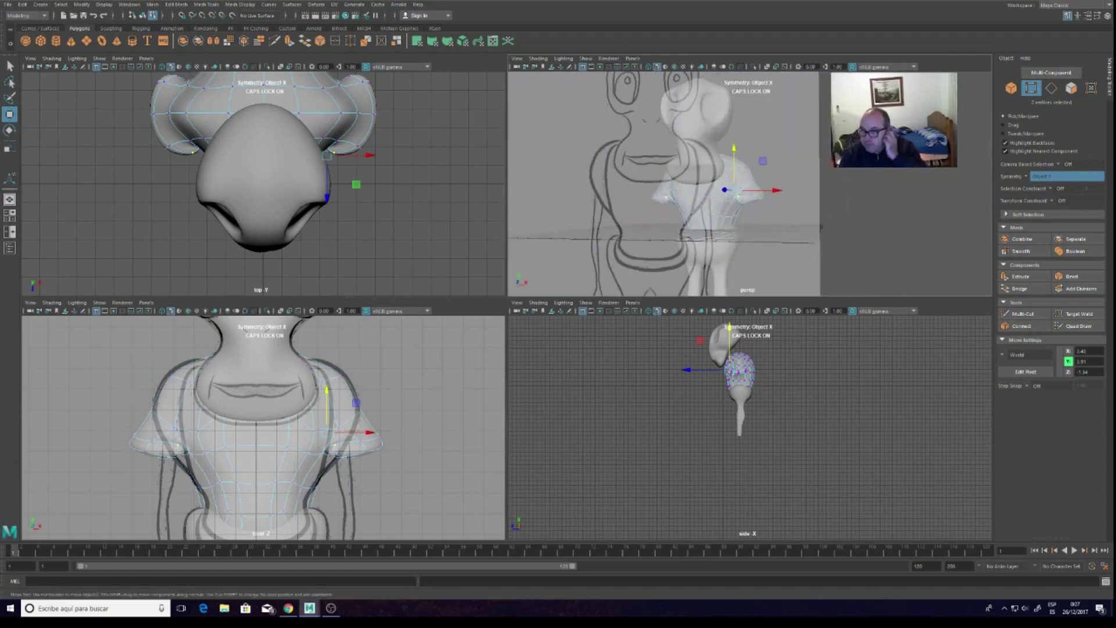
key("F8")
Create a polygon cylinder and move it beside the body to X -4.40, Z -3.70
left_click(843, 465)
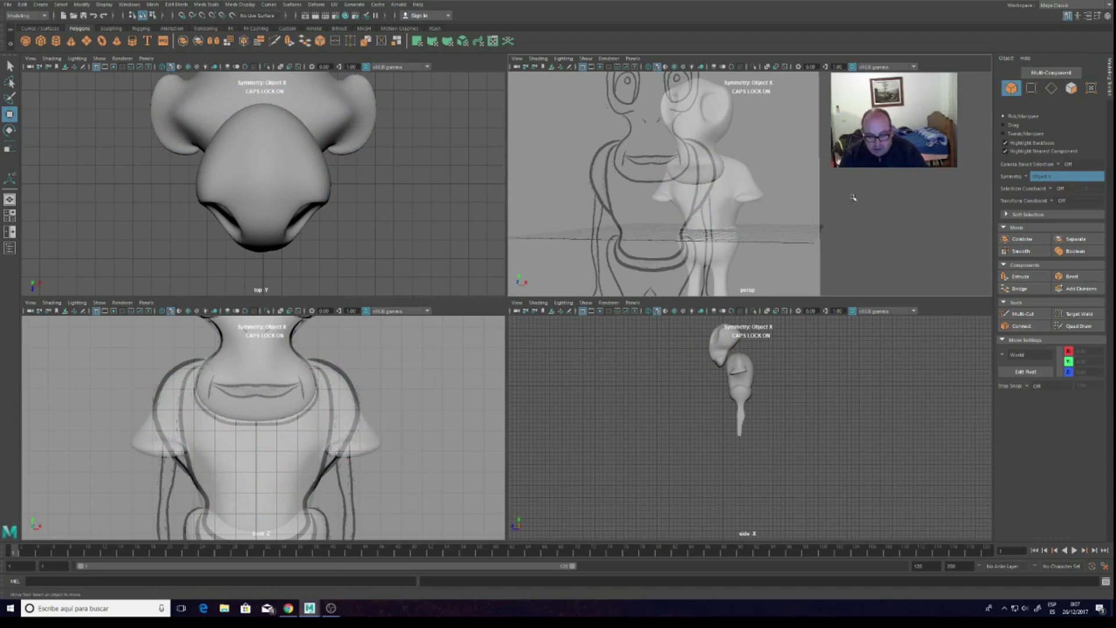
mouse_move(881, 173)
left_mouse_down("alt")
mouse_move(797, 129)
mouse_move(1028, 145)
mouse_move(896, 171)
left_mouse_up("alt")
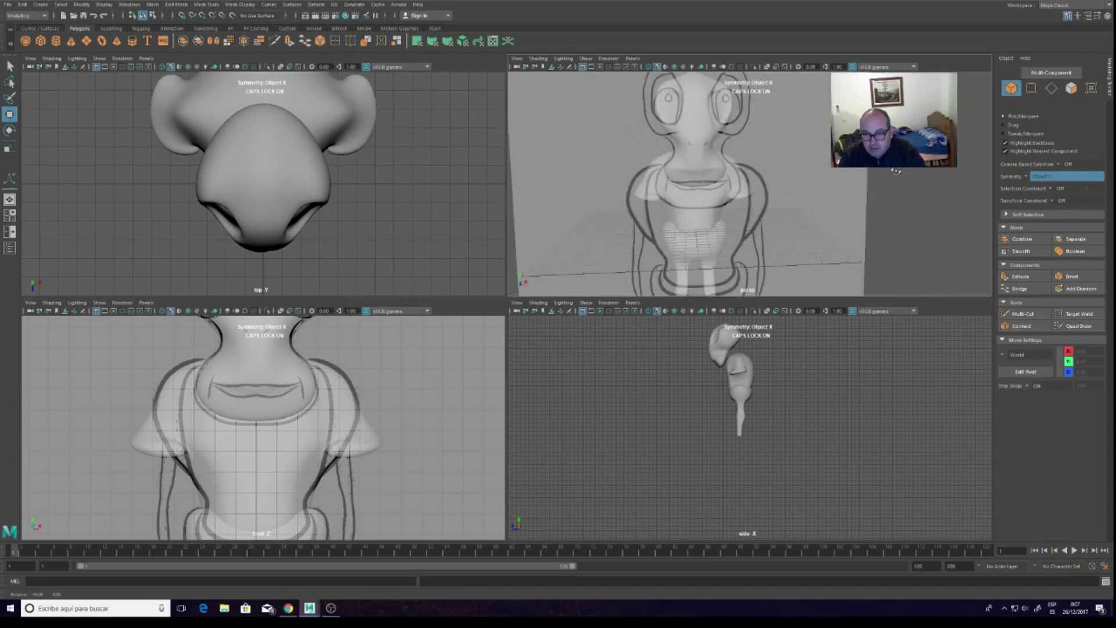
left_click_drag(896, 171, 899, 168, "alt")
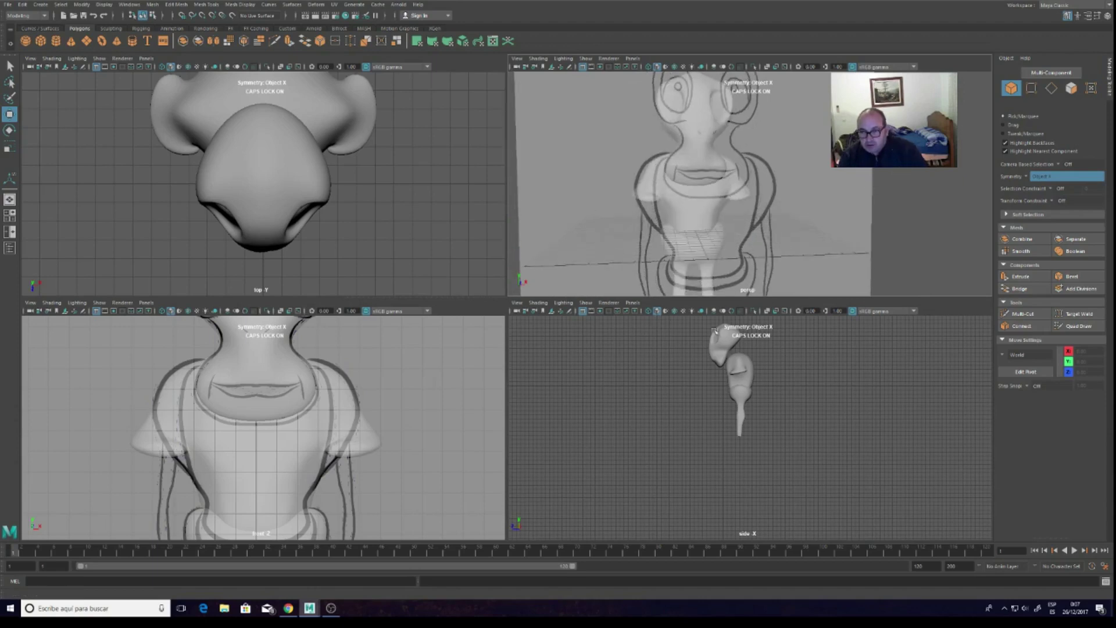
left_click(56, 41)
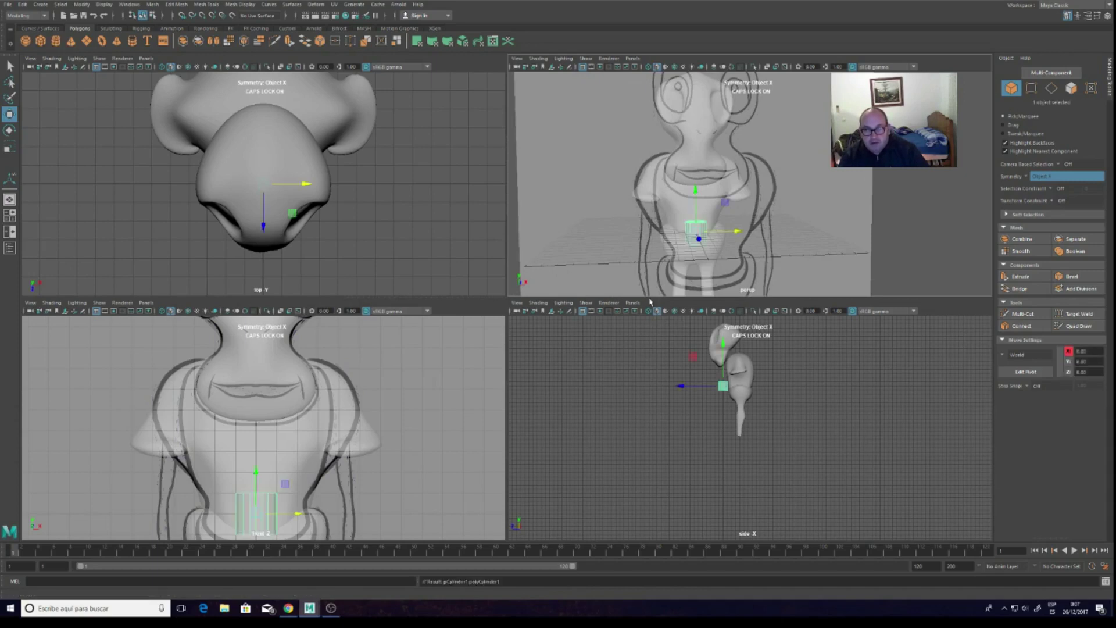
left_click_drag(735, 230, 683, 233)
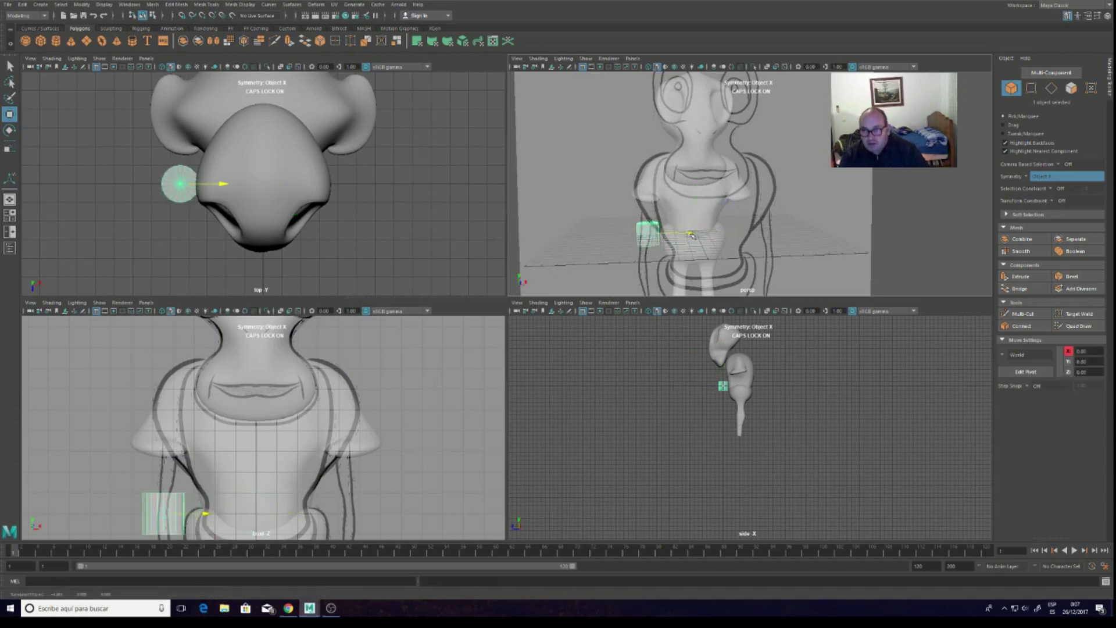
left_click_drag(701, 392, 718, 391)
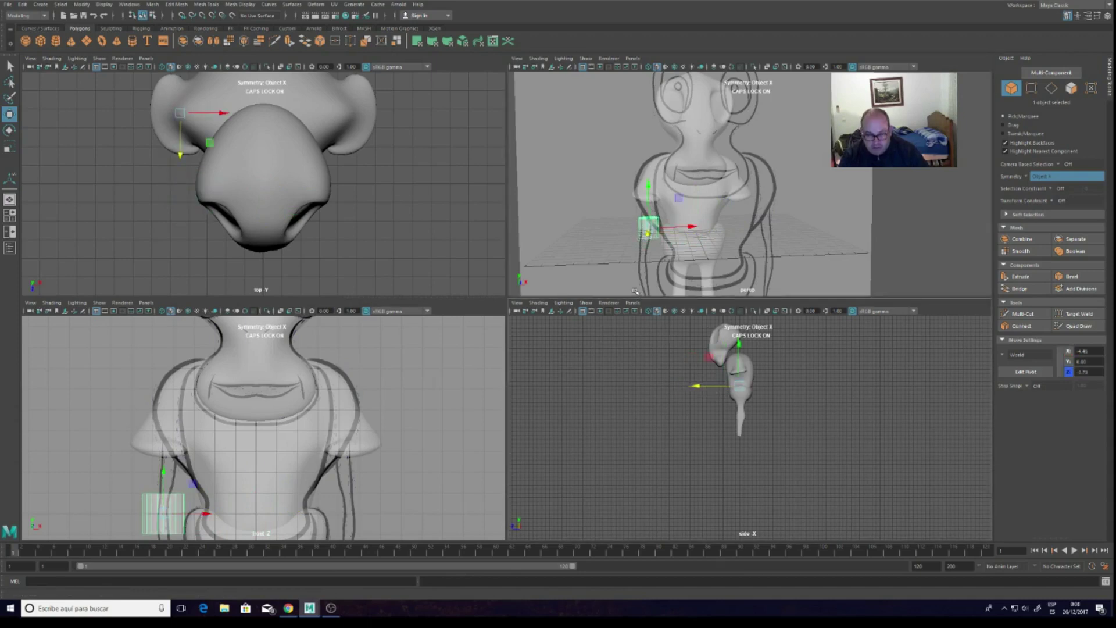
left_click_drag(684, 250, 781, 199, "alt")
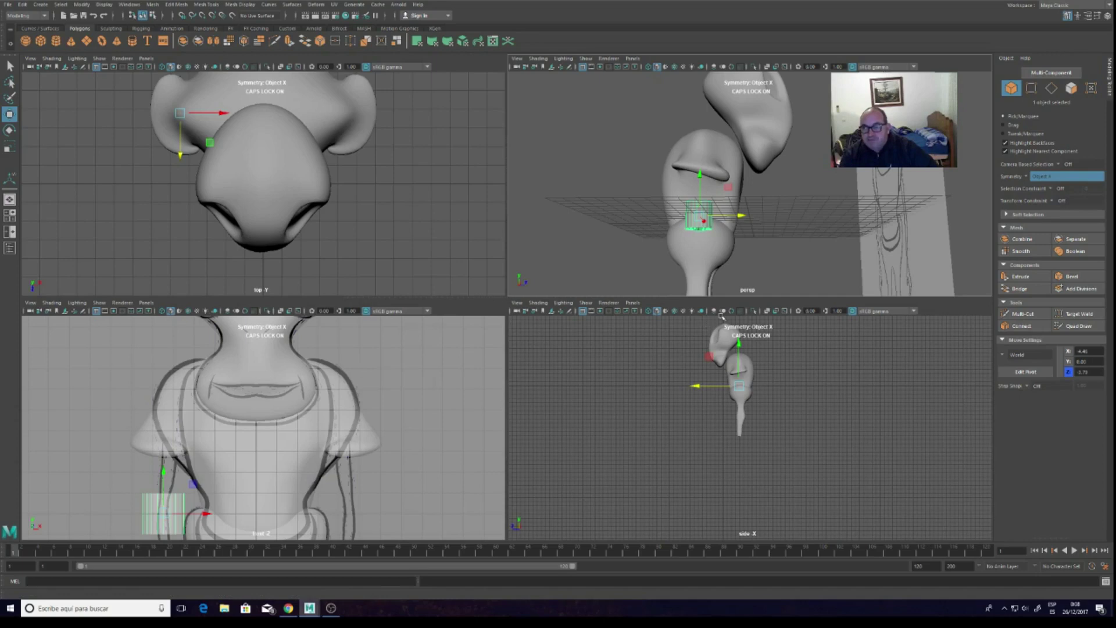
mouse_move(808, 234)
left_mouse_down("alt")
mouse_move(733, 236)
mouse_move(883, 222)
mouse_move(868, 178)
mouse_move(844, 208)
left_mouse_up("alt")
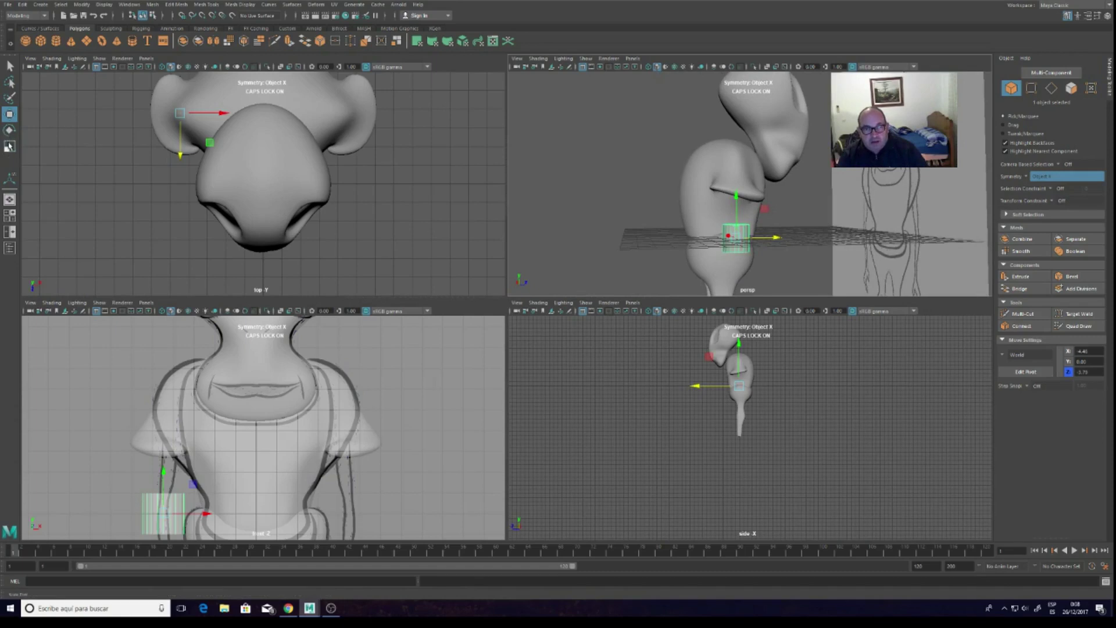
Scale the cylinder uniformly to about 0.3, then stretch it tall along Y
left_click(9, 146)
mouse_move(737, 241)
left_mouse_down()
mouse_move(745, 222)
mouse_move(736, 143)
left_mouse_up()
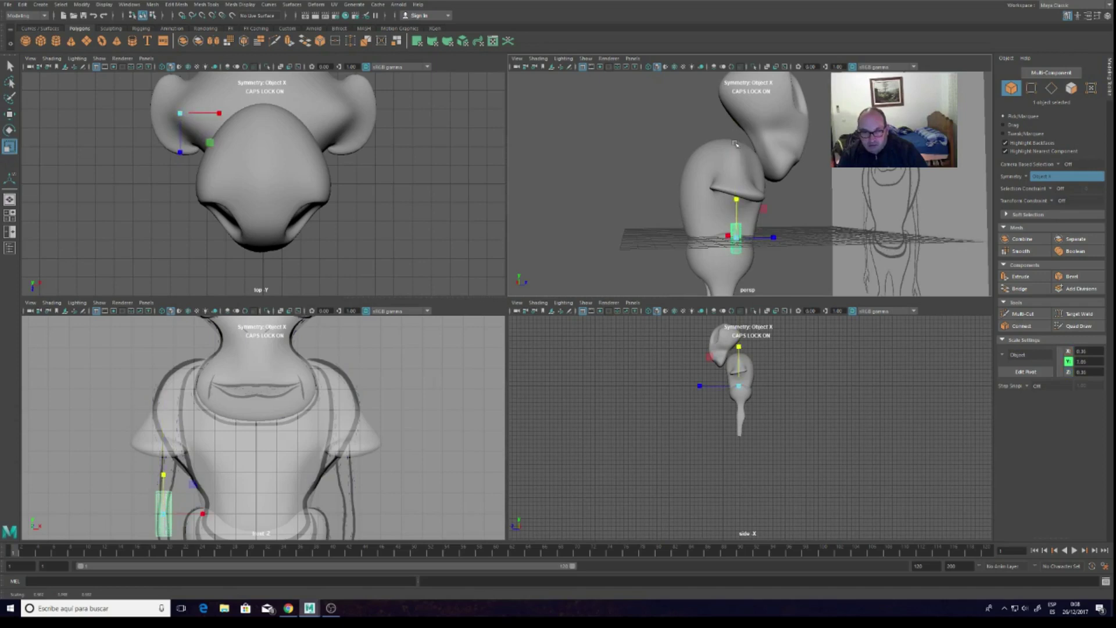
left_click_drag(736, 201, 734, 141)
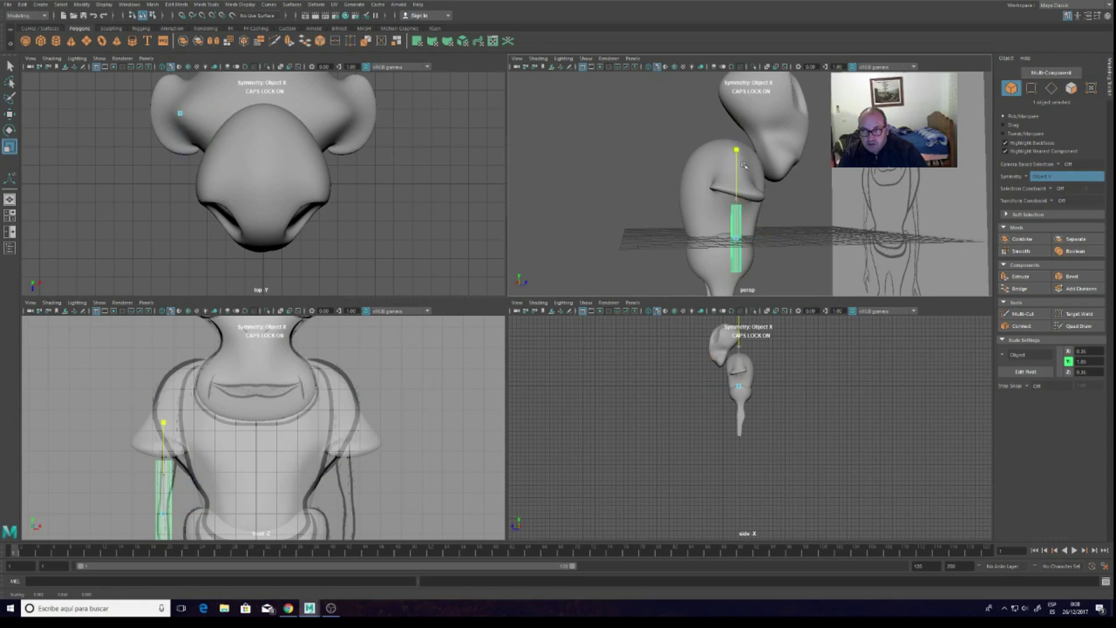
left_click_drag(733, 141, 735, 146)
scroll(143, 442, "down", 2)
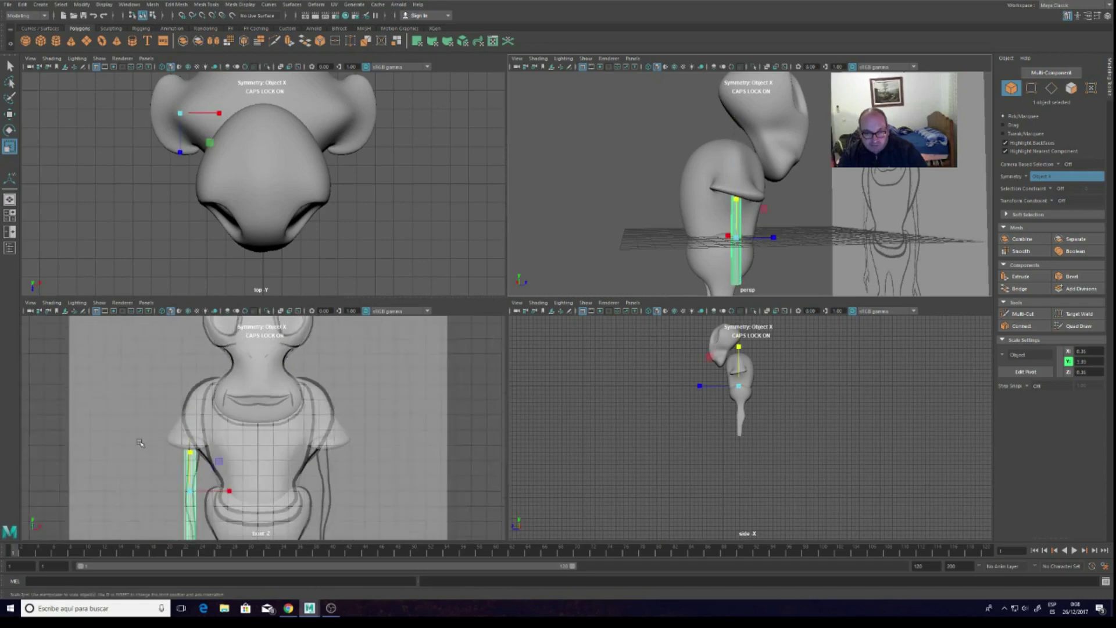
scroll(148, 445, "down", 3)
scroll(152, 447, "down", 2)
scroll(198, 460, "up", 2)
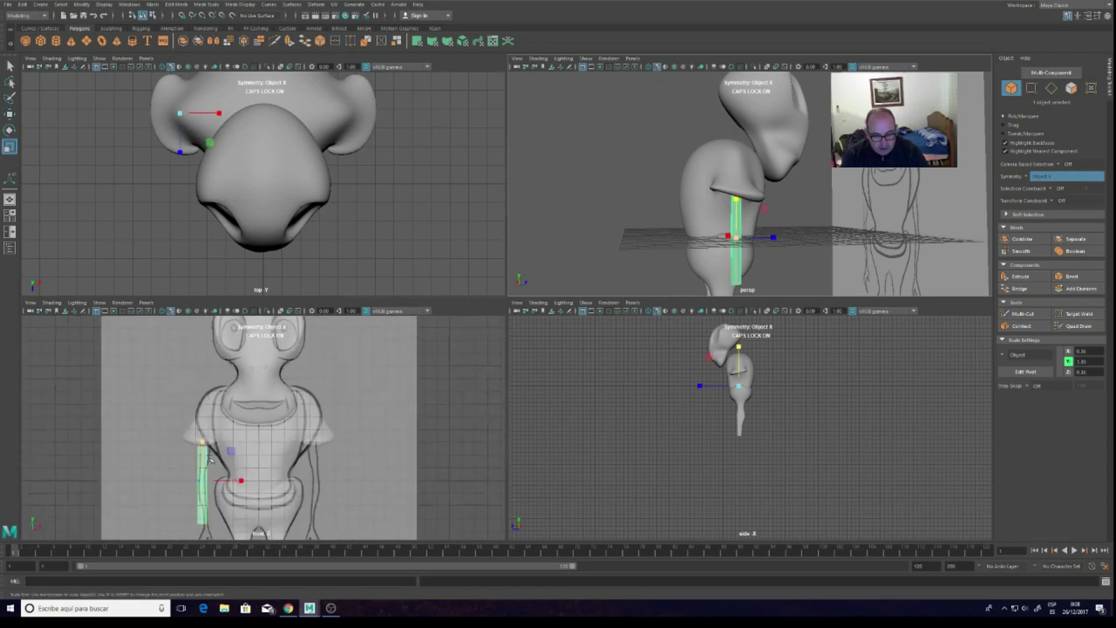
scroll(201, 460, "up", 2)
Slide the slim cylinder sideways under the left sleeve in the front view
key("r")
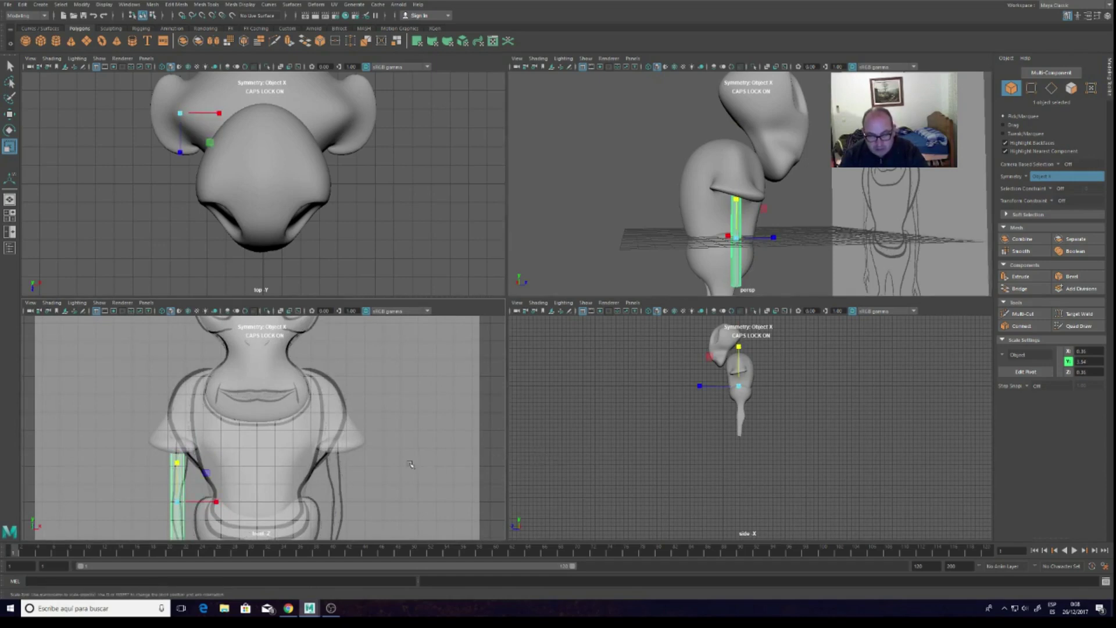
middle_click_drag(411, 464, 386, 364, "alt")
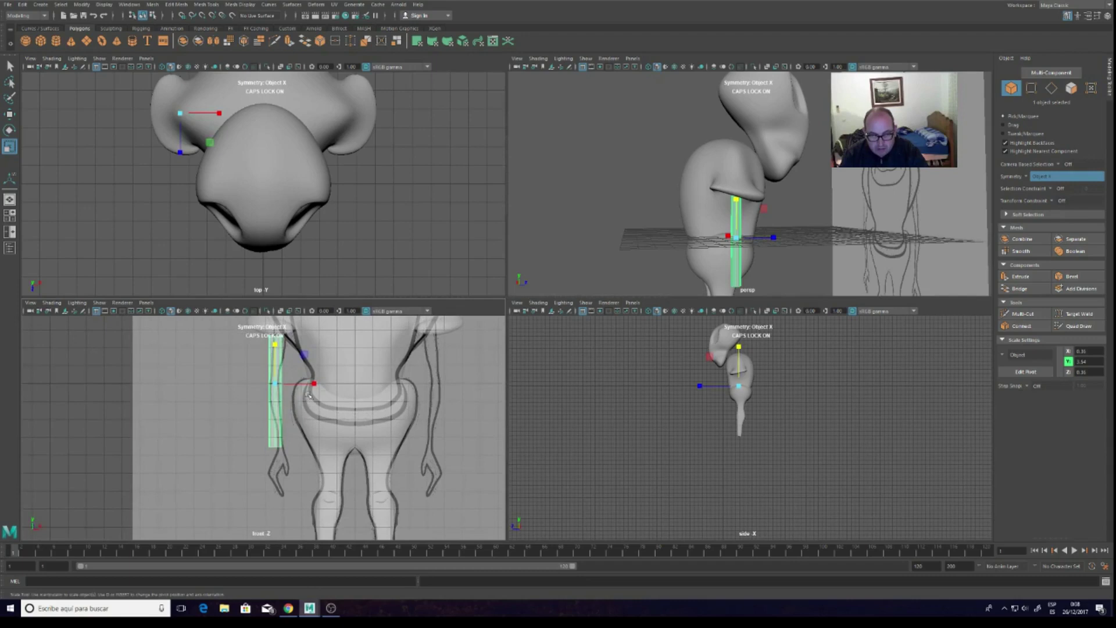
left_click(10, 114)
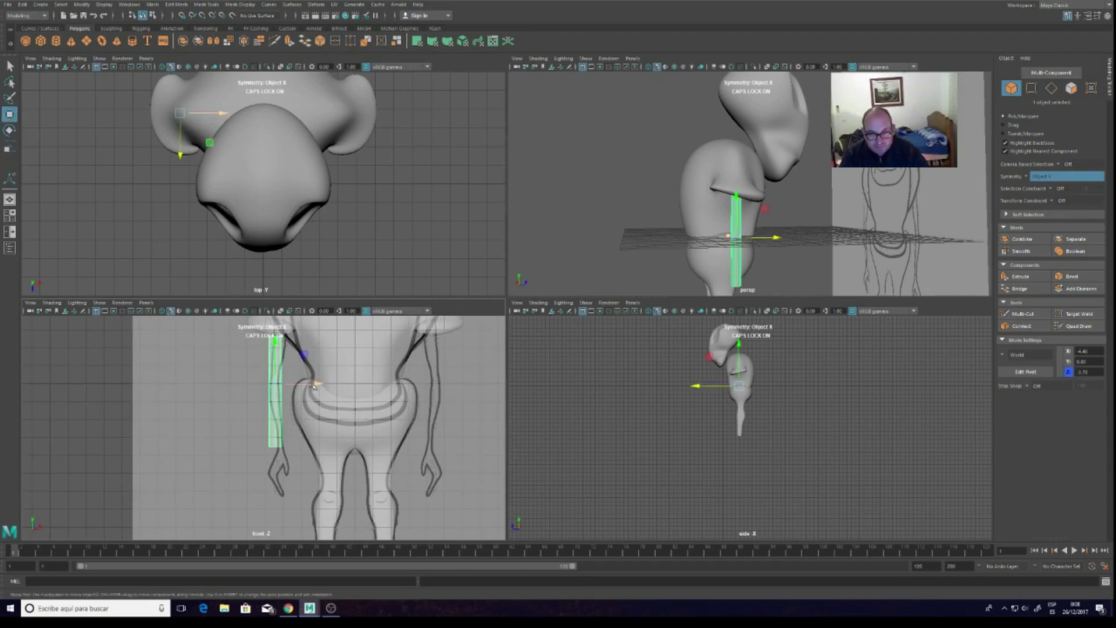
left_click_drag(317, 384, 313, 376)
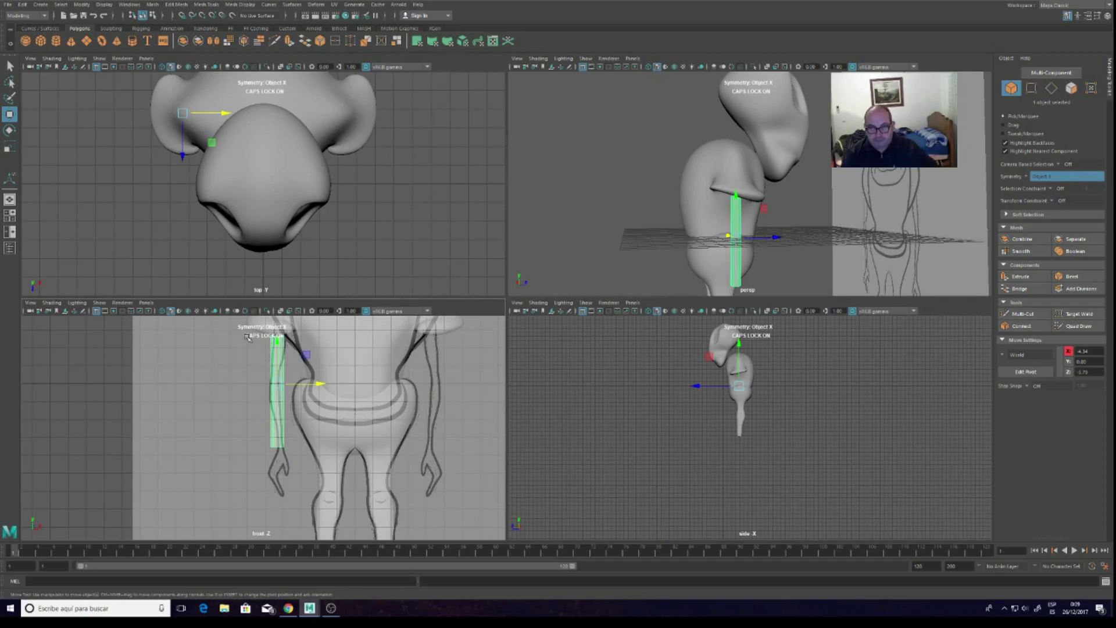
Shift the arm's lower part and its top ring sideways along X
key("e")
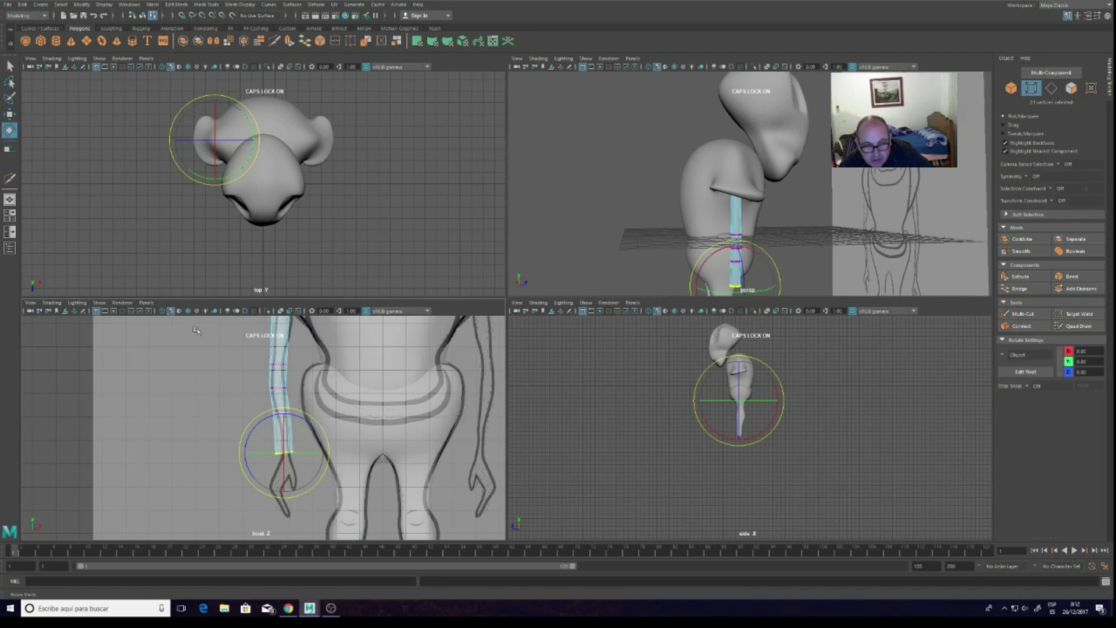
left_click(9, 115)
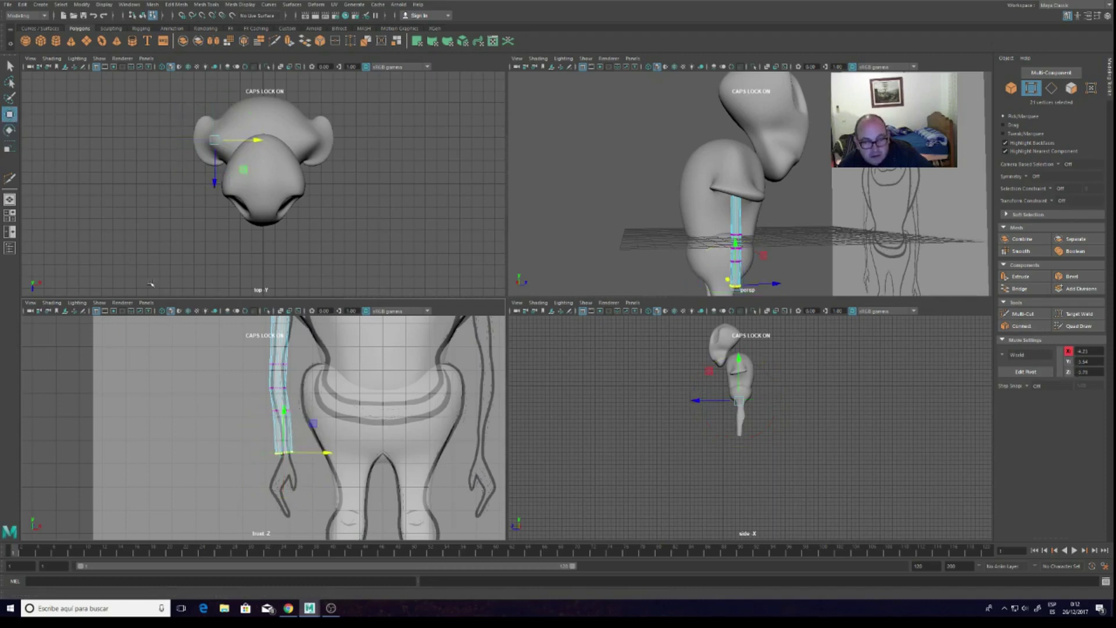
left_click_drag(325, 456, 329, 453)
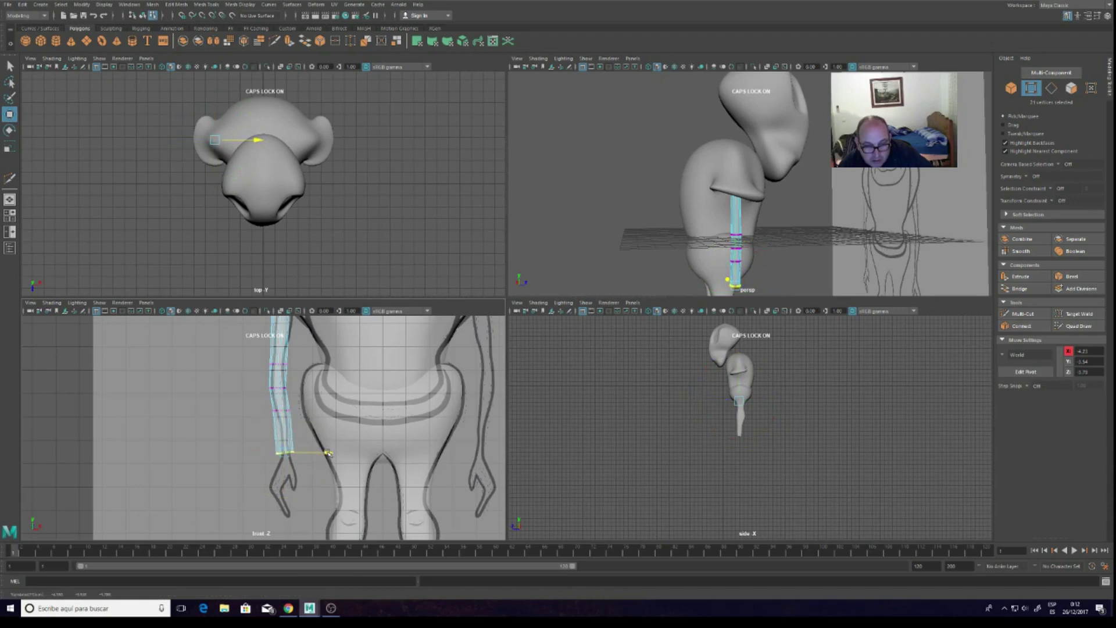
scroll(290, 365, "down", 2)
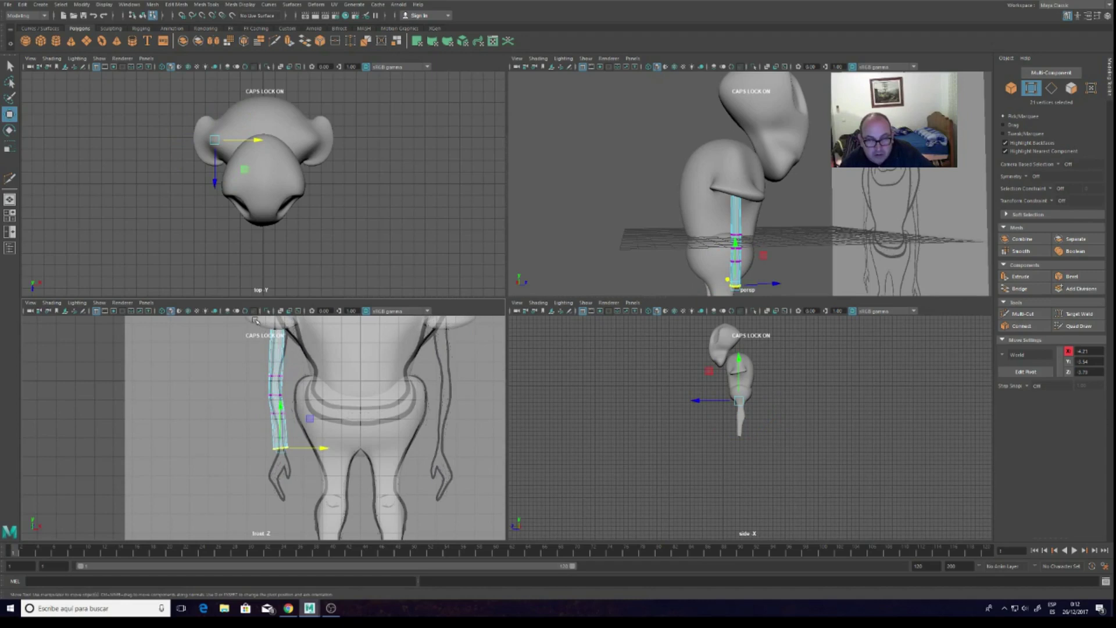
scroll(254, 323, "down", 1)
left_click(298, 347)
left_click_drag(331, 325, 329, 329)
Slightly shrink the edge loop midway down the arm, then select a lower loop
scroll(279, 381, "up", 1)
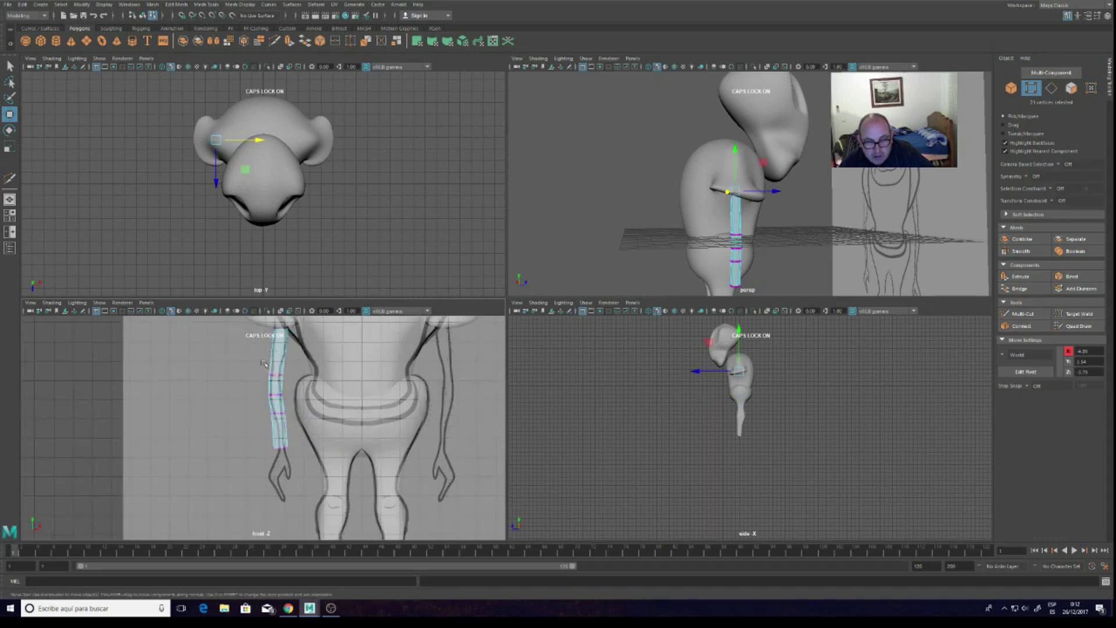
left_click_drag(255, 368, 293, 383)
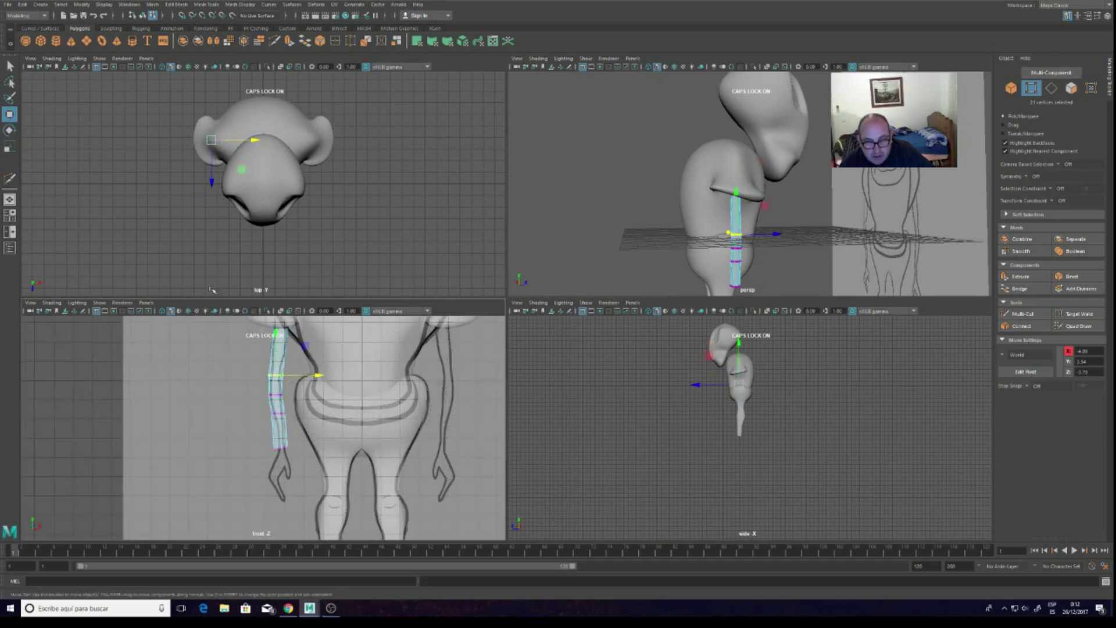
left_click(9, 148)
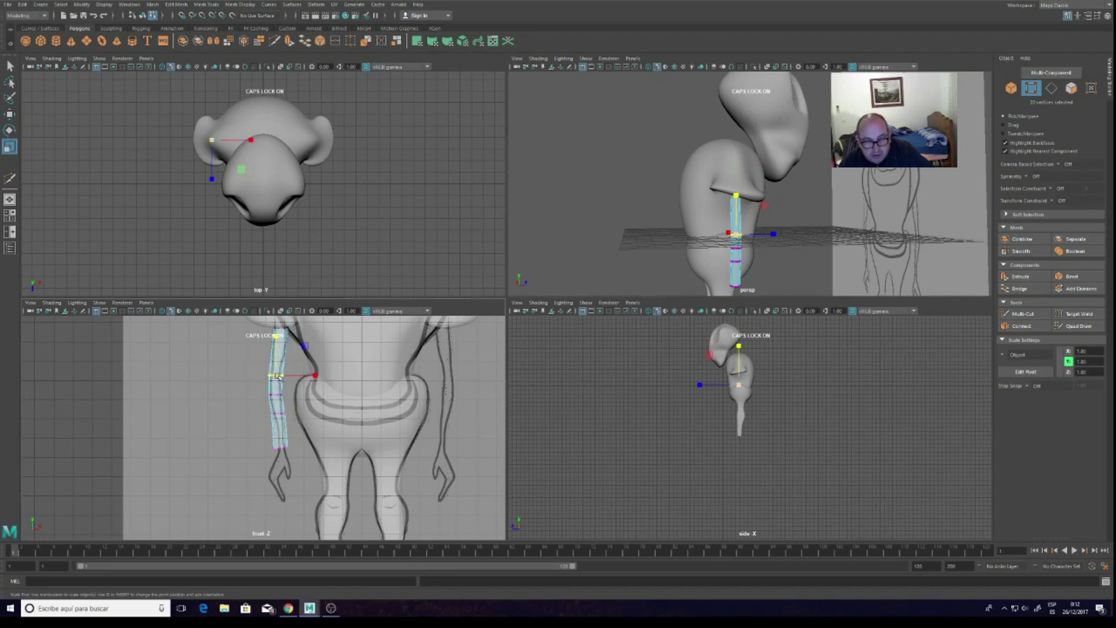
left_click_drag(277, 376, 276, 376)
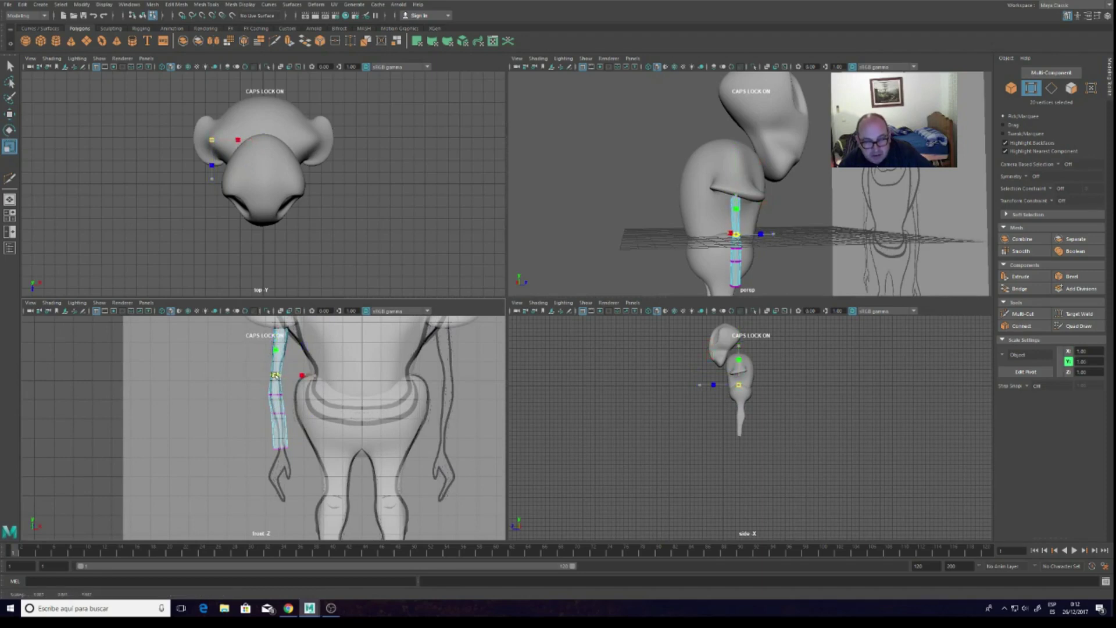
scroll(274, 378, "up", 1)
scroll(273, 379, "up", 1)
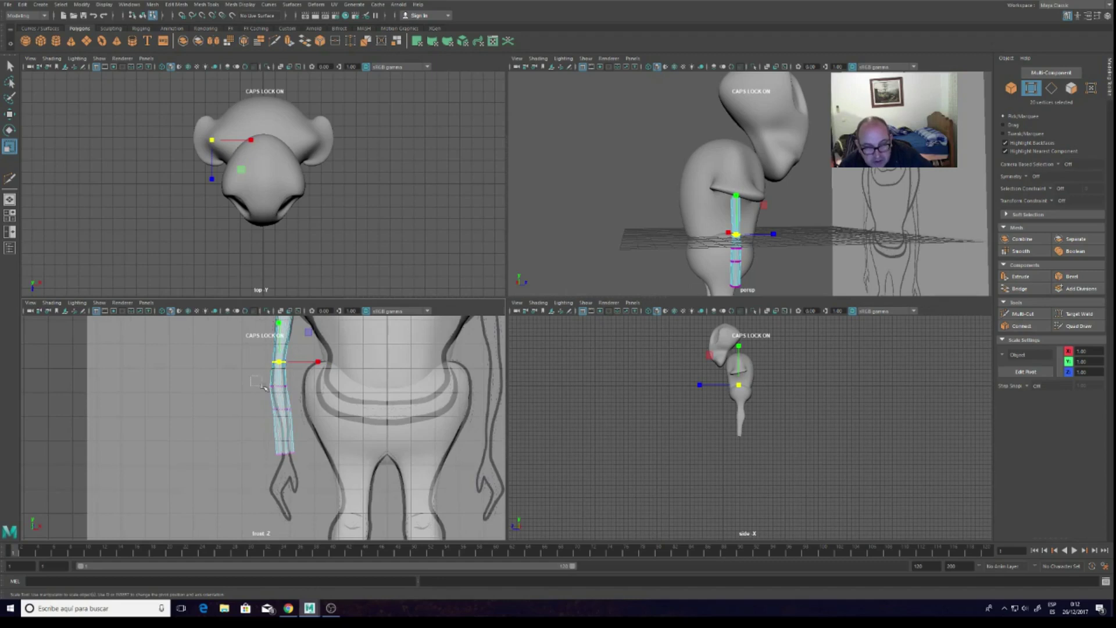
left_click_drag(300, 392, 299, 392)
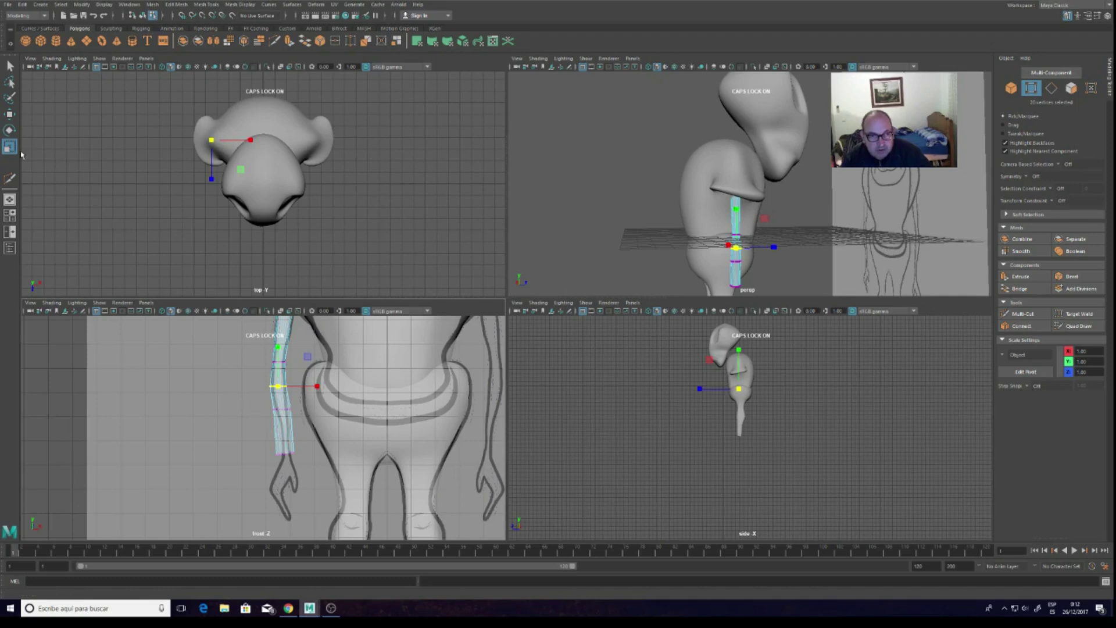
Rotate the selected arm loop slightly and lower it to bend the arm
left_click(9, 130)
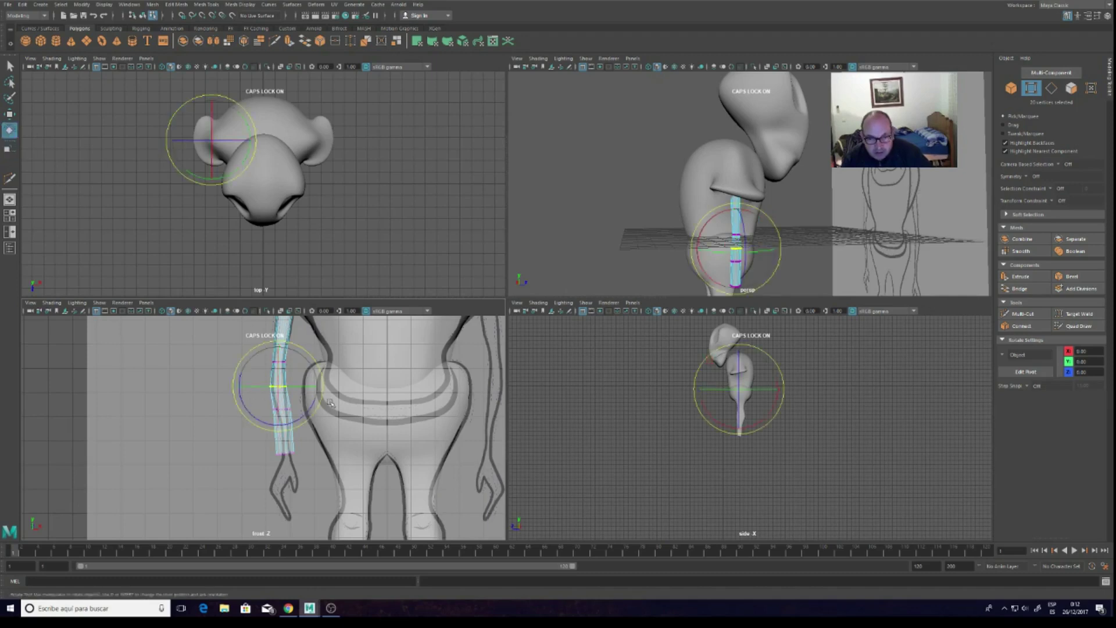
left_click_drag(322, 401, 303, 338)
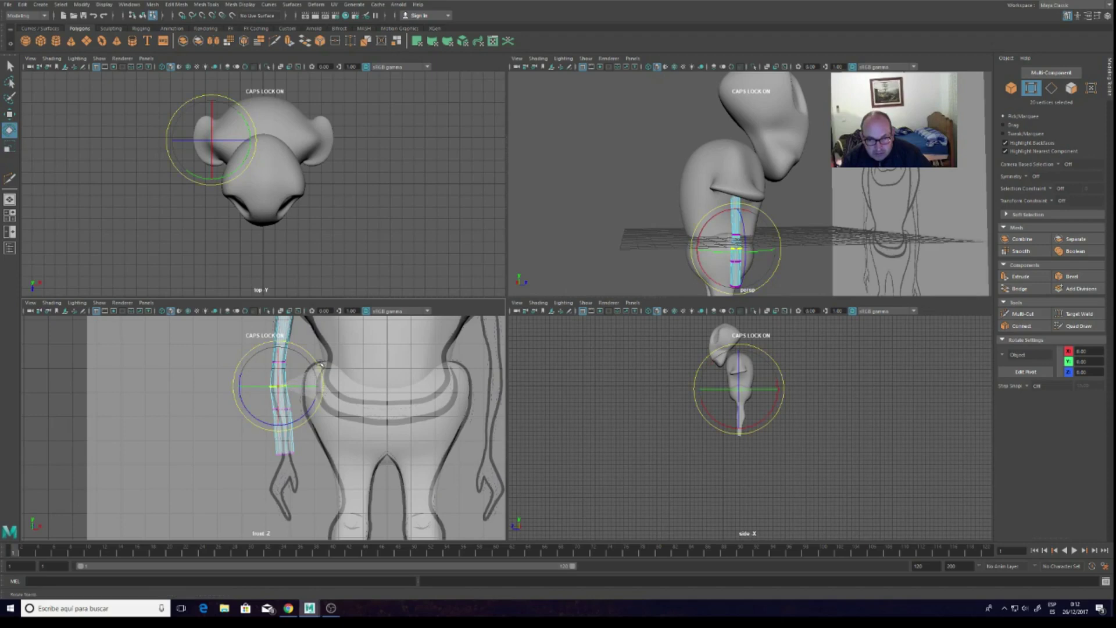
left_click(10, 114)
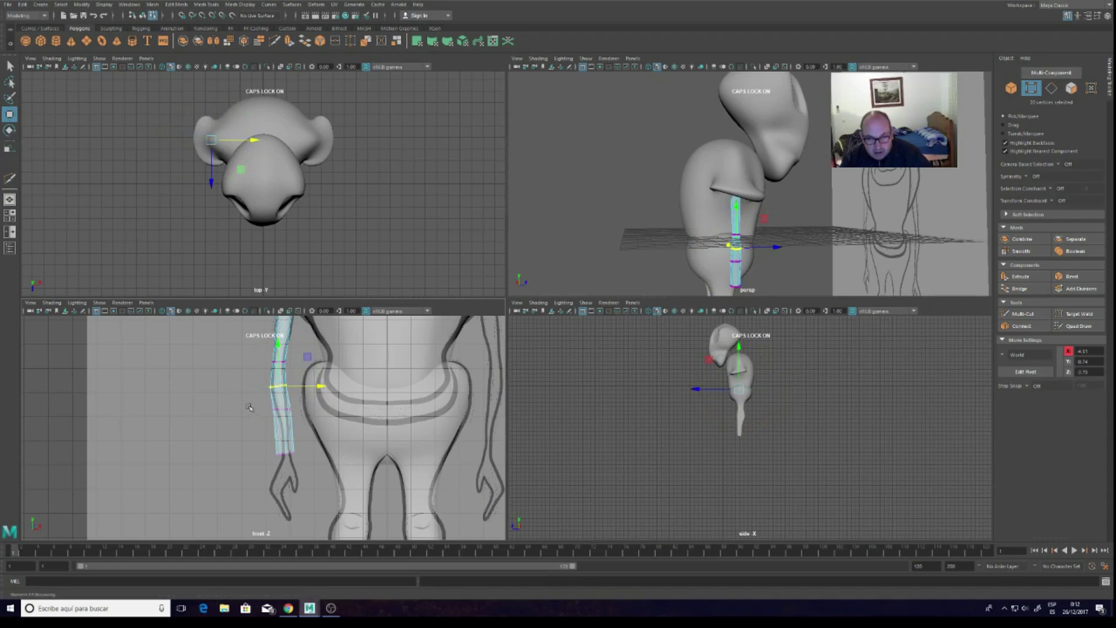
middle_click_drag(303, 401, 302, 425)
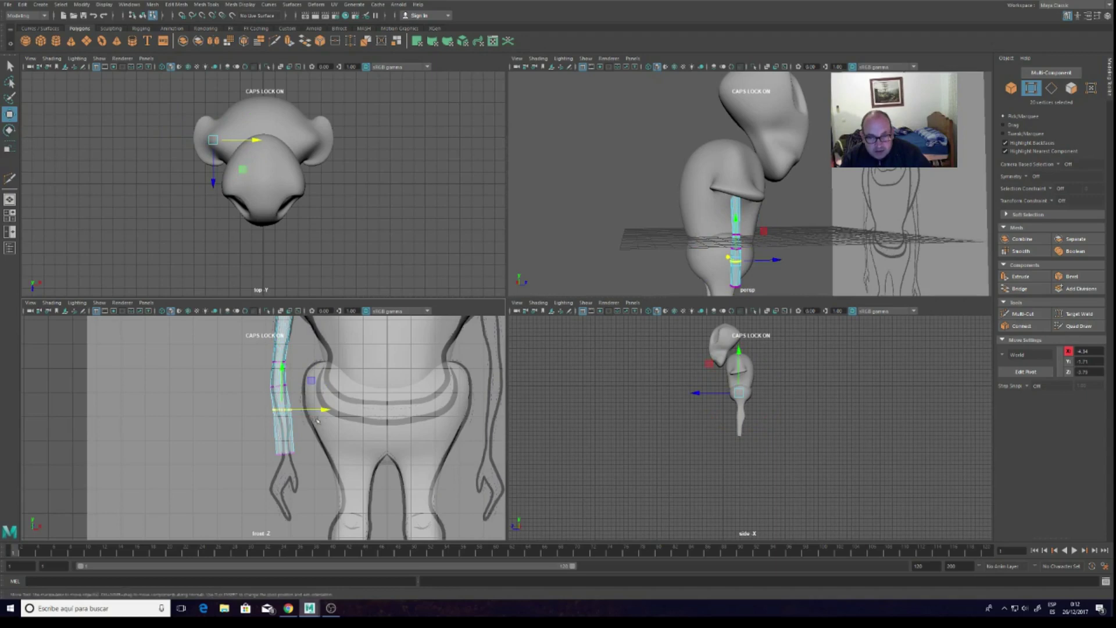
left_click(282, 381)
Test-scale the loop back to its original size, then select the arm's bottom ring
left_click(9, 130)
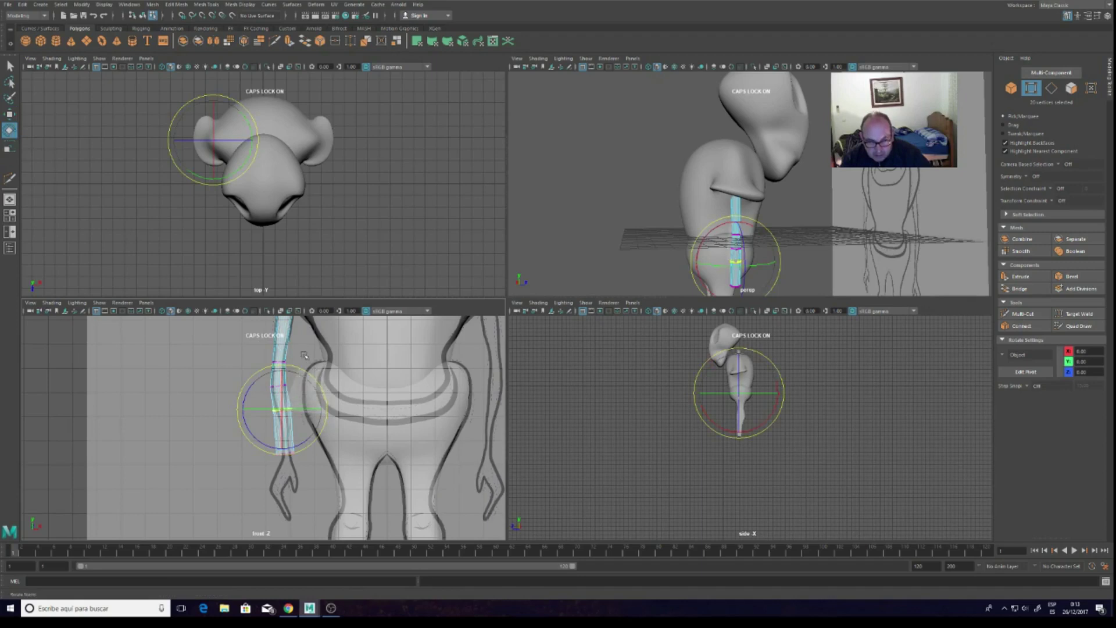
left_click(9, 149)
left_click_drag(287, 412, 282, 412)
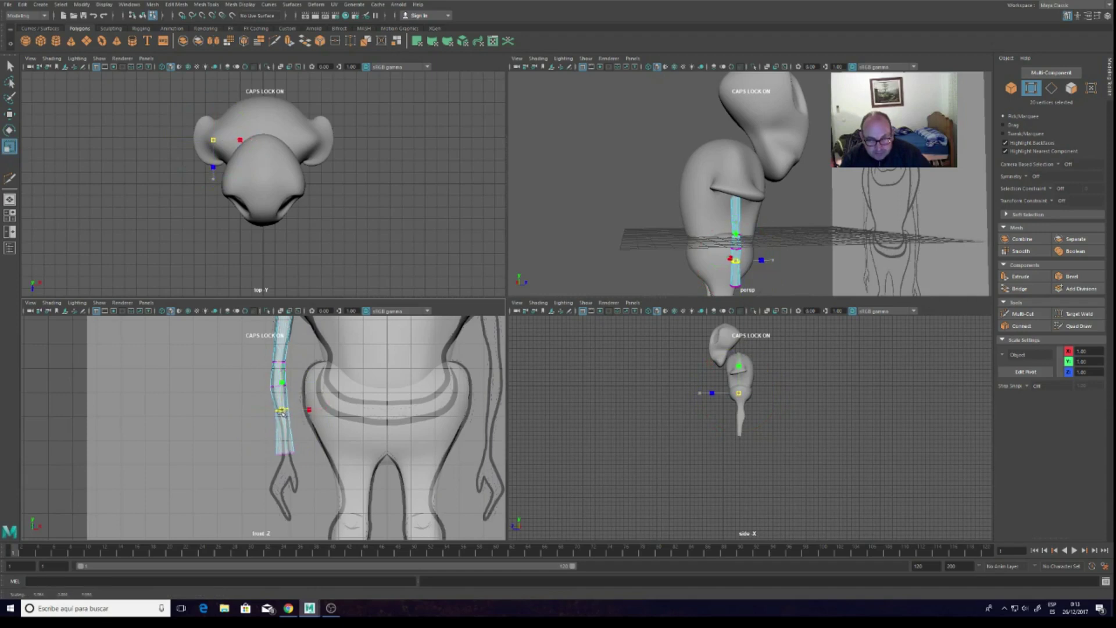
left_click_drag(282, 411, 281, 412)
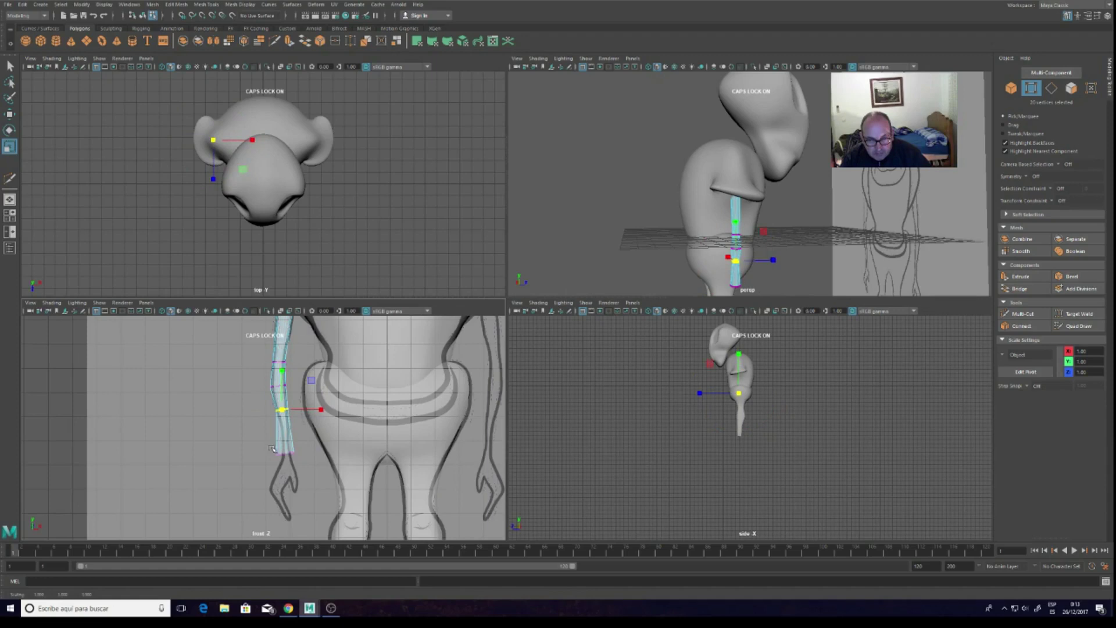
mouse_move(262, 463)
left_mouse_down()
mouse_move(318, 452)
mouse_move(282, 455)
left_mouse_up()
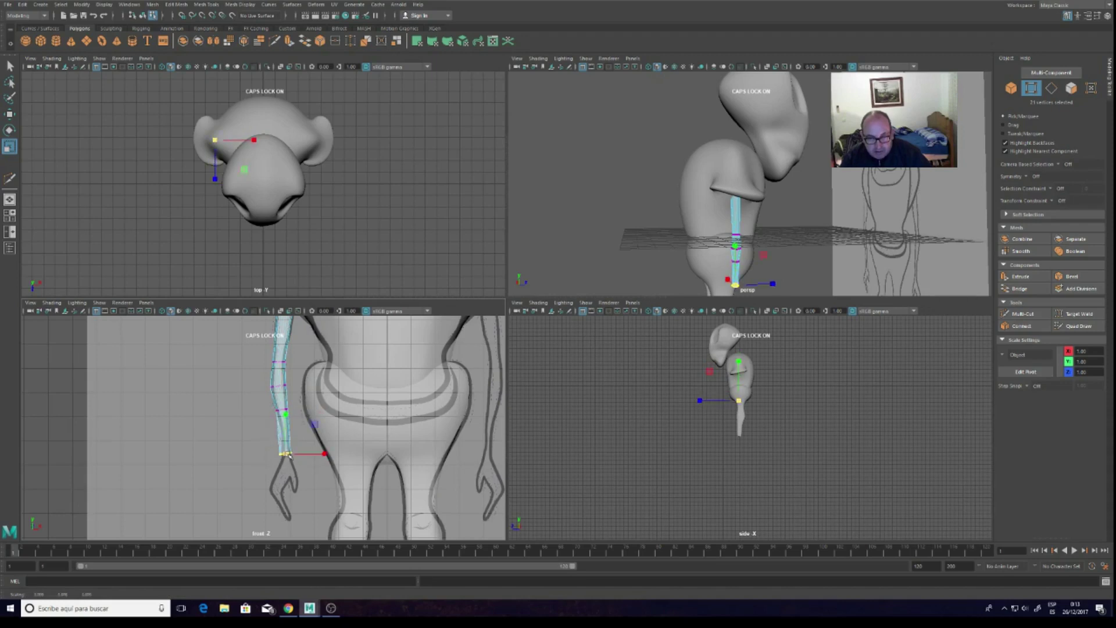
scroll(258, 407, "down", 3)
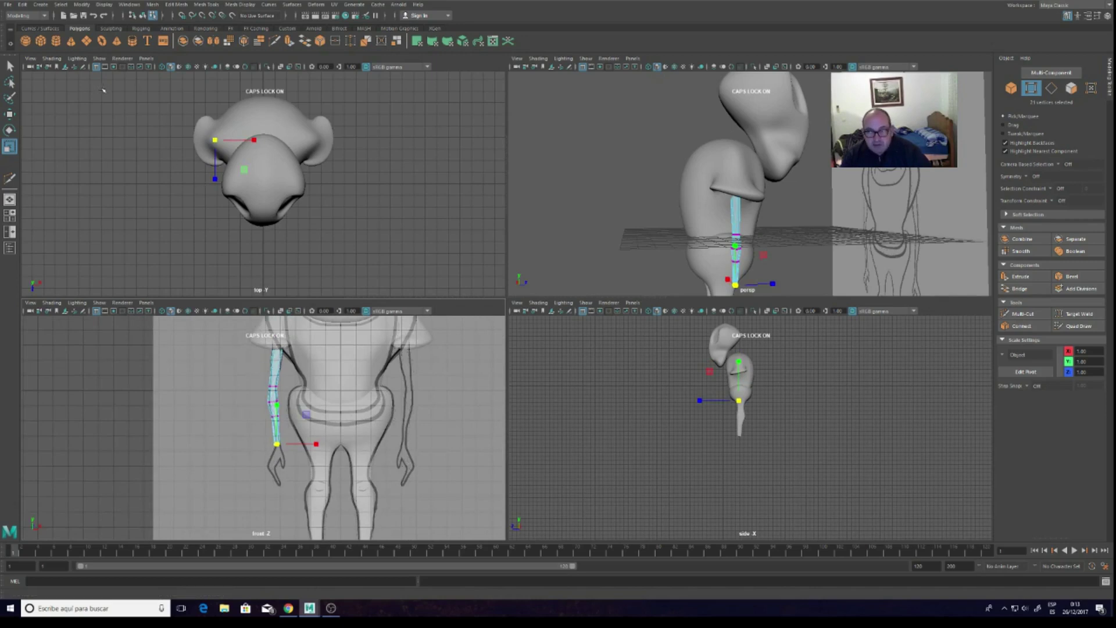
left_click(10, 67)
Clear the vertices, return to Object mode, review the character from around, and select the arm cylinder
left_click(242, 369)
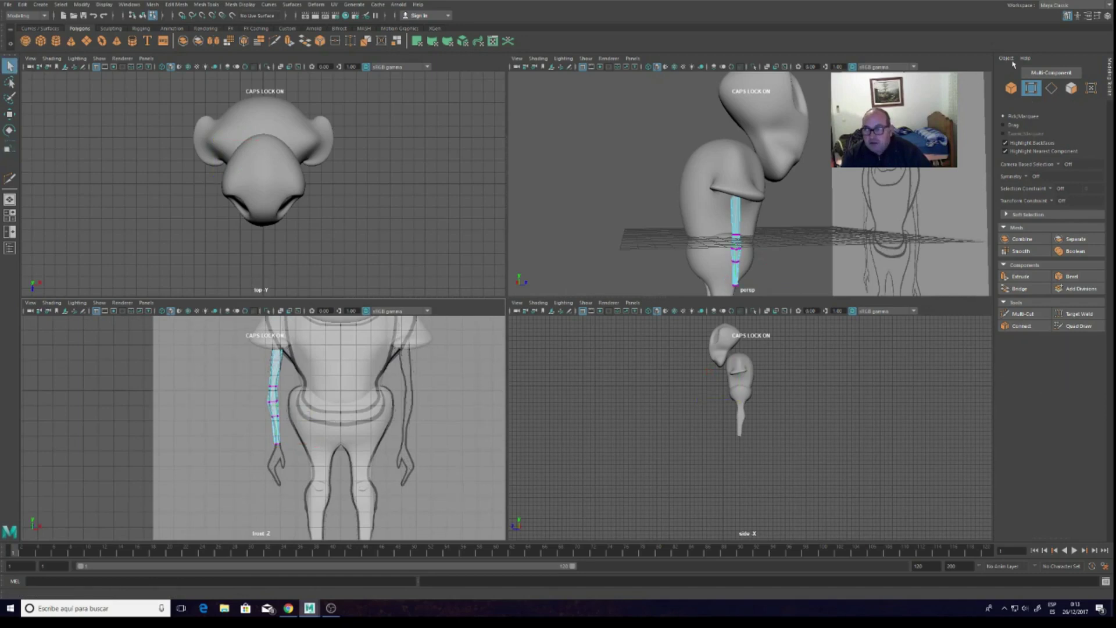
left_click(1011, 88)
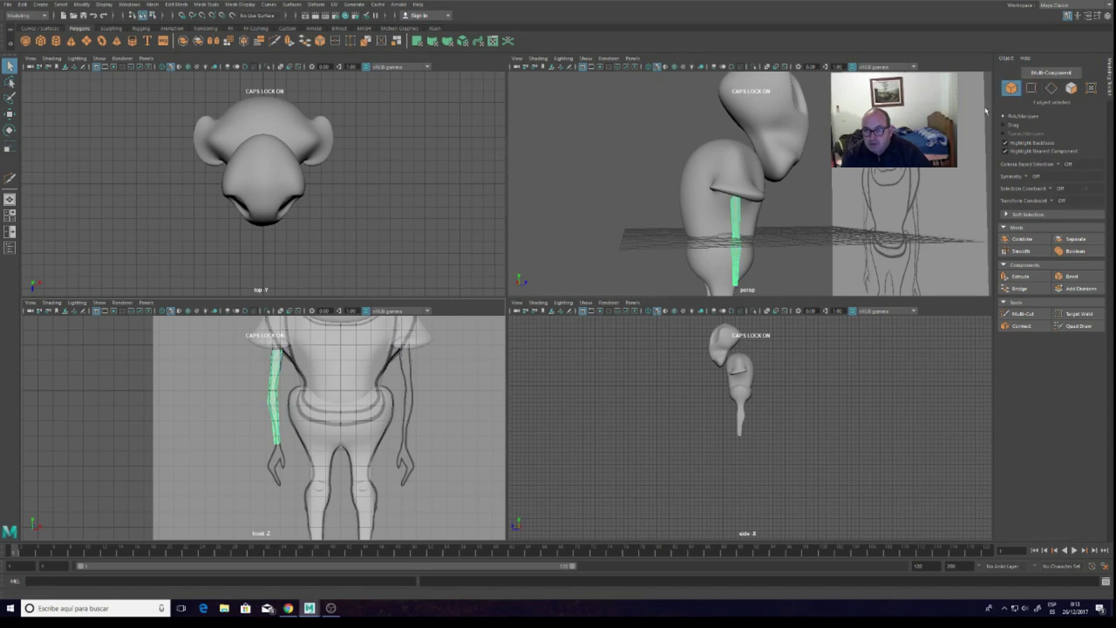
left_click(642, 189)
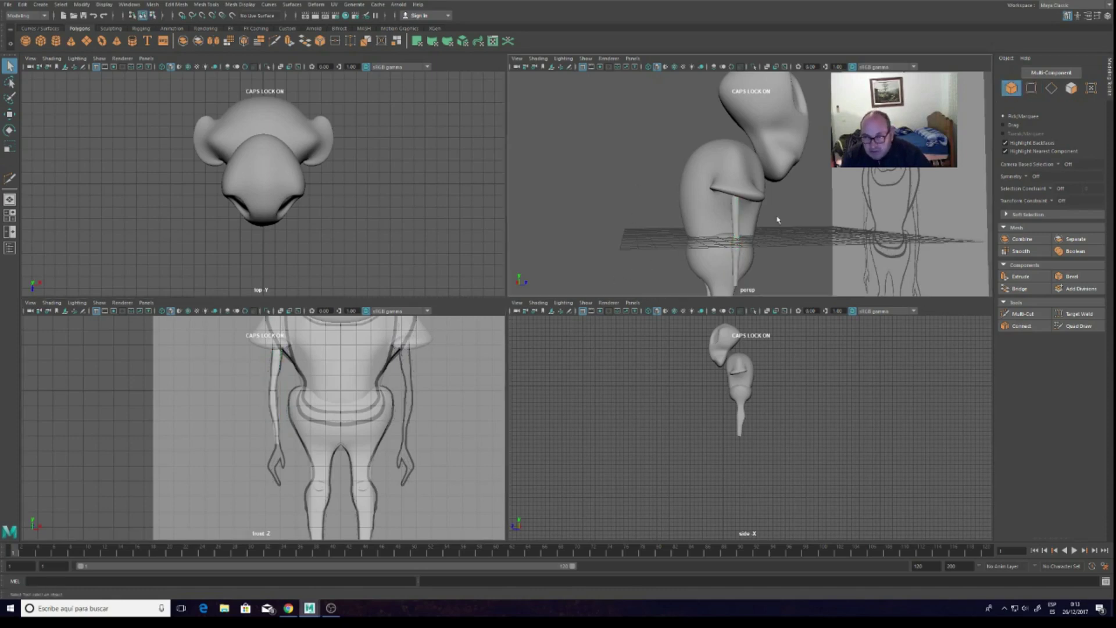
scroll(777, 222, "up", 5)
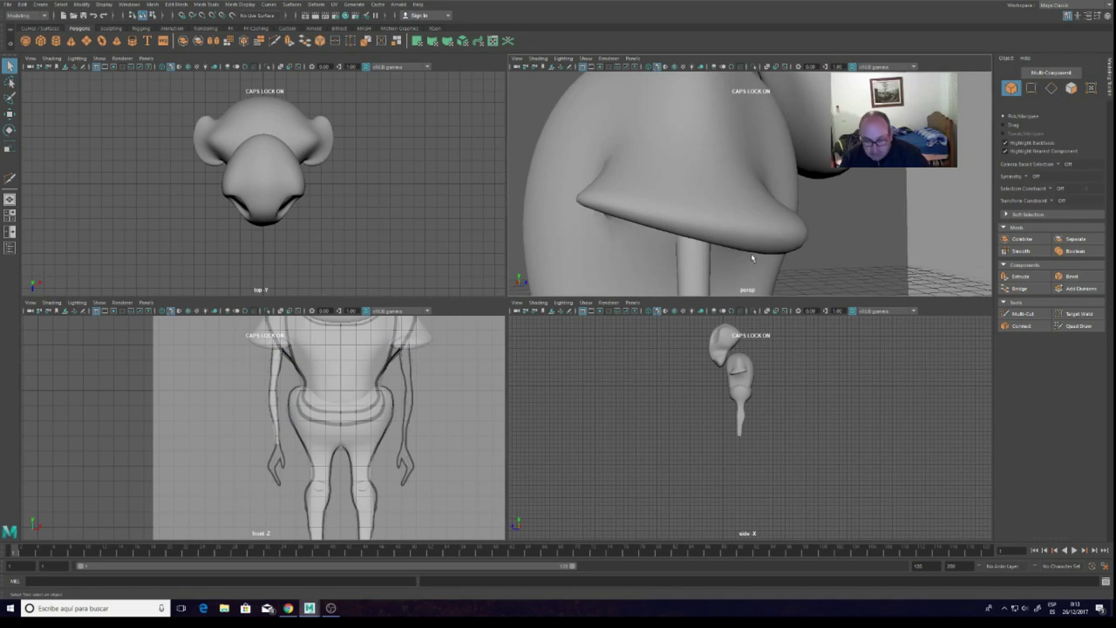
mouse_move(775, 259)
left_mouse_down("alt")
mouse_move(824, 222)
mouse_move(693, 230)
mouse_move(705, 223)
left_mouse_up("alt")
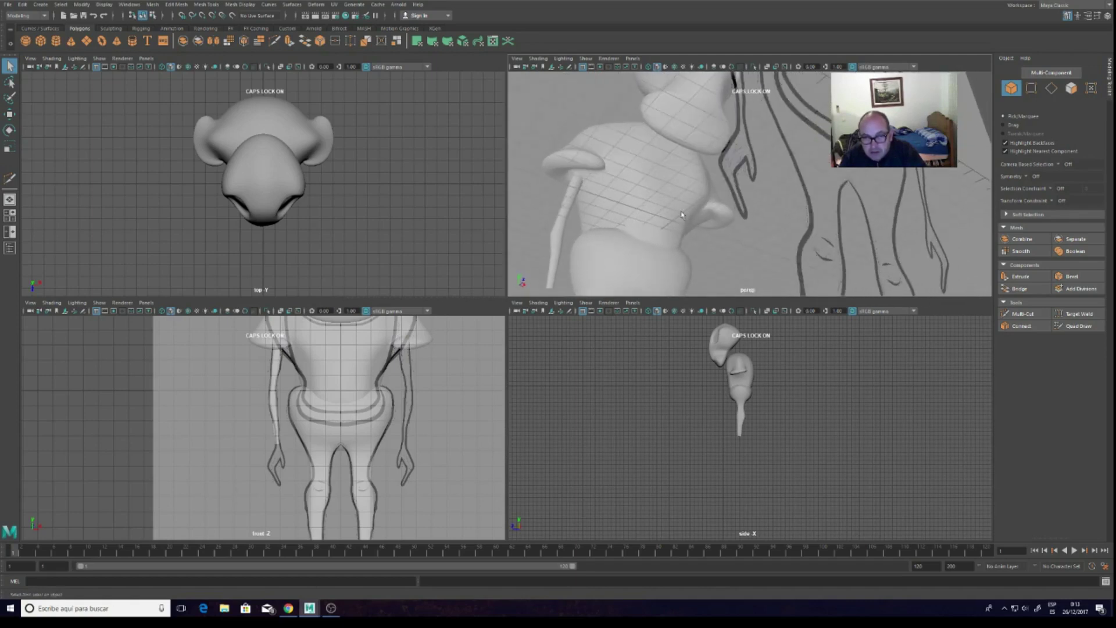
left_click_drag(600, 190, 591, 177, "alt")
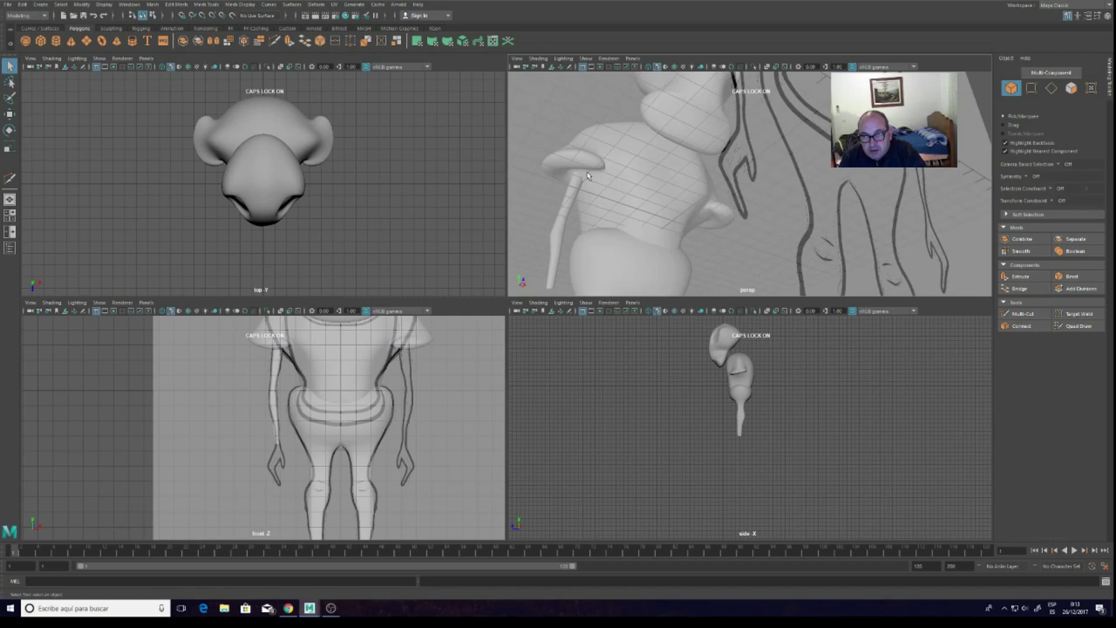
key("a")
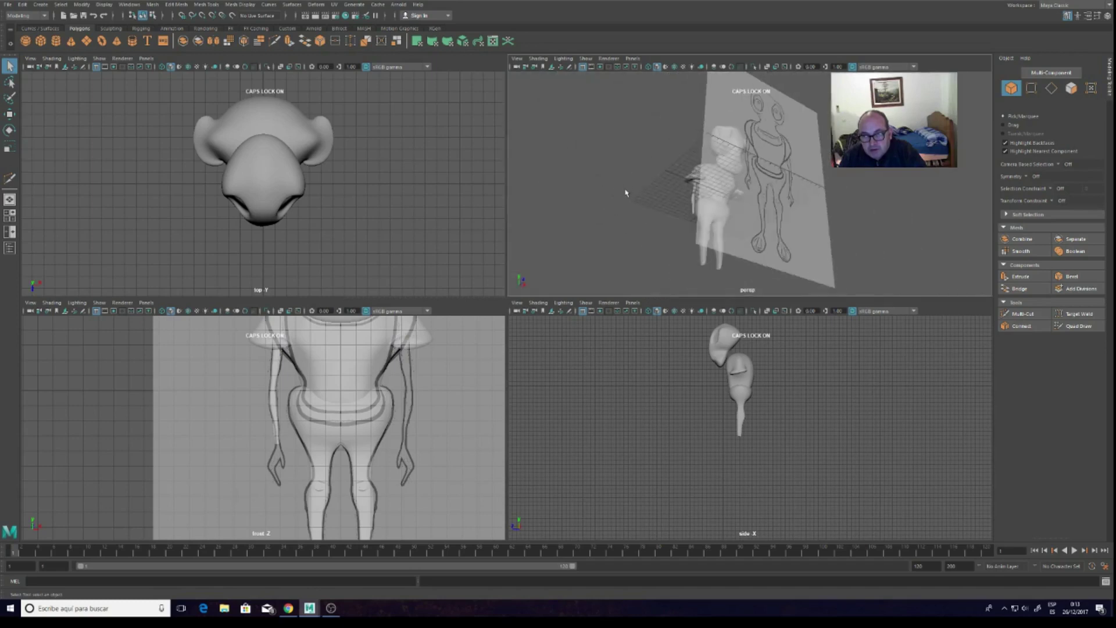
mouse_move(784, 165)
left_mouse_down("alt")
mouse_move(866, 196)
mouse_move(821, 208)
left_mouse_up("alt")
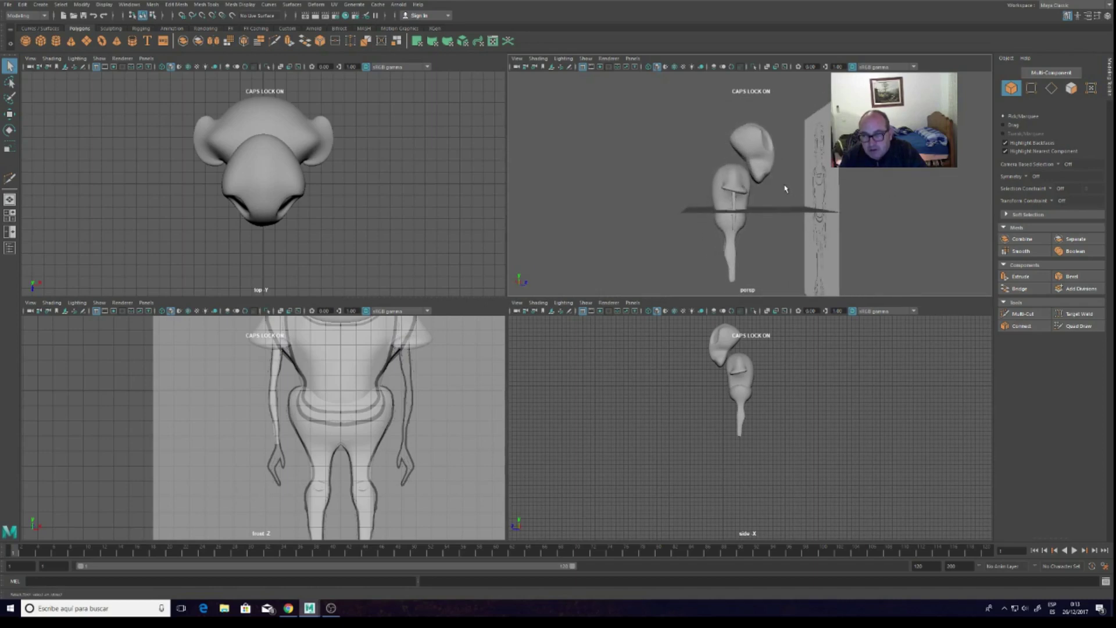
scroll(785, 188, "up", 5)
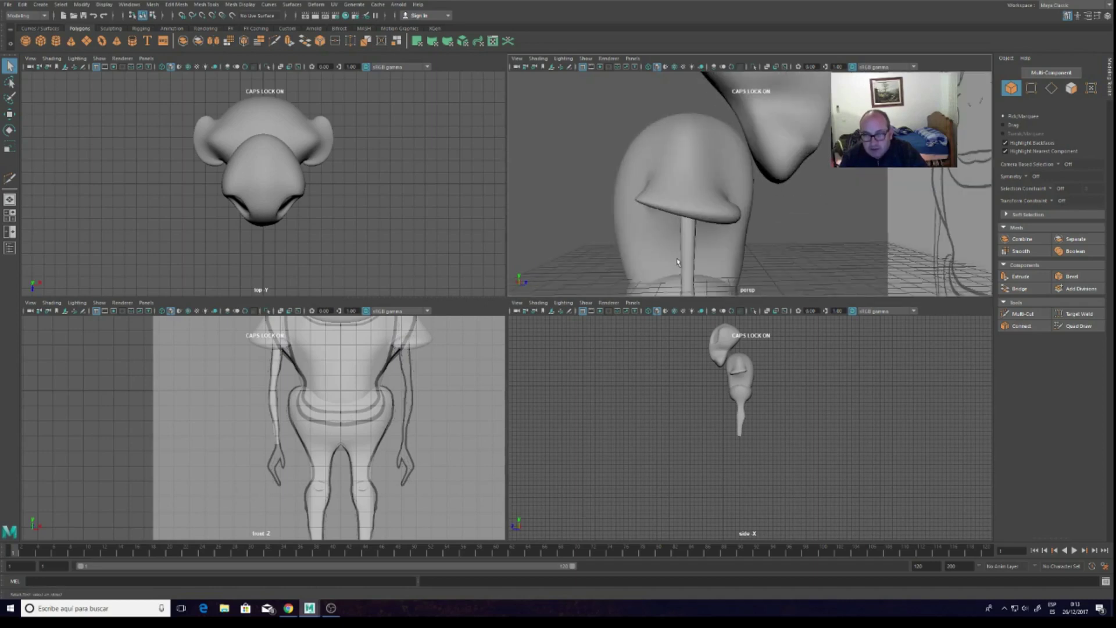
left_click(685, 241)
scroll(681, 253, "down", 3)
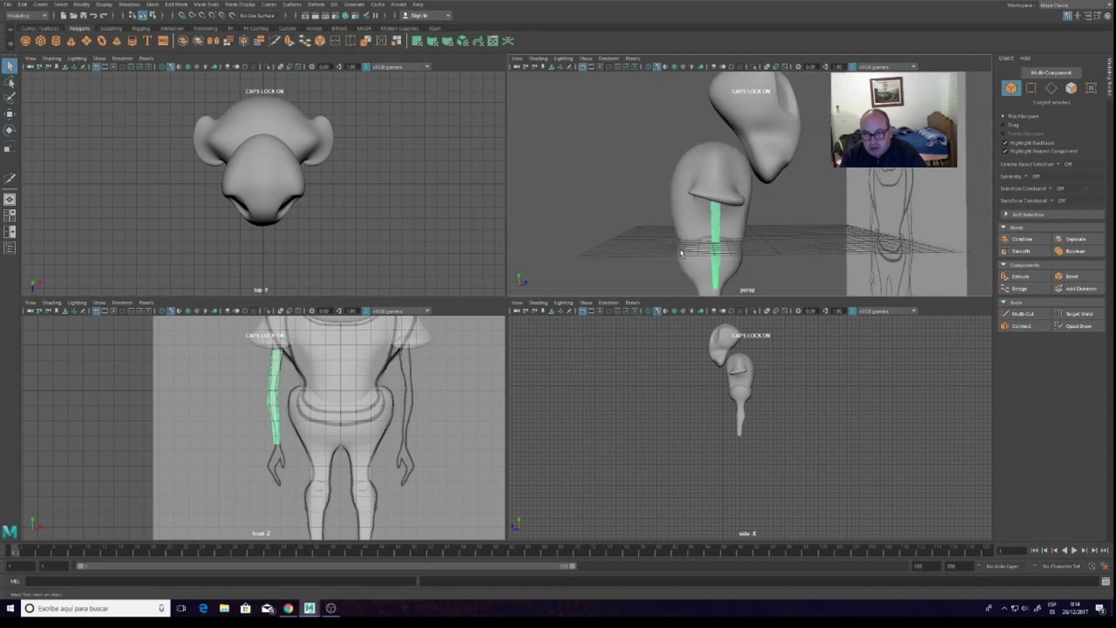
left_click(9, 129)
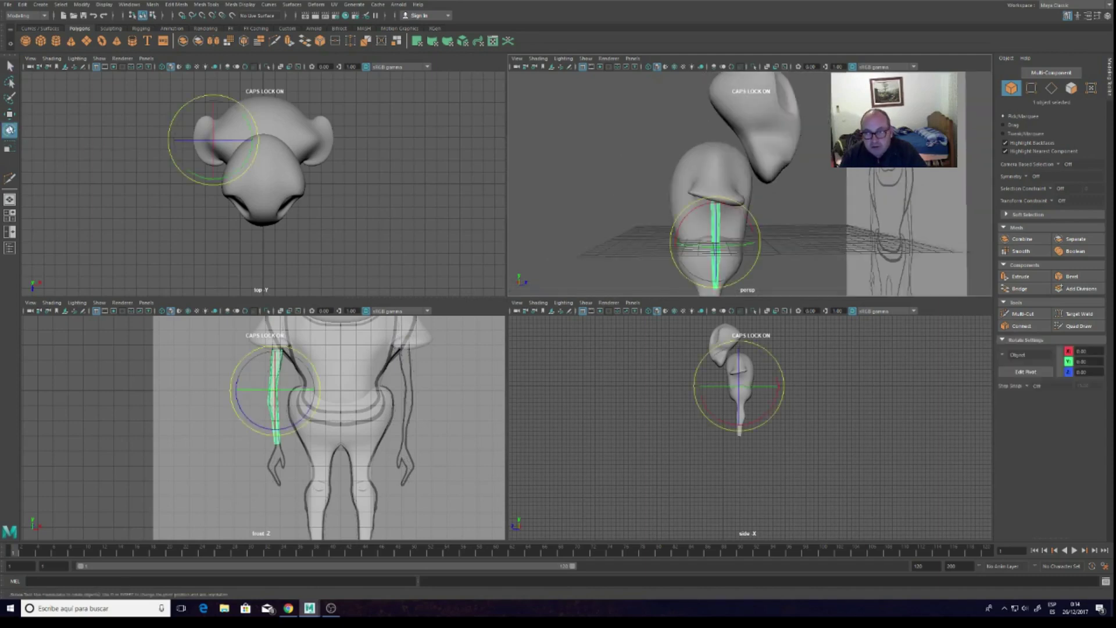
left_click(9, 146)
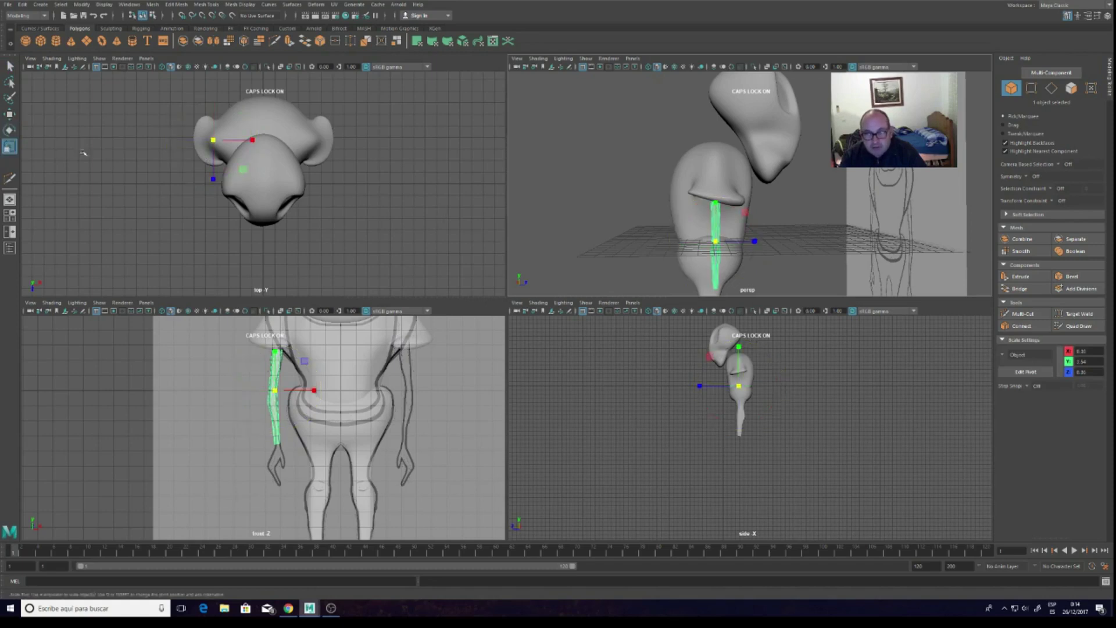
left_click_drag(755, 241, 772, 242)
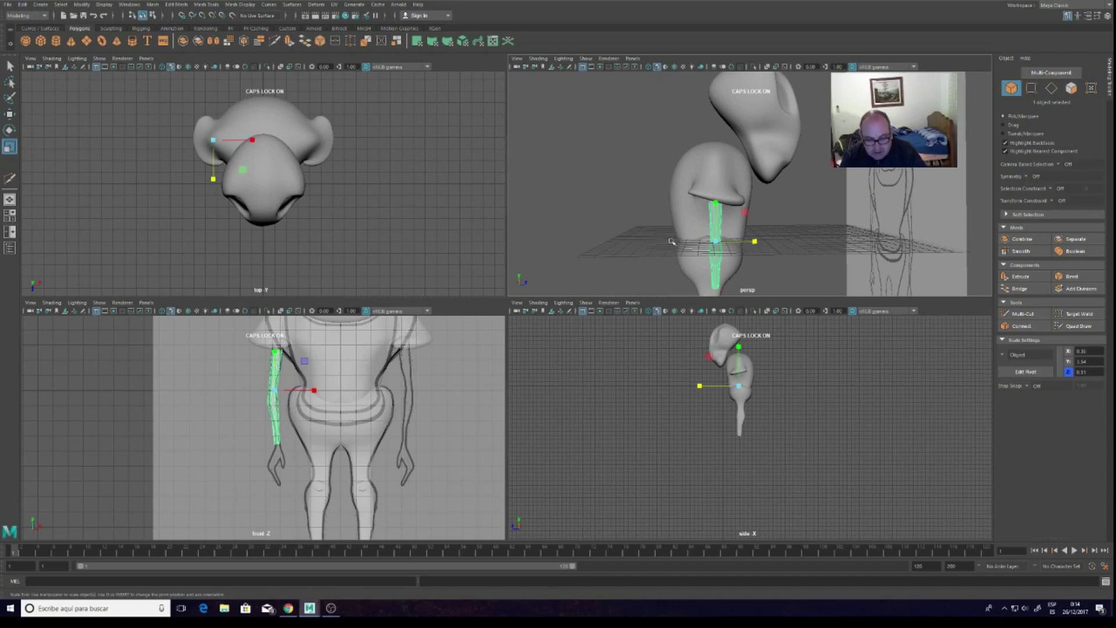
mouse_move(671, 241)
left_mouse_down("alt")
mouse_move(451, 232)
mouse_move(340, 174)
left_mouse_up("alt")
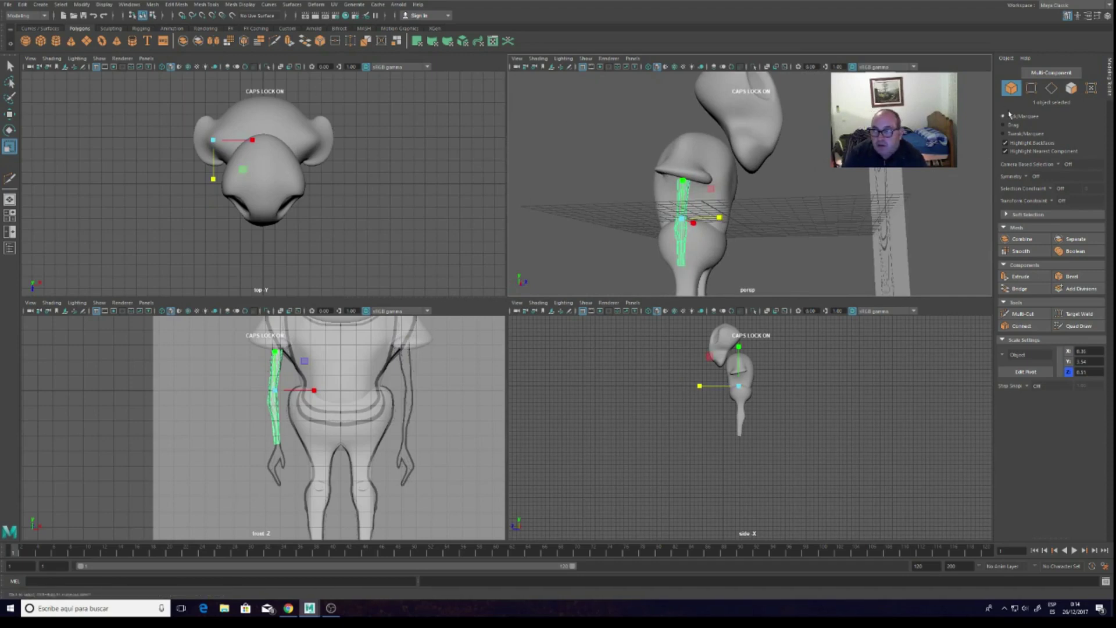
left_click(1051, 73)
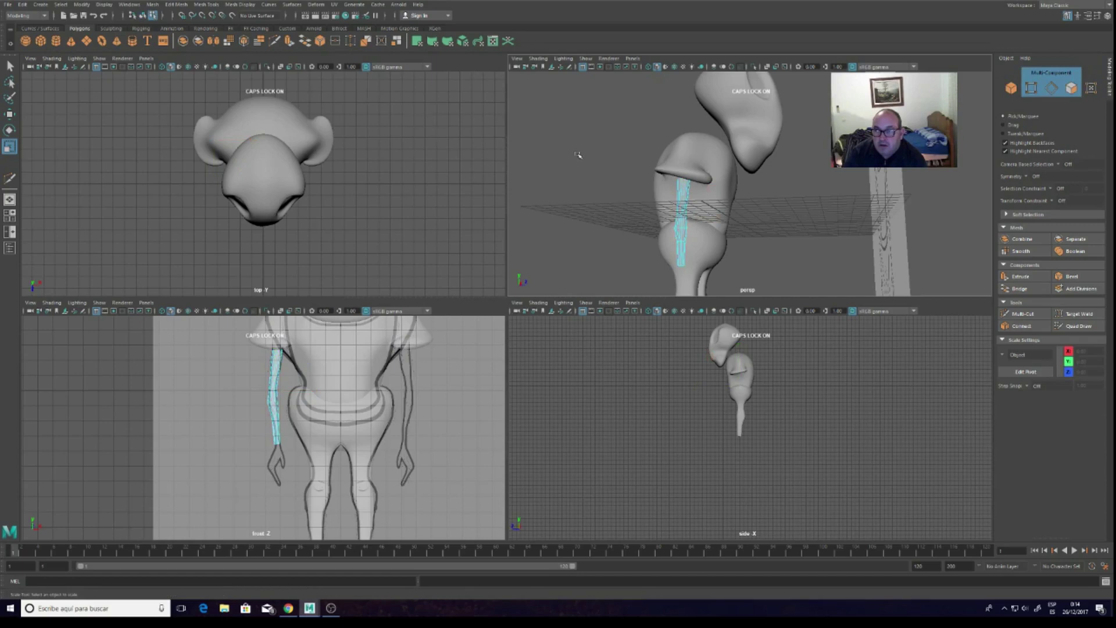
left_click(1011, 88)
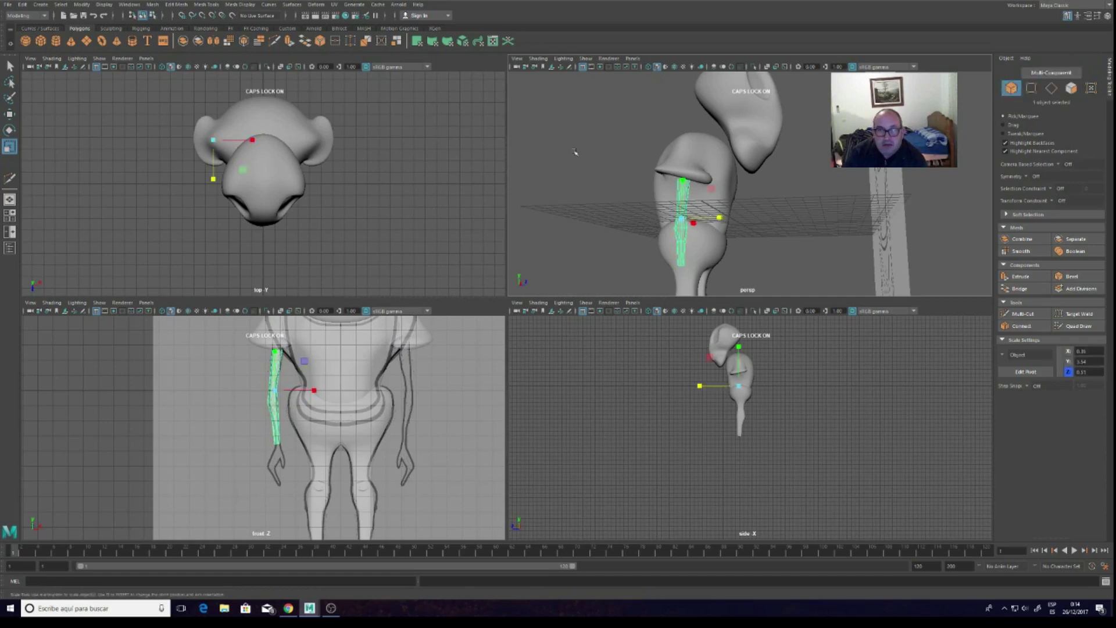
left_click(616, 148)
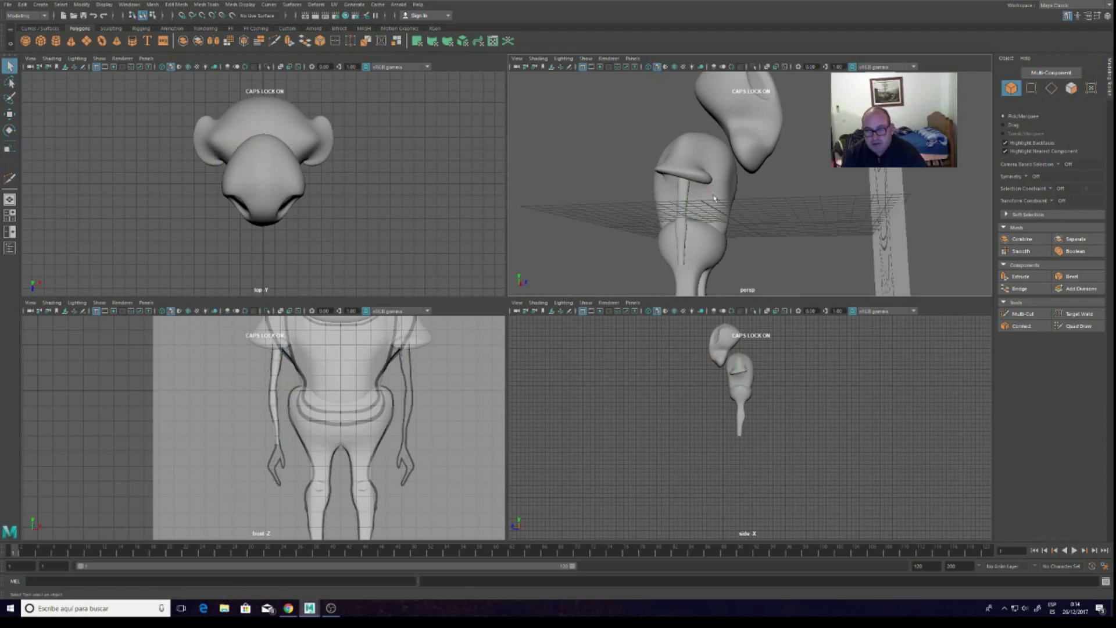
Paste a copy of the arm cylinder and move it along X to the body's other side
left_click(686, 189)
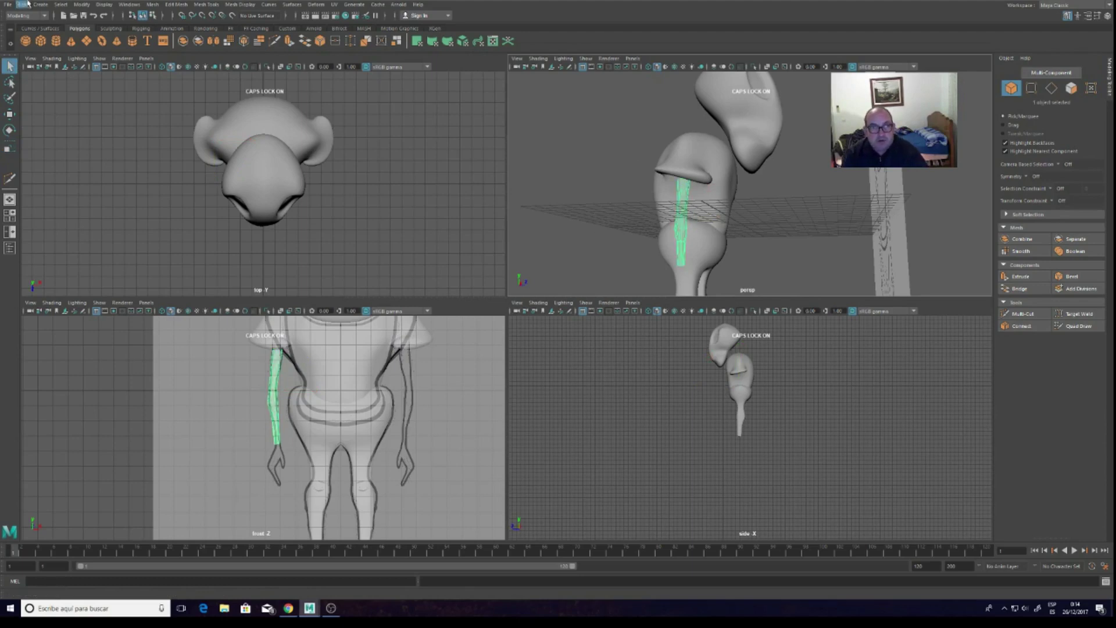
left_click(27, 7)
left_click(22, 8)
left_click(20, 6)
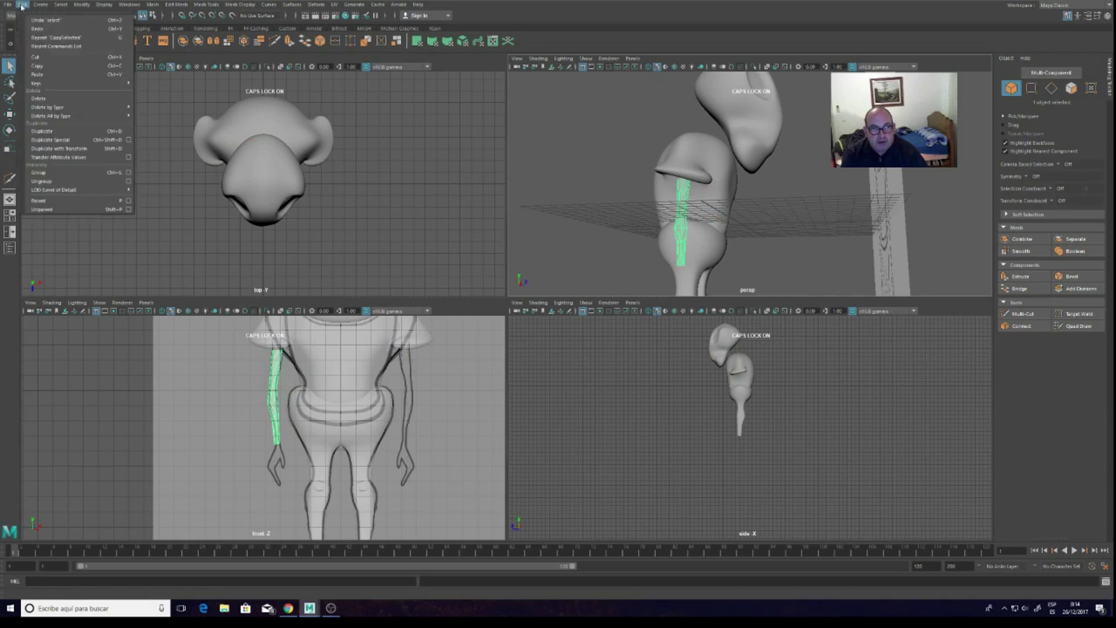
left_click(43, 75)
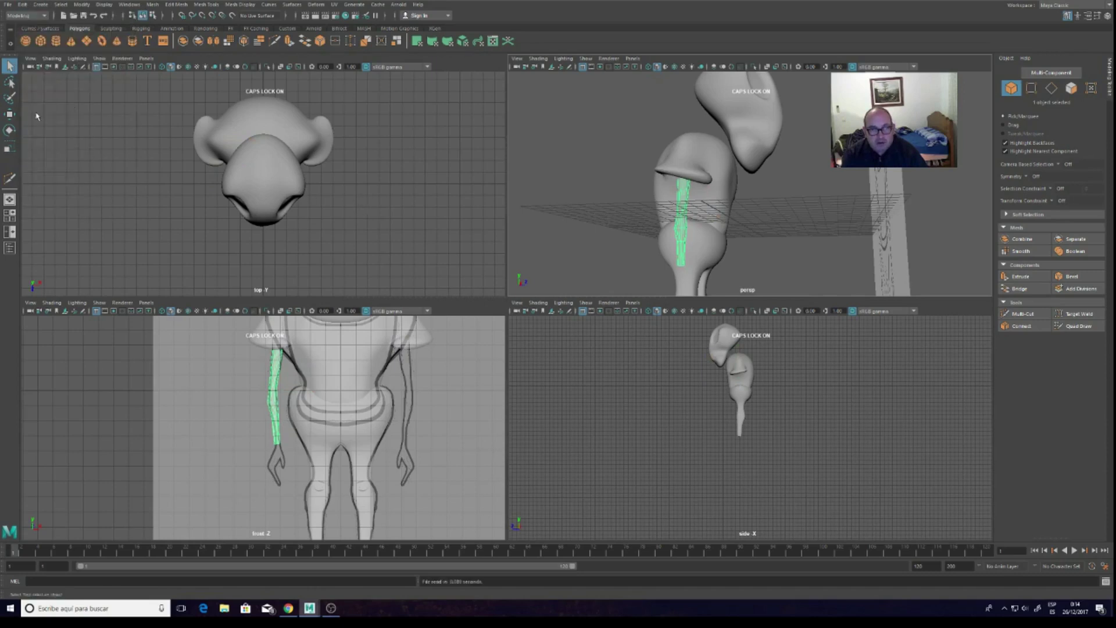
left_click(10, 114)
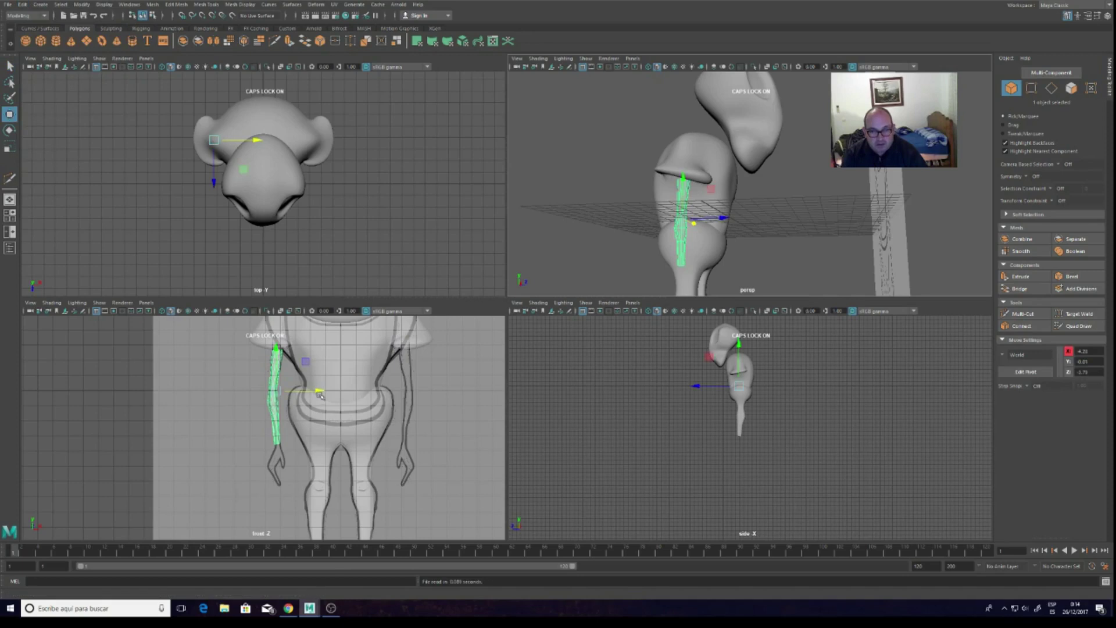
left_click_drag(319, 395, 452, 403)
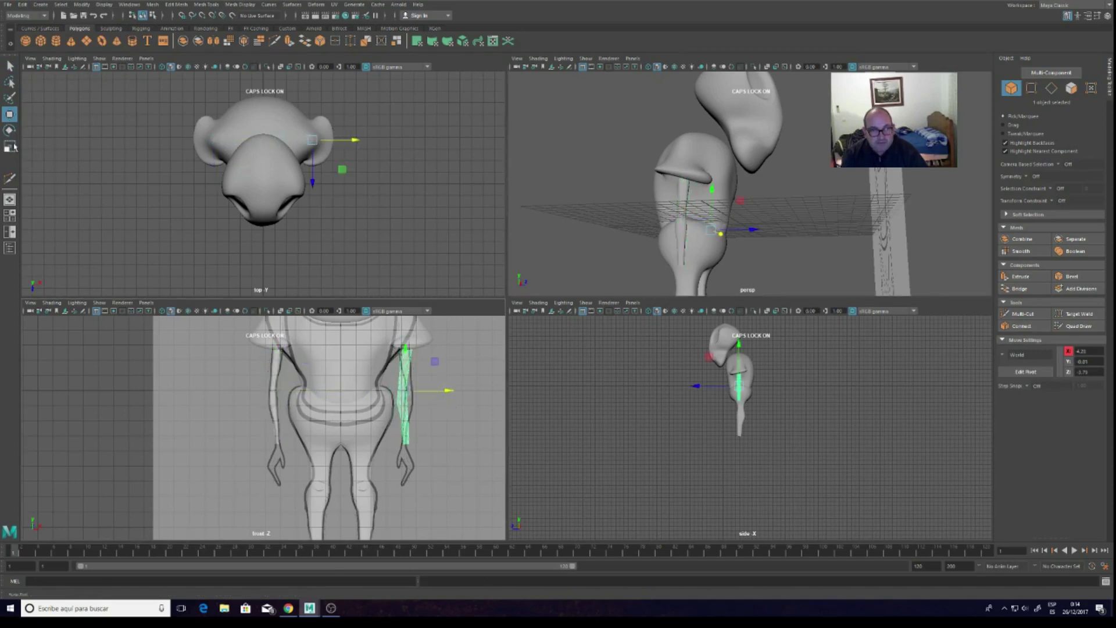
Rotate the copied arm to angle along the body under the opposite sleeve
left_click(9, 130)
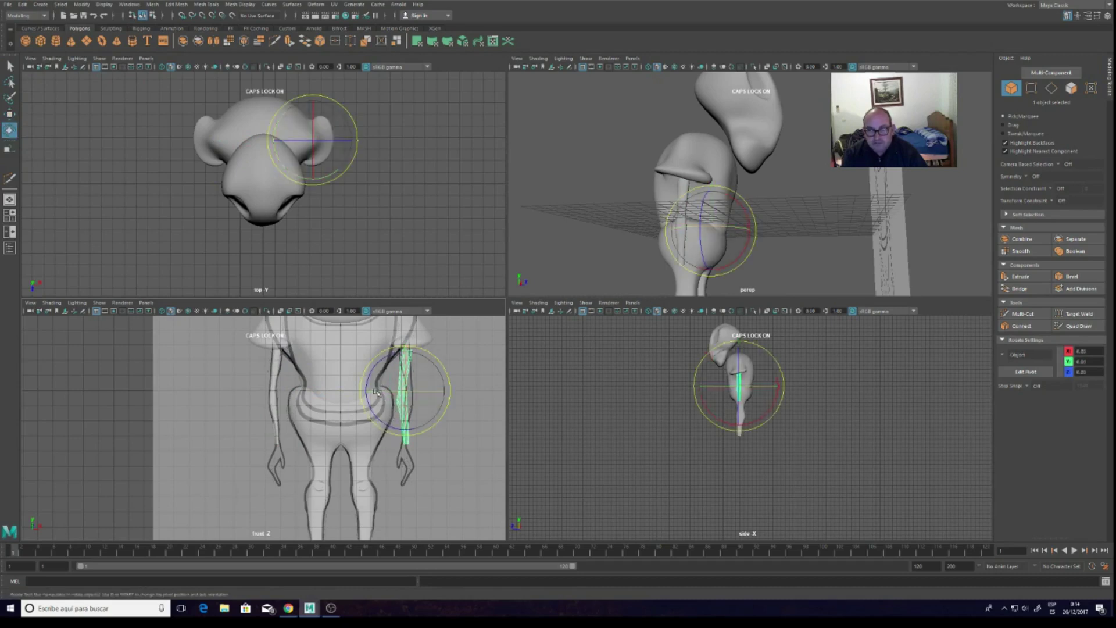
left_click_drag(375, 393, 474, 383)
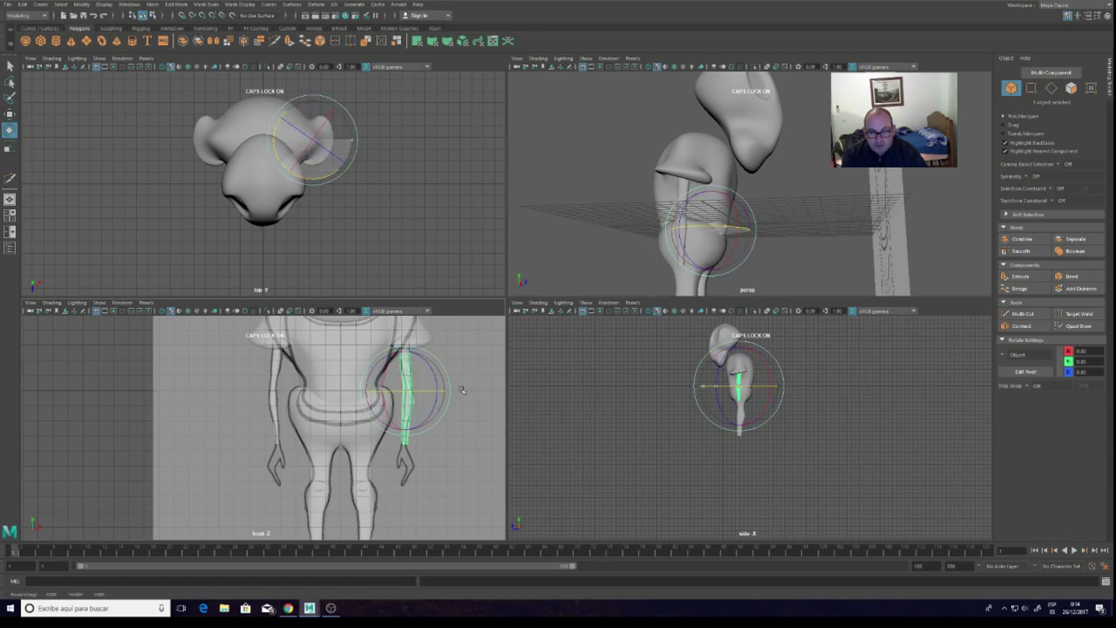
left_click_drag(387, 394, 408, 392)
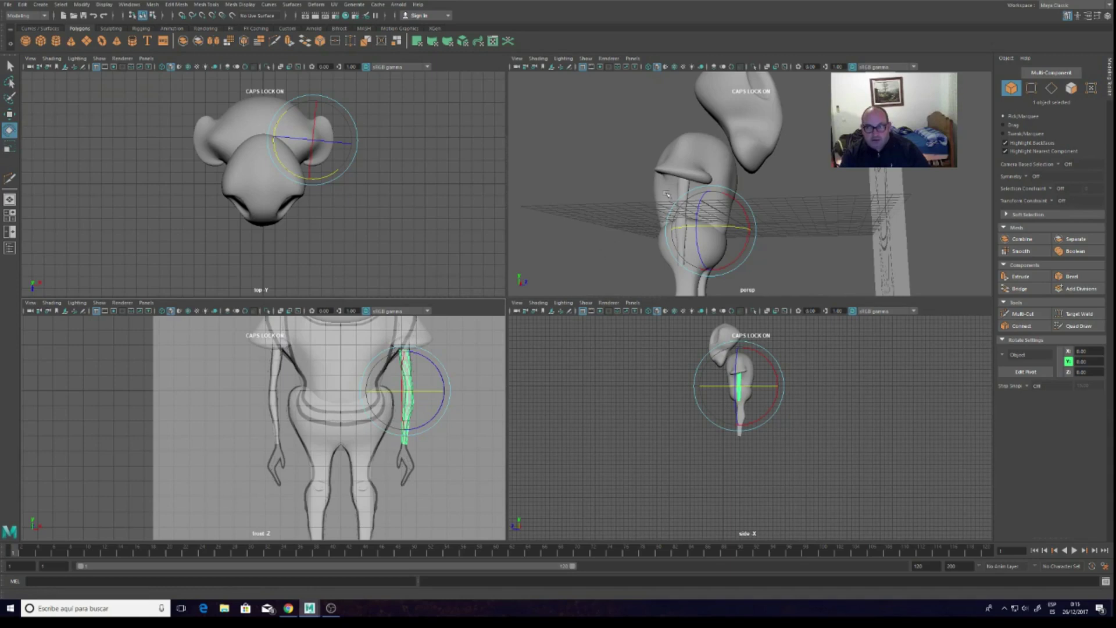
mouse_move(724, 198)
left_mouse_down("alt")
mouse_move(764, 150)
mouse_move(724, 163)
left_mouse_up("alt")
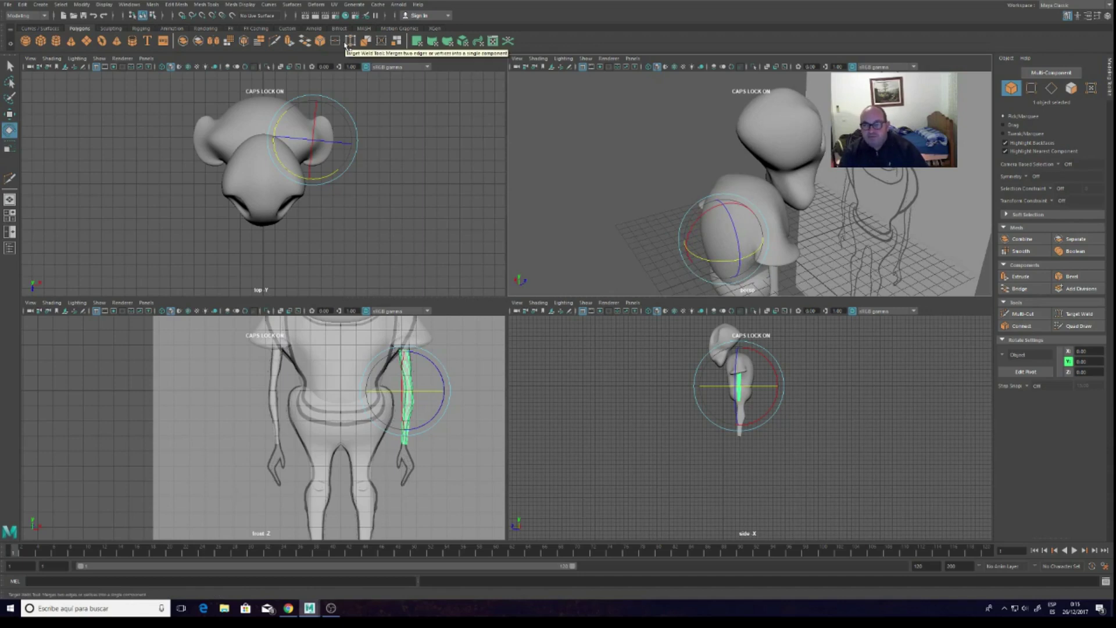
left_click(780, 131)
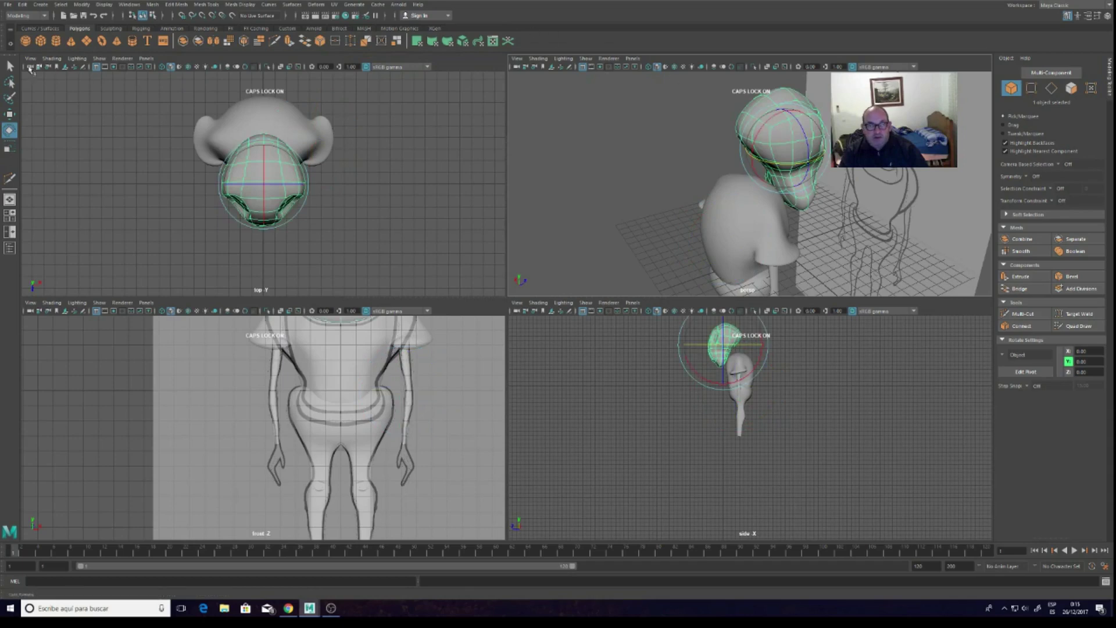
left_click(10, 66)
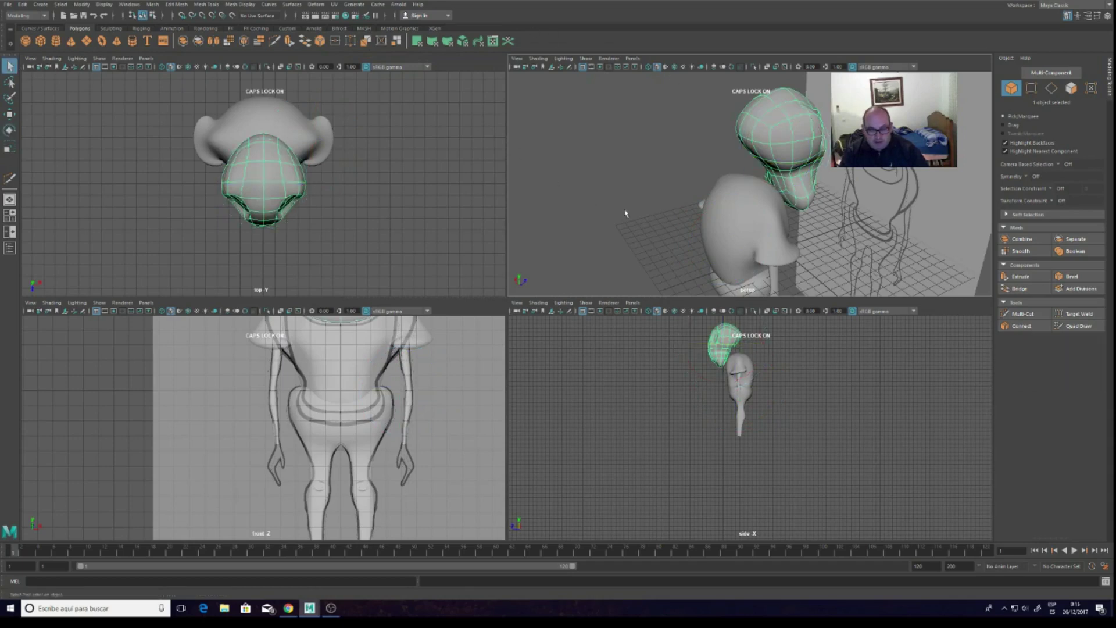
mouse_move(712, 221)
left_mouse_down("alt")
mouse_move(813, 136)
mouse_move(886, 181)
mouse_move(707, 158)
mouse_move(721, 169)
left_mouse_up("alt")
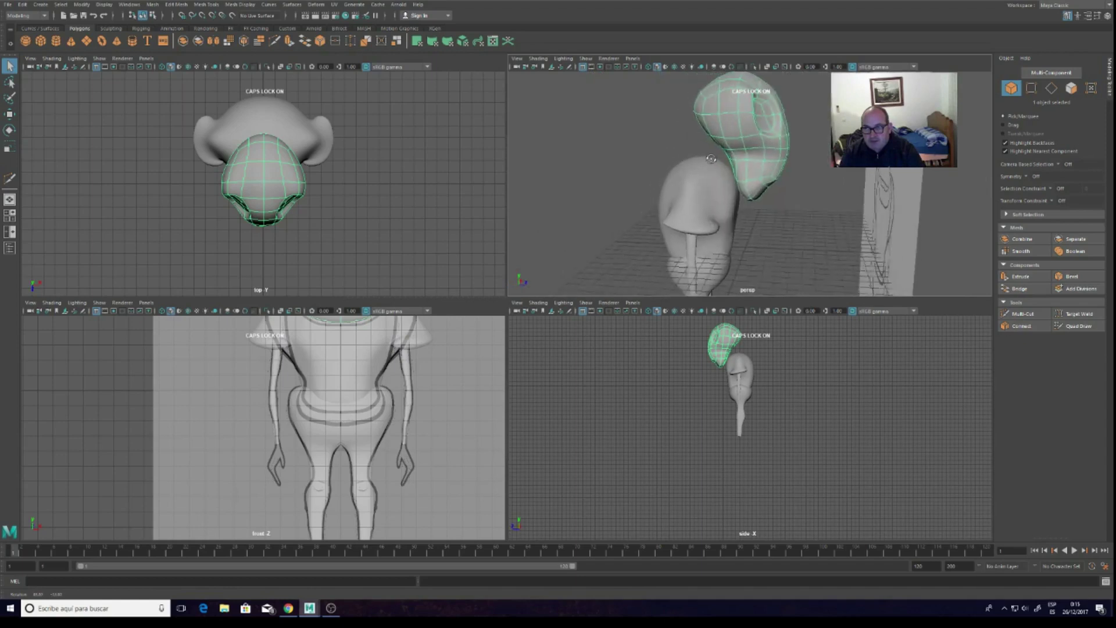
mouse_move(737, 169)
left_mouse_down("alt")
mouse_move(807, 156)
mouse_move(789, 221)
left_mouse_up("alt")
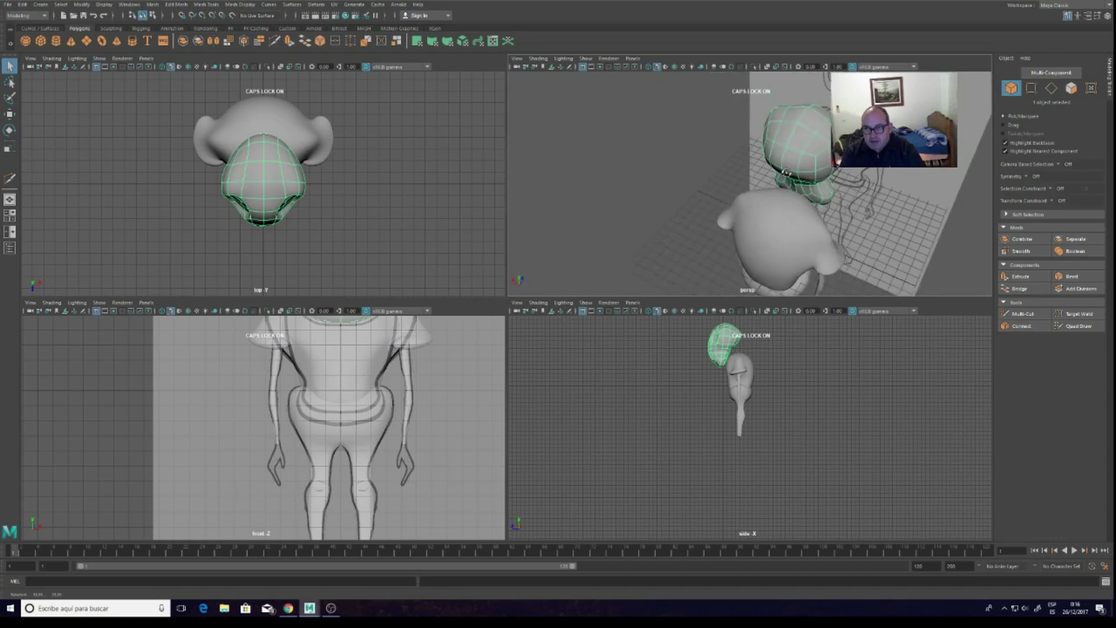
left_click(789, 220)
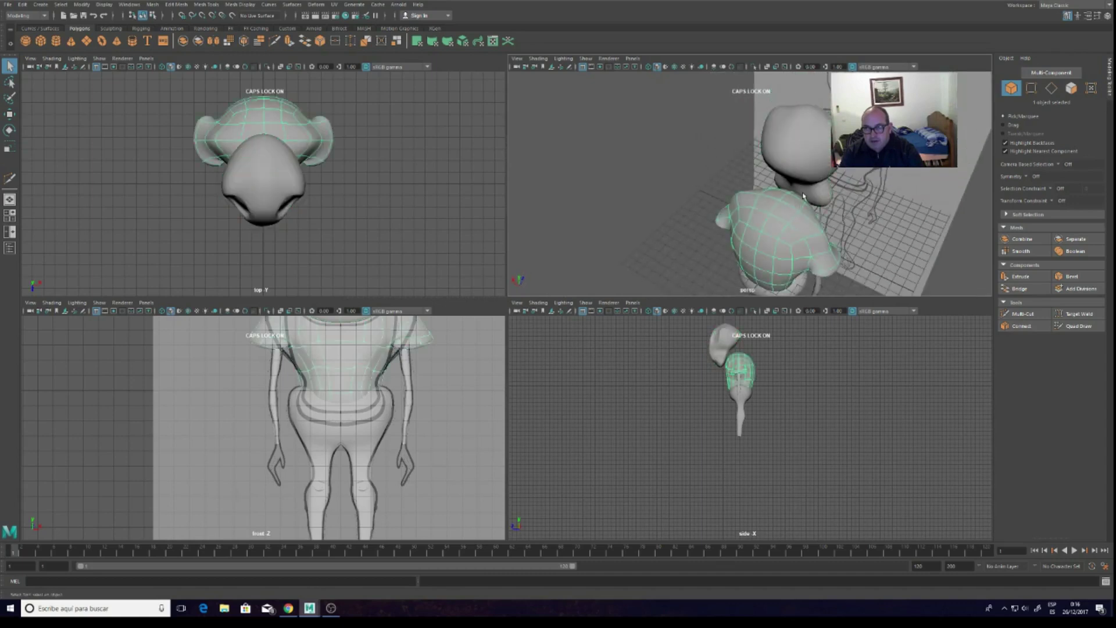
mouse_move(815, 191)
left_mouse_down("alt")
mouse_move(795, 181)
mouse_move(806, 184)
left_mouse_up("alt")
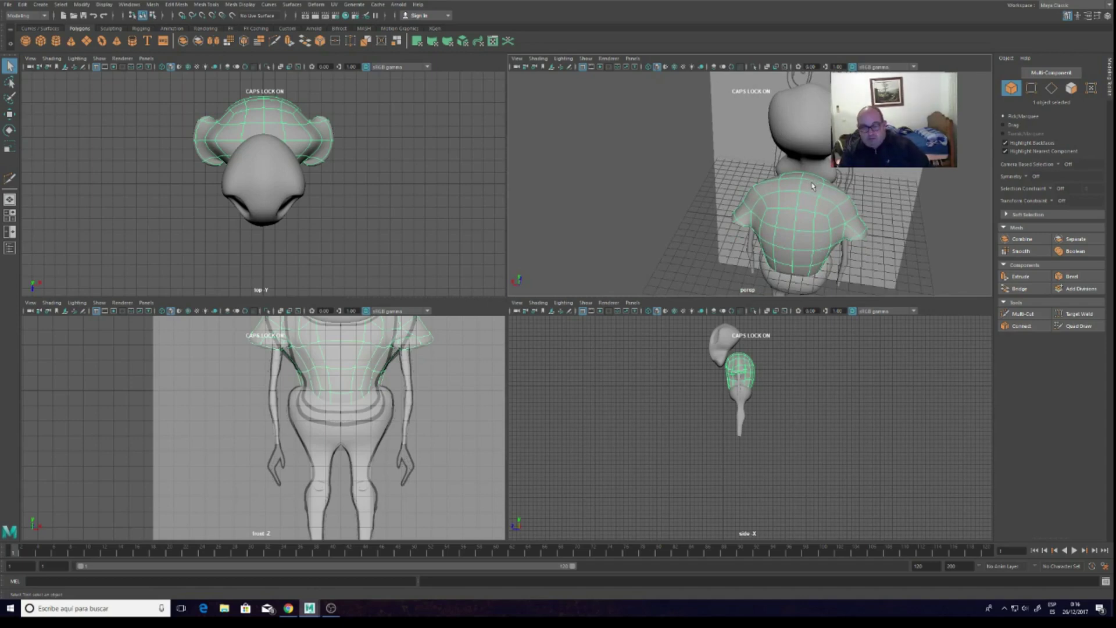
mouse_move(826, 187)
left_mouse_down("alt")
mouse_move(707, 158)
mouse_move(746, 156)
left_mouse_up("alt")
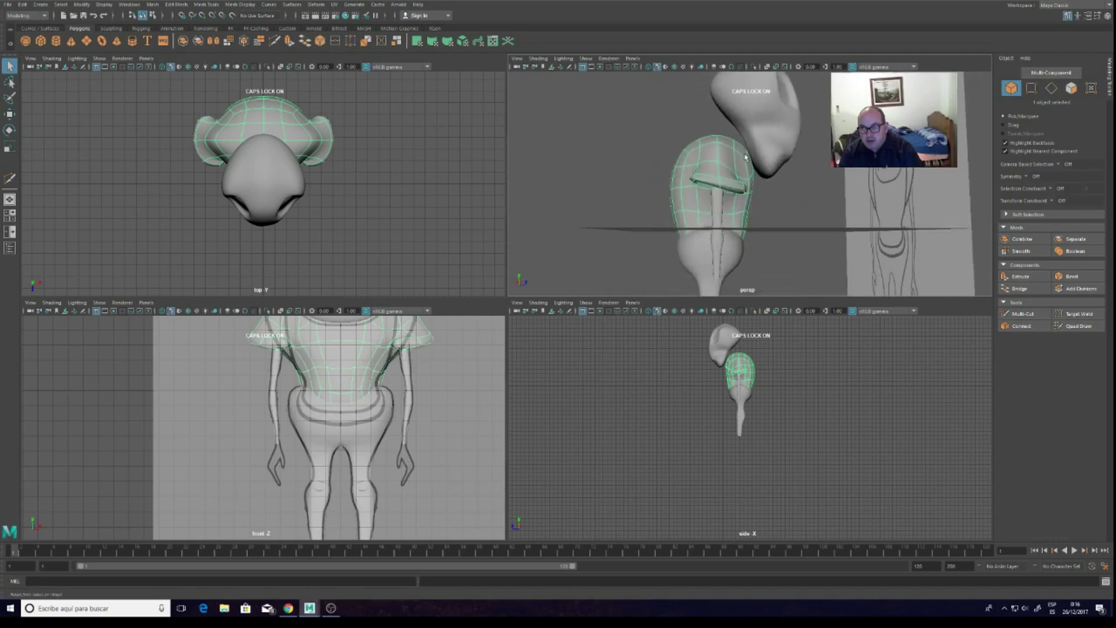
scroll(746, 161, "down", 3)
scroll(743, 163, "down", 3)
mouse_move(738, 155)
left_mouse_down("alt")
mouse_move(650, 151)
mouse_move(800, 173)
left_mouse_up("alt")
scroll(800, 174, "up", 3)
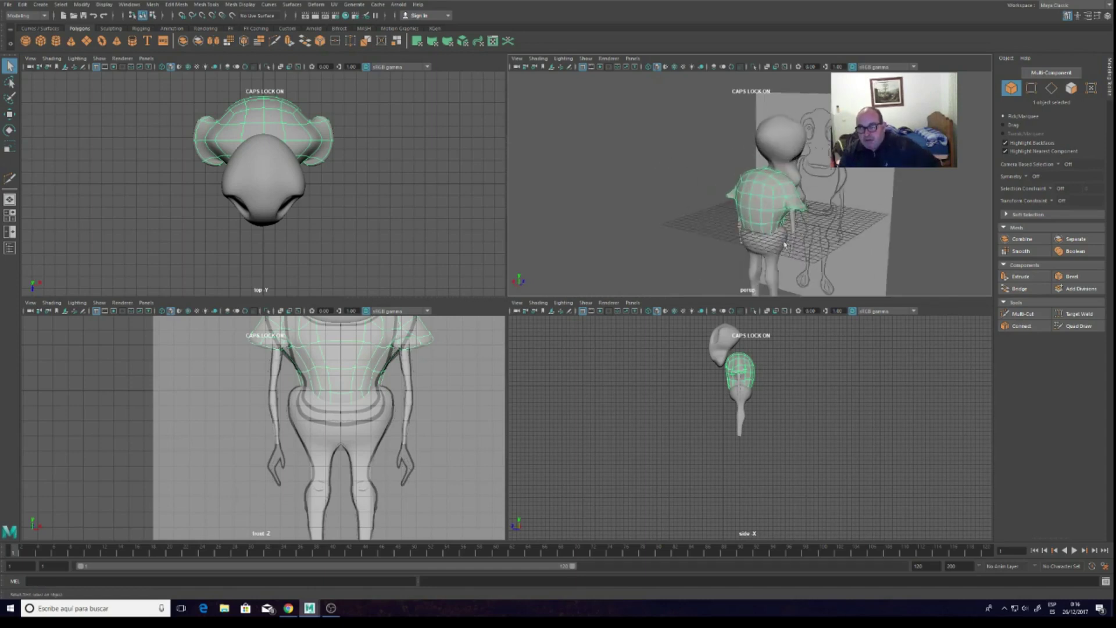
scroll(785, 244, "down", 3)
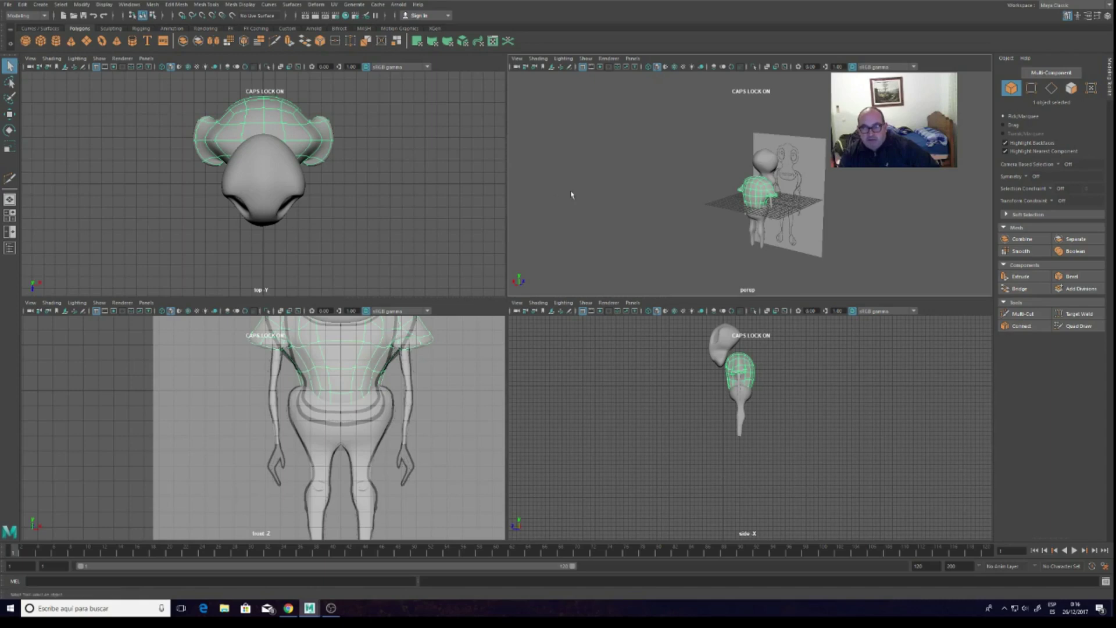
Check the nose, legs and torso meshes by selecting each, then clear the selection
left_click(673, 174)
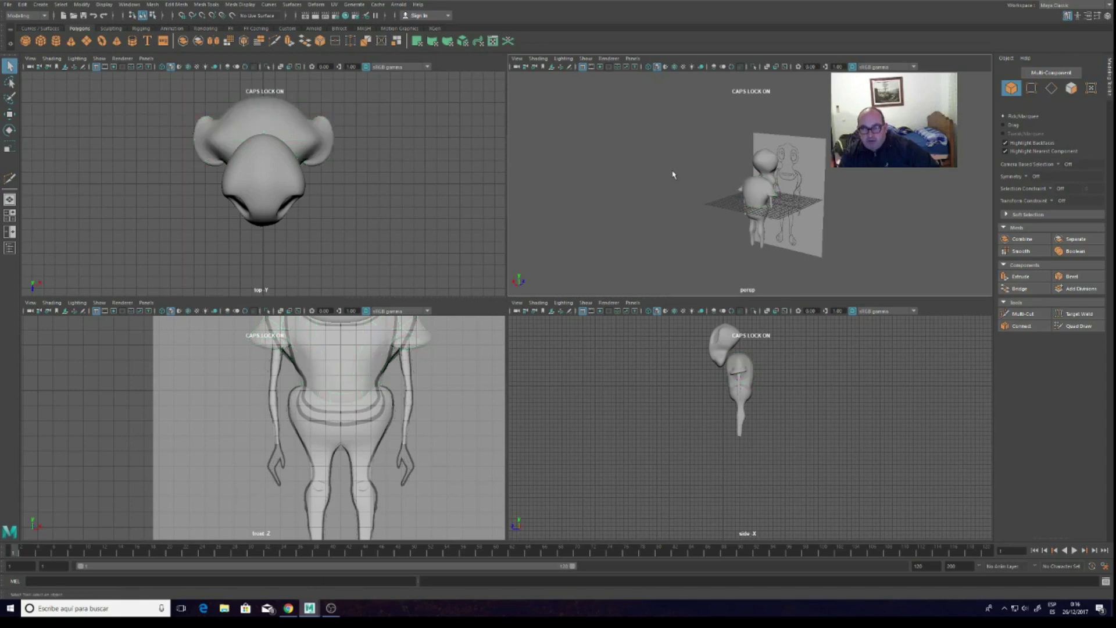
left_click(766, 168)
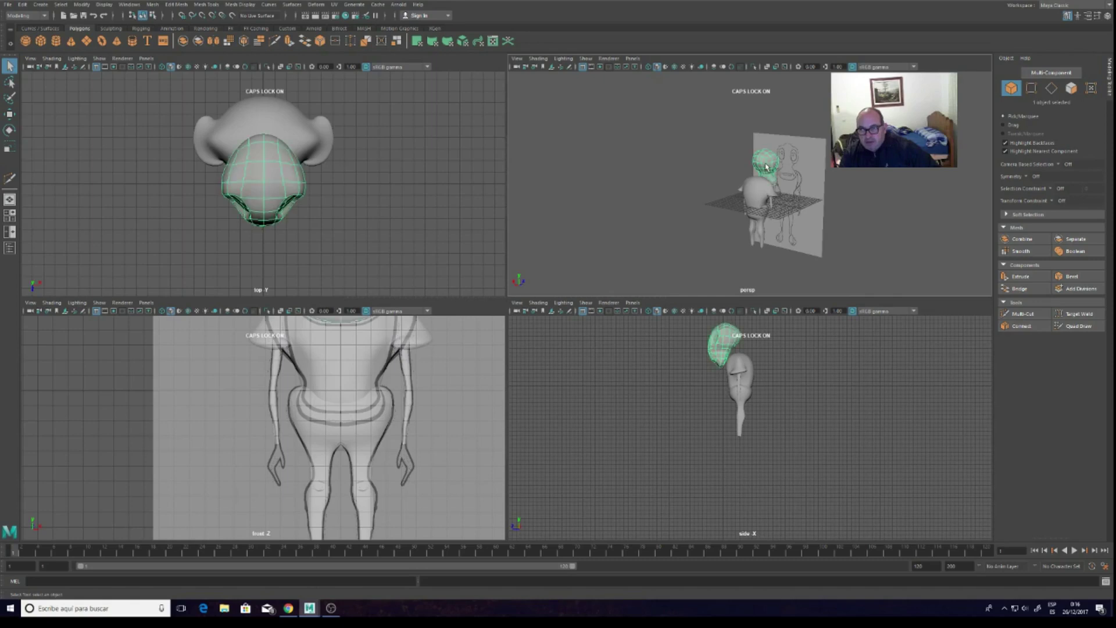
left_click(759, 231)
left_click(758, 197)
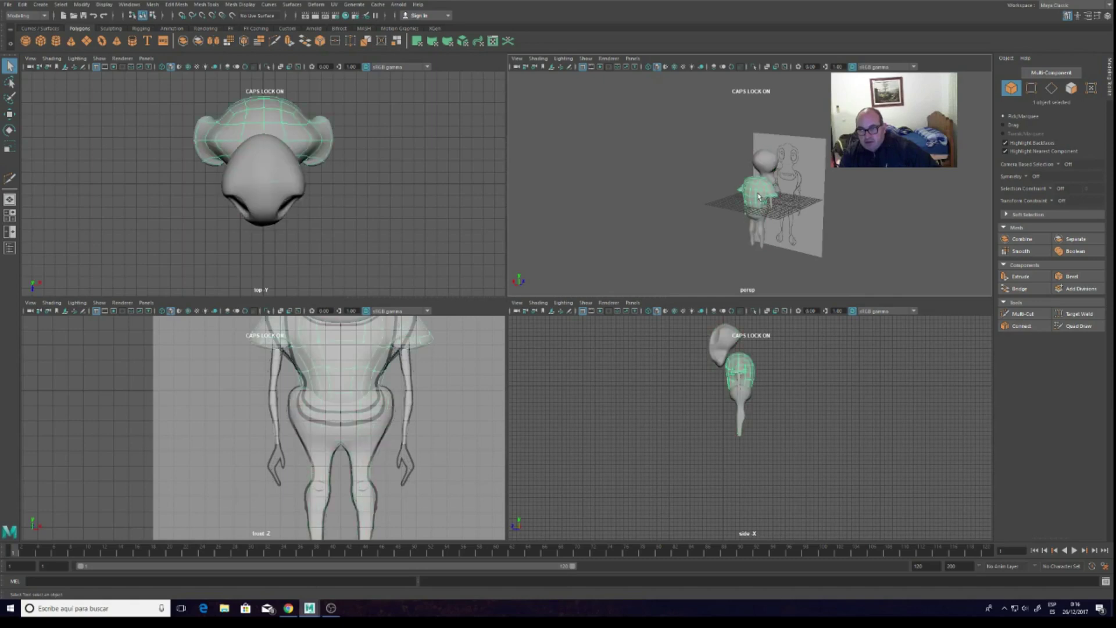
left_click(817, 150)
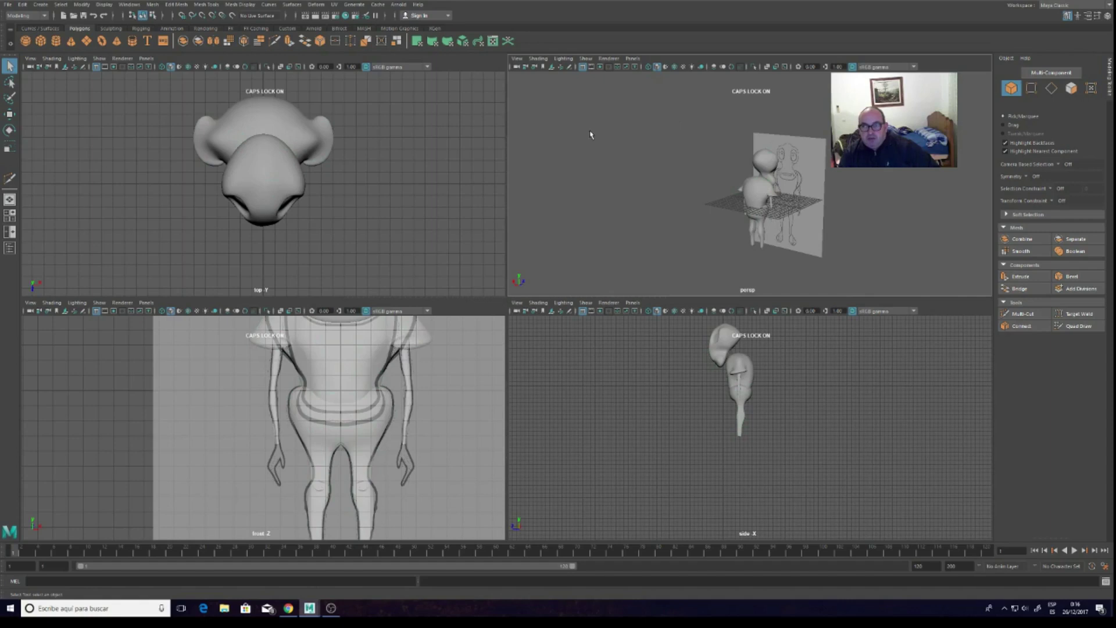
Orbit around the character, save as ejemplo_personaje_2.mb, and bring OBS Studio forward
scroll(779, 192, "up", 1)
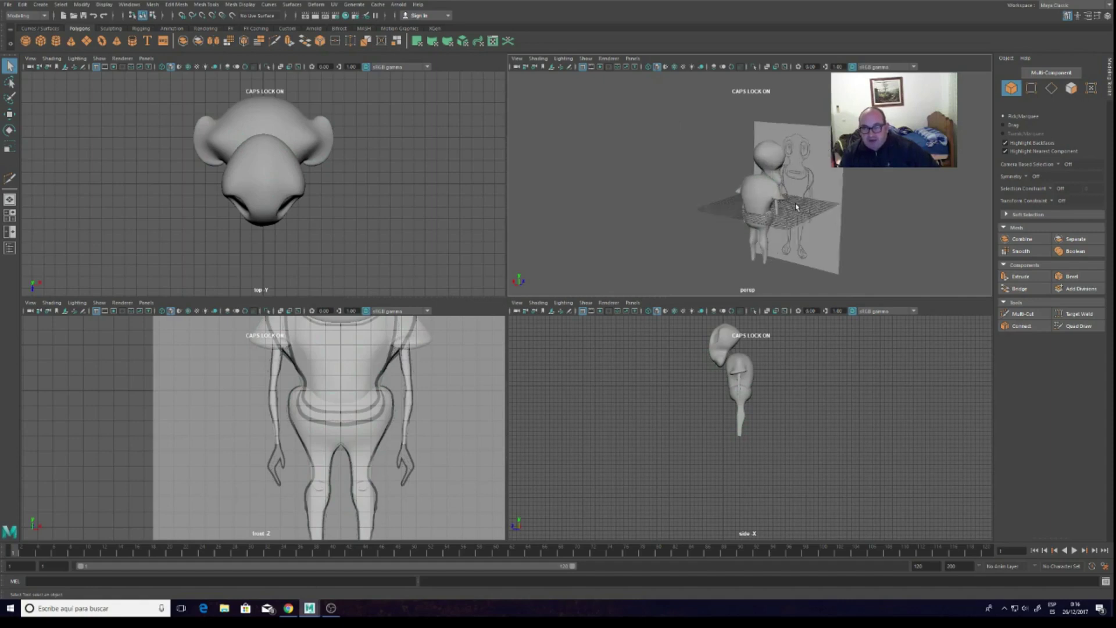
scroll(796, 198, "up", 2)
mouse_move(841, 205)
left_mouse_down("alt")
mouse_move(740, 166)
mouse_move(767, 153)
mouse_move(827, 169)
mouse_move(851, 191)
left_mouse_up("alt")
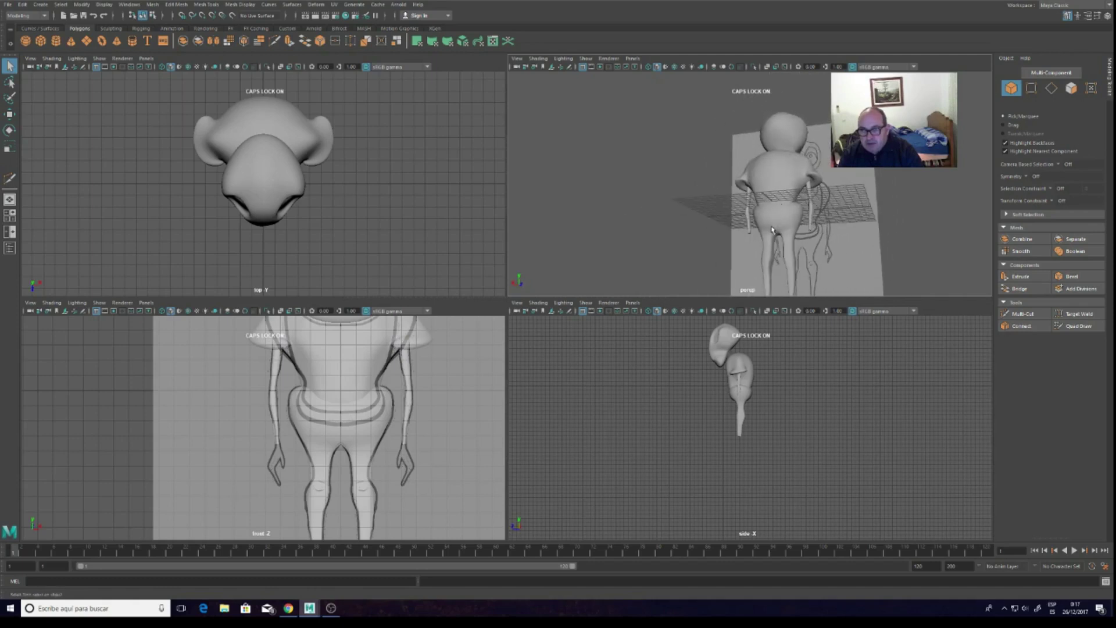
mouse_move(775, 231)
left_mouse_down("alt")
mouse_move(734, 184)
mouse_move(783, 183)
left_mouse_up("alt")
mouse_move(753, 216)
left_mouse_down("alt")
mouse_move(814, 186)
mouse_move(805, 197)
left_mouse_up("alt")
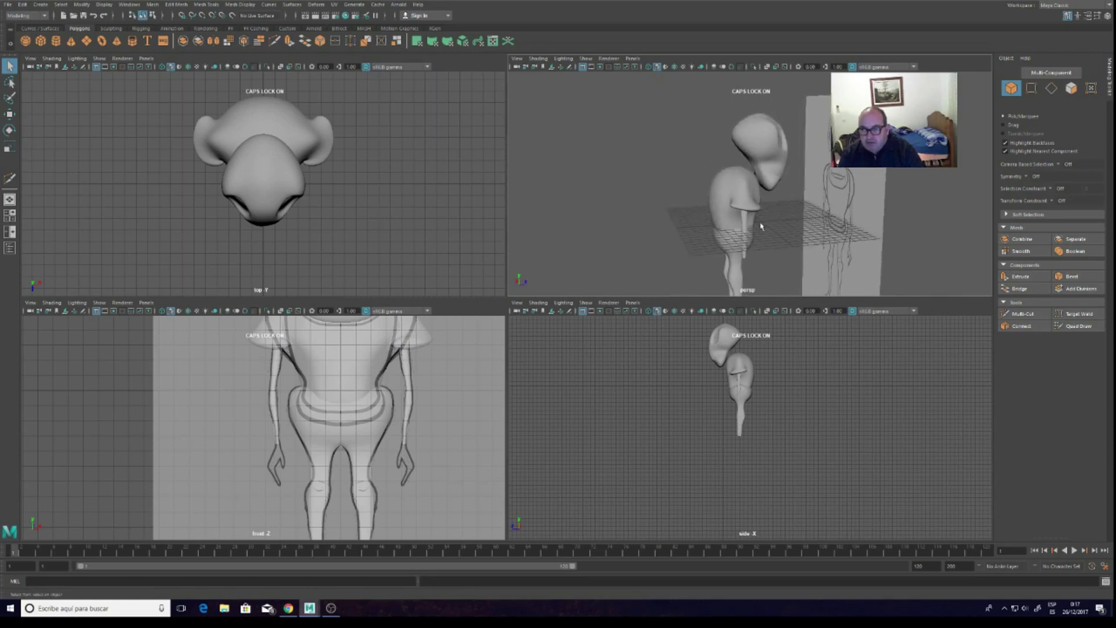
mouse_move(853, 188)
left_mouse_down("alt")
mouse_move(691, 181)
mouse_move(822, 188)
left_mouse_up("alt")
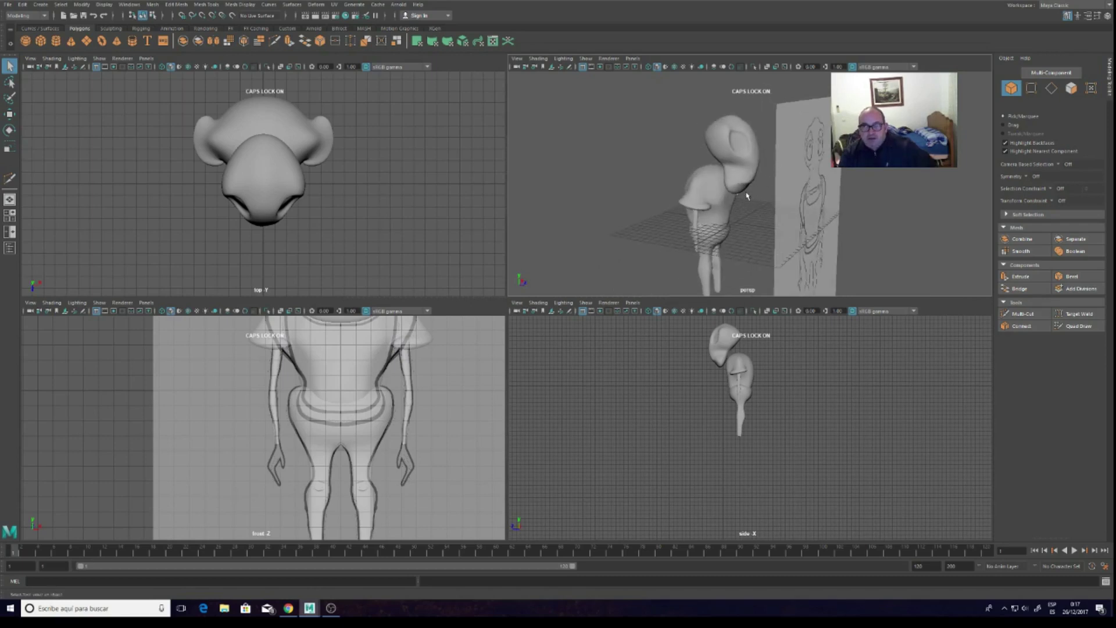
scroll(746, 196, "down", 5)
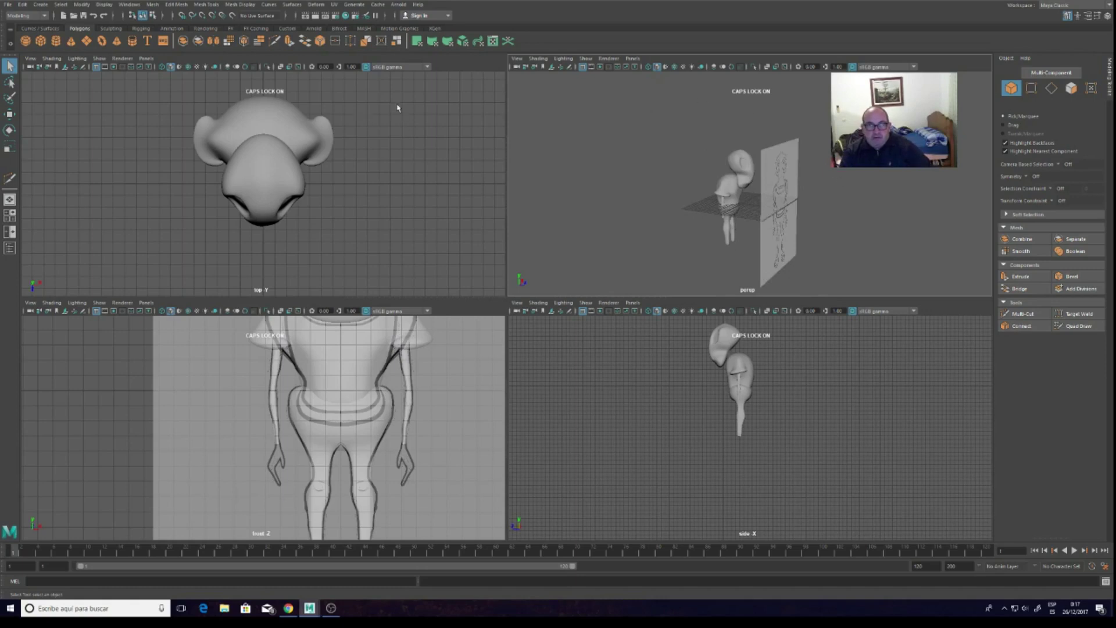
left_click(84, 16)
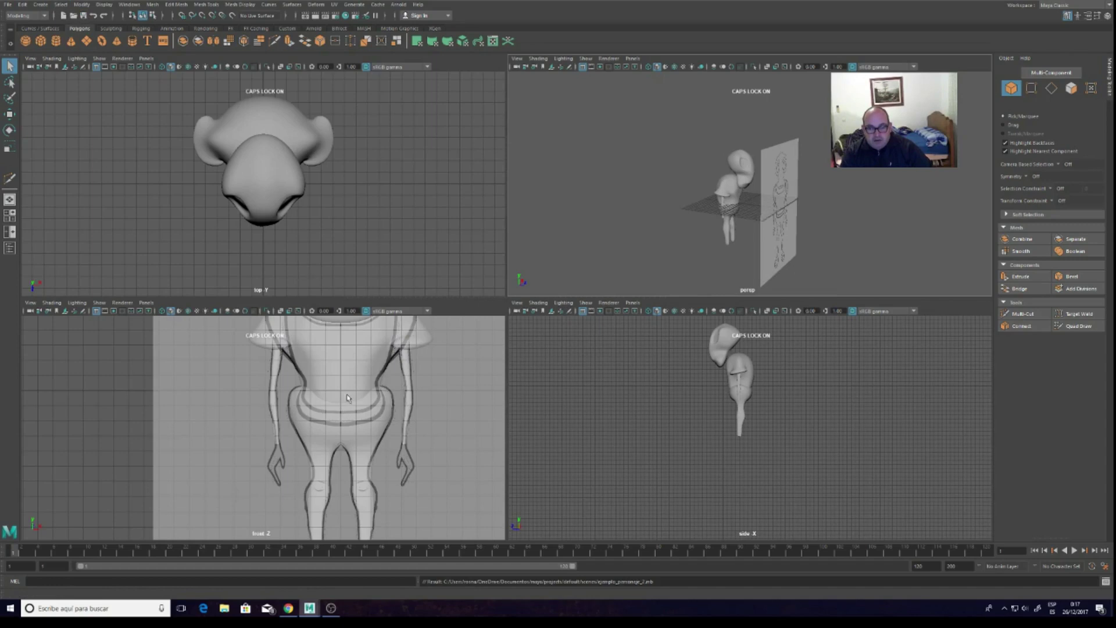
left_click(333, 608)
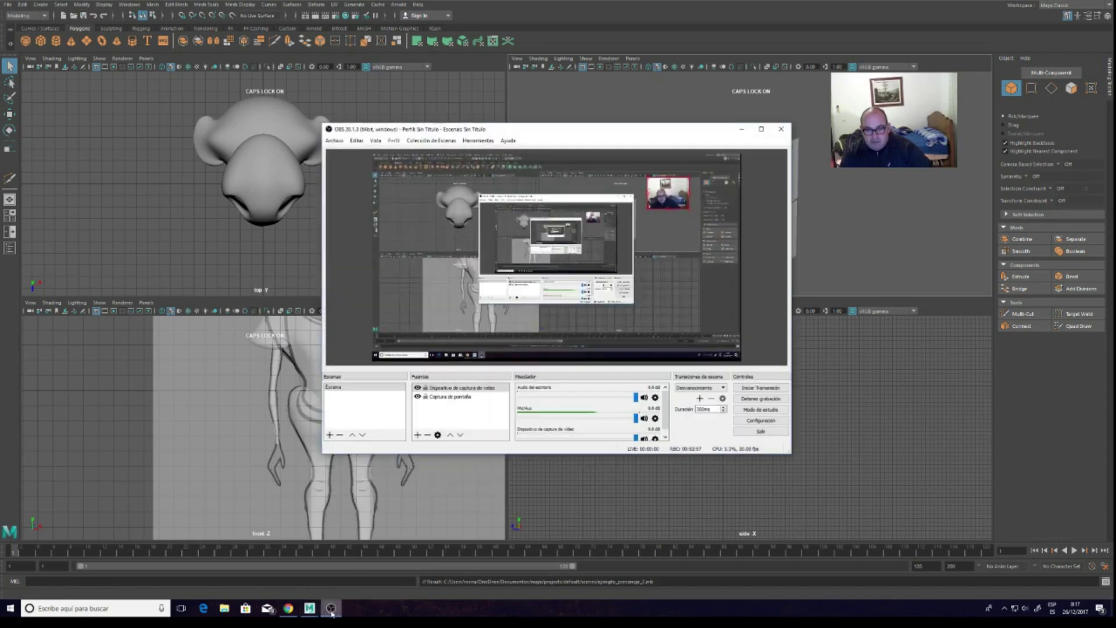